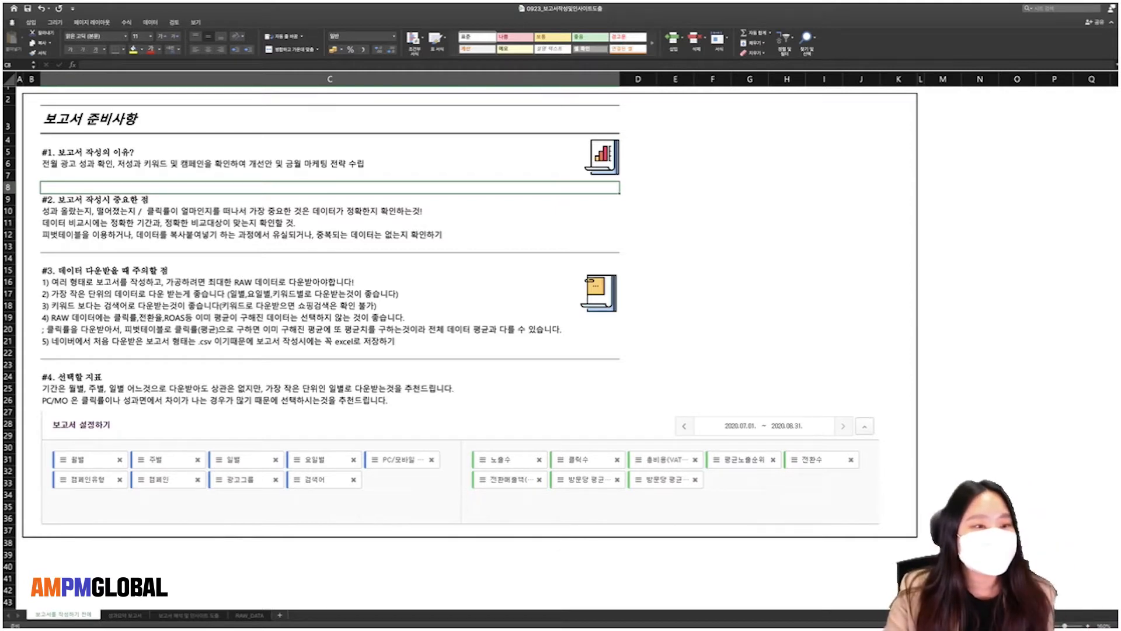
Read the report preparation notes from the title through sections #1 and #2 to point 3 of section #3
{"action": "left_click", "coordinate": [329, 119]}
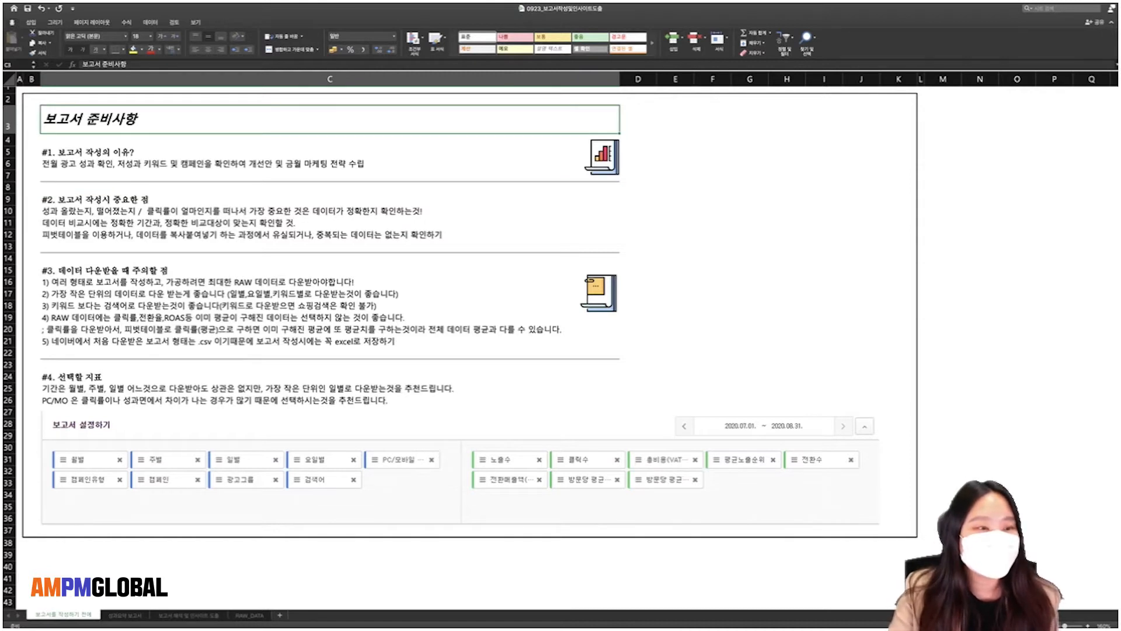
{"action": "left_click", "coordinate": [330, 152]}
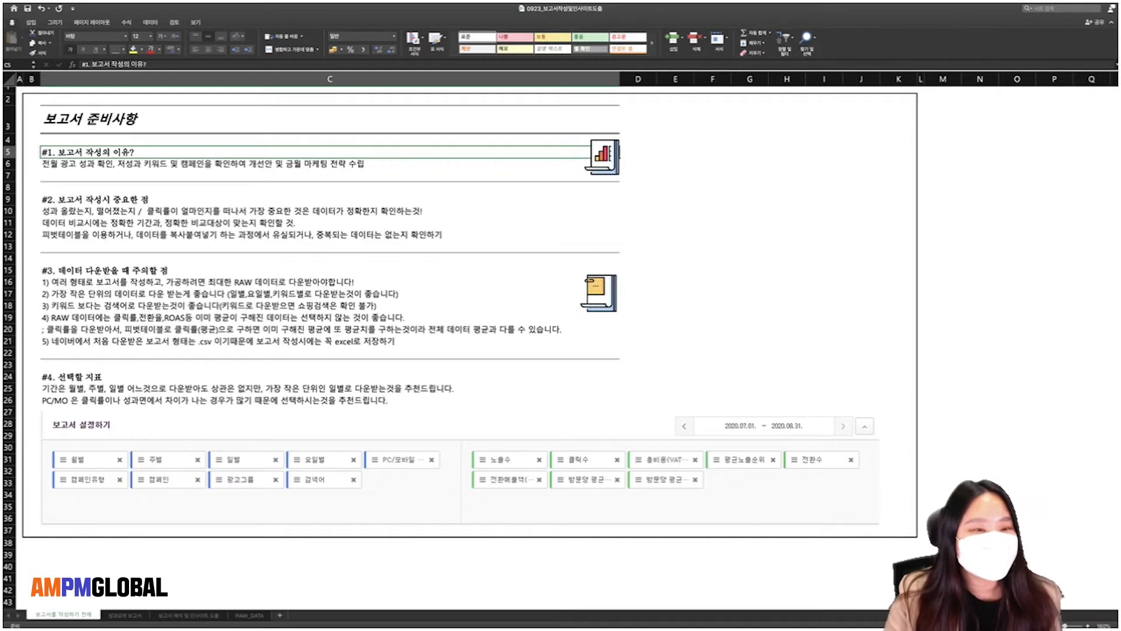
{"action": "left_click", "coordinate": [330, 164]}
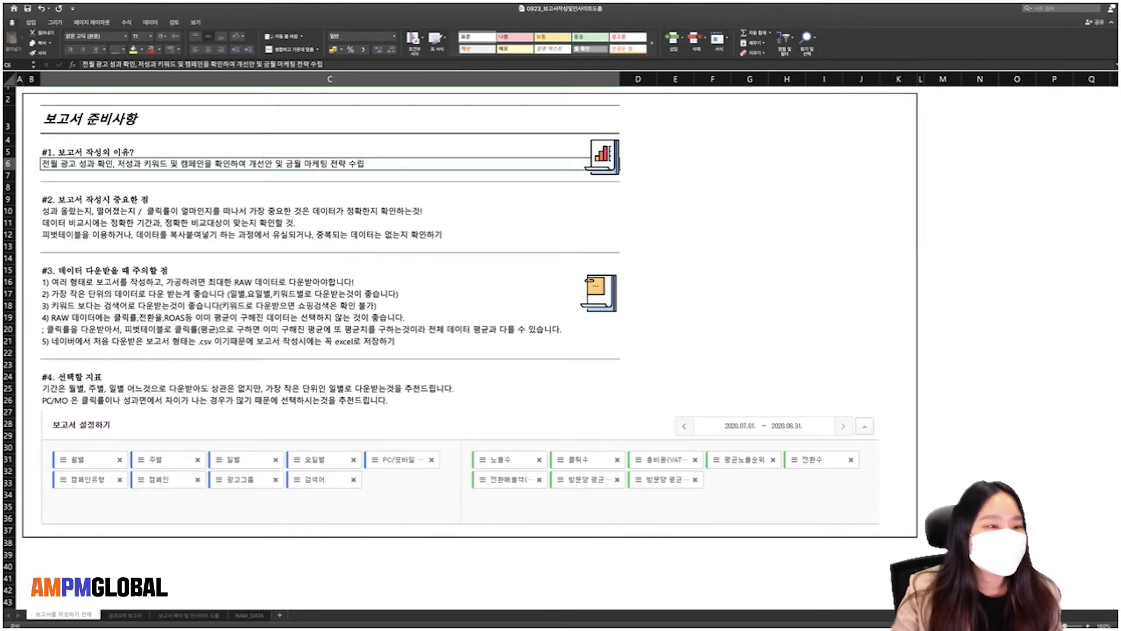
{"action": "left_click", "coordinate": [330, 199]}
{"action": "left_click_drag", "start_coordinate": [330, 211], "coordinate": [330, 235]}
{"action": "left_click", "coordinate": [330, 246]}
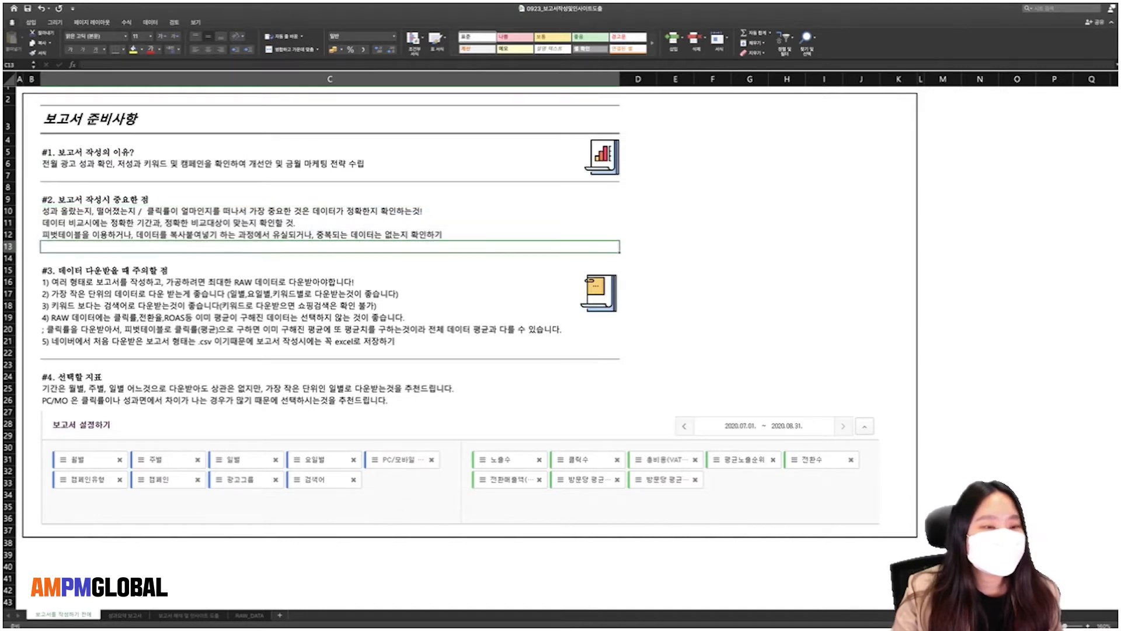
{"action": "left_click", "coordinate": [675, 212]}
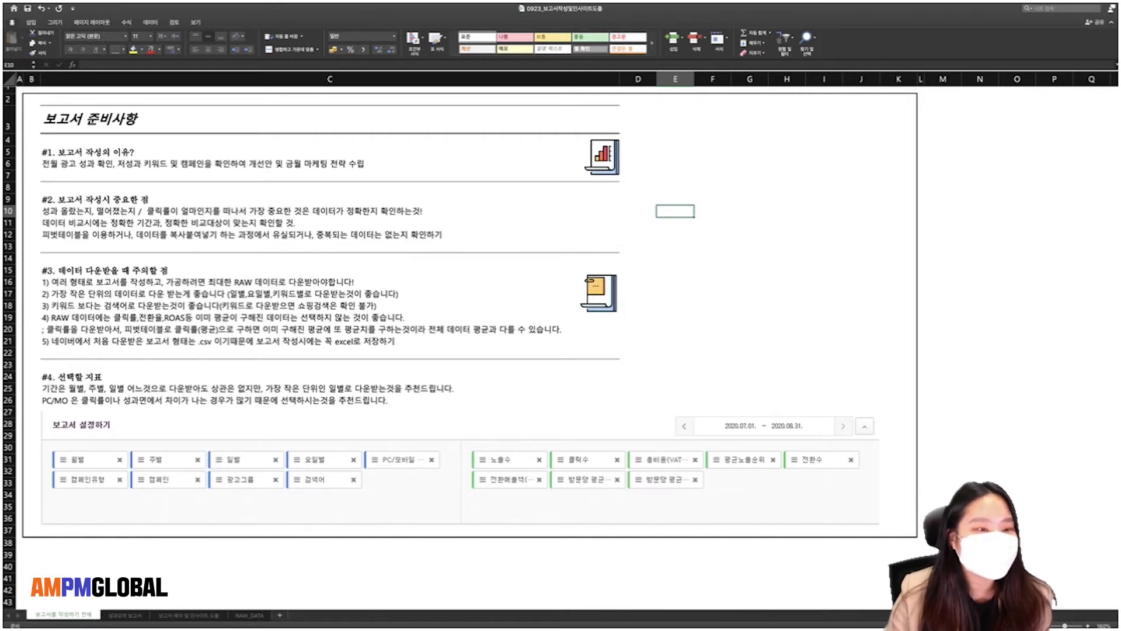
{"action": "left_click_drag", "start_coordinate": [327, 199], "coordinate": [327, 234]}
{"action": "left_click", "coordinate": [327, 246]}
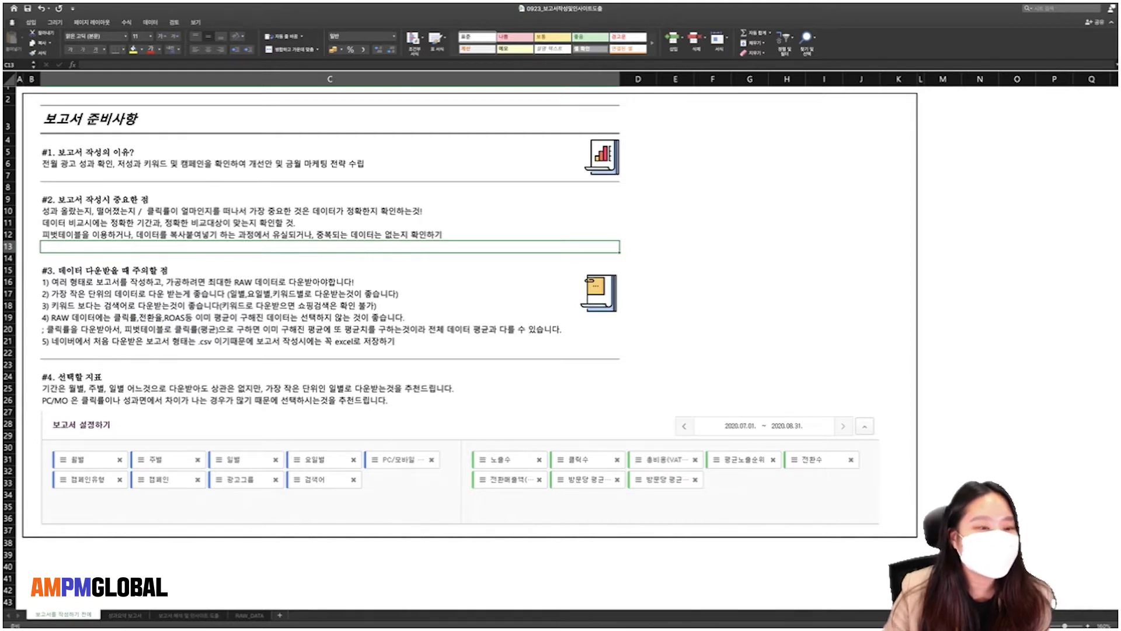
{"action": "left_click", "coordinate": [675, 234]}
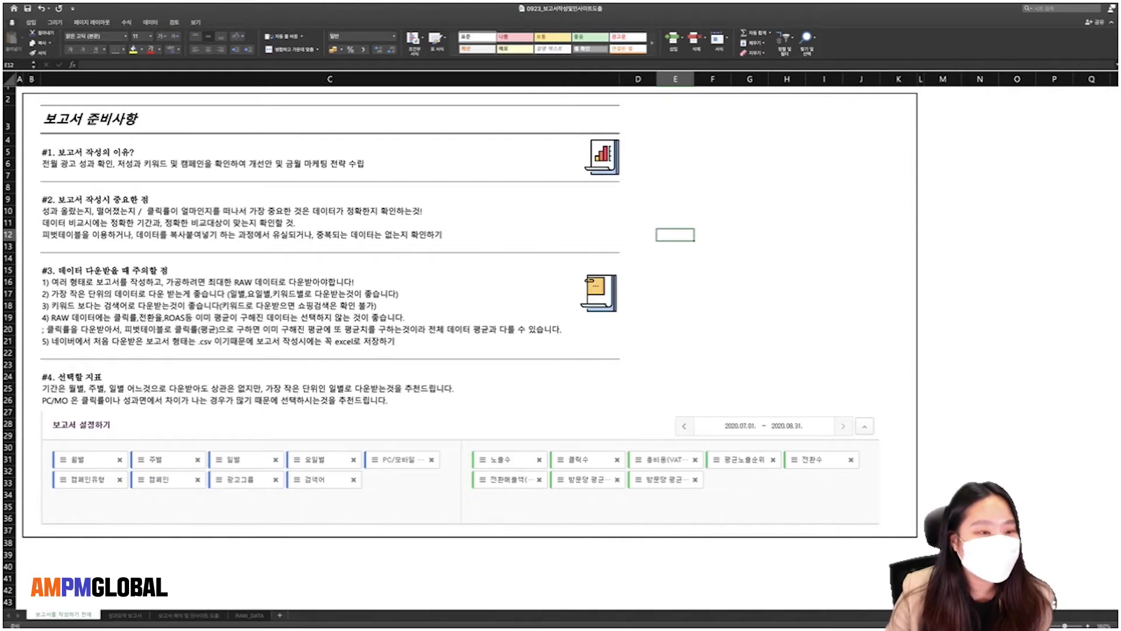
{"action": "left_click", "coordinate": [330, 270]}
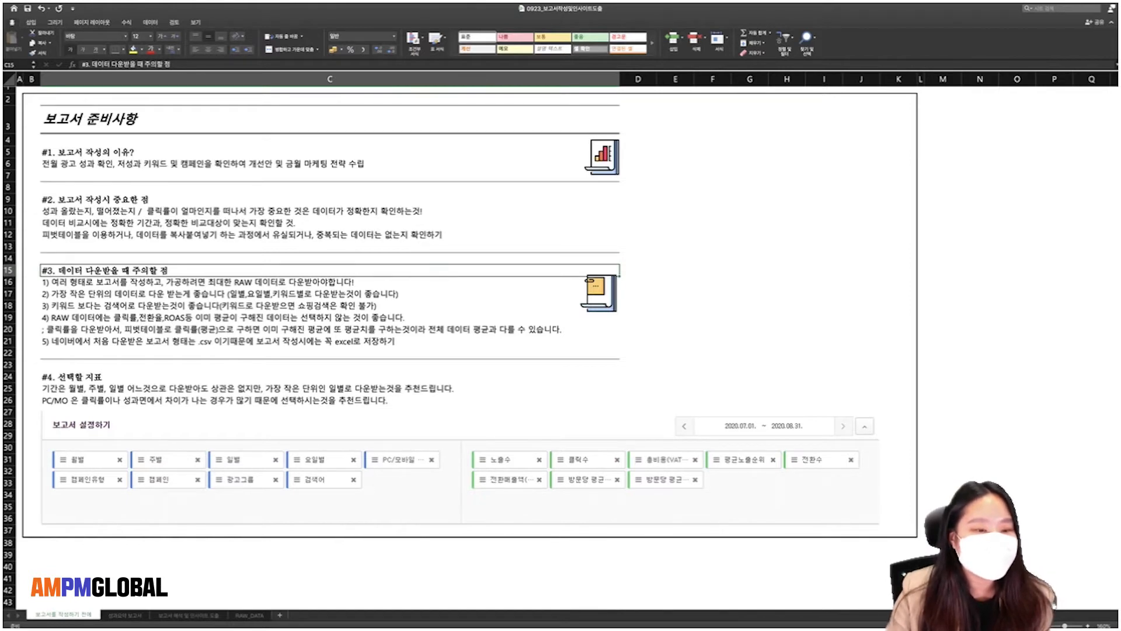
{"action": "left_click", "coordinate": [222, 294]}
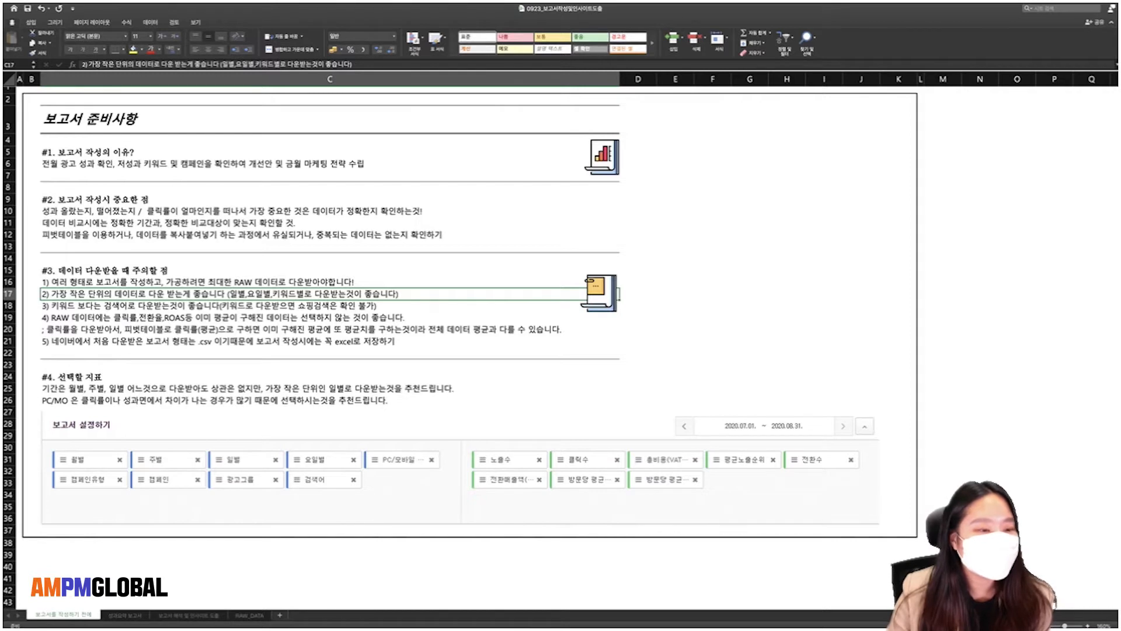
{"action": "left_click", "coordinate": [211, 306]}
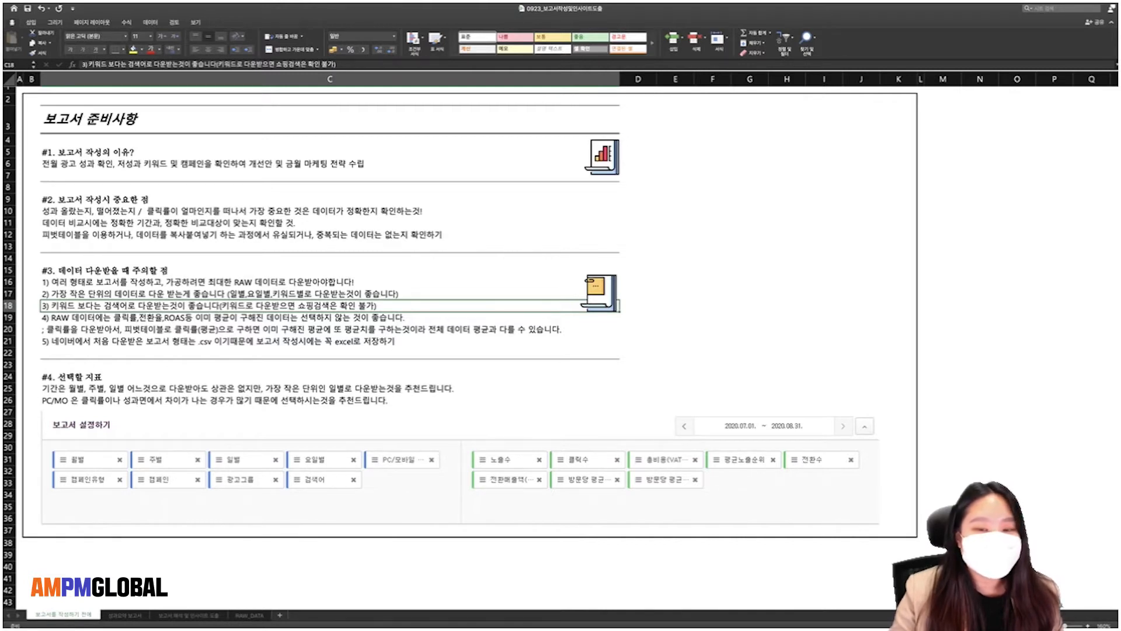
{"action": "key", "text": "Right"}
{"action": "key", "text": "Right"}
{"action": "type", "text": "="}
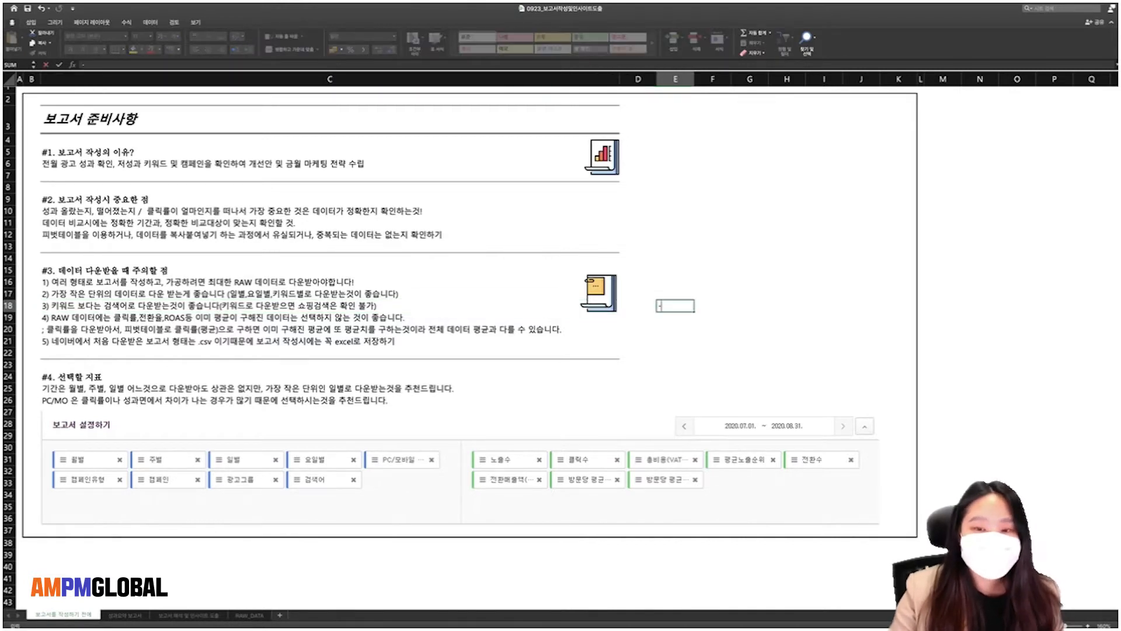
{"action": "key", "text": "Down"}
{"action": "key", "text": "ctrl+Return"}
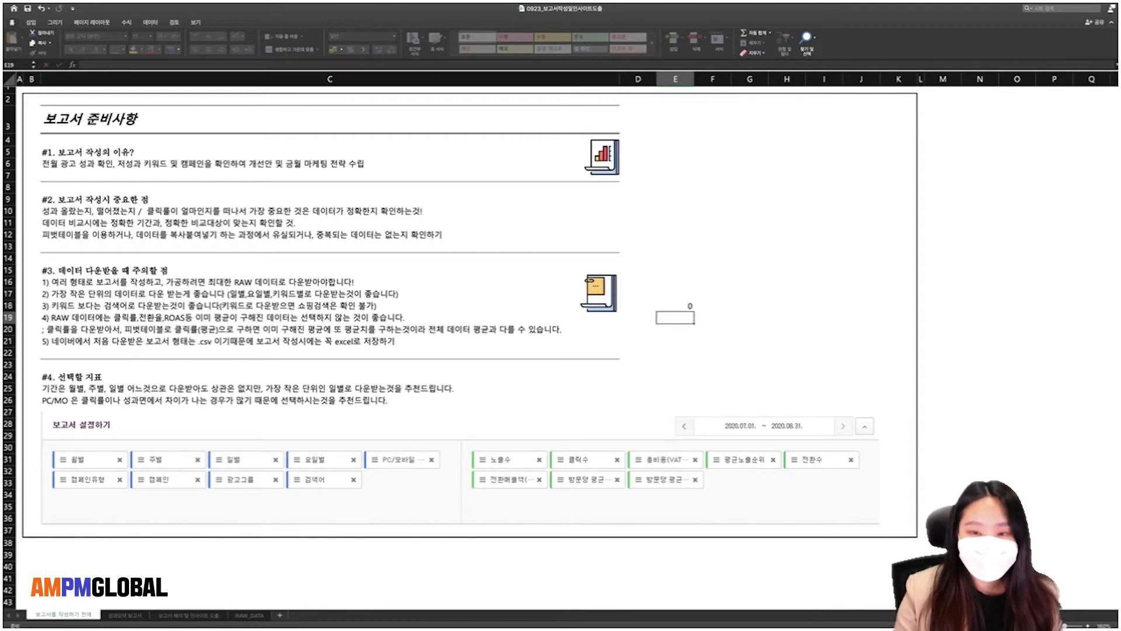
{"action": "key", "text": "ctrl+z"}
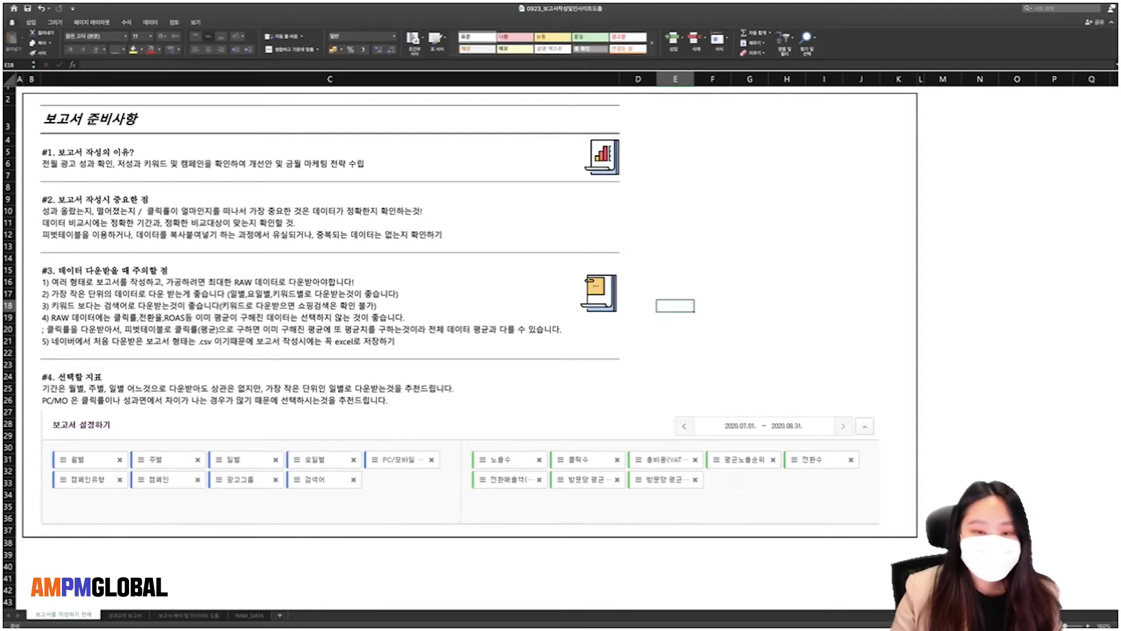
Highlight point 4 of section #3, on leaving pre-averaged metrics out of RAW data, with a yellow fill
{"action": "left_click", "coordinate": [210, 305]}
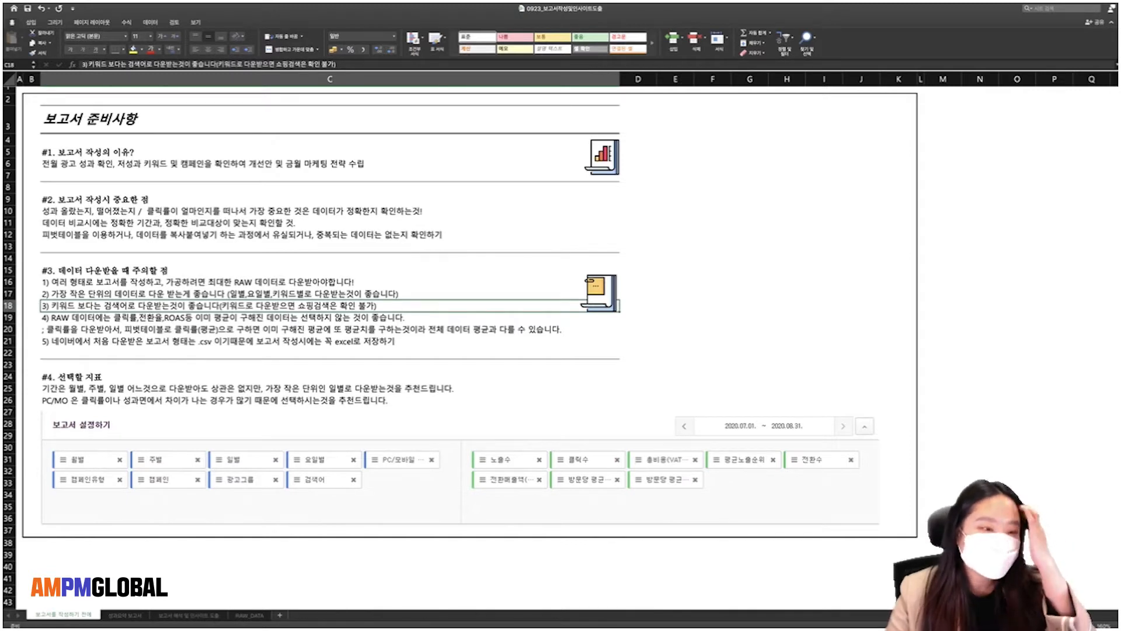
{"action": "left_click", "coordinate": [211, 317]}
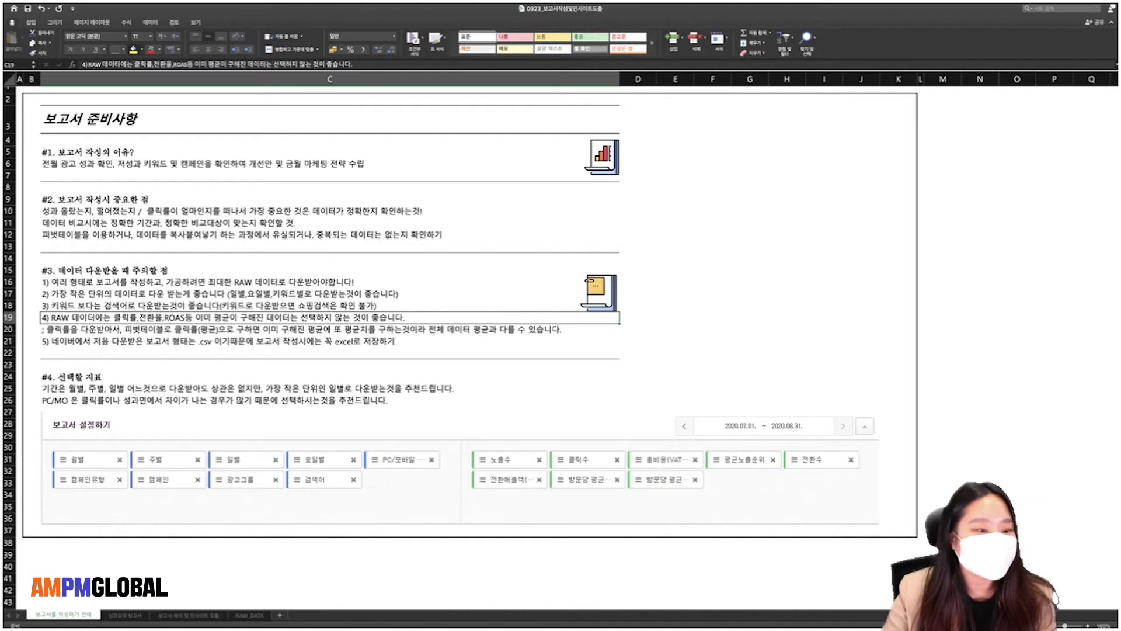
{"action": "left_click", "coordinate": [133, 50]}
Read the rest of section #3 and section #4 on metric selection, including the report settings image
{"action": "left_click", "coordinate": [329, 329]}
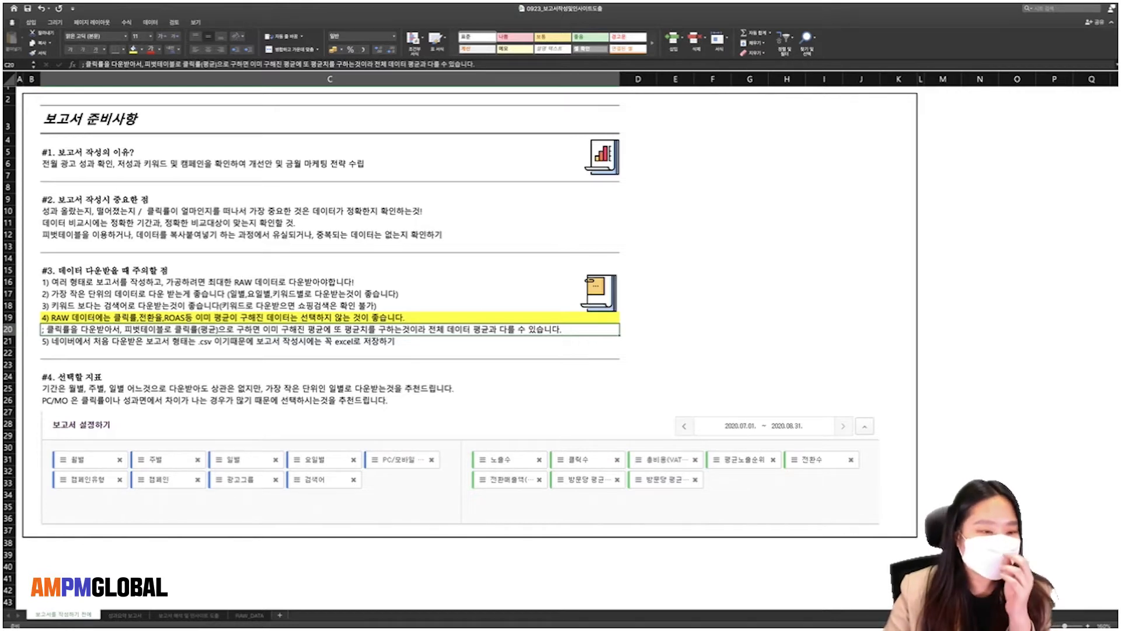
{"action": "left_click", "coordinate": [330, 341]}
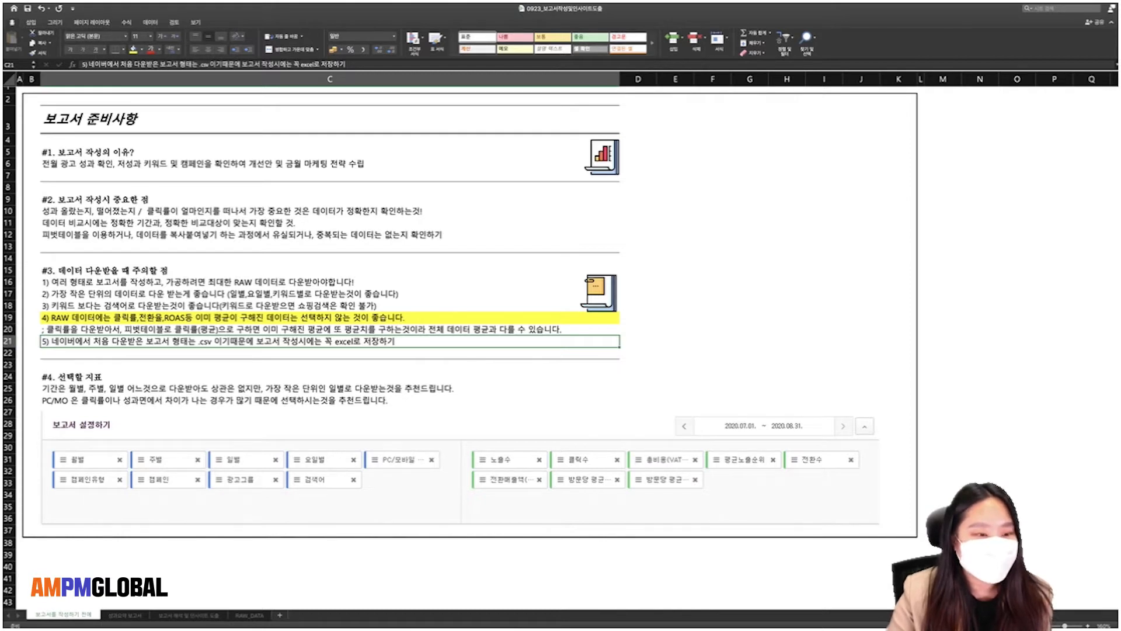
{"action": "left_click", "coordinate": [330, 365]}
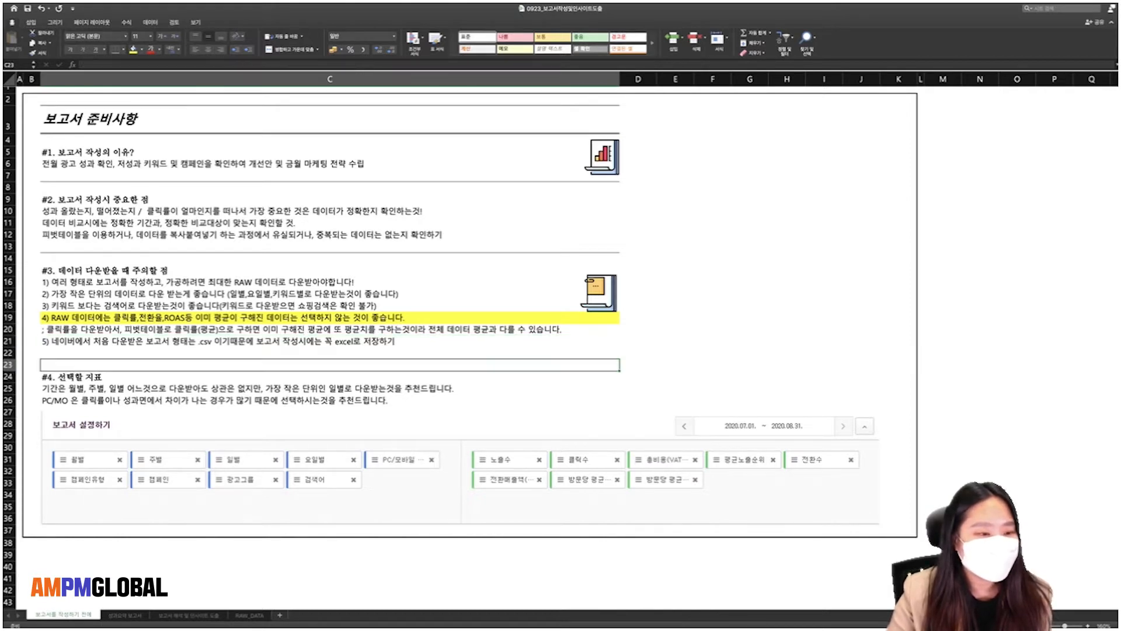
{"action": "left_click", "coordinate": [330, 376]}
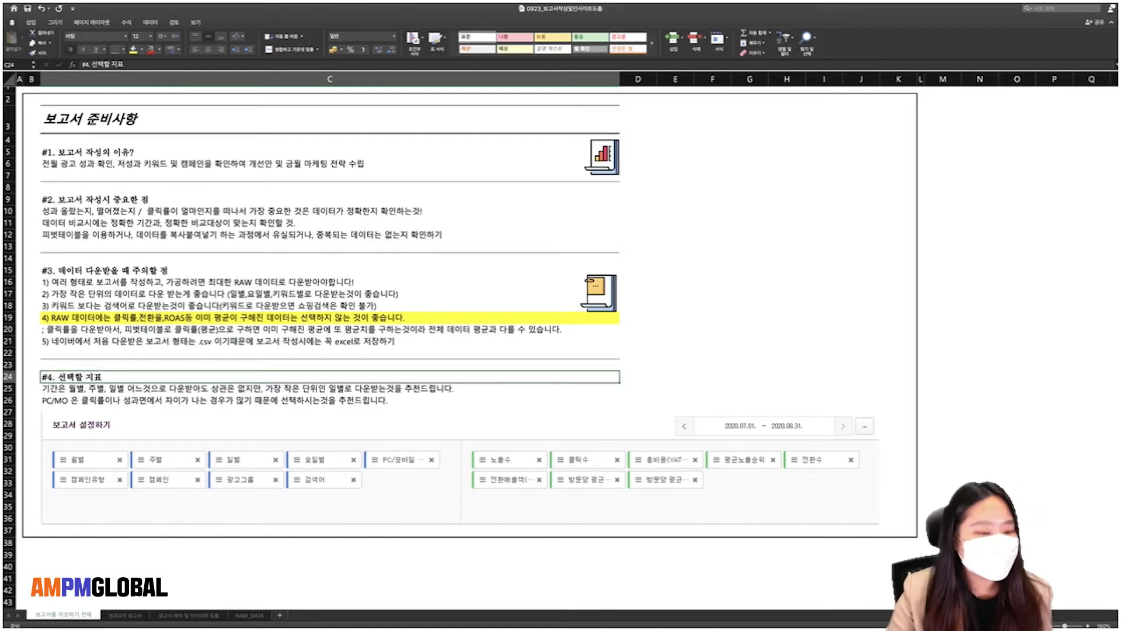
{"action": "left_click", "coordinate": [251, 502]}
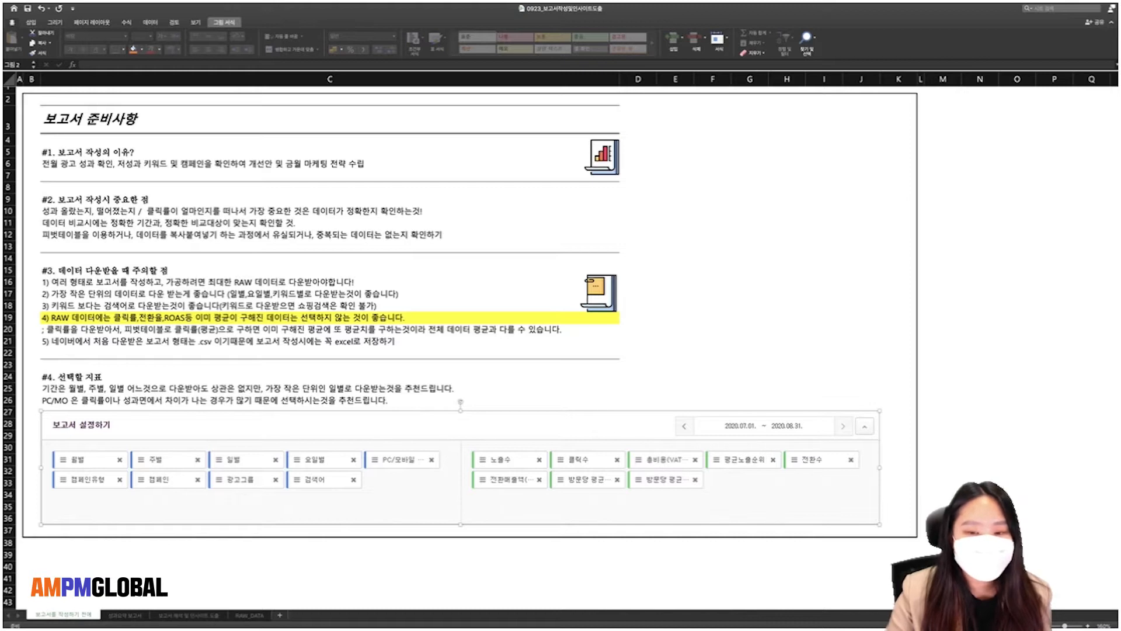
{"action": "left_click", "coordinate": [713, 388]}
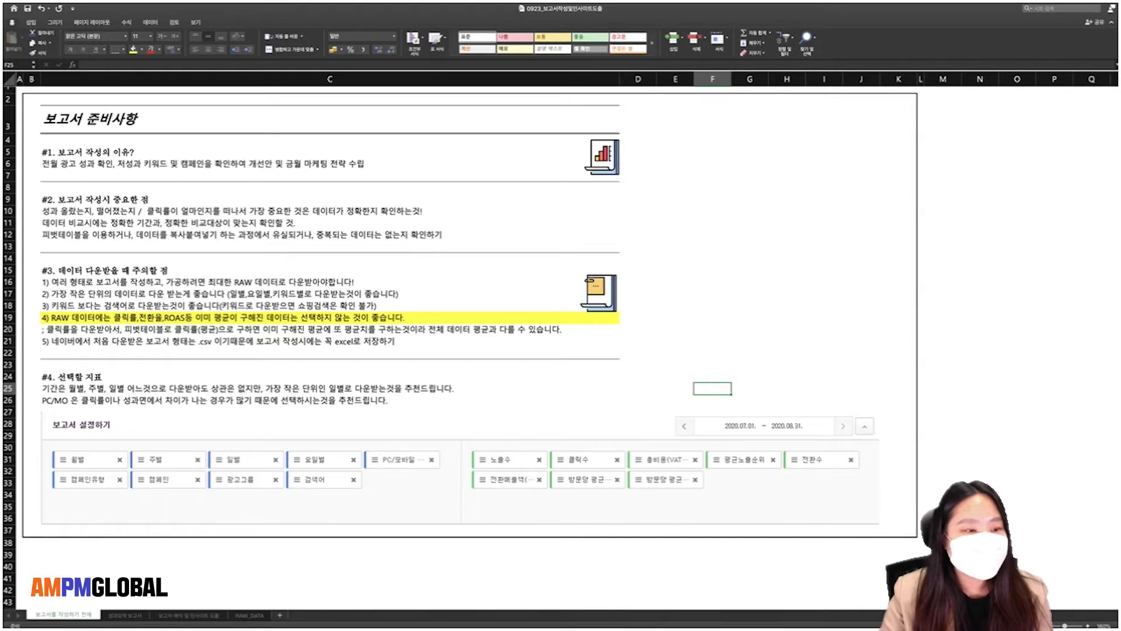
{"action": "left_click", "coordinate": [329, 318]}
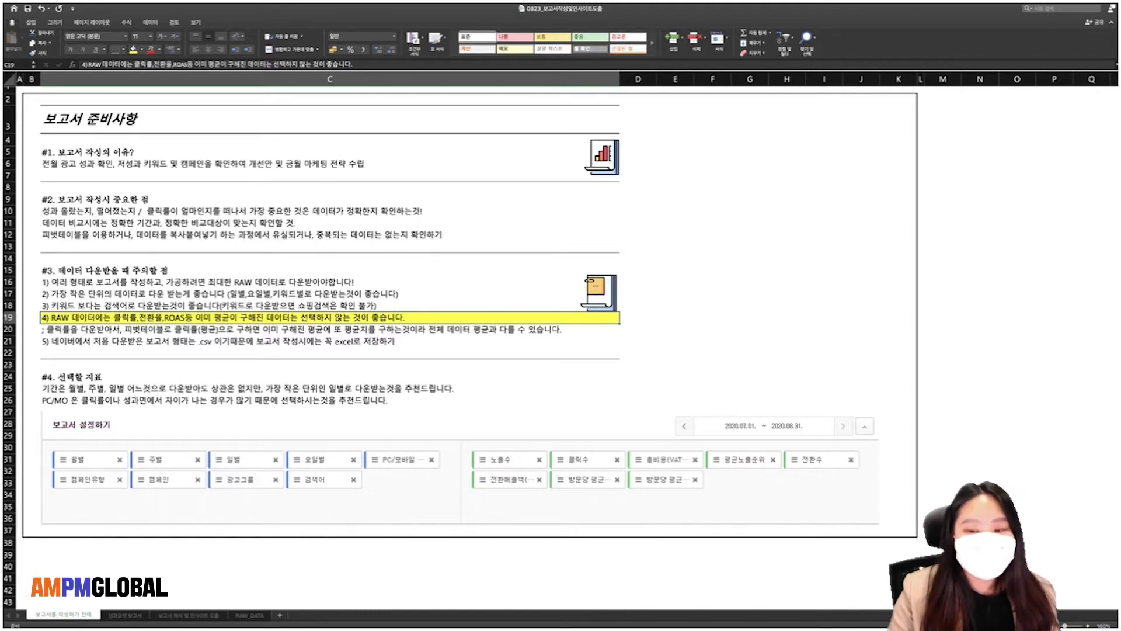
{"action": "scroll", "coordinate": [567, 347], "scroll_direction": "down", "scroll_amount": 1}
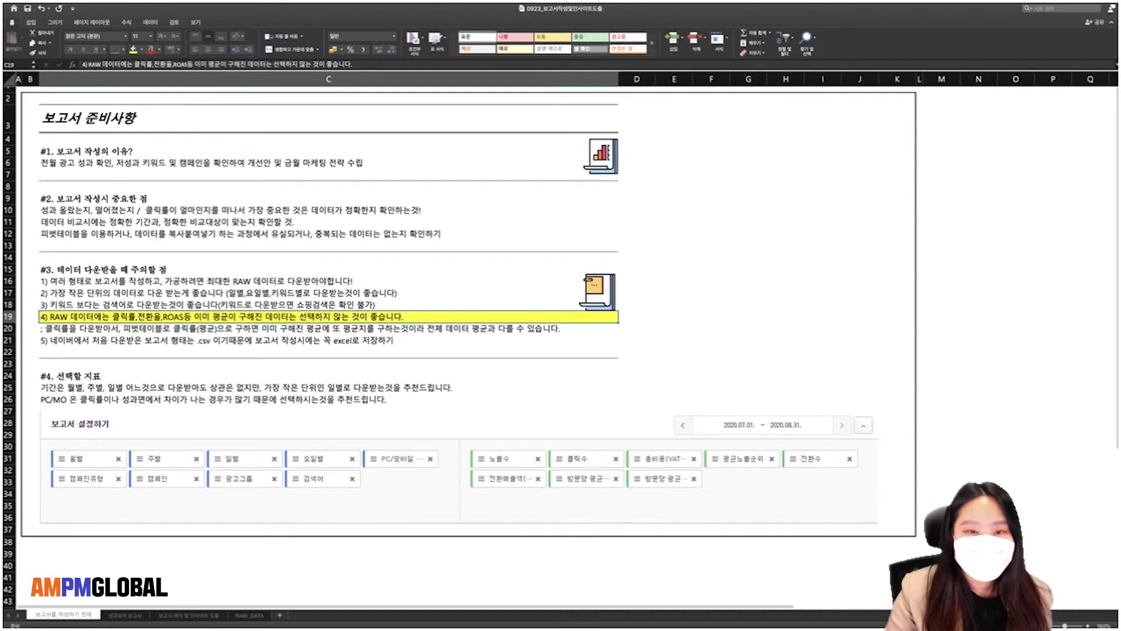
{"action": "scroll", "coordinate": [467, 344], "scroll_direction": "right", "scroll_amount": 1}
{"action": "left_click", "coordinate": [325, 376]}
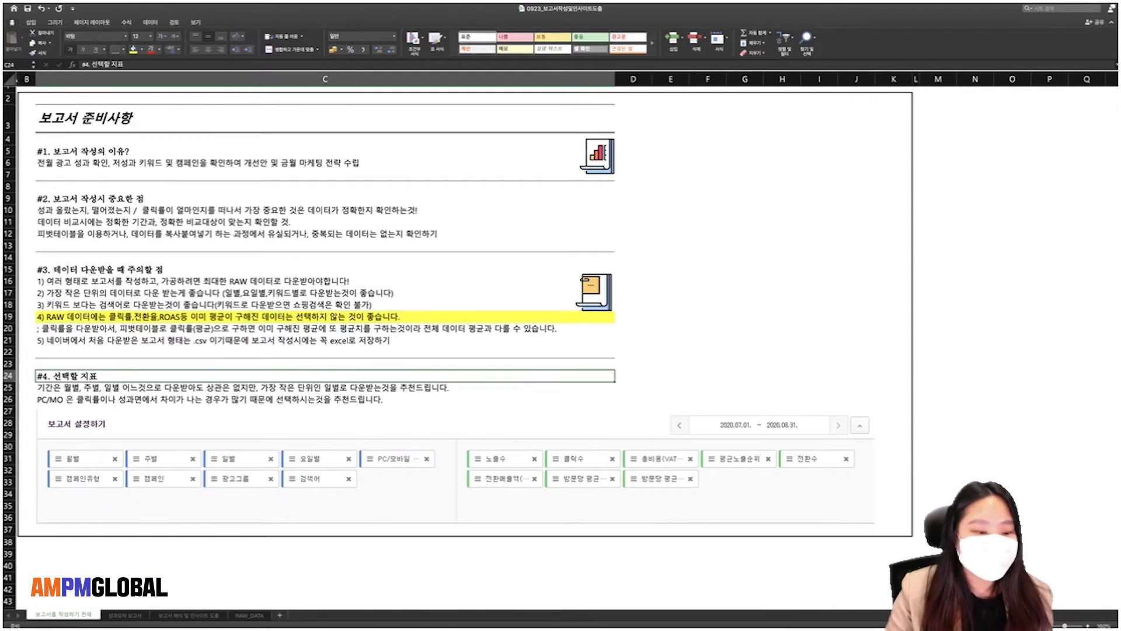
{"action": "scroll", "coordinate": [467, 345], "scroll_direction": "down", "scroll_amount": 1}
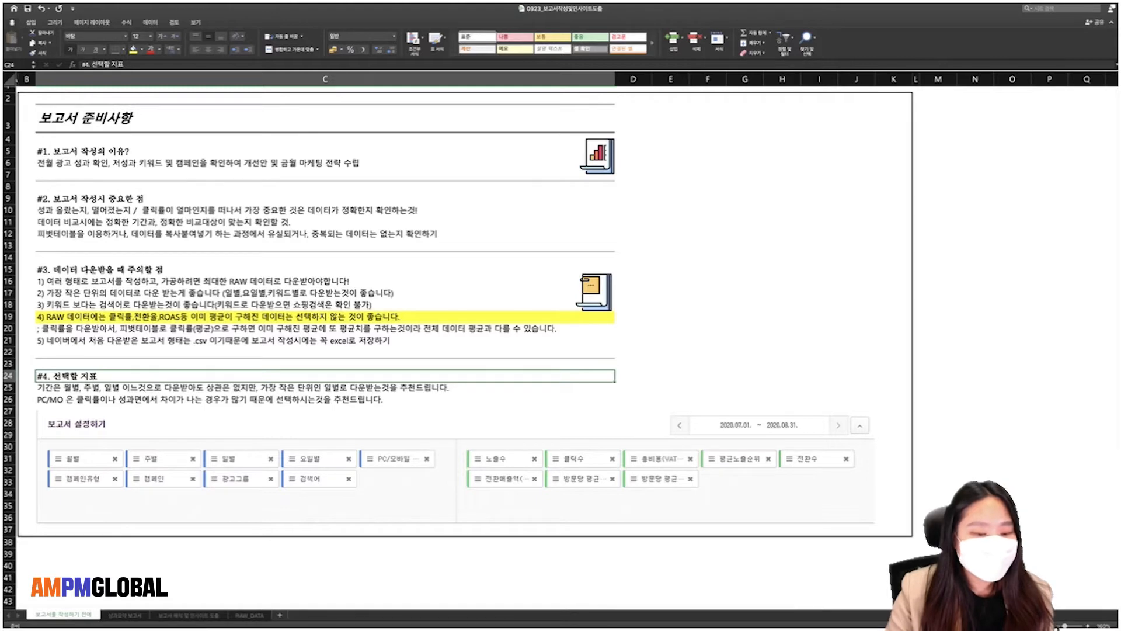
Open the RAW_DATA sheet and enlarge its view to read the table from the header row
{"action": "key", "text": "ctrl+Page_Down"}
{"action": "key", "text": "ctrl+Page_Down"}
{"action": "key", "text": "ctrl+Page_Down"}
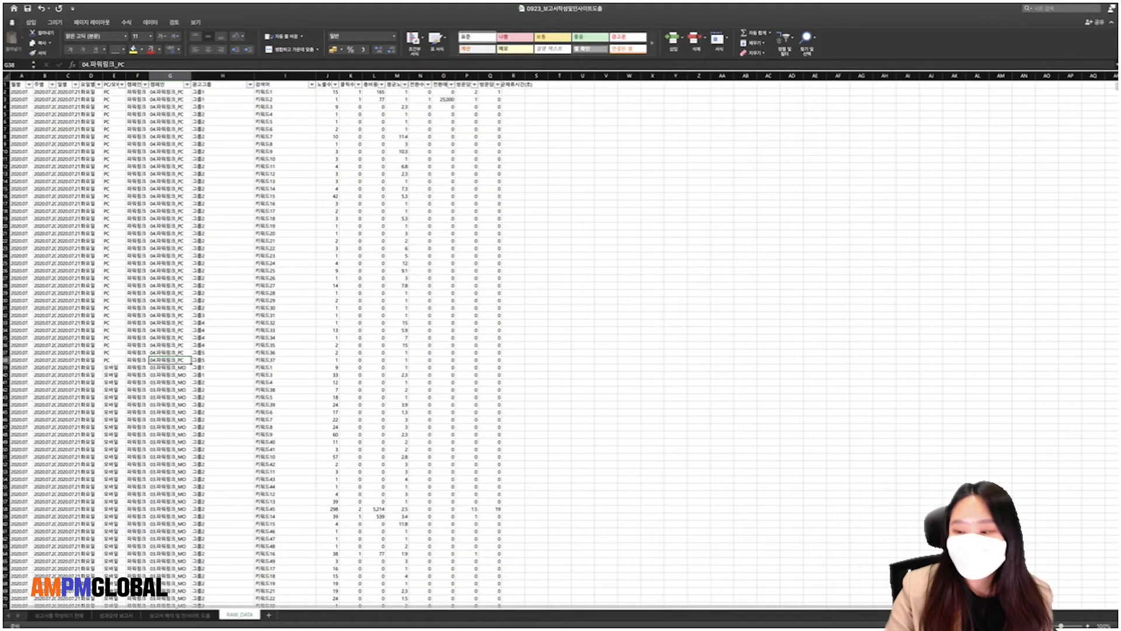
{"action": "left_click_drag", "start_coordinate": [1059, 625], "coordinate": [1065, 625]}
{"action": "scroll", "coordinate": [552, 347], "scroll_direction": "down", "scroll_amount": 4}
{"action": "scroll", "coordinate": [553, 348], "scroll_direction": "up", "scroll_amount": 5}
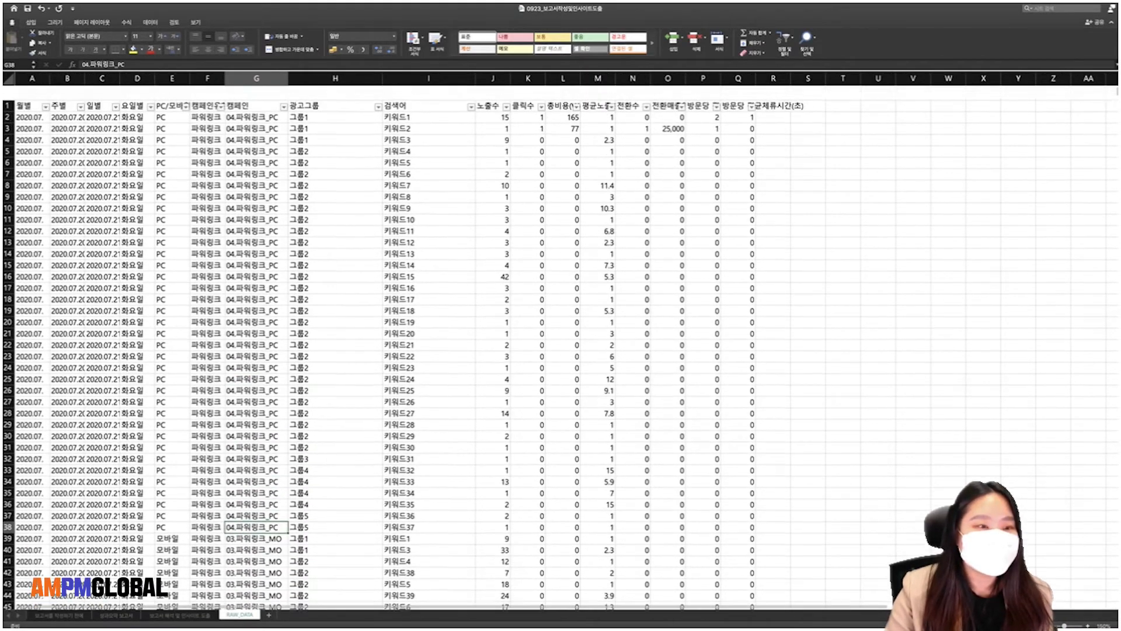
Examine the campaign type, ad group and search term columns of the raw data
{"action": "left_click", "coordinate": [207, 194]}
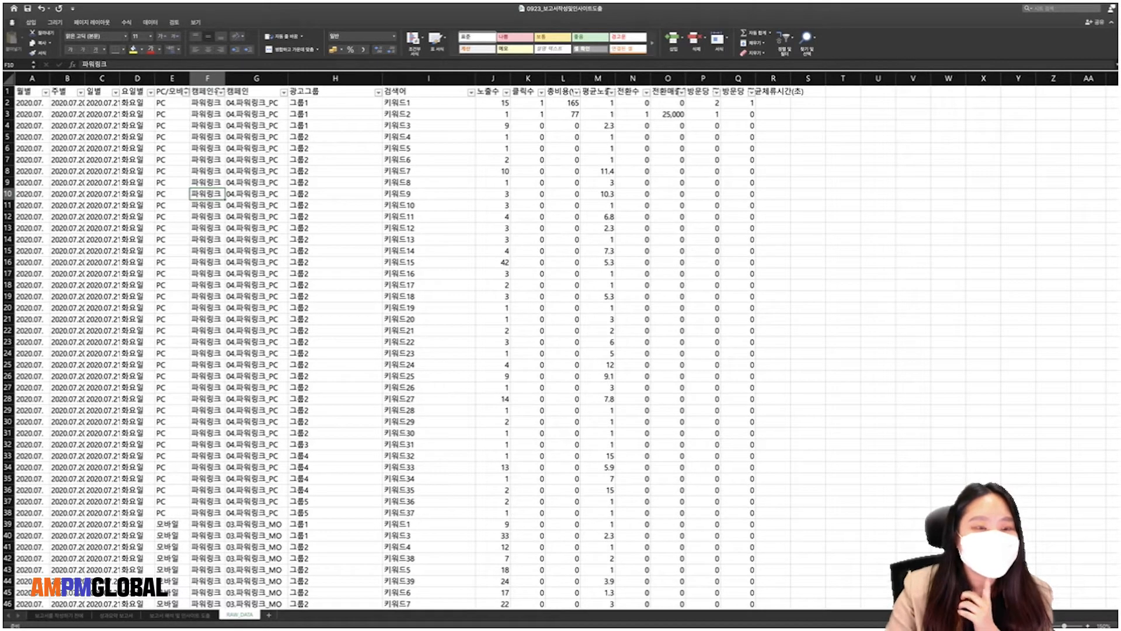
{"action": "left_click_drag", "start_coordinate": [335, 103], "coordinate": [336, 296]}
{"action": "left_click", "coordinate": [335, 261]}
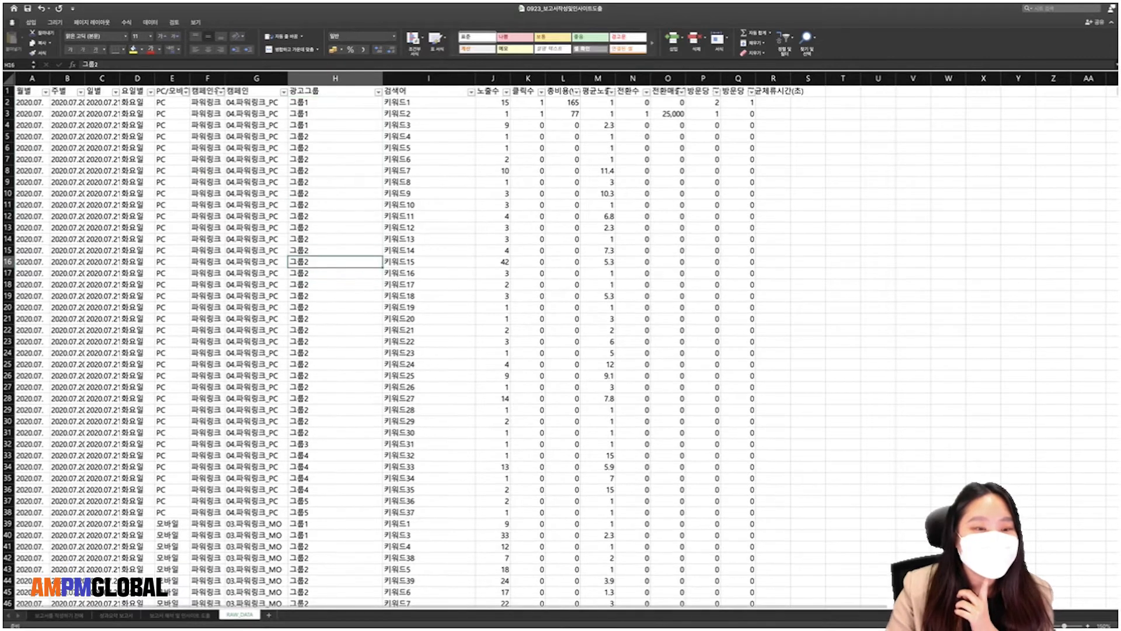
{"action": "left_click_drag", "start_coordinate": [335, 102], "coordinate": [335, 409]}
{"action": "left_click_drag", "start_coordinate": [428, 204], "coordinate": [427, 444]}
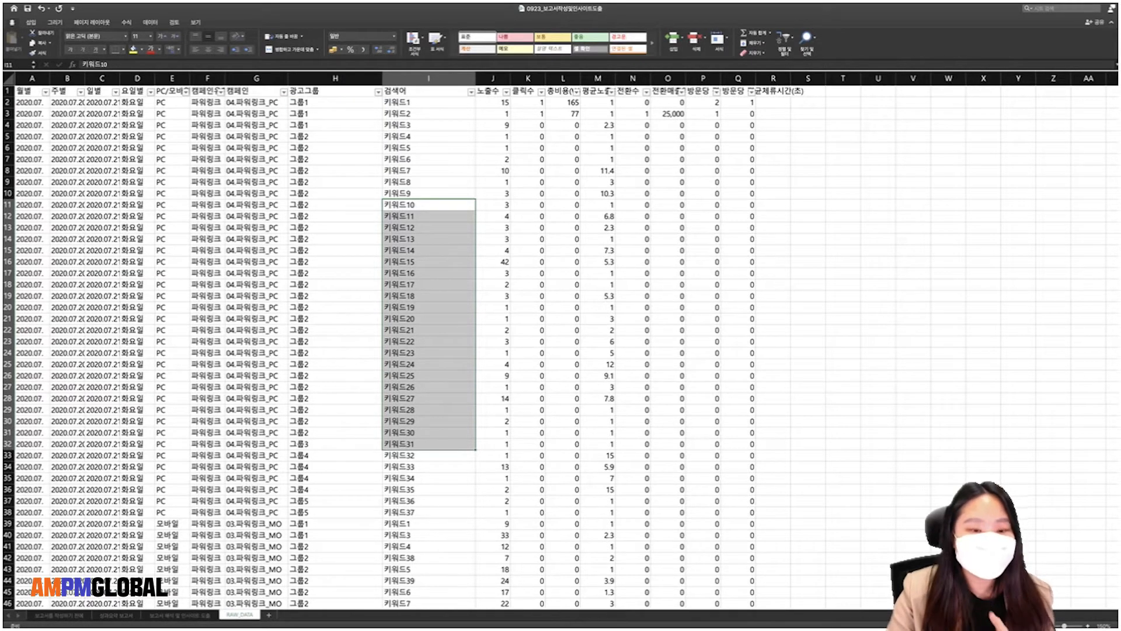
{"action": "left_click", "coordinate": [335, 296]}
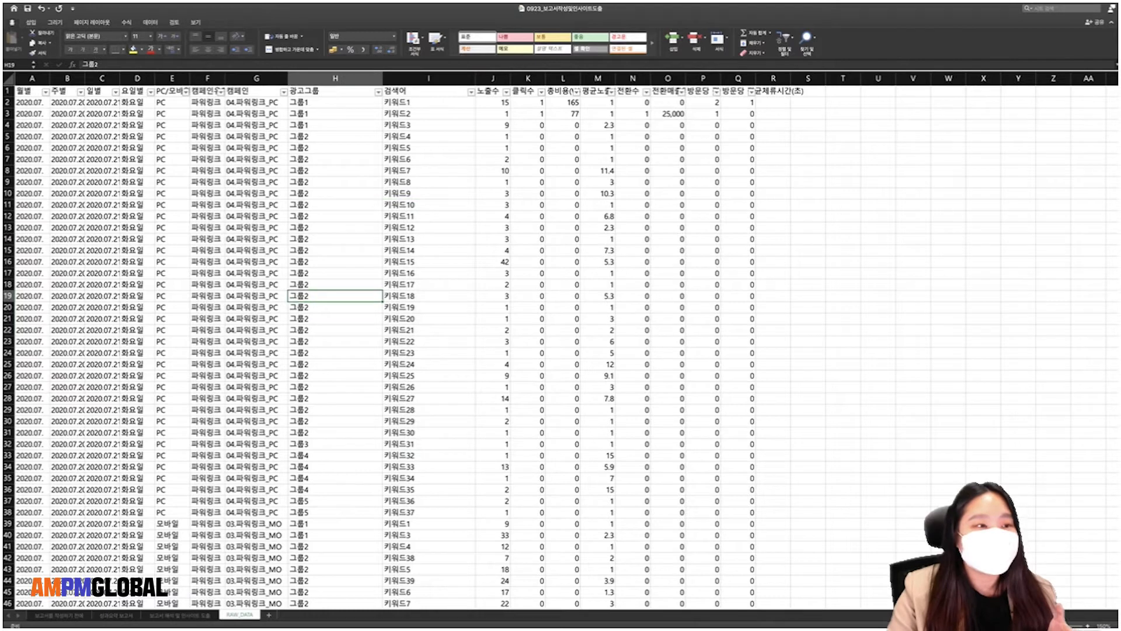
Inspect the raw data's extent by selecting columns A to I and the header row A1:Q1 extended down to the last record
{"action": "left_click_drag", "start_coordinate": [32, 79], "coordinate": [467, 78]}
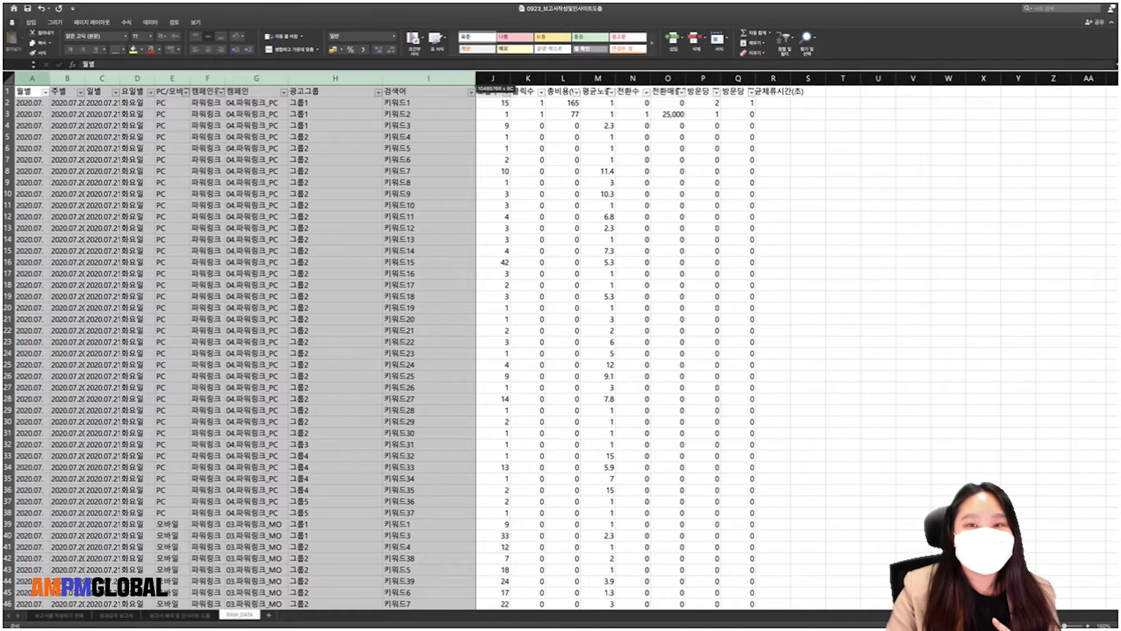
{"action": "left_click", "coordinate": [492, 137]}
{"action": "left_click_drag", "start_coordinate": [23, 91], "coordinate": [738, 91]}
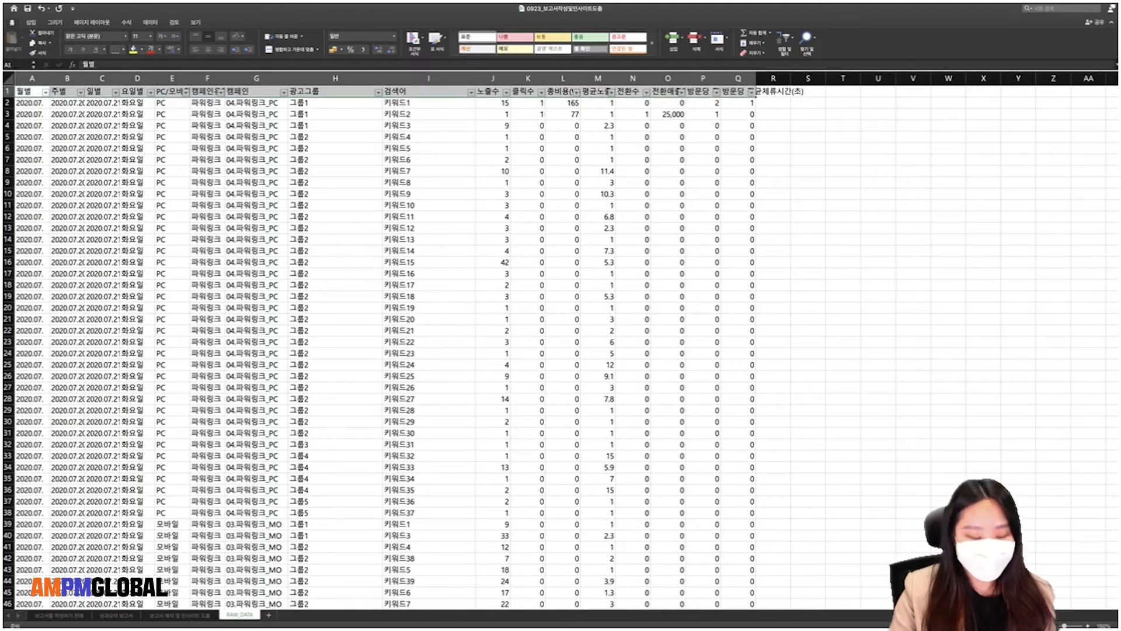
{"action": "key", "text": "ctrl+shift+Down"}
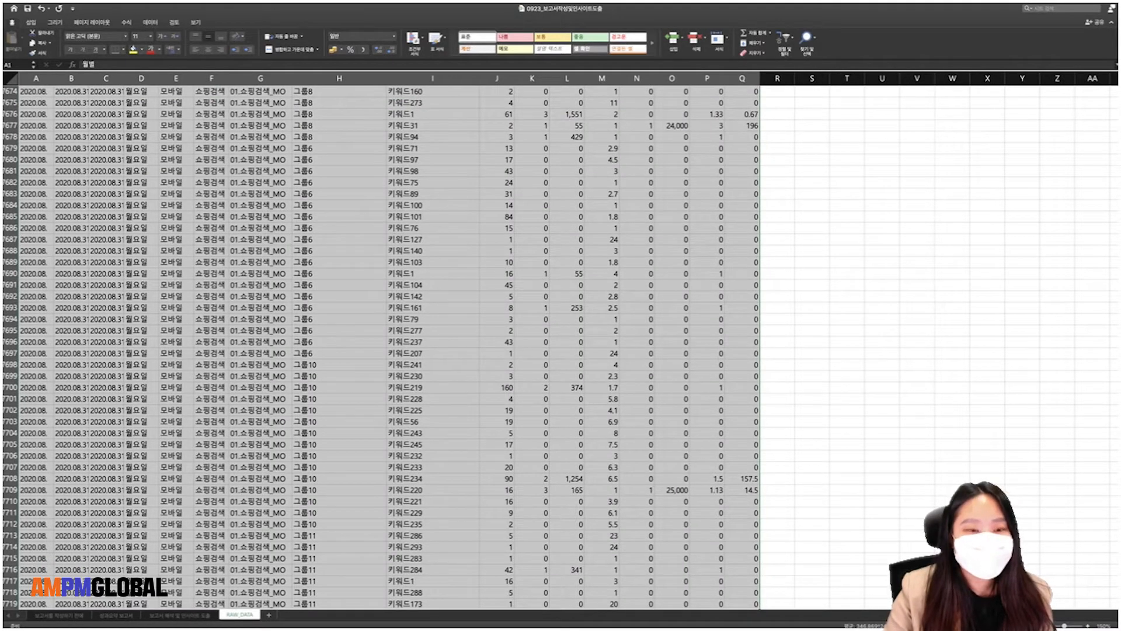
{"action": "left_click", "coordinate": [433, 307]}
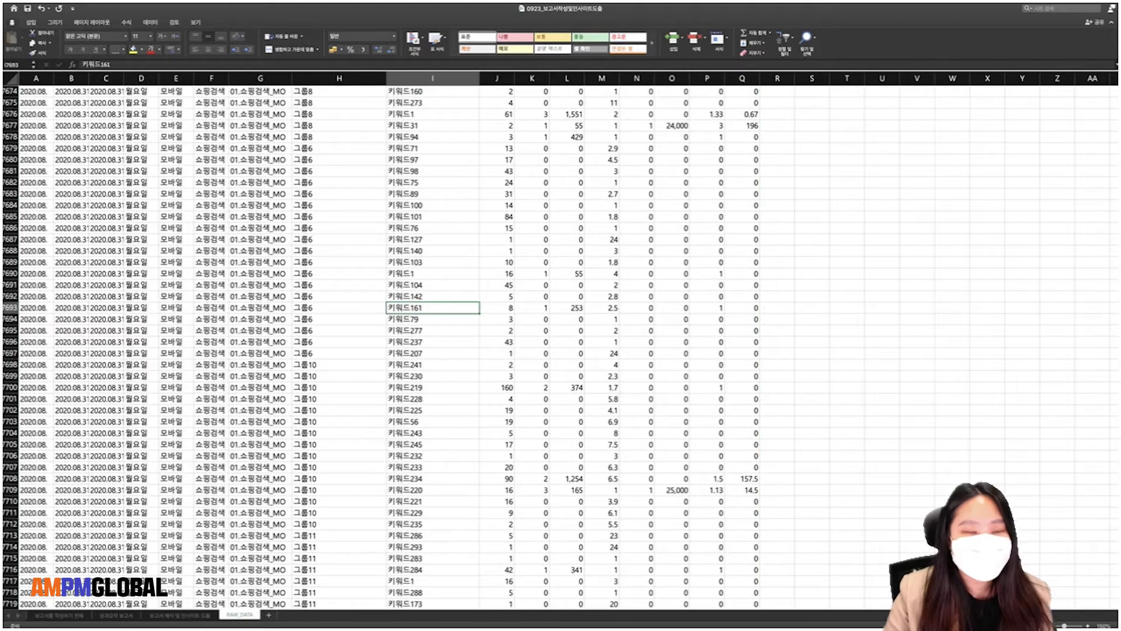
Insert a pivot table from columns A:Q of RAW_DATA into the existing 성과요약 보고서 sheet at cell G11
{"action": "key", "text": "ctrl+Up"}
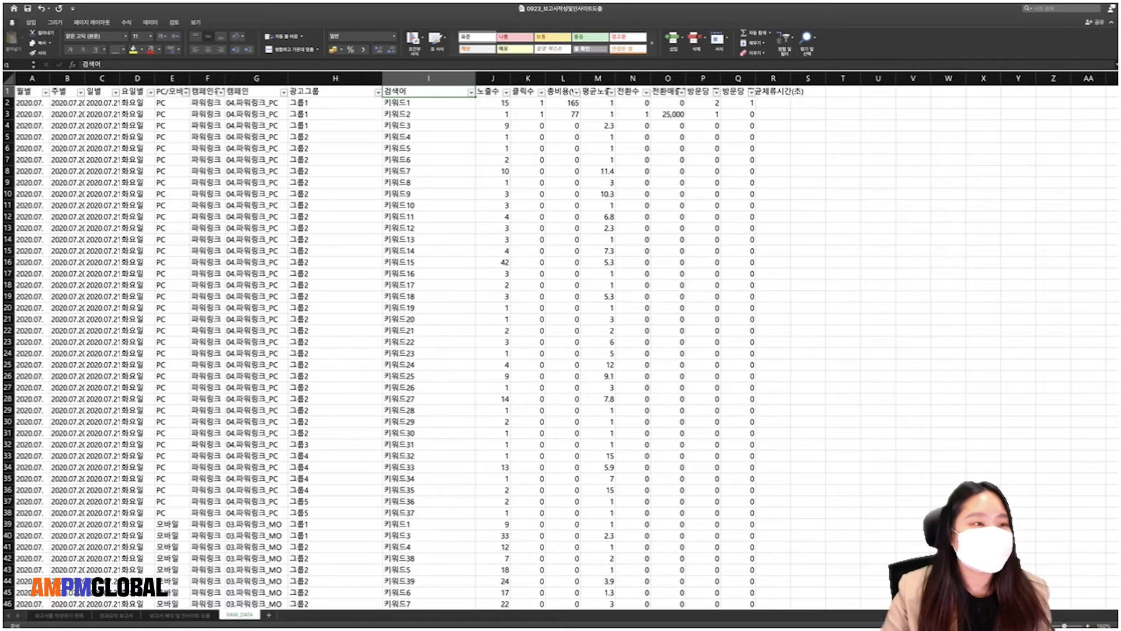
{"action": "left_click_drag", "start_coordinate": [32, 78], "coordinate": [737, 79]}
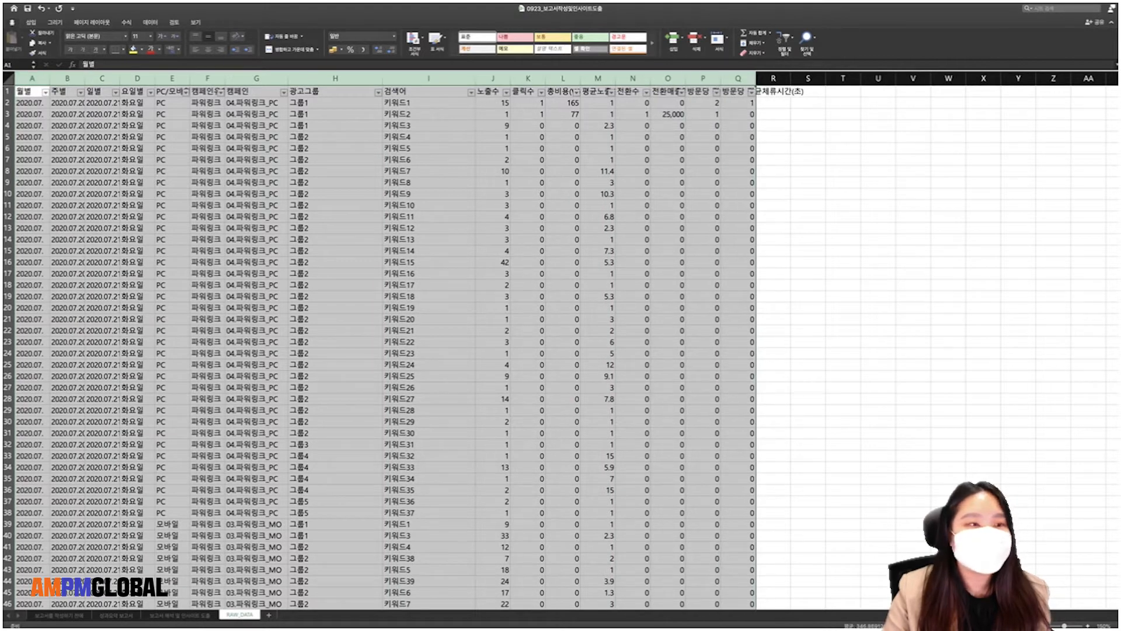
{"action": "left_click", "coordinate": [31, 22]}
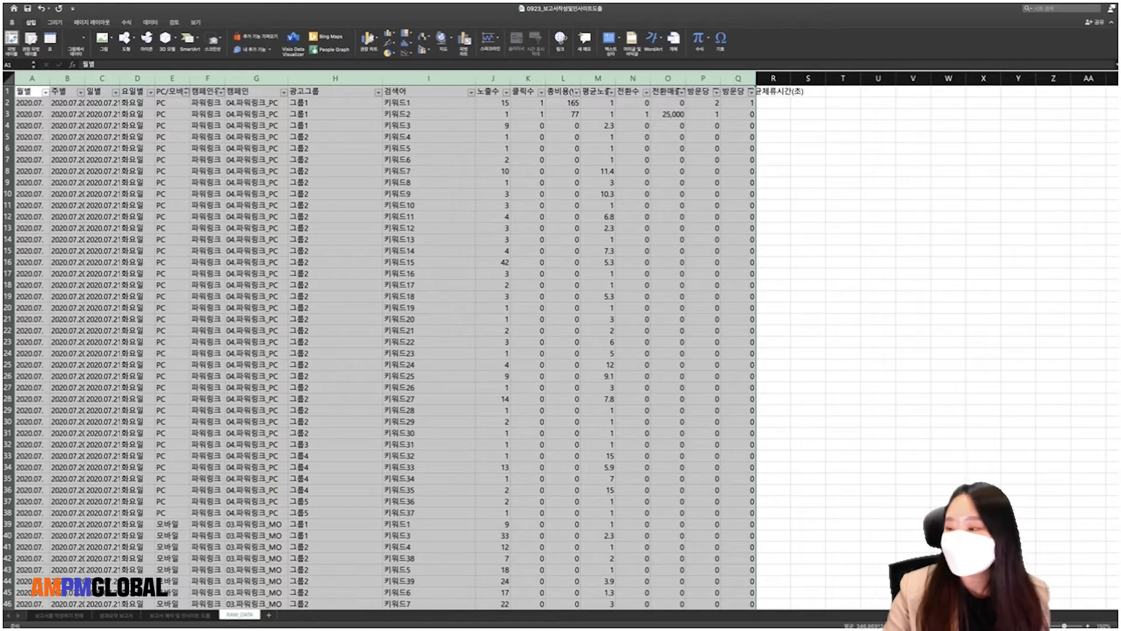
{"action": "left_click", "coordinate": [12, 40]}
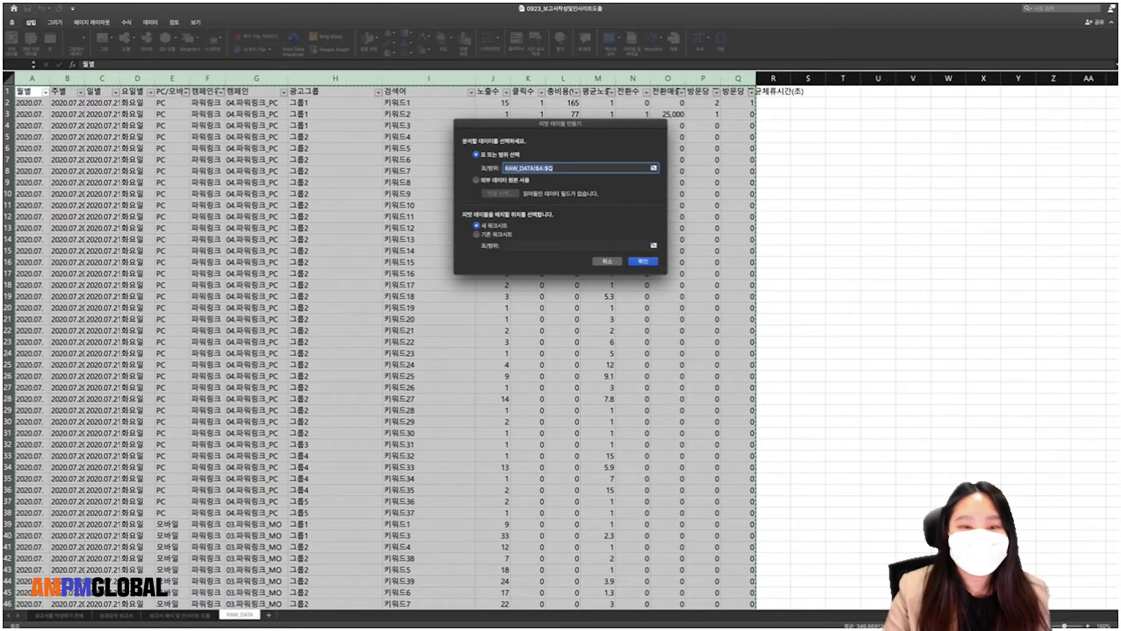
{"action": "left_click", "coordinate": [476, 234]}
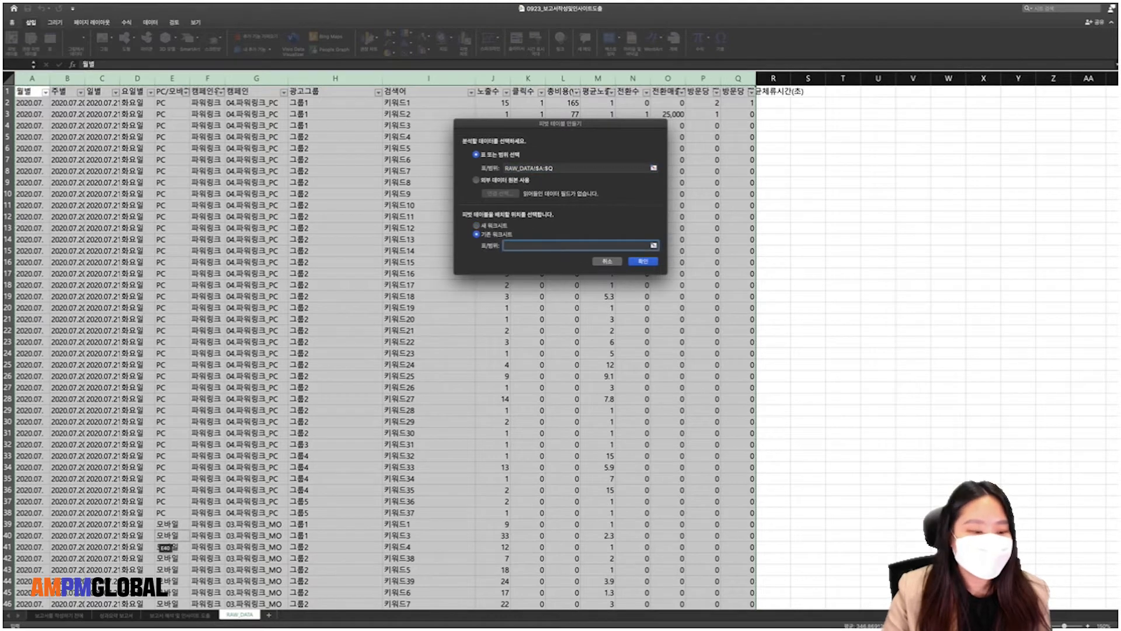
{"action": "left_click", "coordinate": [116, 614]}
{"action": "left_click", "coordinate": [438, 216]}
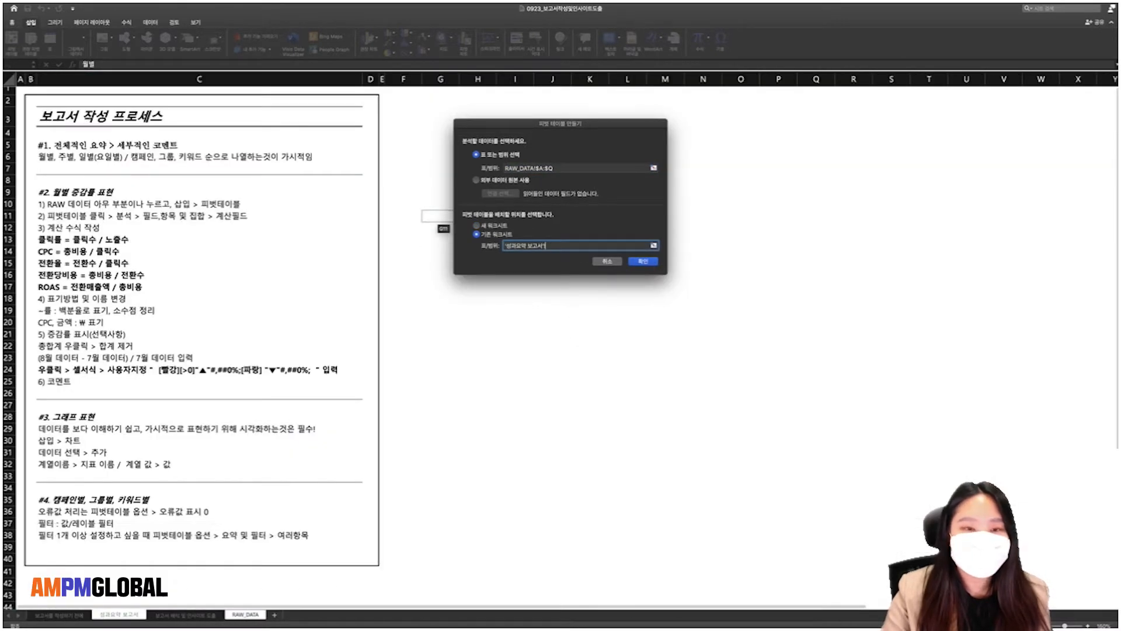
{"action": "key", "text": "Return"}
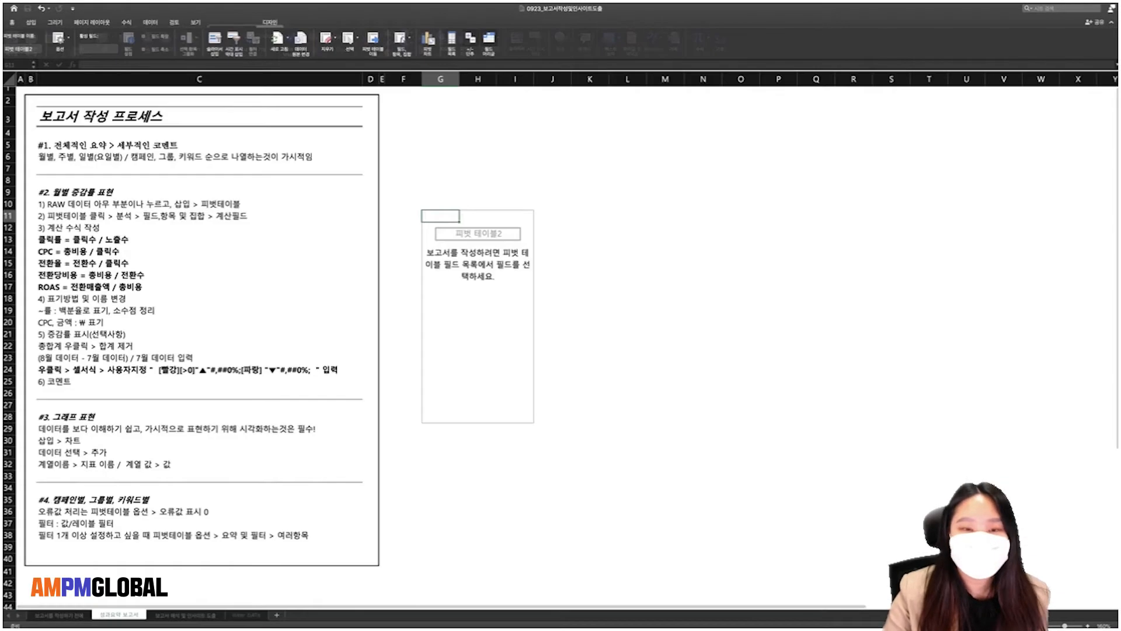
Read section #1 and the heading of section #2 in the report process notes, alongside the empty pivot table
{"action": "left_click", "coordinate": [199, 144]}
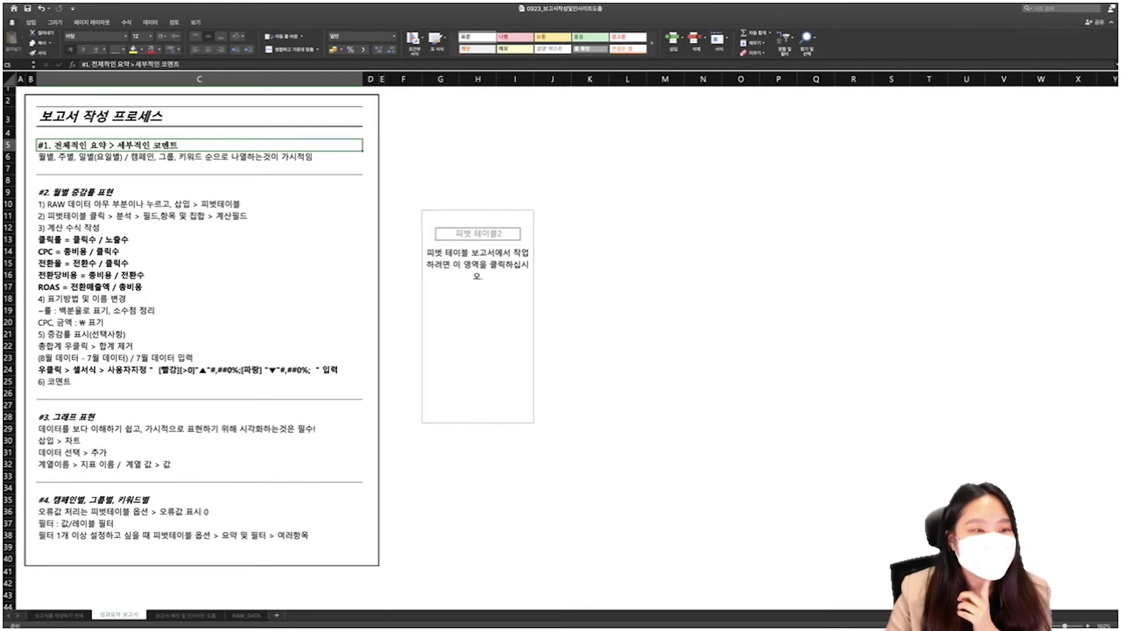
{"action": "left_click", "coordinate": [199, 156]}
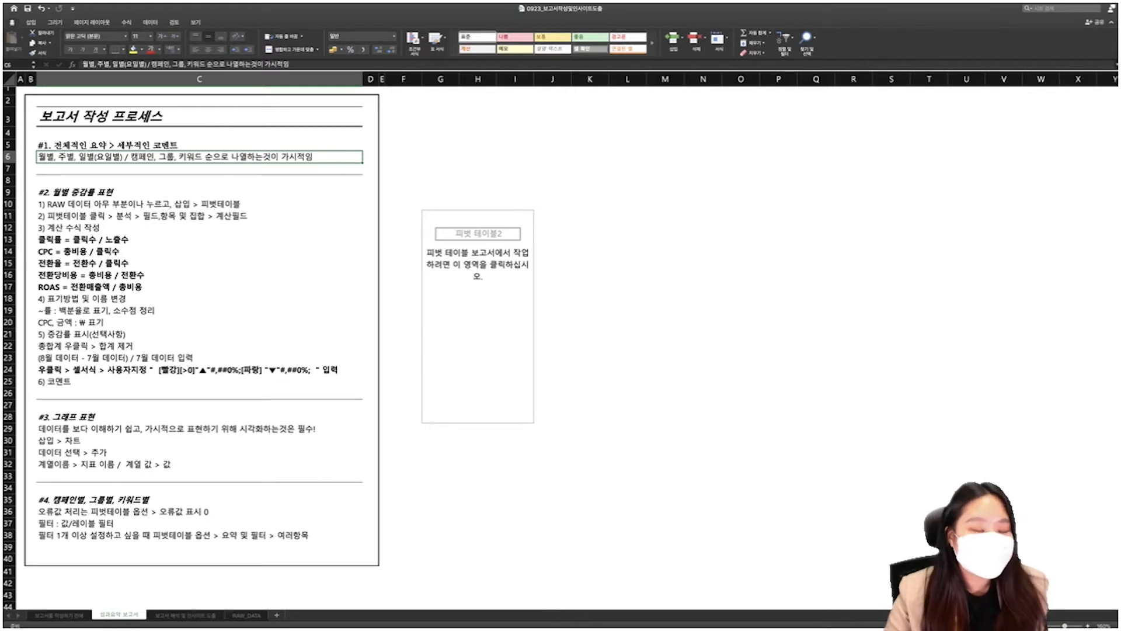
{"action": "left_click", "coordinate": [440, 216]}
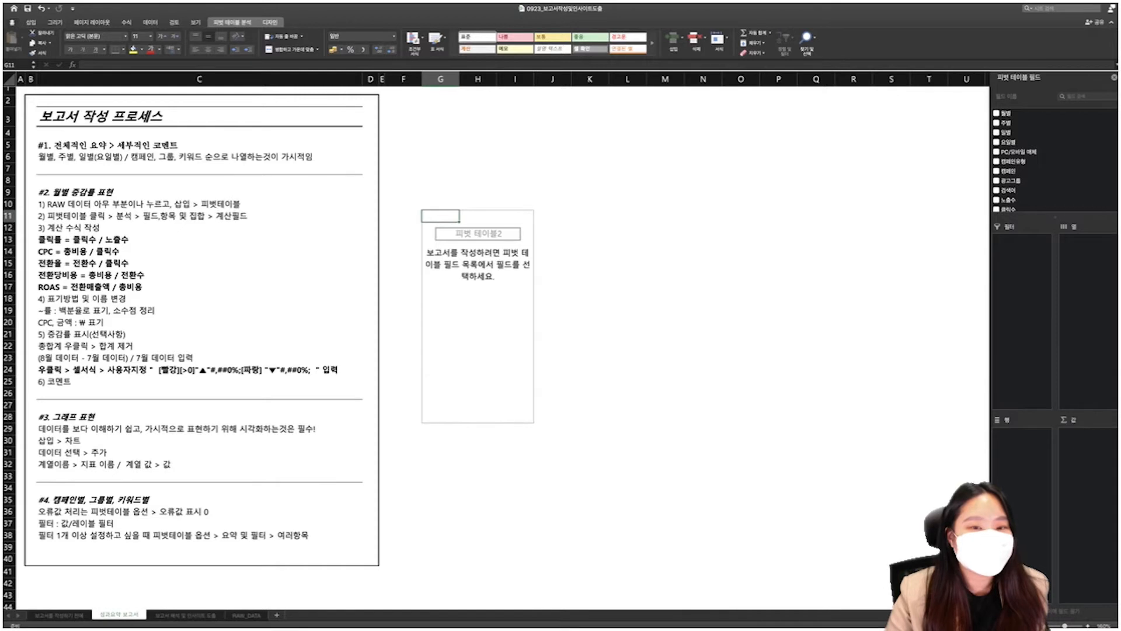
{"action": "left_click", "coordinate": [590, 228]}
{"action": "left_click", "coordinate": [199, 192]}
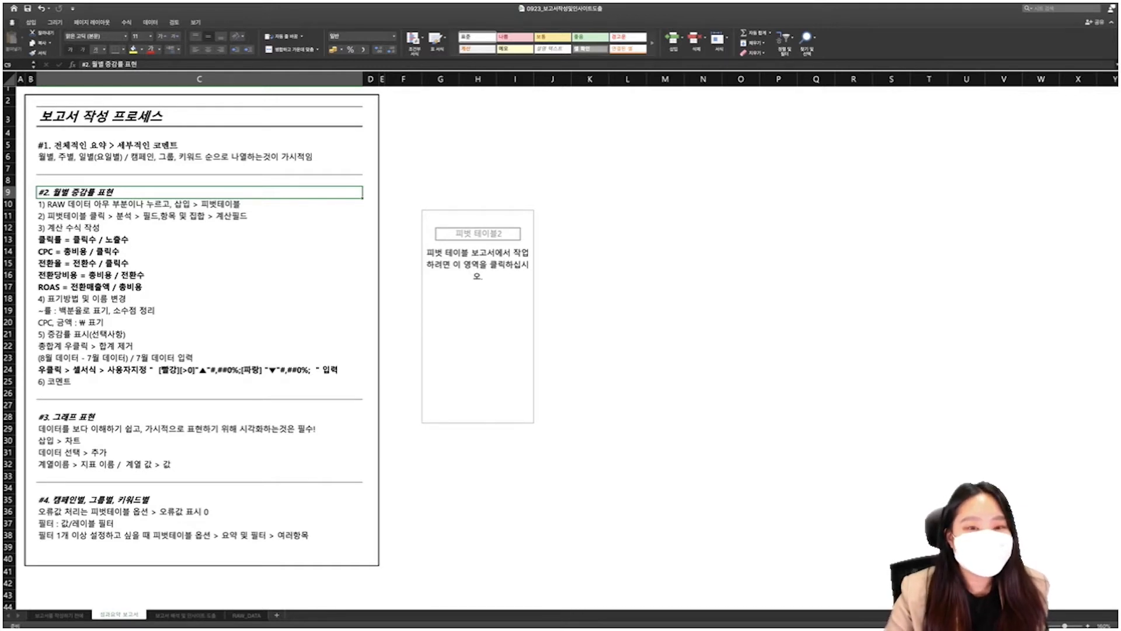
{"action": "left_click", "coordinate": [440, 216]}
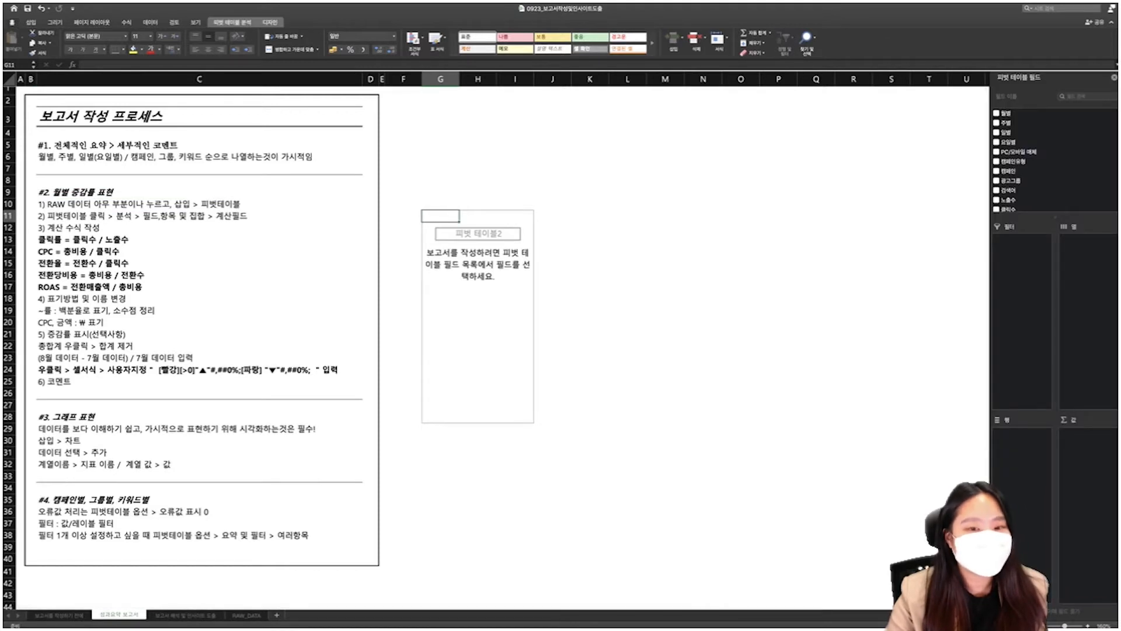
{"action": "left_click", "coordinate": [515, 322]}
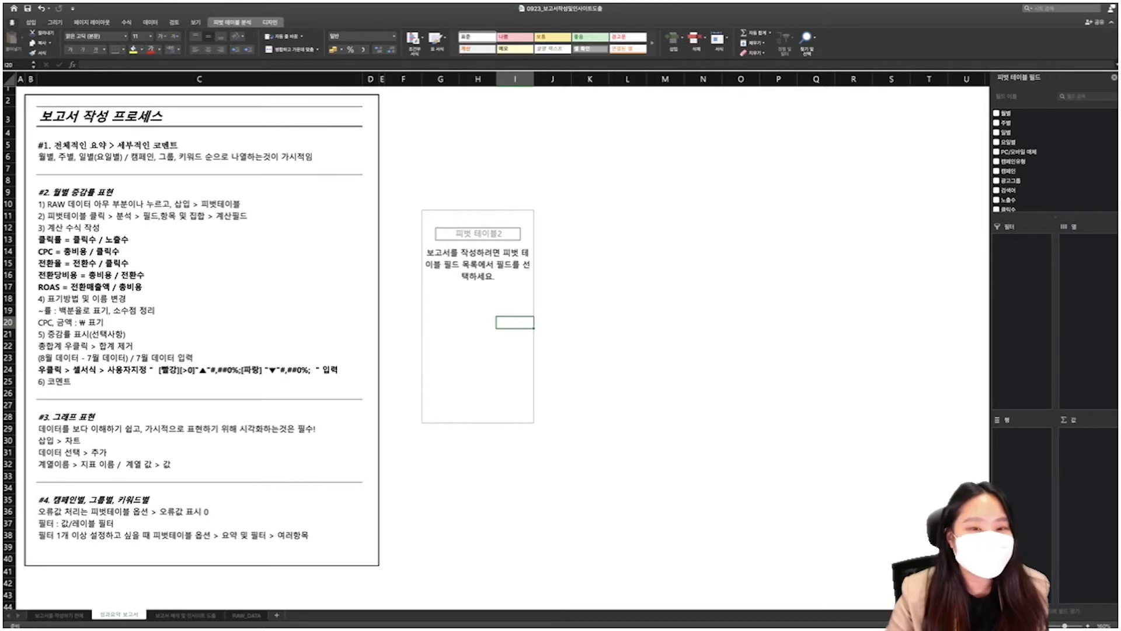
{"action": "left_click", "coordinate": [440, 216]}
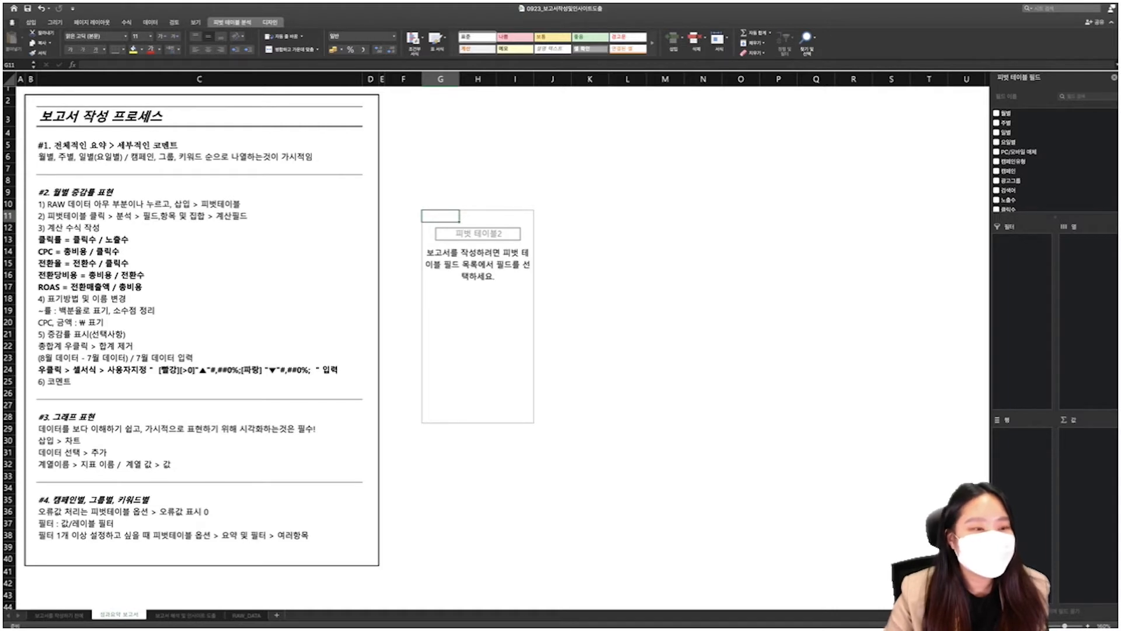
Review the numbered instructions of section #2 on monthly change rates, including the calculation formulas and display formats
{"action": "left_click", "coordinate": [198, 275]}
{"action": "left_click", "coordinate": [198, 322]}
{"action": "left_click_drag", "start_coordinate": [198, 204], "coordinate": [199, 382]}
{"action": "left_click_drag", "start_coordinate": [198, 262], "coordinate": [199, 310]}
{"action": "left_click", "coordinate": [199, 286]}
{"action": "left_click", "coordinate": [441, 298]}
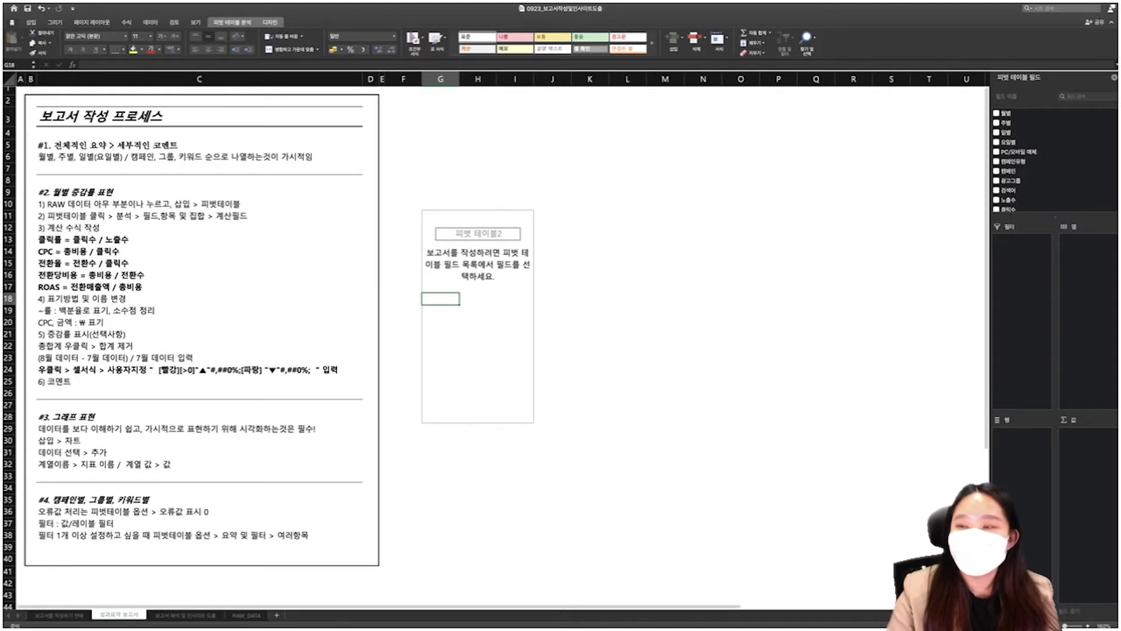
Add 월별 to the pivot table's rows and 노출수, 클릭수 and 총비용(VAT포함,원) as summed values
{"action": "left_click", "coordinate": [996, 113]}
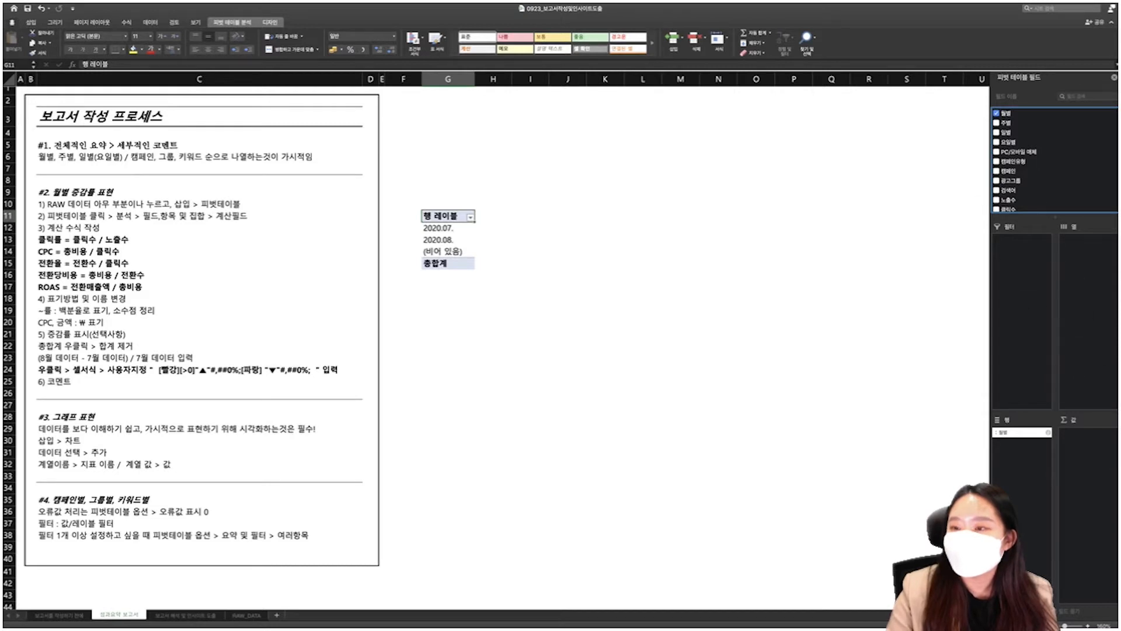
{"action": "left_click", "coordinate": [996, 199]}
{"action": "left_click", "coordinate": [996, 208]}
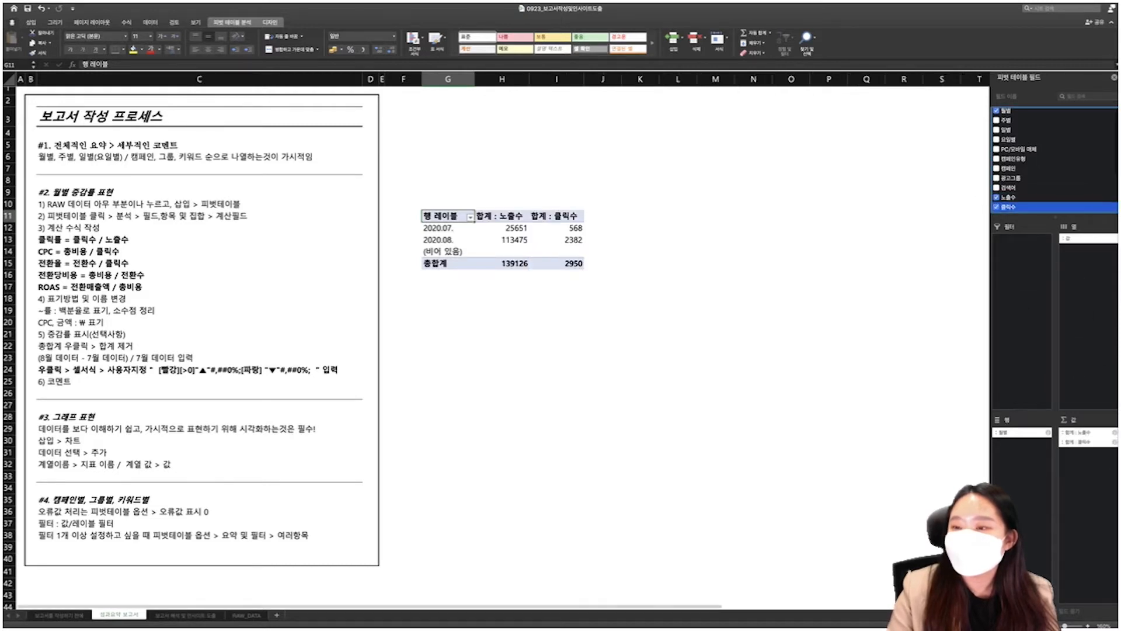
{"action": "scroll", "coordinate": [997, 198], "scroll_direction": "down", "scroll_amount": 5}
{"action": "left_click", "coordinate": [996, 158]}
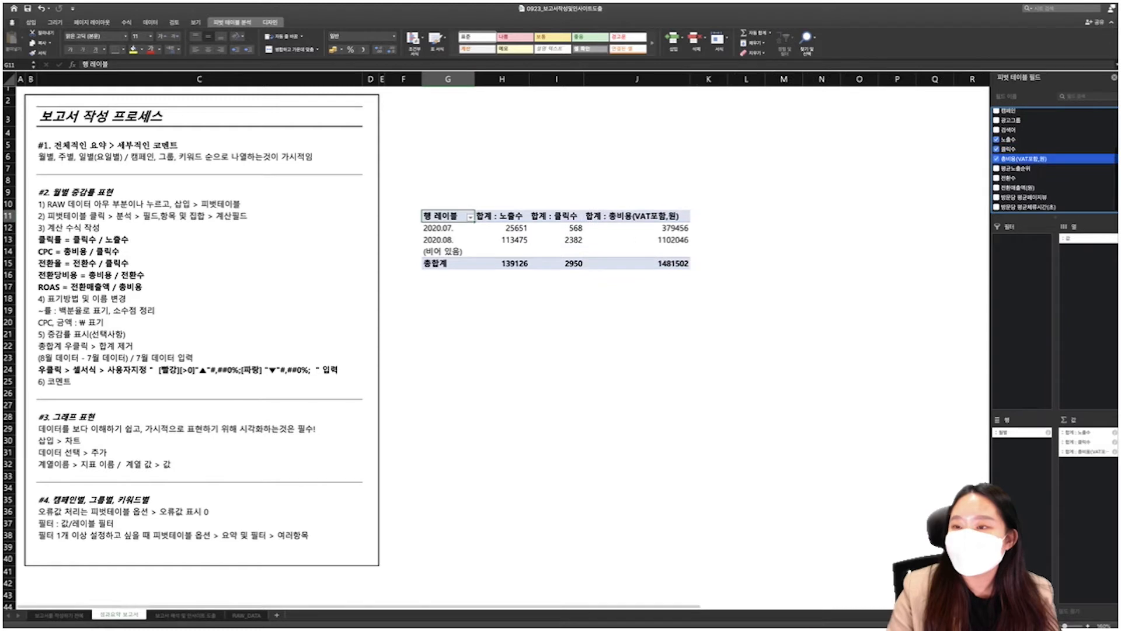
Add 평균노출순위, 전환수, 전환매출액(원), 방문당 평균페이지뷰 and 방문당 평균체류시간(초) to the pivot table's values
{"action": "left_click", "coordinate": [996, 168]}
{"action": "left_click", "coordinate": [996, 177]}
{"action": "left_click", "coordinate": [996, 187]}
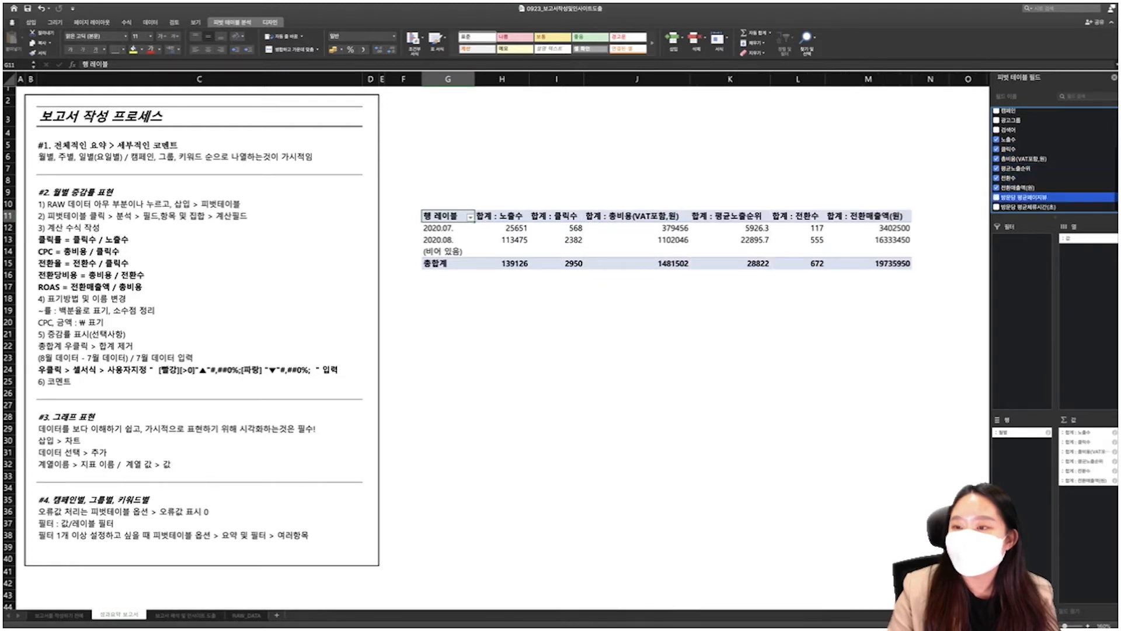
{"action": "left_click", "coordinate": [996, 197]}
{"action": "left_click", "coordinate": [996, 207]}
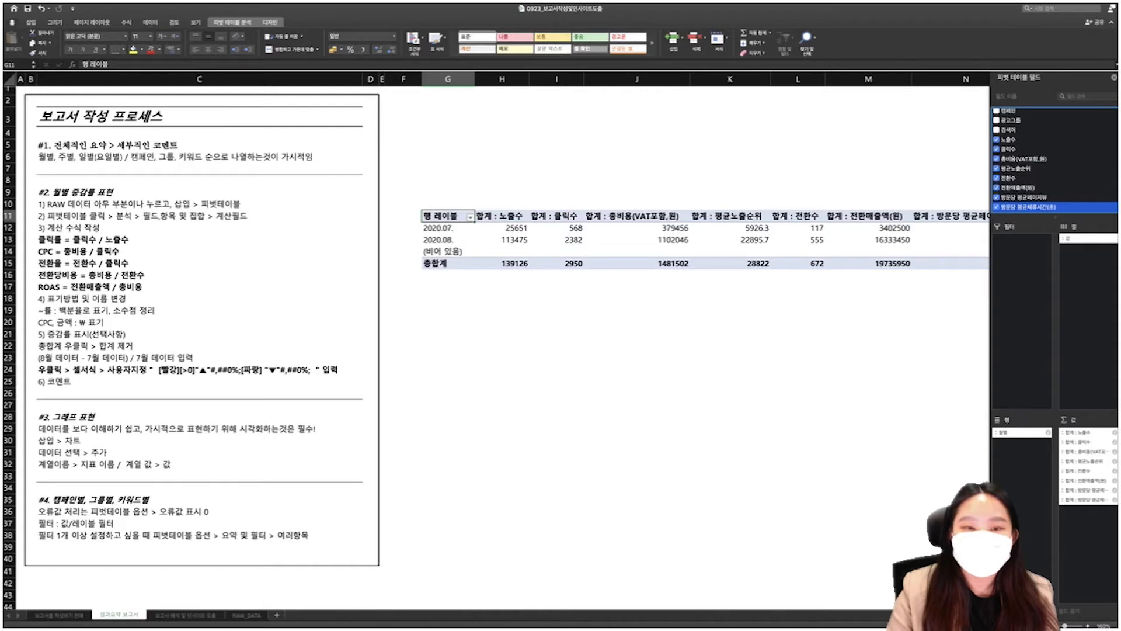
Filter the (비어 있음) item out of the pivot table's row labels
{"action": "left_click", "coordinate": [469, 217]}
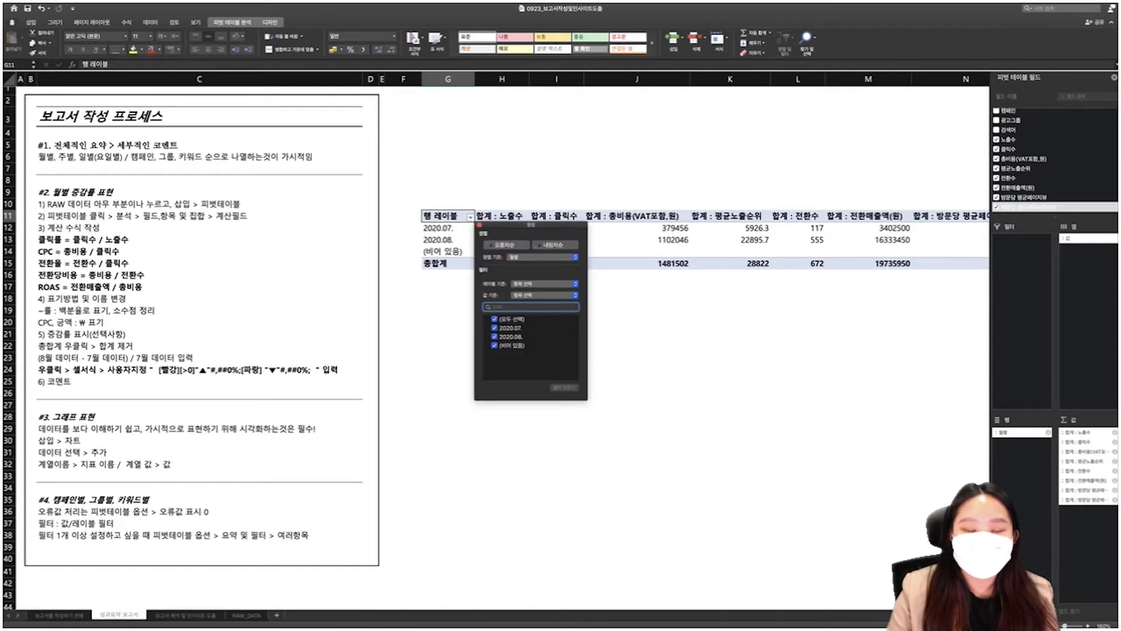
{"action": "left_click", "coordinate": [494, 345]}
{"action": "left_click", "coordinate": [480, 225]}
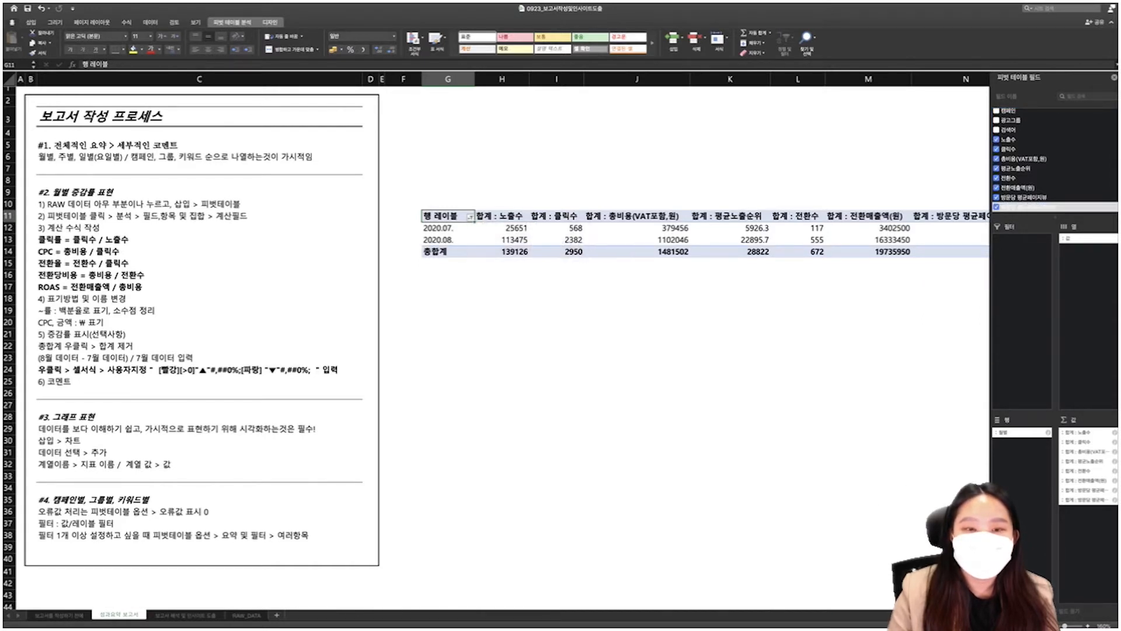
Start a calculated field for the pivot table and name it 클릭률
{"action": "left_click", "coordinate": [556, 239]}
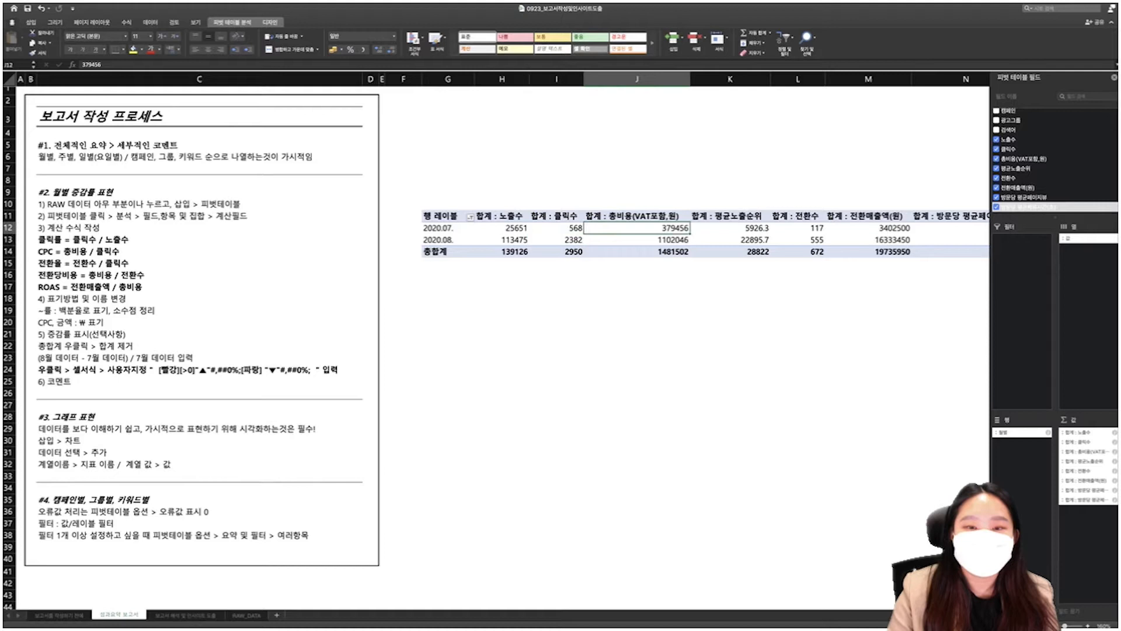
{"action": "left_click", "coordinate": [556, 228]}
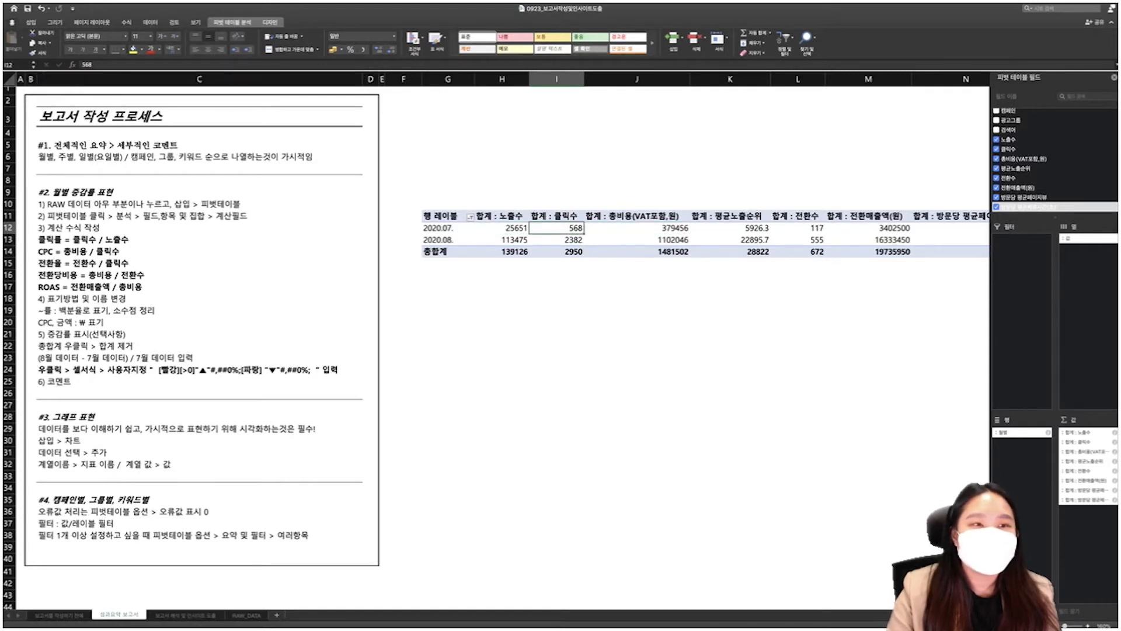
{"action": "left_click", "coordinate": [232, 22]}
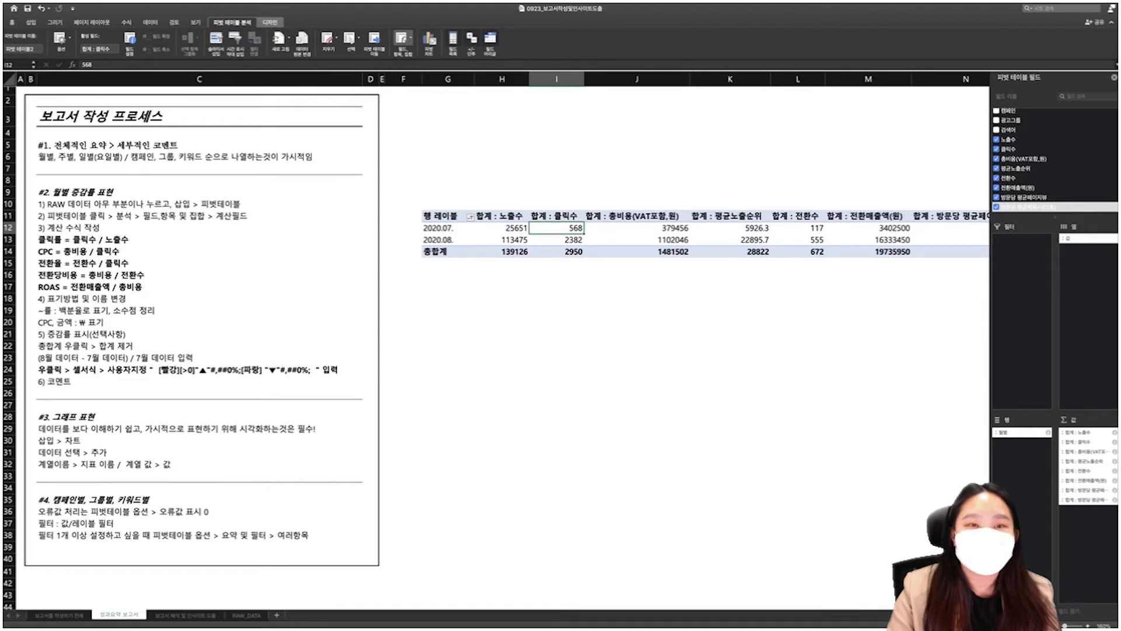
{"action": "left_click", "coordinate": [403, 42]}
{"action": "left_click", "coordinate": [412, 76]}
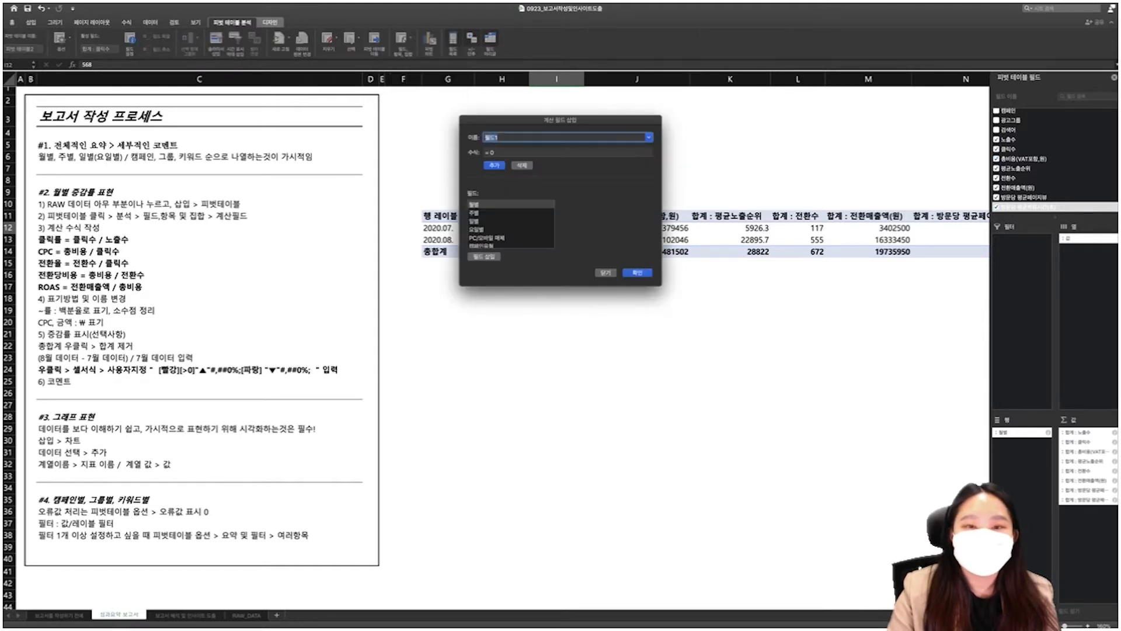
{"action": "left_click_drag", "start_coordinate": [561, 120], "coordinate": [518, 268]}
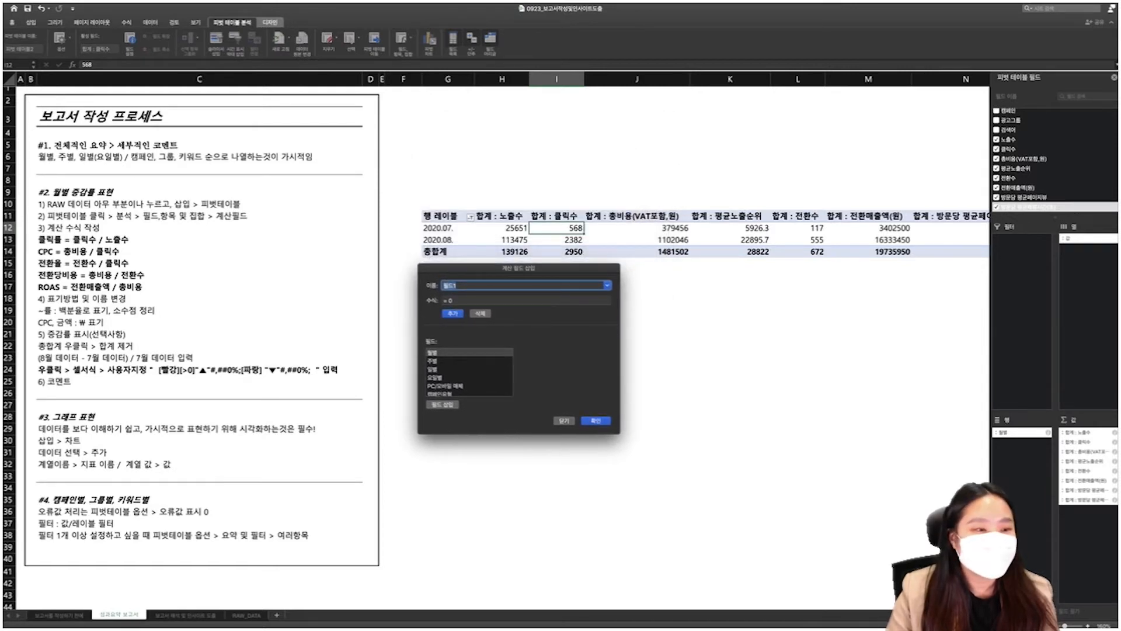
{"action": "type", "text": "ㅋ"}
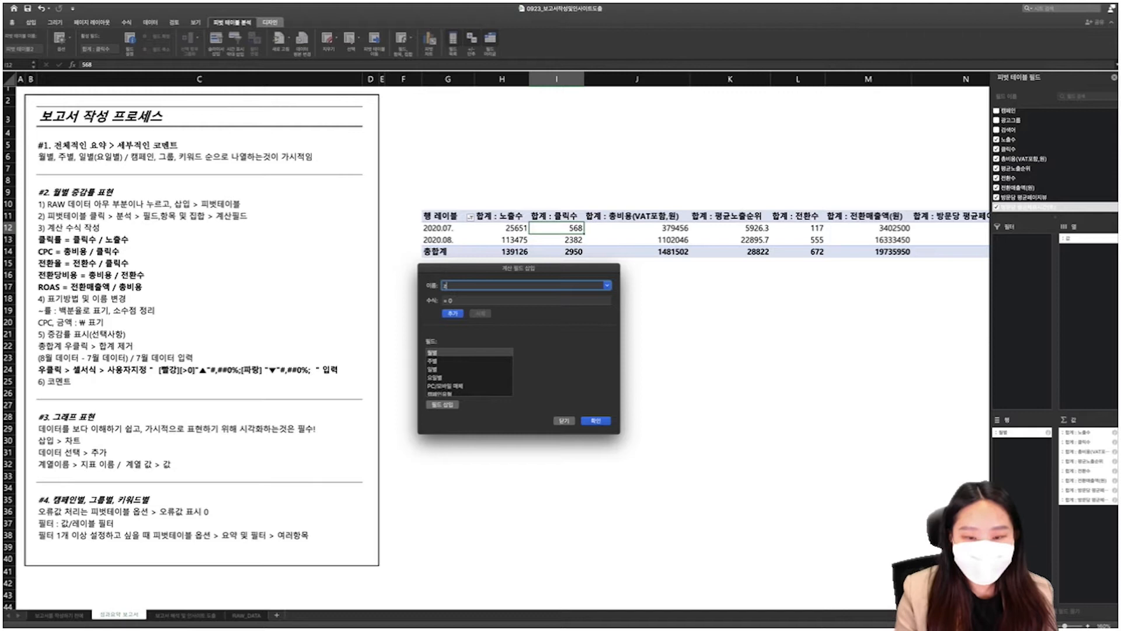
{"action": "type", "text": "클릭"}
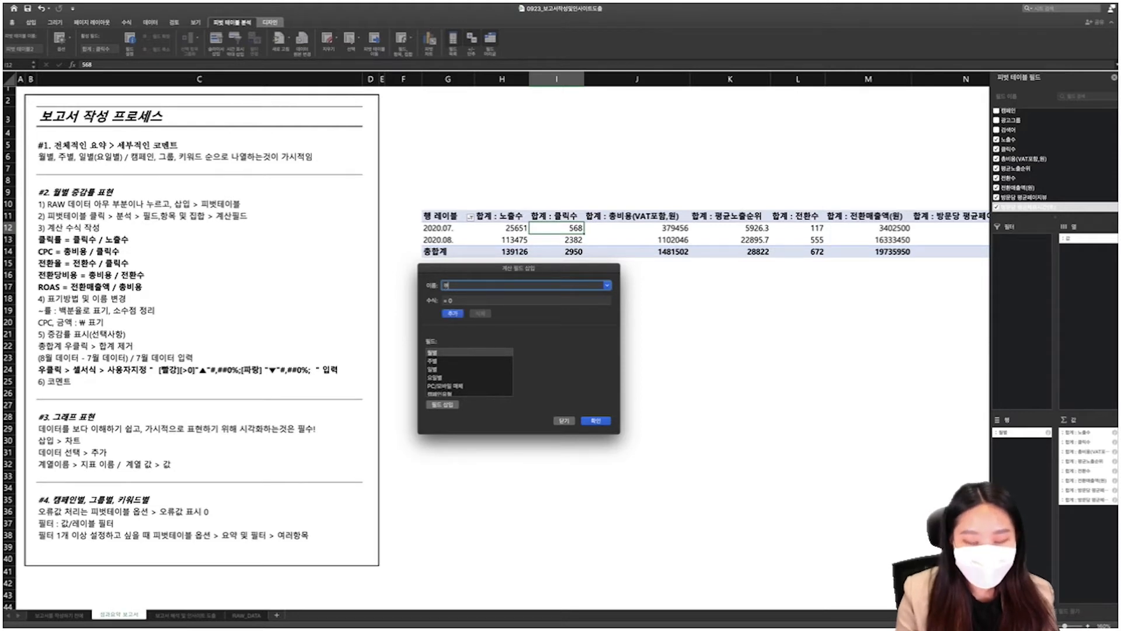
{"action": "type", "text": "ㄹ"}
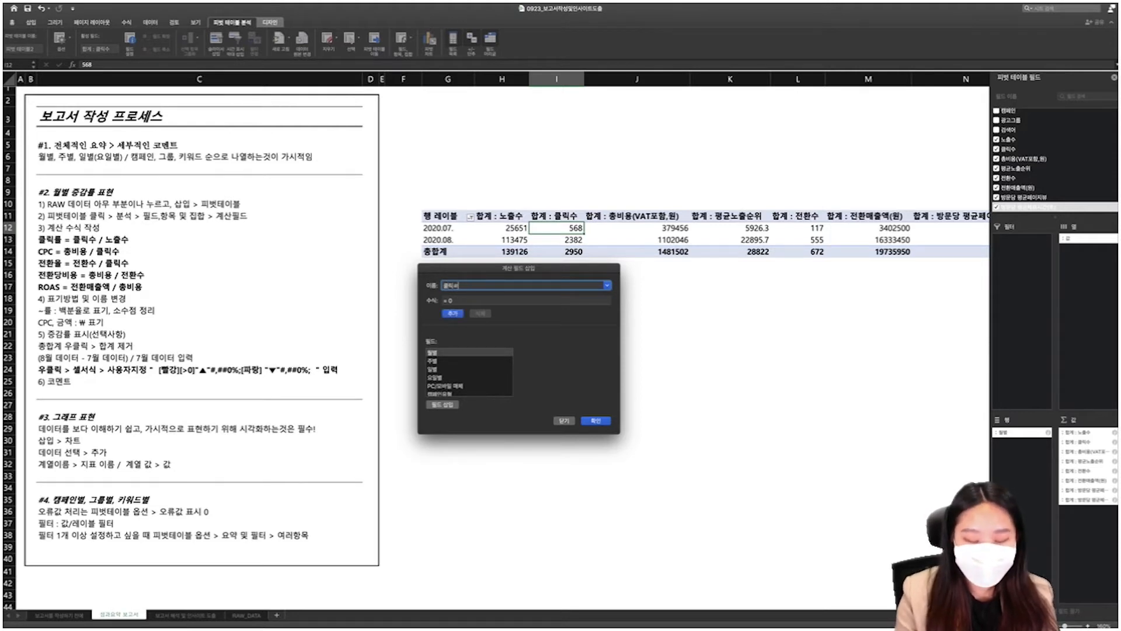
Set the 클릭률 field's formula to = 클릭수/노출수 and add it to the pivot table
{"action": "left_click", "coordinate": [525, 300]}
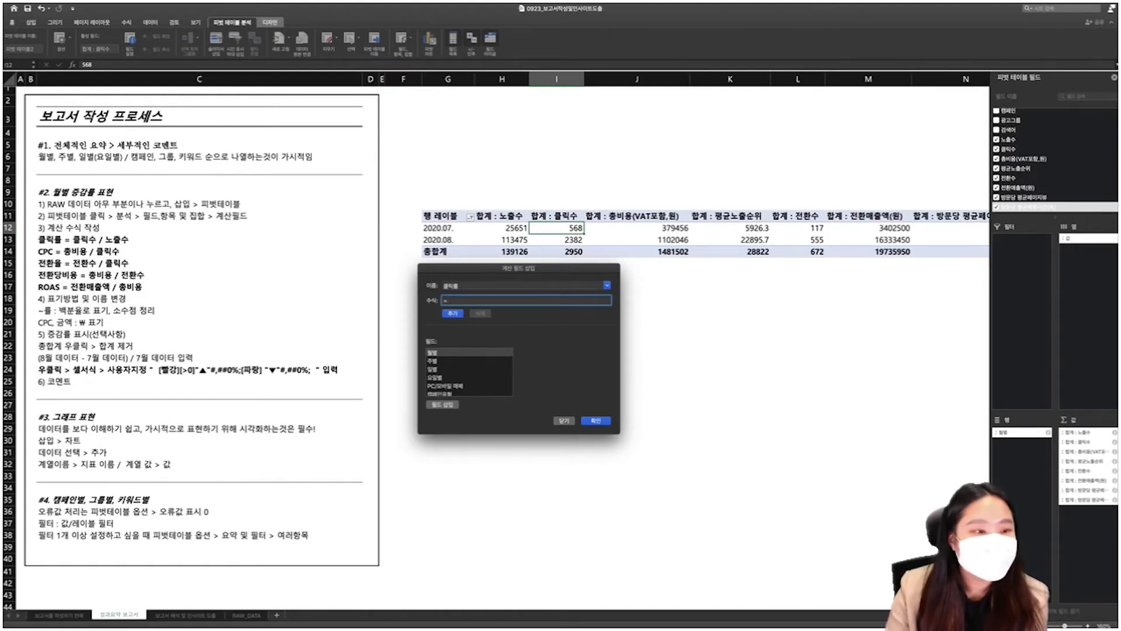
{"action": "scroll", "coordinate": [467, 373], "scroll_direction": "down", "scroll_amount": 4}
{"action": "left_click", "coordinate": [444, 378]}
{"action": "left_click", "coordinate": [442, 404]}
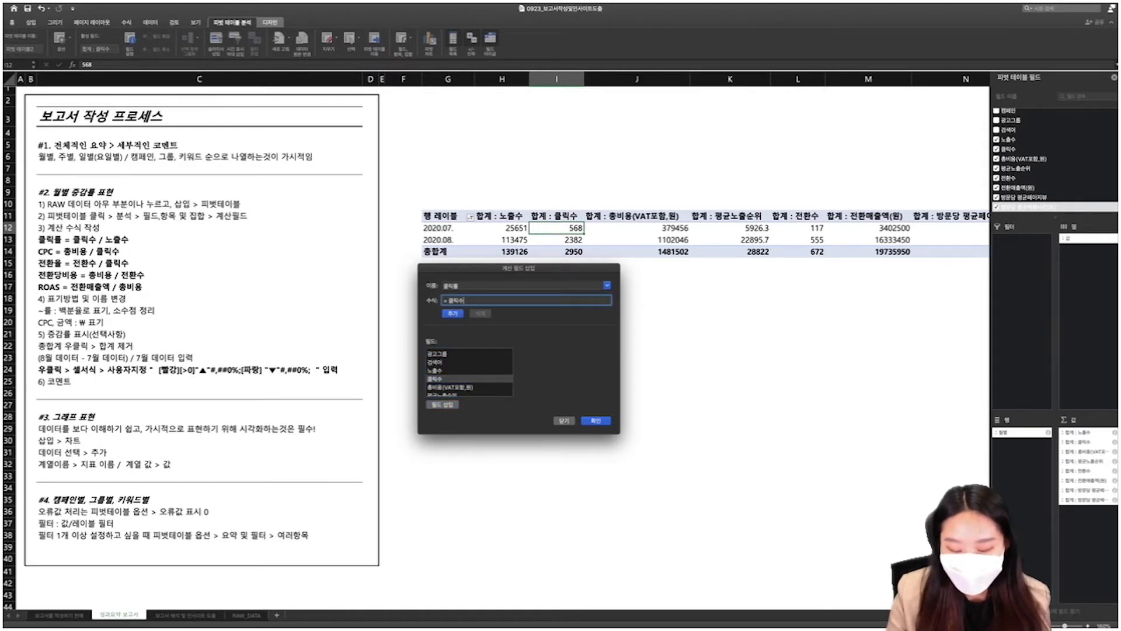
{"action": "type", "text": "/"}
{"action": "scroll", "coordinate": [467, 373], "scroll_direction": "up", "scroll_amount": 1}
{"action": "type", "text": "노출수"}
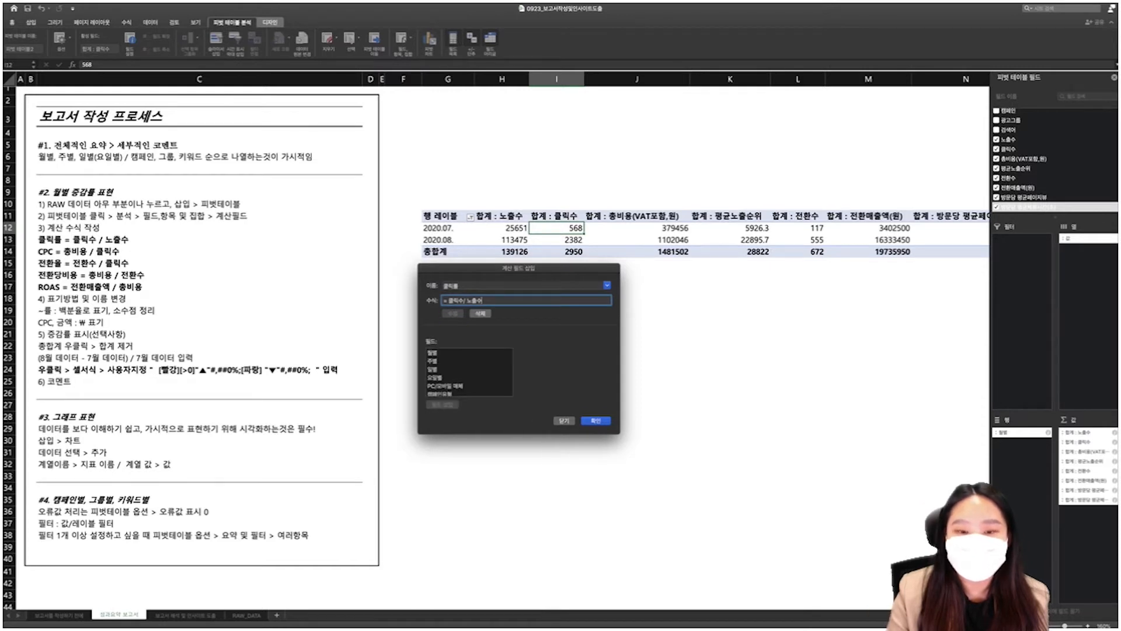
{"action": "key", "text": "Return"}
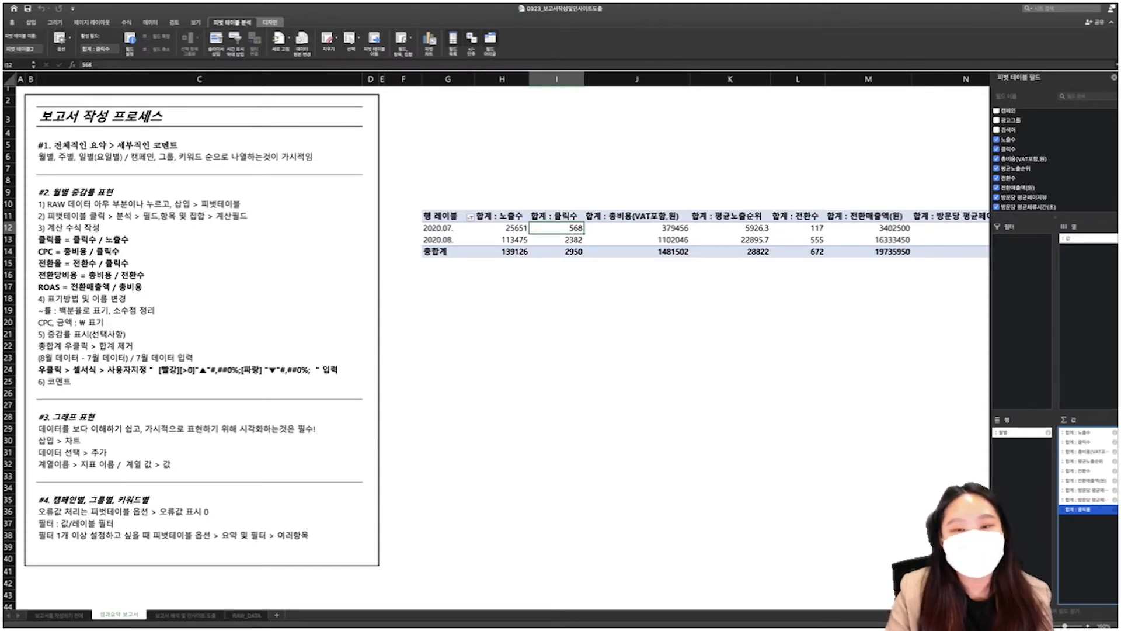
{"action": "left_click", "coordinate": [557, 240]}
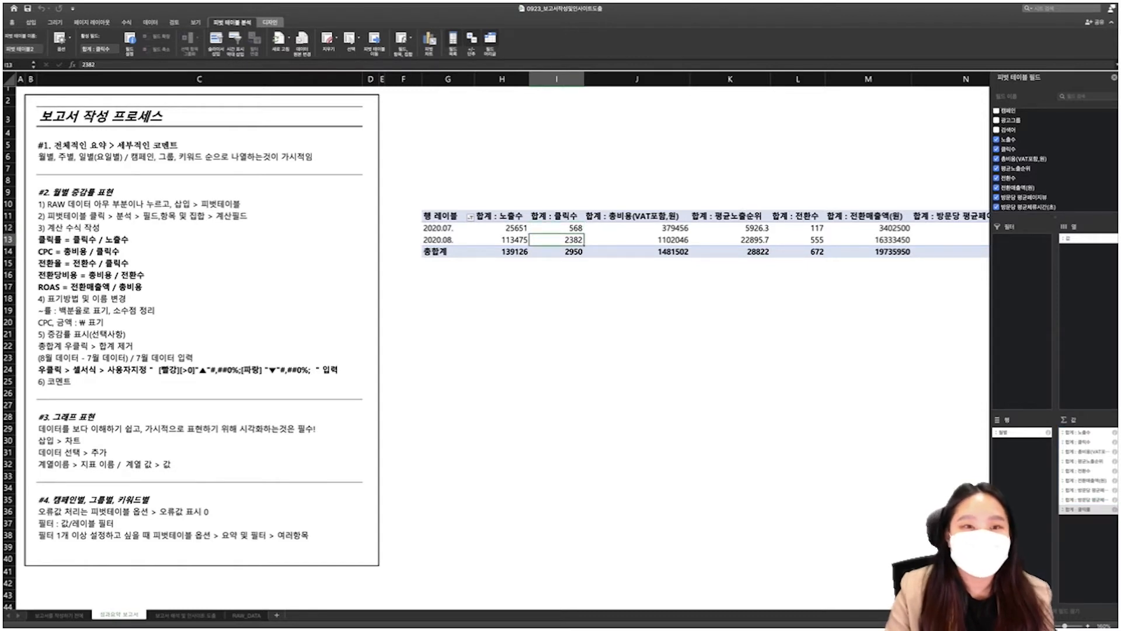
Start another calculated field for the pivot table and name it 전환율
{"action": "left_click", "coordinate": [403, 39]}
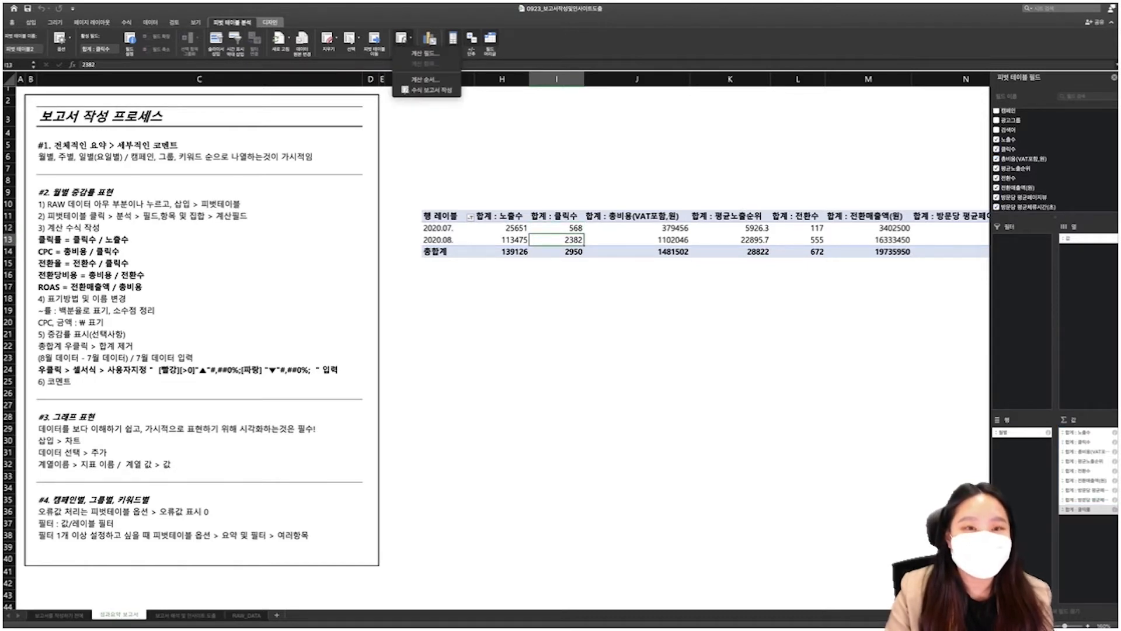
{"action": "left_click", "coordinate": [425, 53]}
{"action": "type", "text": "쳋"}
{"action": "type", "text": "전환"}
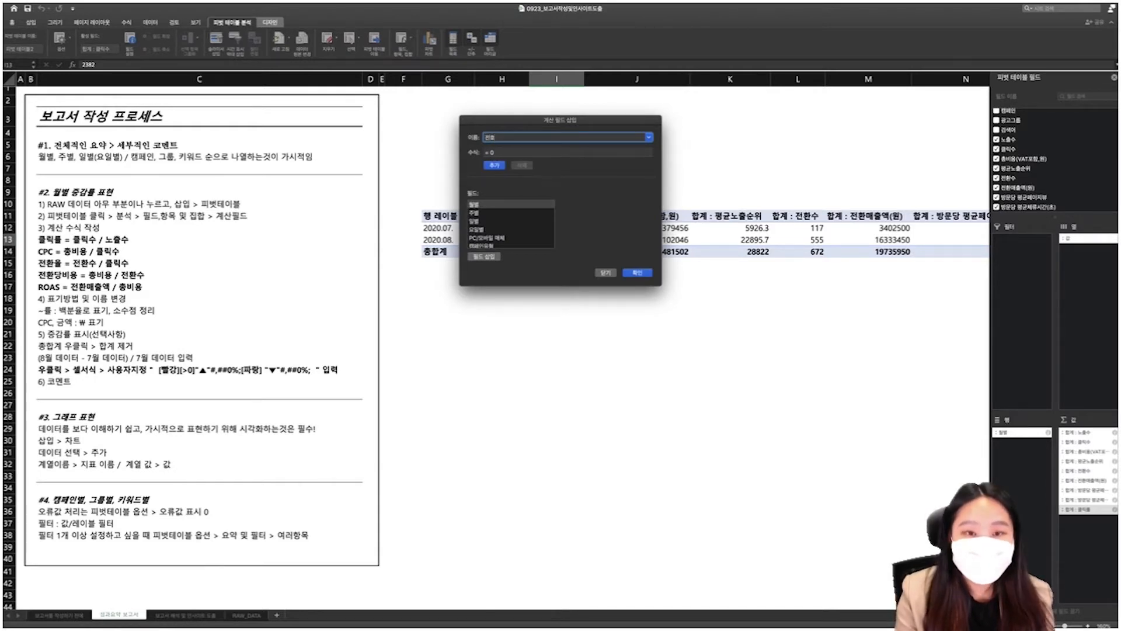
{"action": "key", "text": "BackSpace"}
{"action": "key", "text": "BackSpace"}
{"action": "type", "text": "환유"}
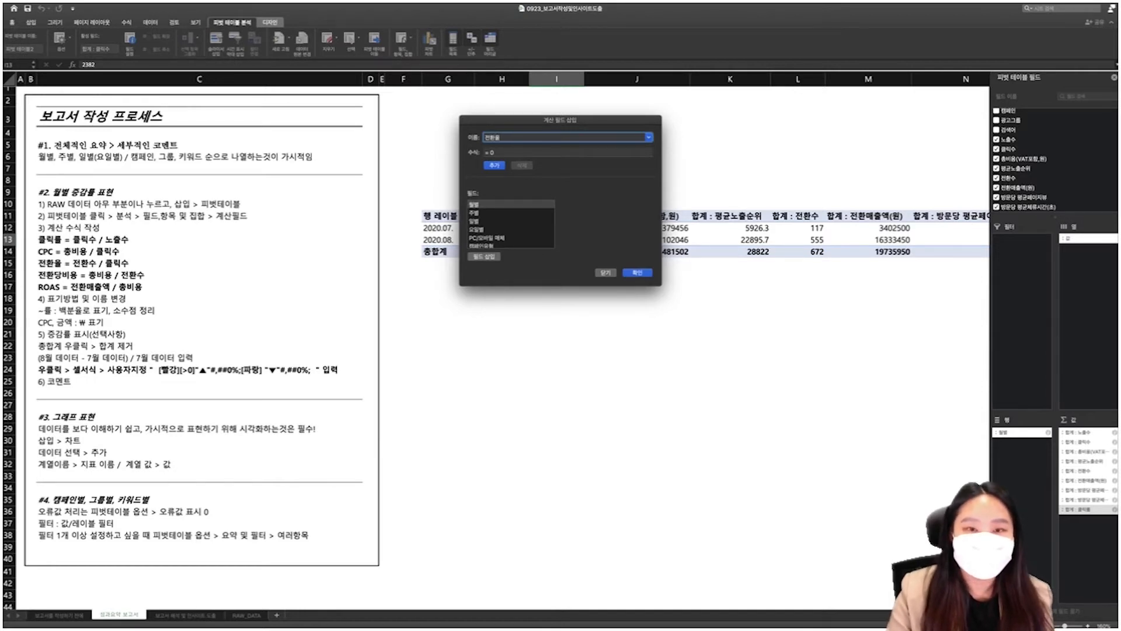
Set the 전환율 field's formula to = 전환수/클릭수 and add it to the pivot table
{"action": "left_click", "coordinate": [495, 152]}
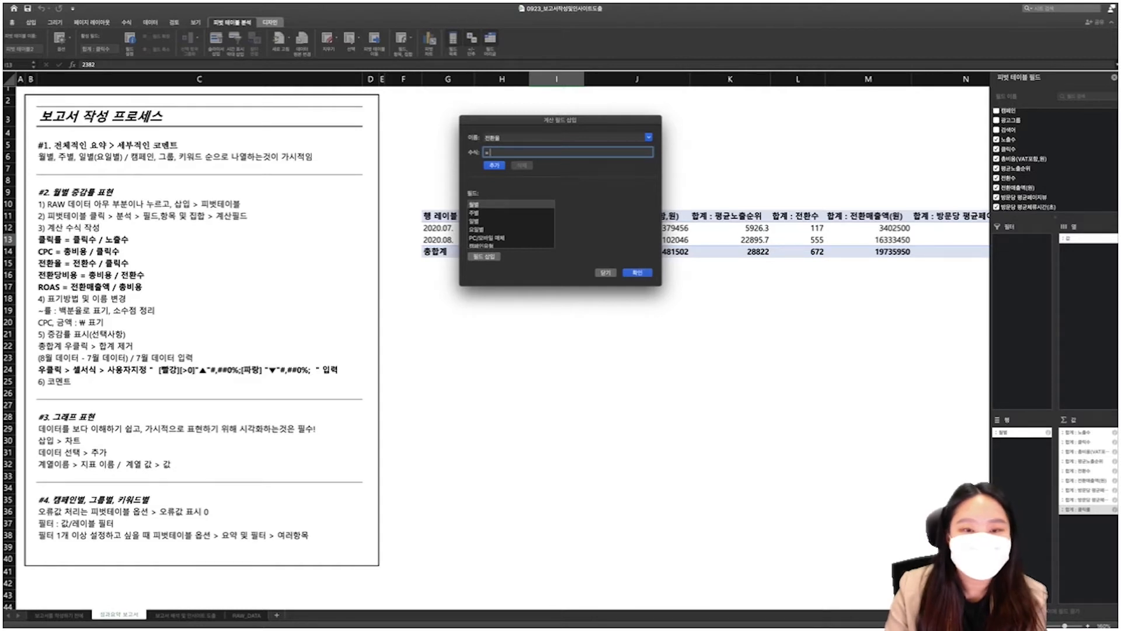
{"action": "scroll", "coordinate": [511, 225], "scroll_direction": "down", "scroll_amount": 5}
{"action": "scroll", "coordinate": [510, 224], "scroll_direction": "down", "scroll_amount": 1}
{"action": "double_click", "coordinate": [477, 227]}
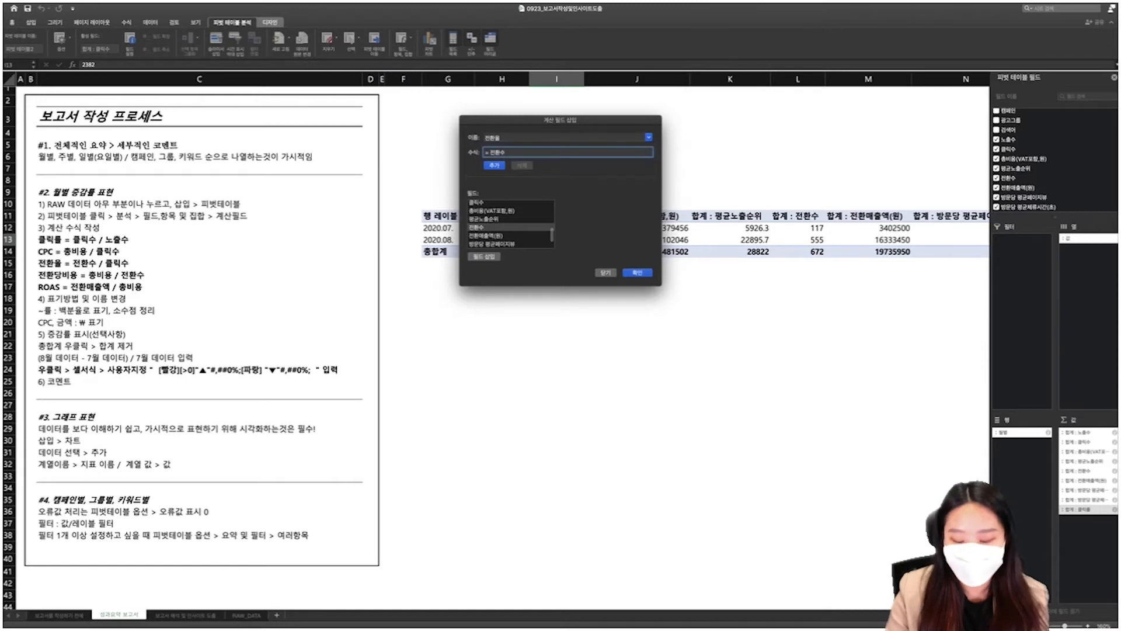
{"action": "type", "text": "/"}
{"action": "double_click", "coordinate": [476, 204]}
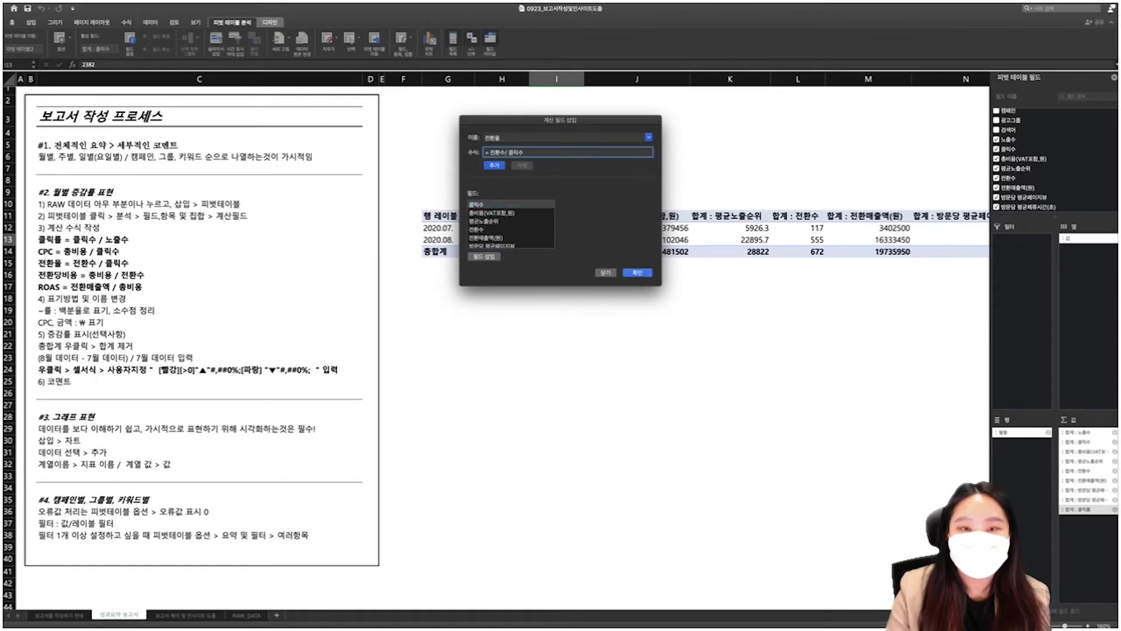
{"action": "left_click", "coordinate": [638, 272]}
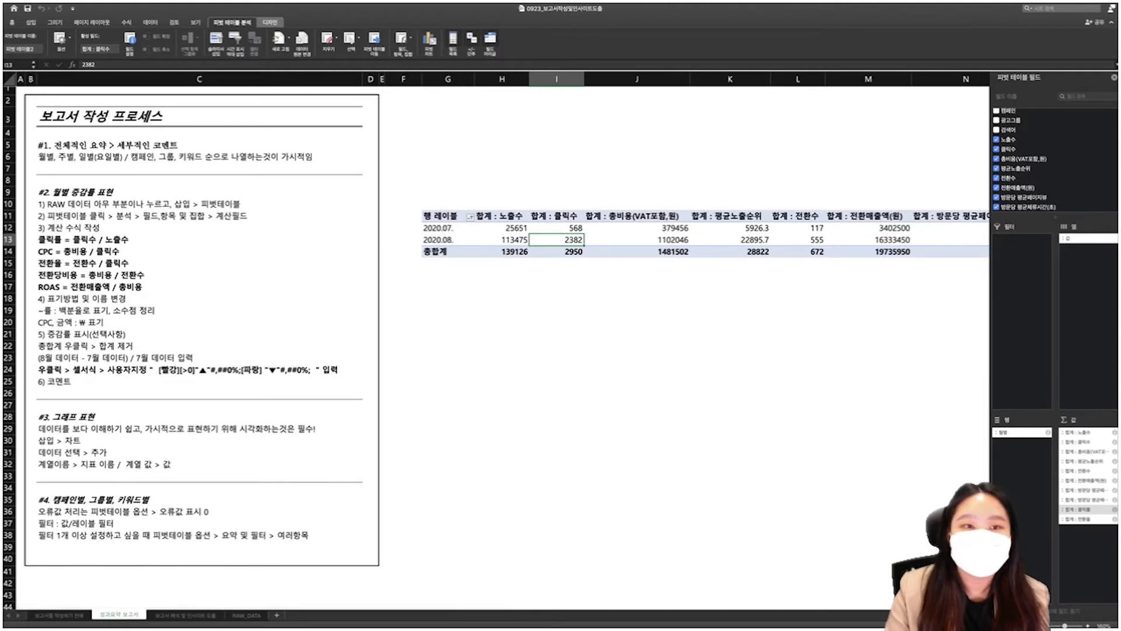
Create a calculated field named CPC with the formula = '총비용(VAT포함,원)'/클릭수
{"action": "left_click", "coordinate": [403, 38]}
{"action": "left_click", "coordinate": [427, 53]}
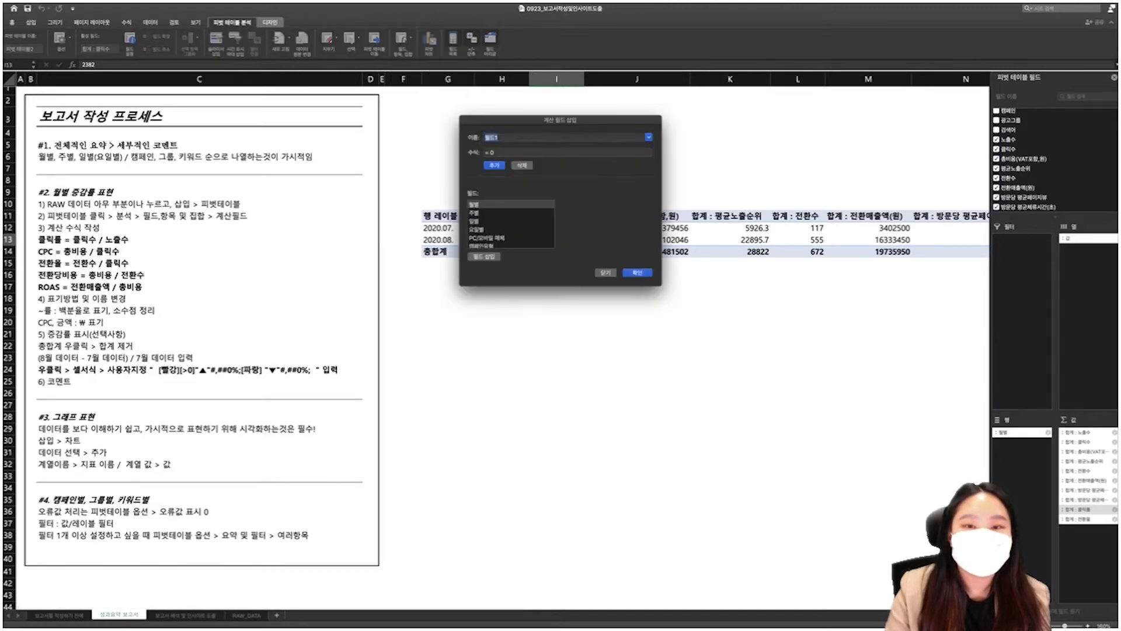
{"action": "key", "text": "BackSpace"}
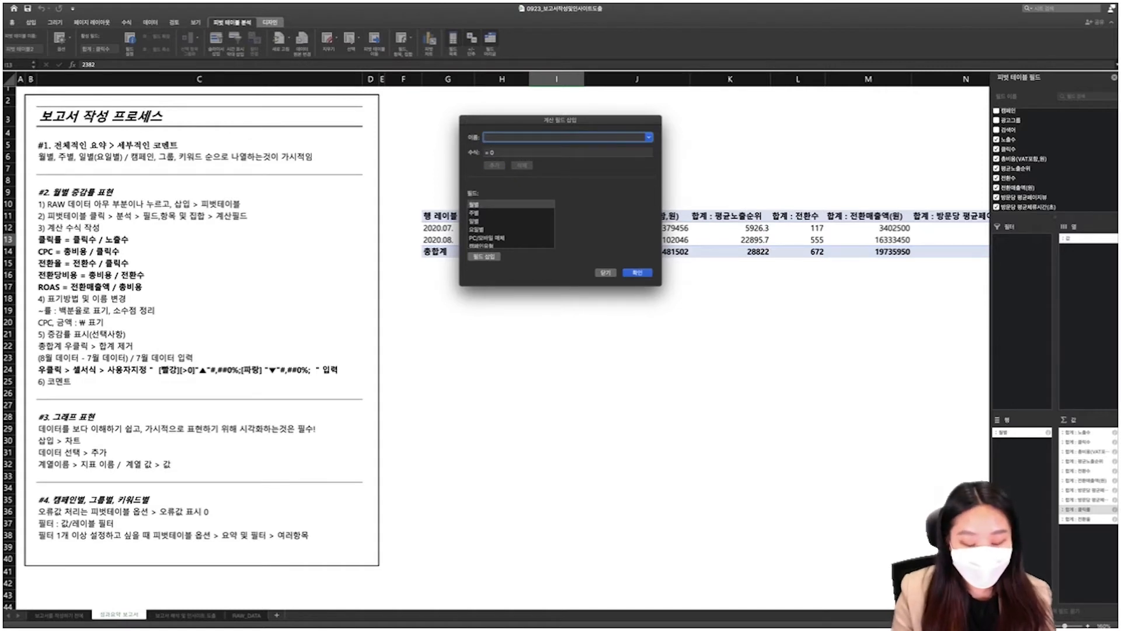
{"action": "type", "text": "CPC"}
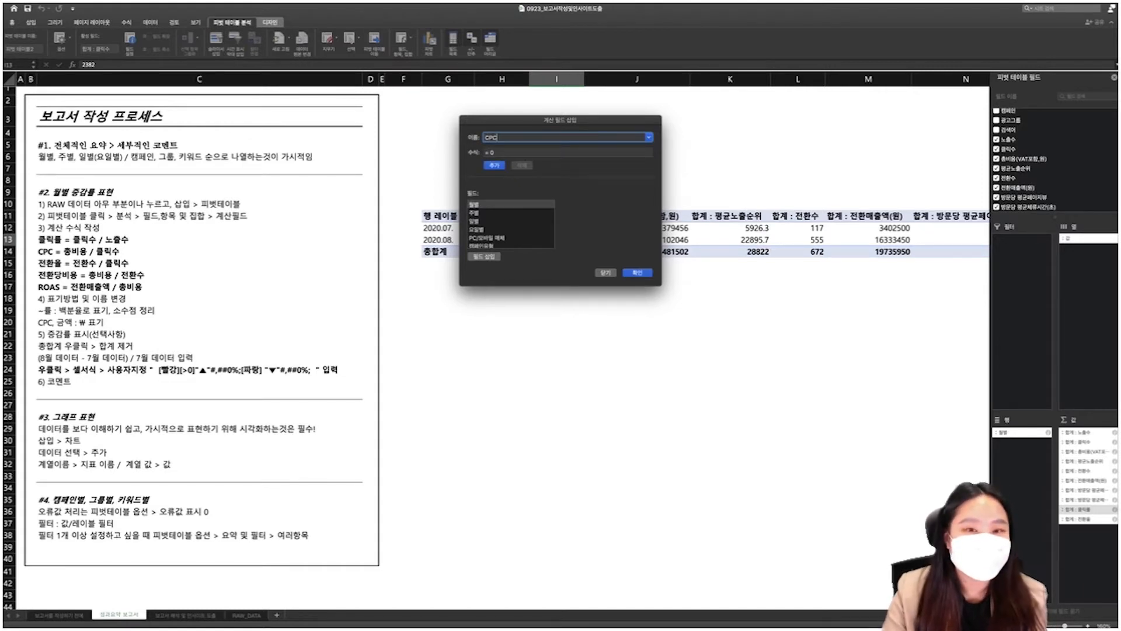
{"action": "key", "text": "Tab"}
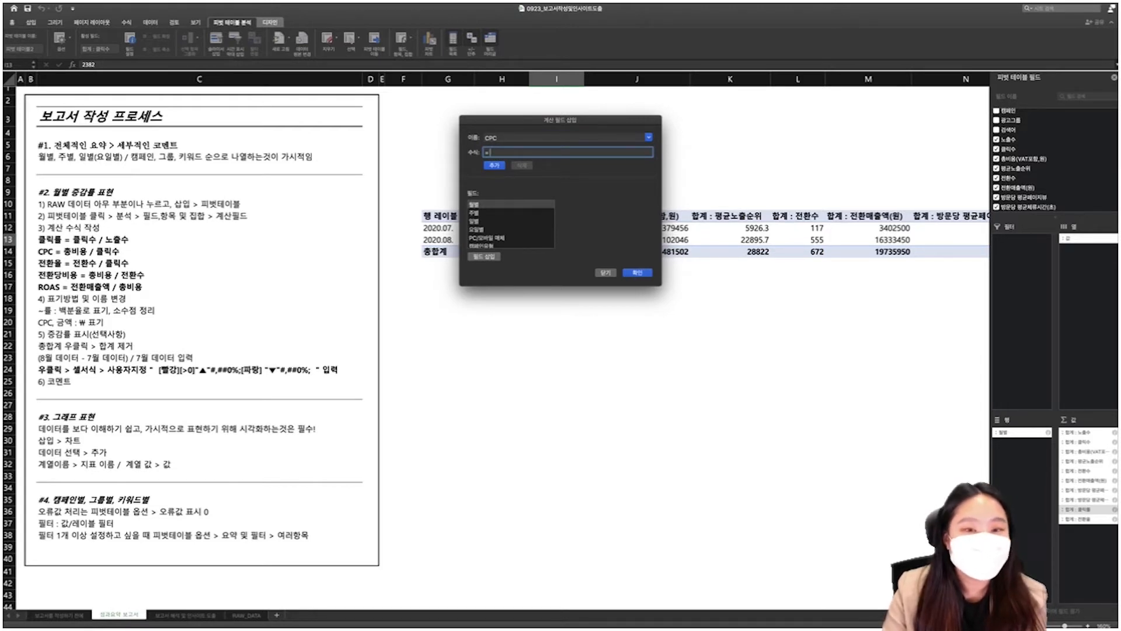
{"action": "scroll", "coordinate": [511, 224], "scroll_direction": "down", "scroll_amount": 5}
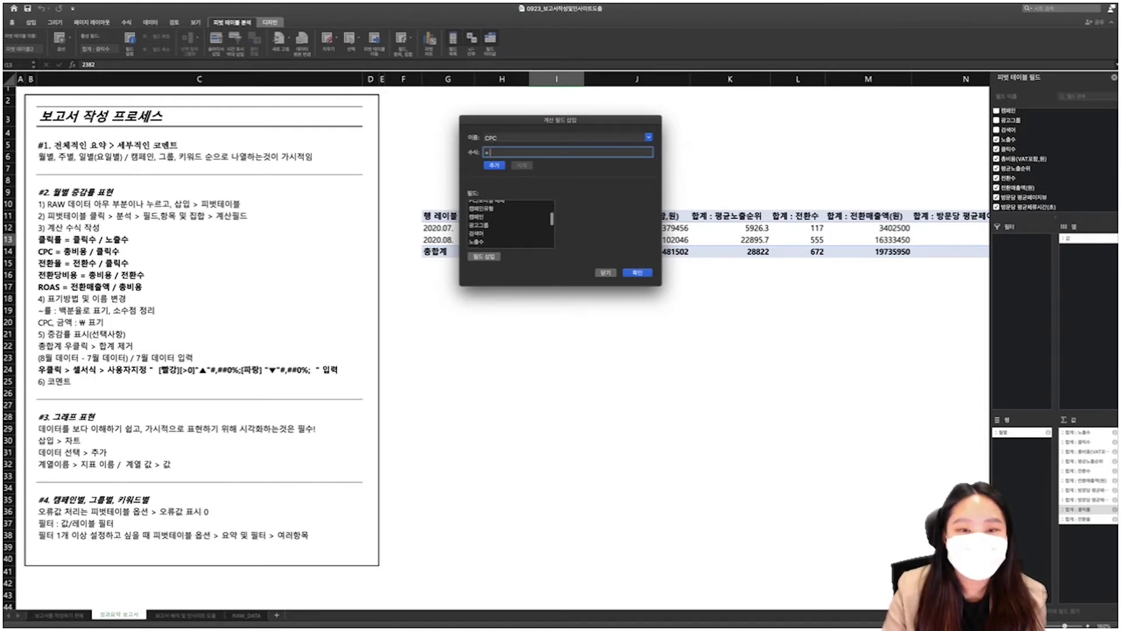
{"action": "double_click", "coordinate": [492, 227]}
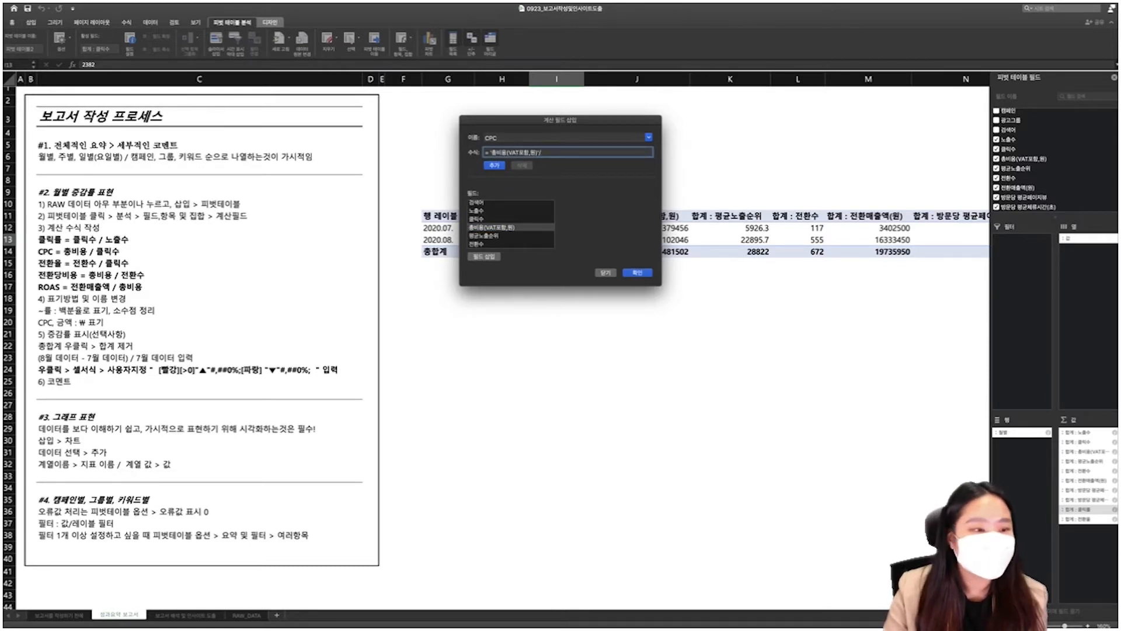
{"action": "type", "text": "/"}
{"action": "double_click", "coordinate": [476, 219]}
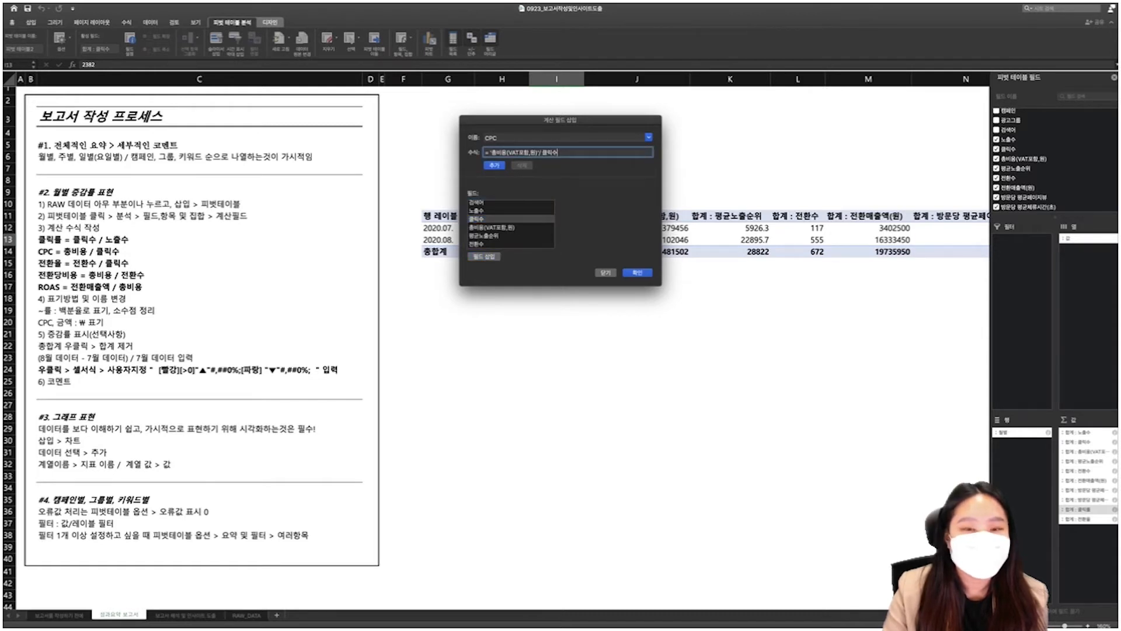
{"action": "key", "text": "Return"}
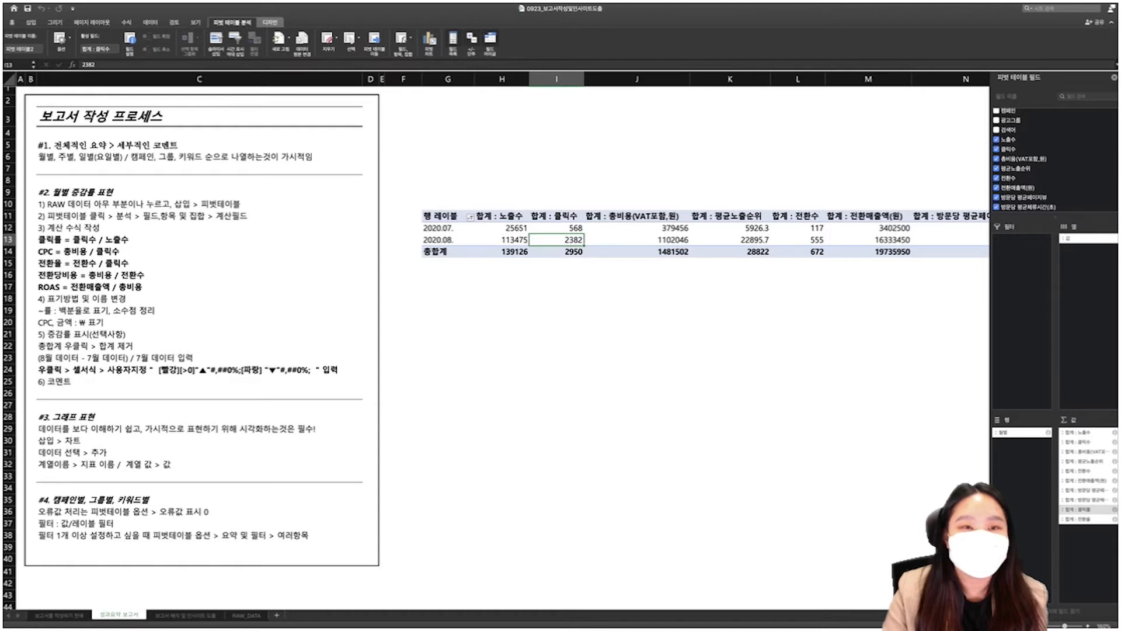
Start a calculated field for the pivot table and name it 전환당비용
{"action": "left_click", "coordinate": [402, 40]}
{"action": "left_click", "coordinate": [425, 53]}
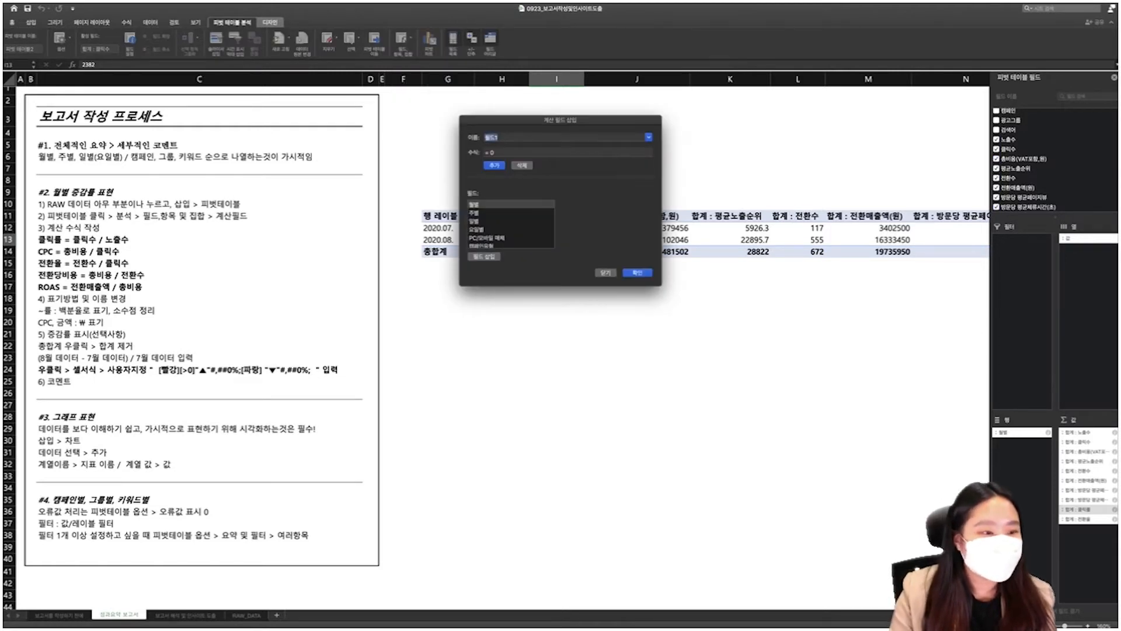
{"action": "type", "text": "wjs"}
{"action": "key", "text": "BackSpace"}
{"action": "key", "text": "BackSpace"}
{"action": "type", "text": "전환"}
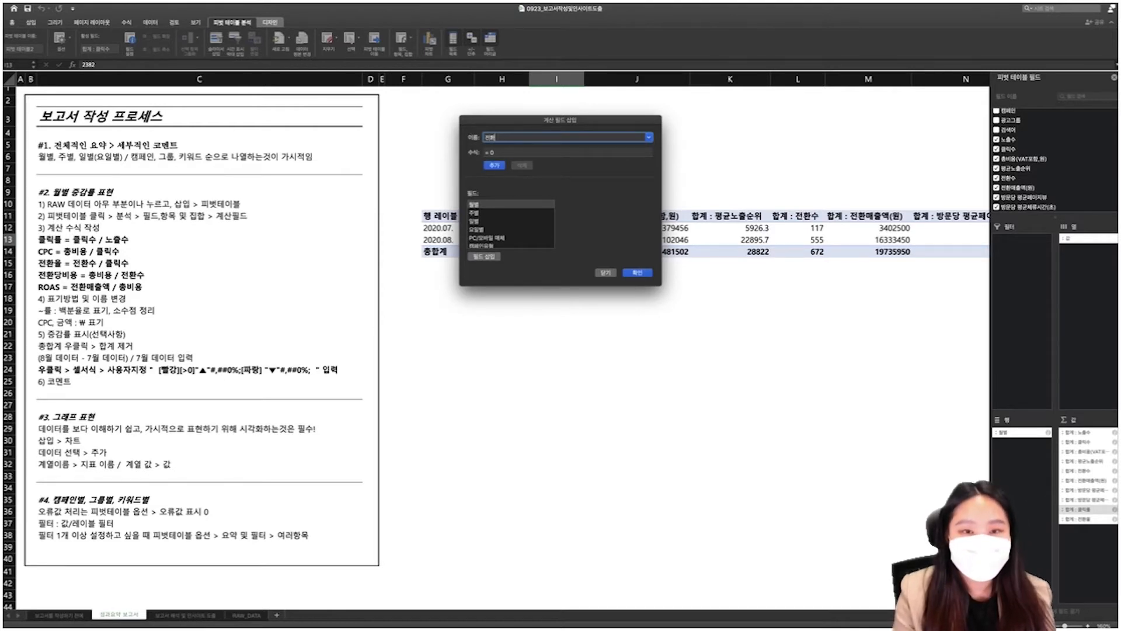
{"action": "type", "text": "당비용"}
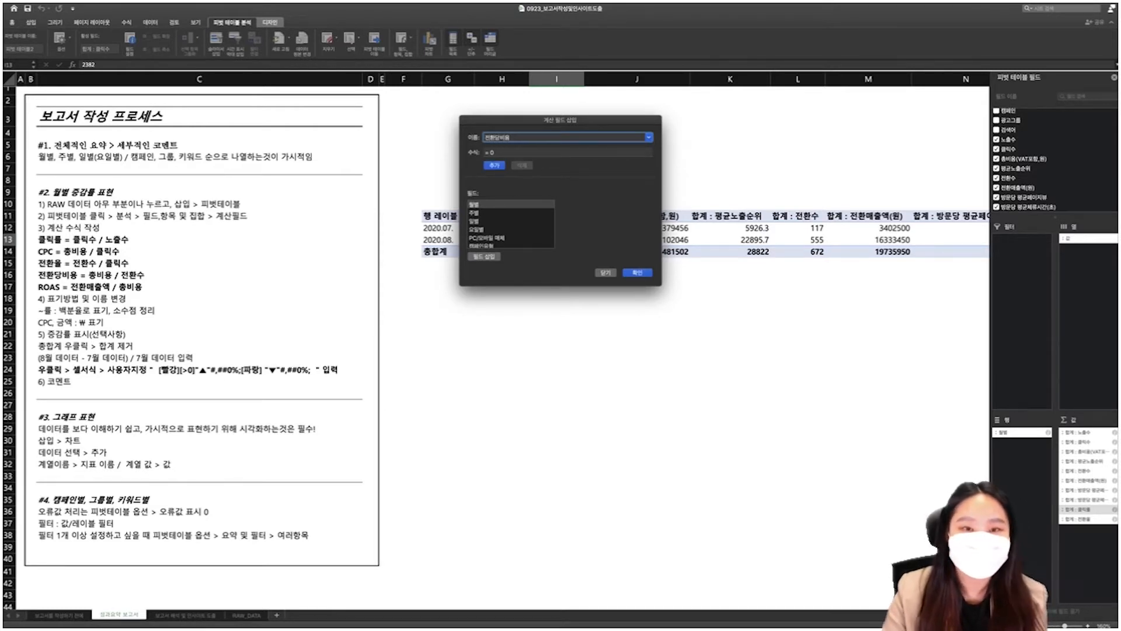
Set the 전환당비용 field's formula to = '총비용(VAT포함,원)'/전환수 and confirm the field
{"action": "key", "text": "Tab"}
{"action": "scroll", "coordinate": [511, 225], "scroll_direction": "down", "scroll_amount": 5}
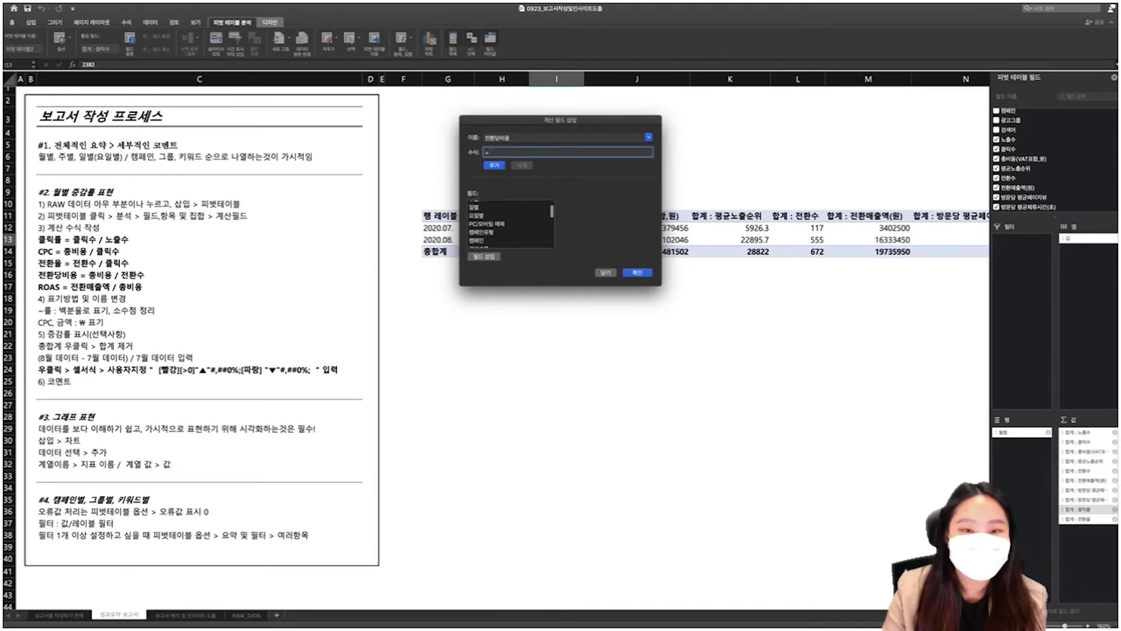
{"action": "double_click", "coordinate": [492, 233]}
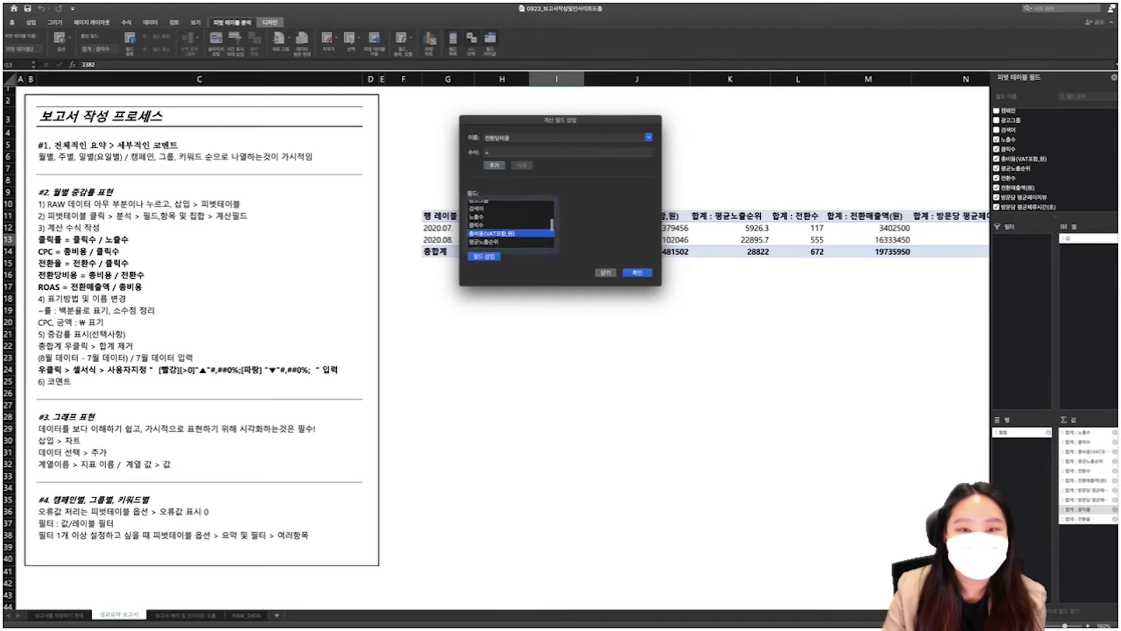
{"action": "scroll", "coordinate": [511, 224], "scroll_direction": "down", "scroll_amount": 5}
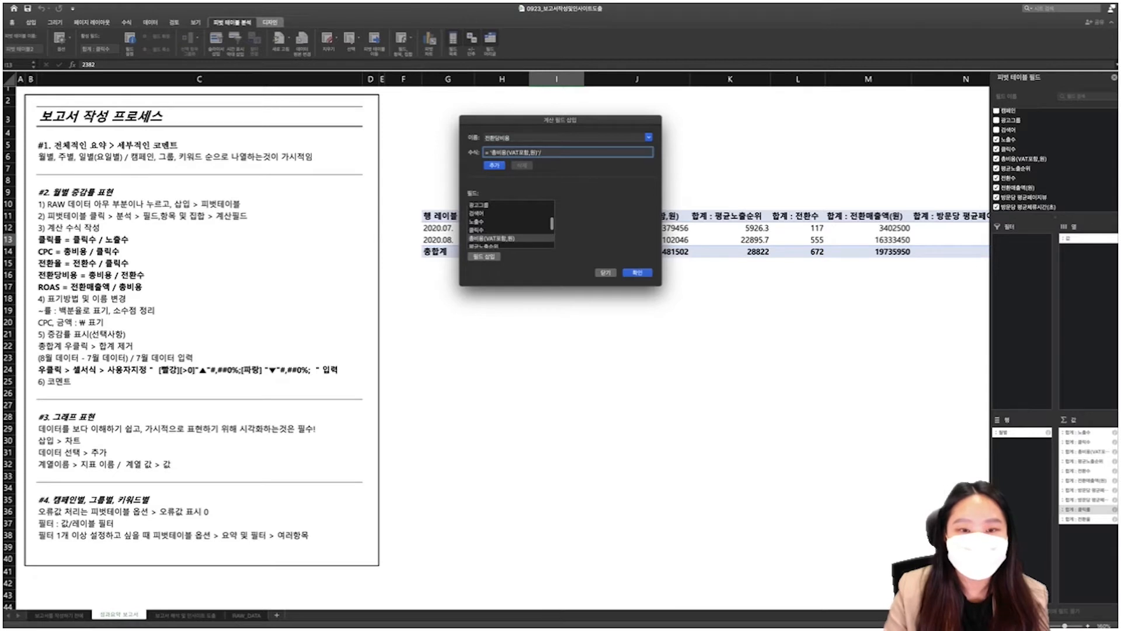
{"action": "type", "text": "/"}
{"action": "double_click", "coordinate": [479, 210]}
{"action": "key", "text": "Return"}
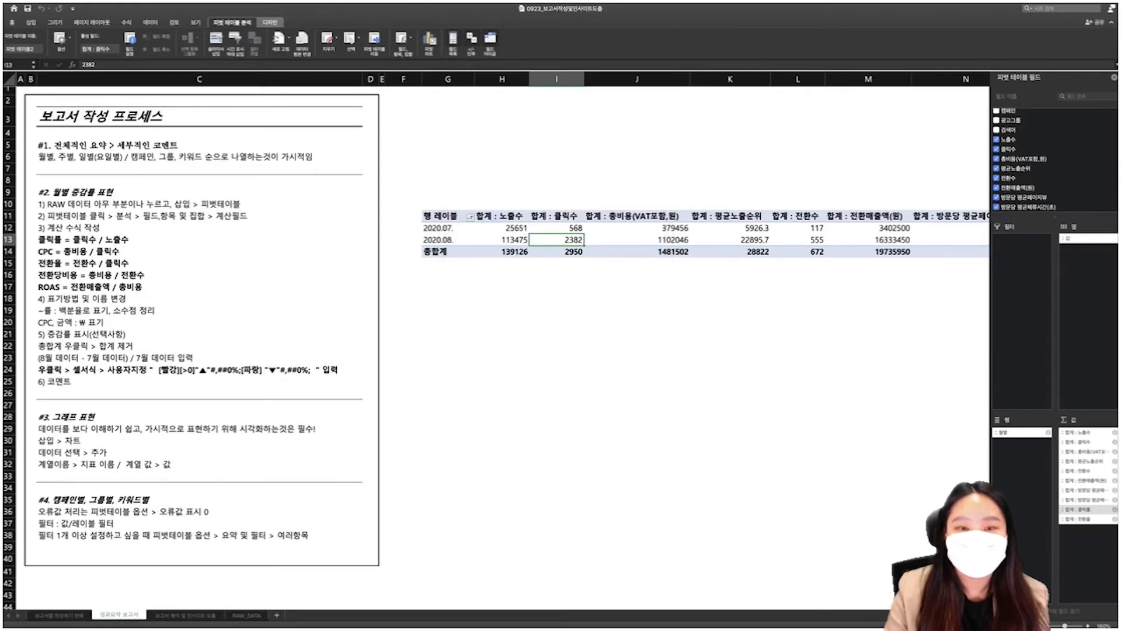
Create a calculated field named ROAS with the formula = '전환매출액(원)'/'총비용(VAT포함,원)'
{"action": "left_click", "coordinate": [402, 40]}
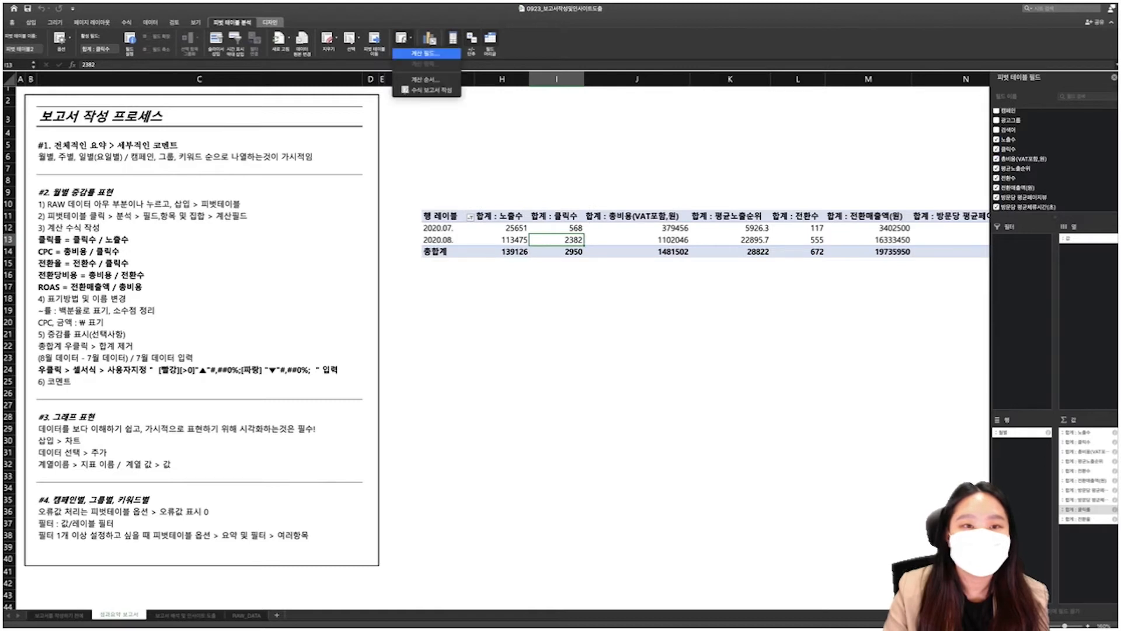
{"action": "left_click", "coordinate": [423, 77]}
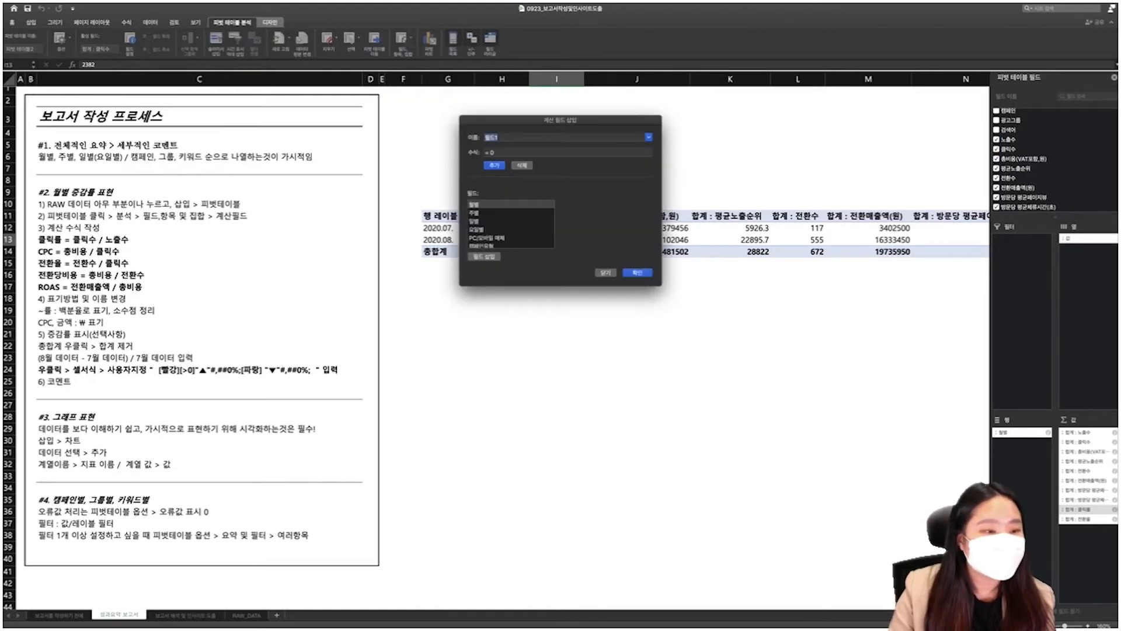
{"action": "type", "text": "ROAS"}
{"action": "key", "text": "Tab"}
{"action": "scroll", "coordinate": [511, 224], "scroll_direction": "down", "scroll_amount": 3}
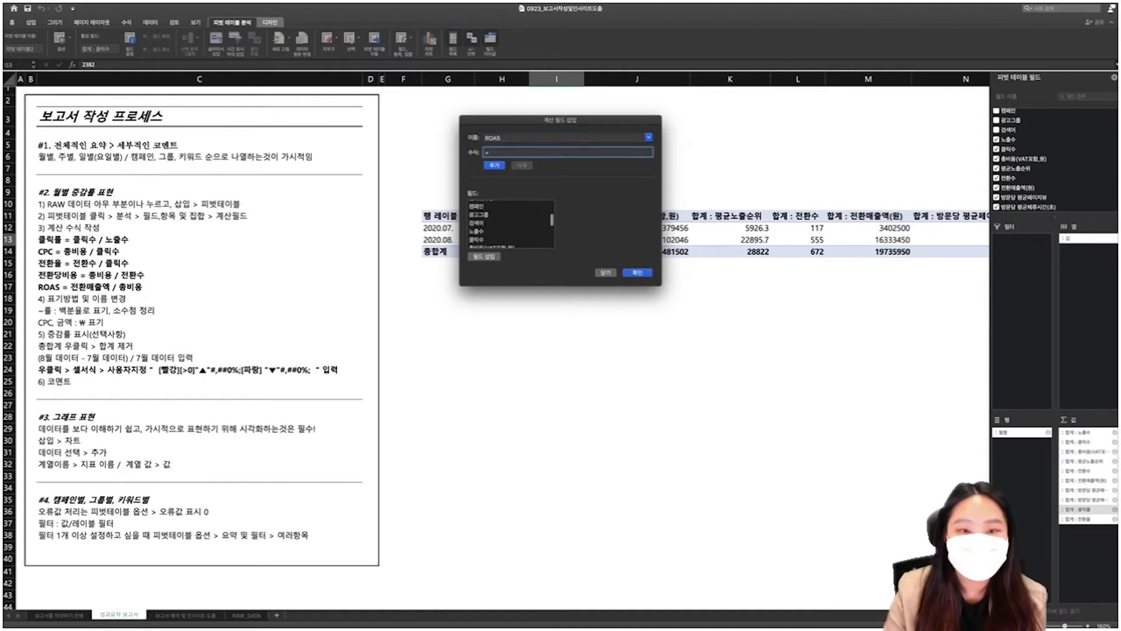
{"action": "double_click", "coordinate": [485, 244]}
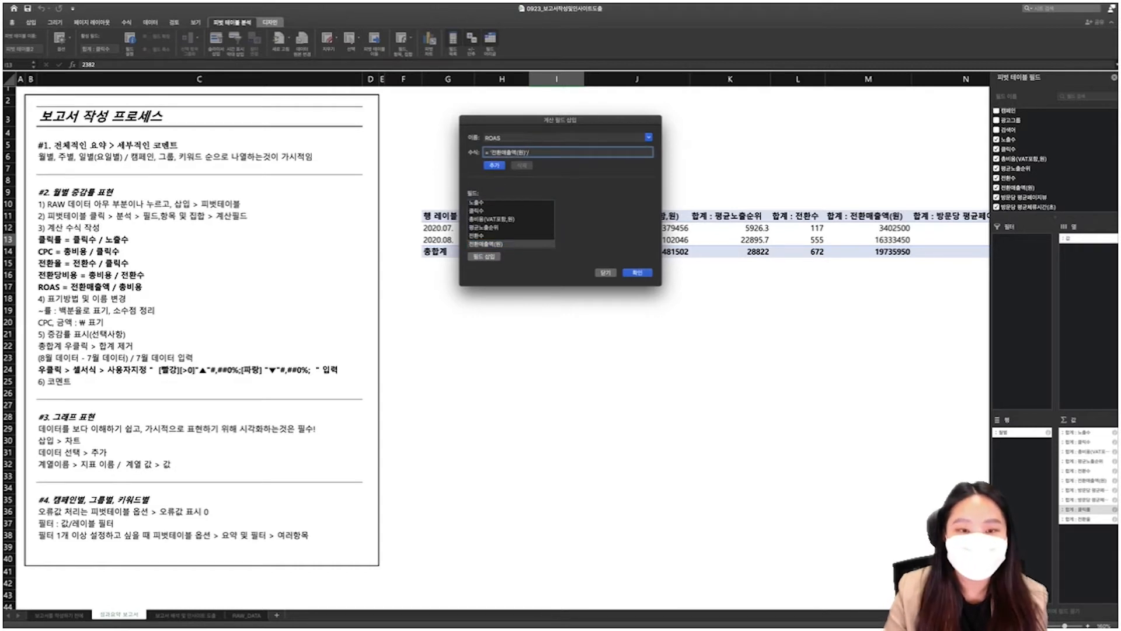
{"action": "double_click", "coordinate": [492, 219]}
{"action": "key", "text": "Return"}
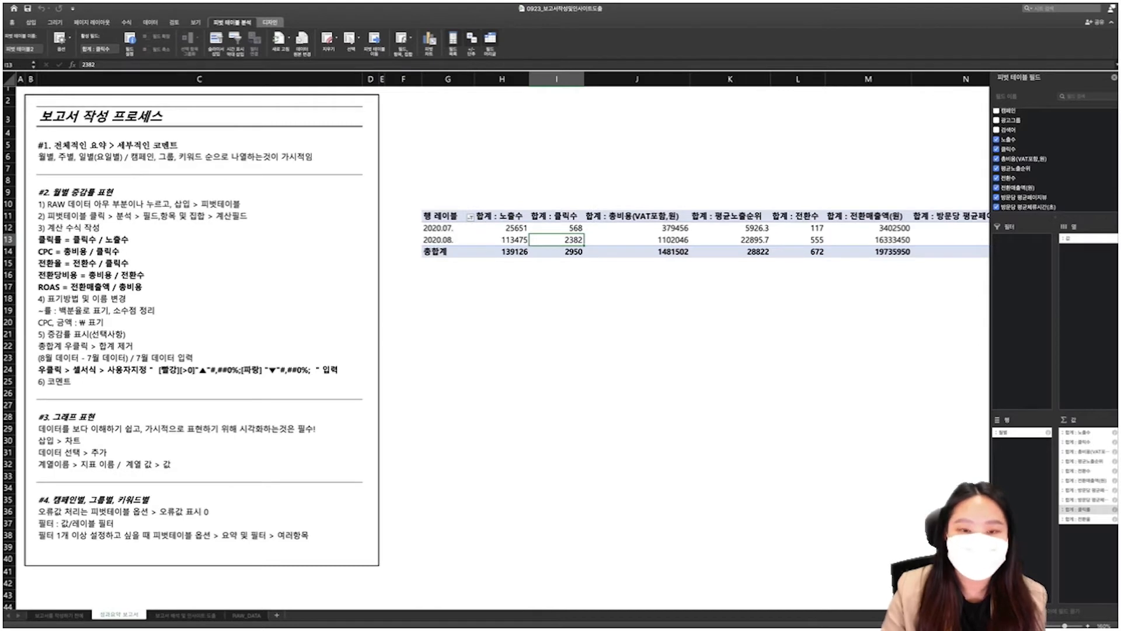
Add the calculated fields CPC, 전환당비용 and ROAS to the pivot table's values
{"action": "key", "text": "Down"}
{"action": "key", "text": "Down"}
{"action": "key", "text": "Down"}
{"action": "key", "text": "Right"}
{"action": "key", "text": "Right"}
{"action": "key", "text": "Right"}
{"action": "key", "text": "Right"}
{"action": "key", "text": "Right"}
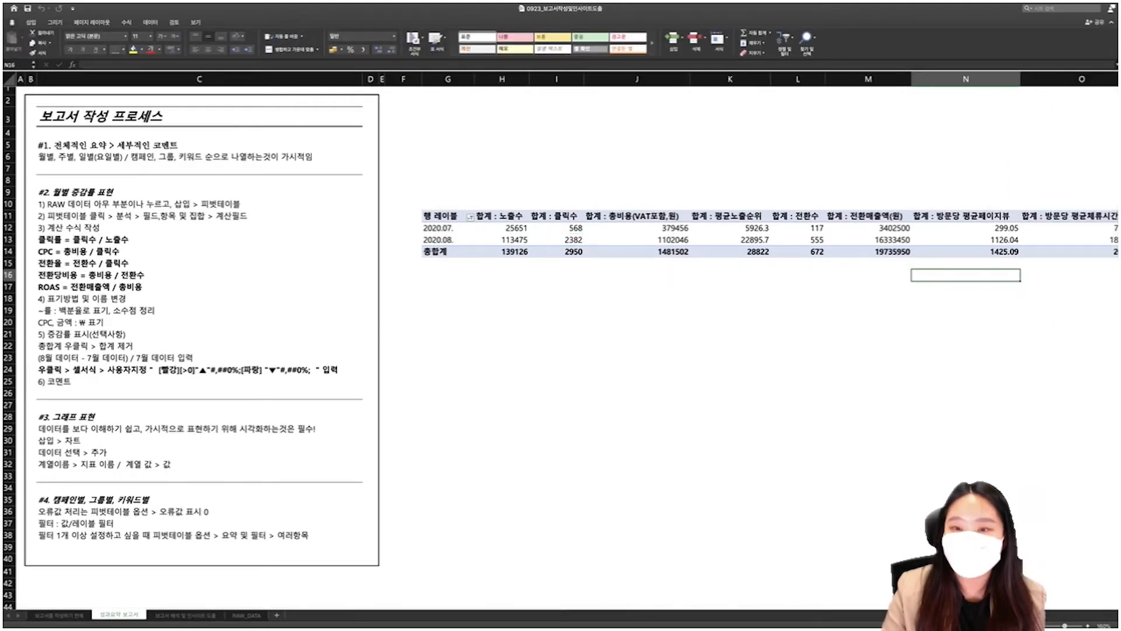
{"action": "key", "text": "Right"}
{"action": "key", "text": "Right"}
{"action": "left_click", "coordinate": [522, 228]}
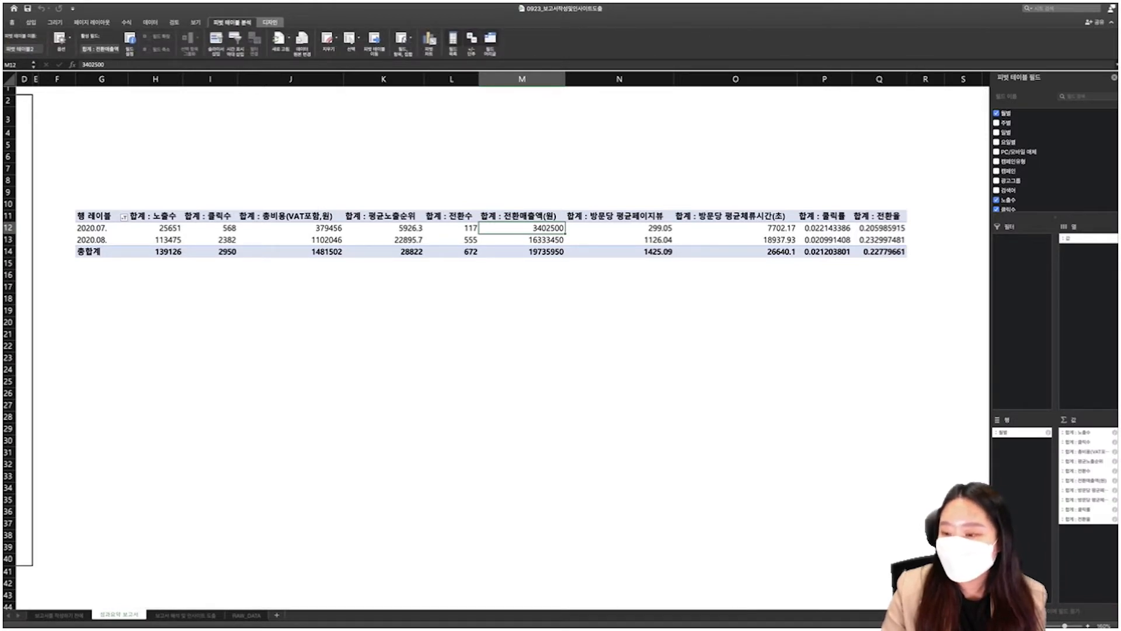
{"action": "left_click", "coordinate": [1078, 432]}
{"action": "scroll", "coordinate": [1021, 169], "scroll_direction": "down", "scroll_amount": 5}
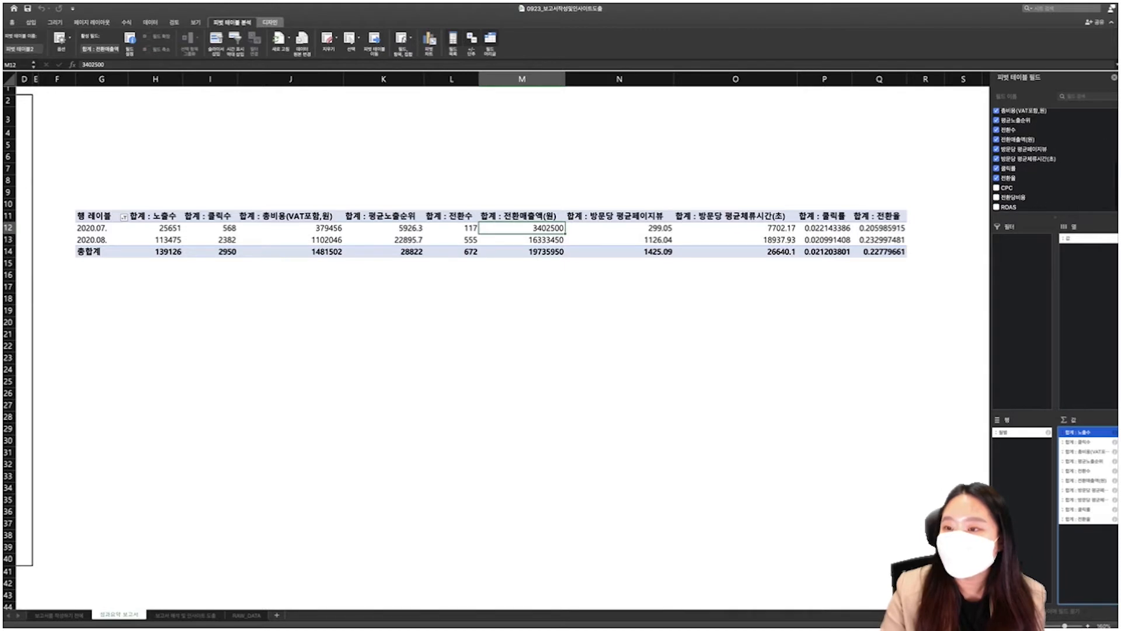
{"action": "left_click", "coordinate": [996, 188]}
{"action": "left_click", "coordinate": [995, 197]}
{"action": "left_click", "coordinate": [996, 207]}
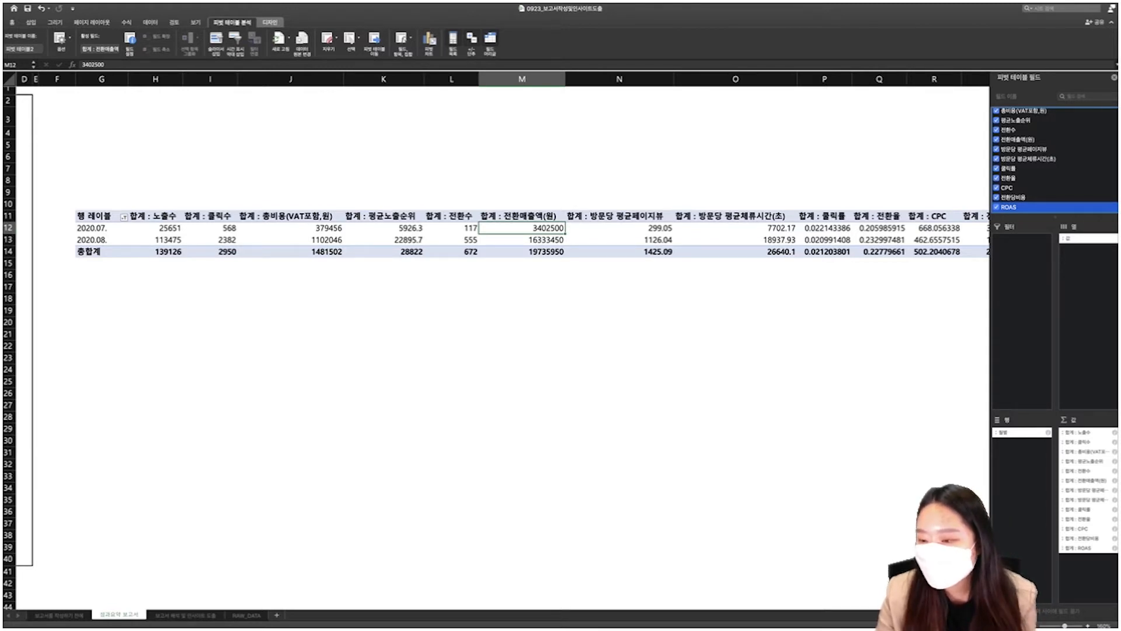
Reorder the pivot table's values, placing 클릭률 after 클릭수, 전환율 after 전환수 and 평균노출순위 last
{"action": "left_click_drag", "start_coordinate": [1083, 509], "coordinate": [1083, 451]}
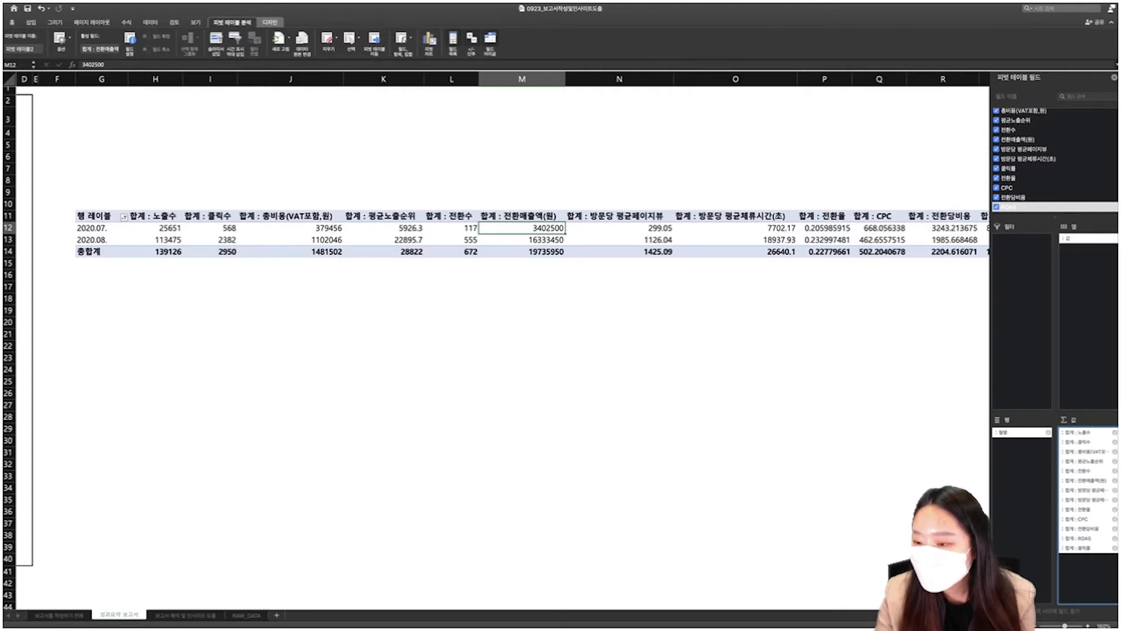
{"action": "scroll", "coordinate": [1028, 175], "scroll_direction": "up", "scroll_amount": 3}
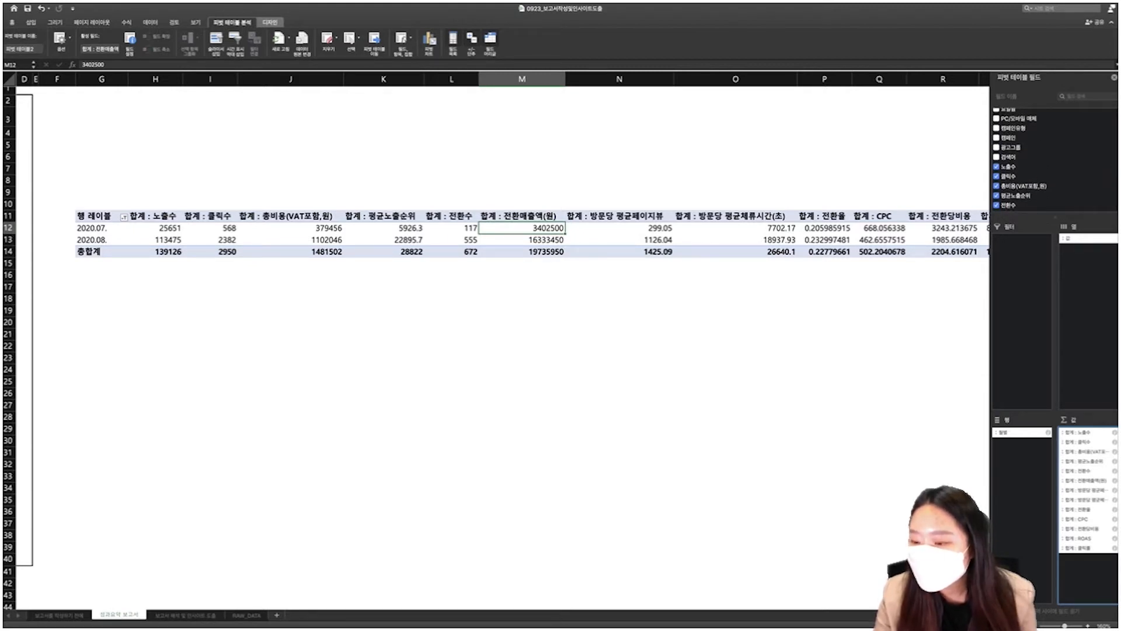
{"action": "mouse_move", "coordinate": [1080, 547]}
{"action": "left_mouse_down"}
{"action": "mouse_move", "coordinate": [1065, 549]}
{"action": "mouse_move", "coordinate": [1074, 450]}
{"action": "mouse_move", "coordinate": [1080, 550]}
{"action": "left_mouse_up"}
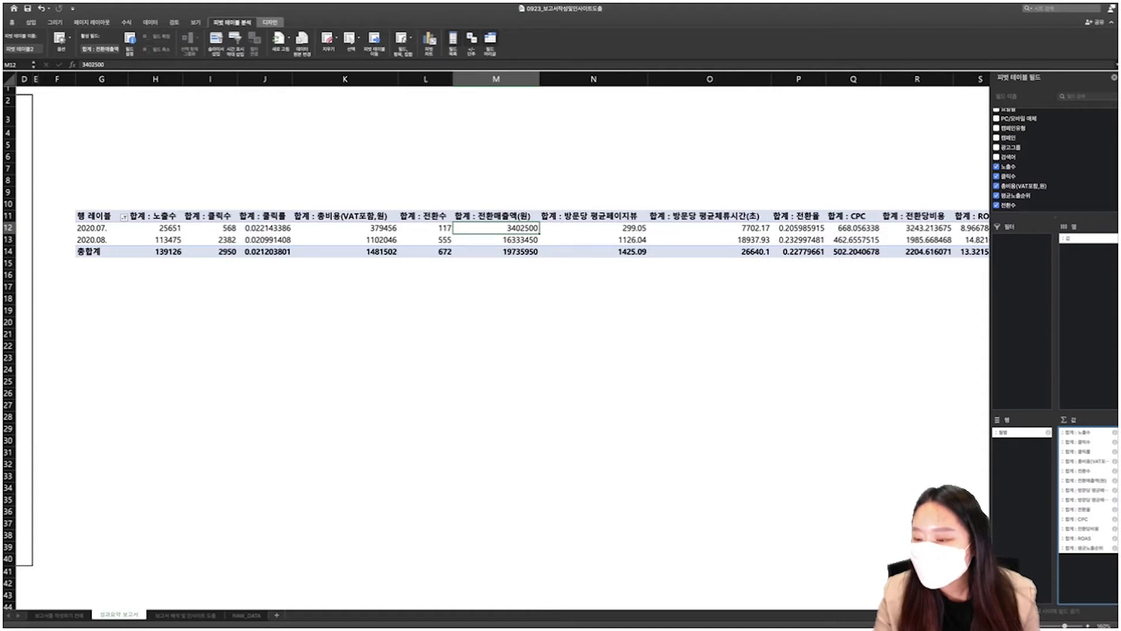
{"action": "left_click_drag", "start_coordinate": [1080, 509], "coordinate": [1080, 476]}
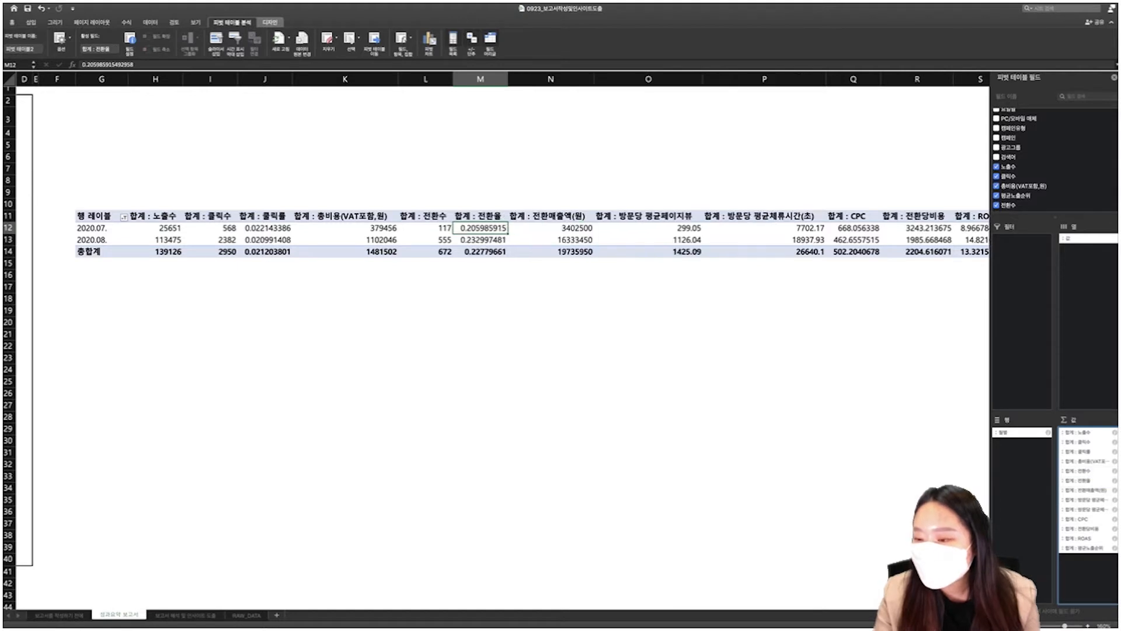
Reorder the pivot table's values, placing CPC after 클릭률, 총비용(VAT포함,원) after 전환율, and 전환당비용 and ROAS after 전환매출액(원)
{"action": "left_click_drag", "start_coordinate": [1080, 518], "coordinate": [1080, 493]}
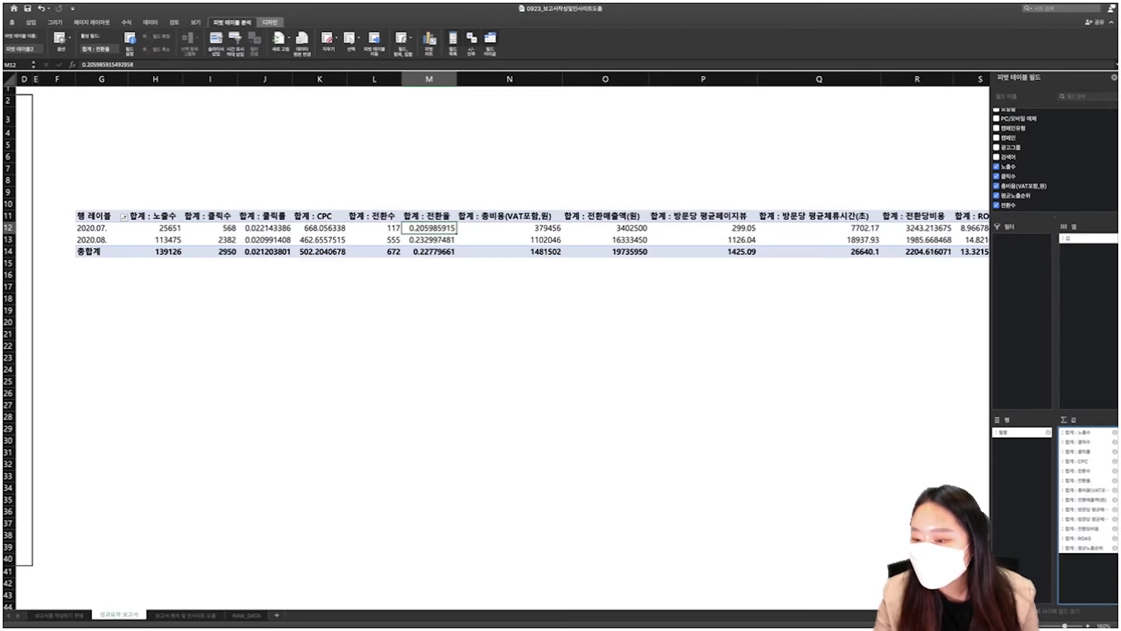
{"action": "left_click_drag", "start_coordinate": [1080, 528], "coordinate": [1080, 552]}
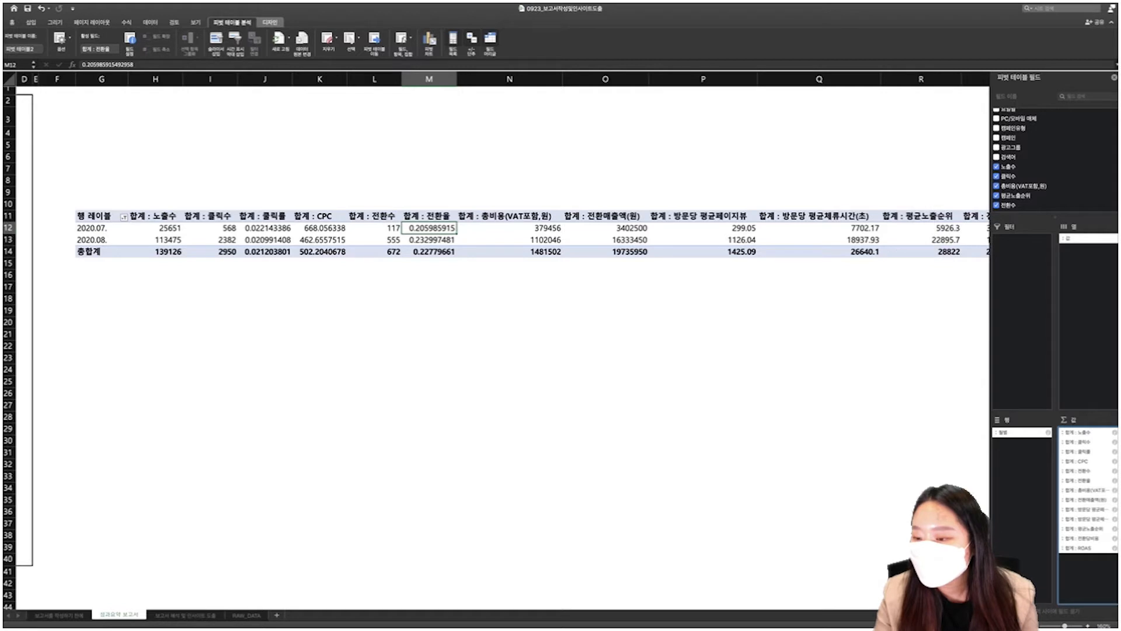
{"action": "left_click_drag", "start_coordinate": [1080, 547], "coordinate": [1080, 509]}
{"action": "left_click_drag", "start_coordinate": [1080, 547], "coordinate": [1080, 505]}
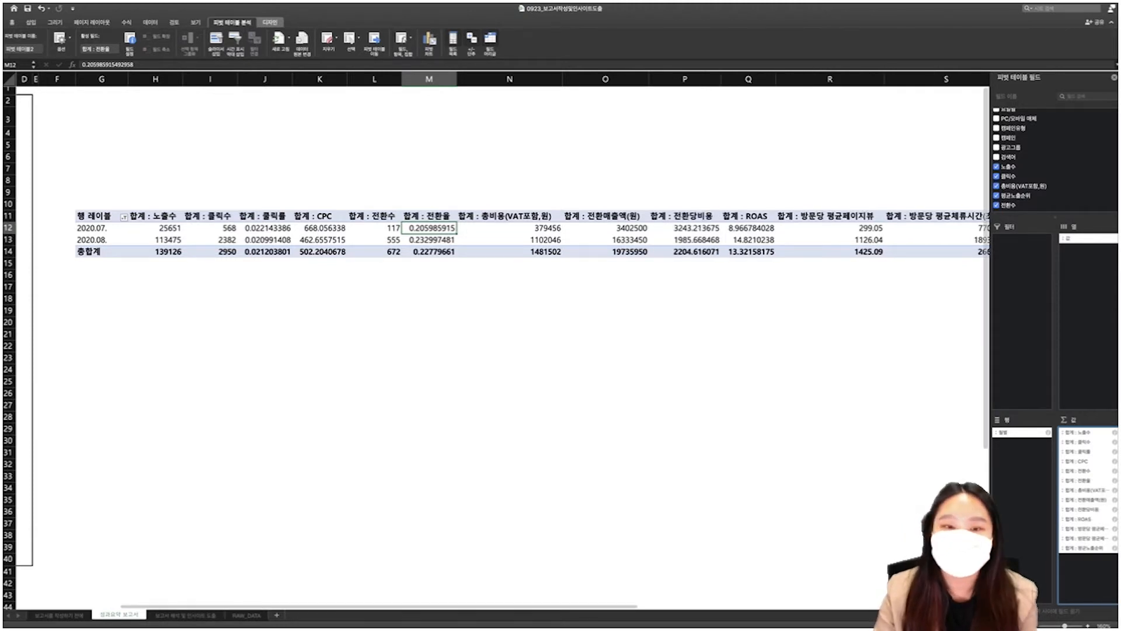
{"action": "left_click", "coordinate": [606, 298]}
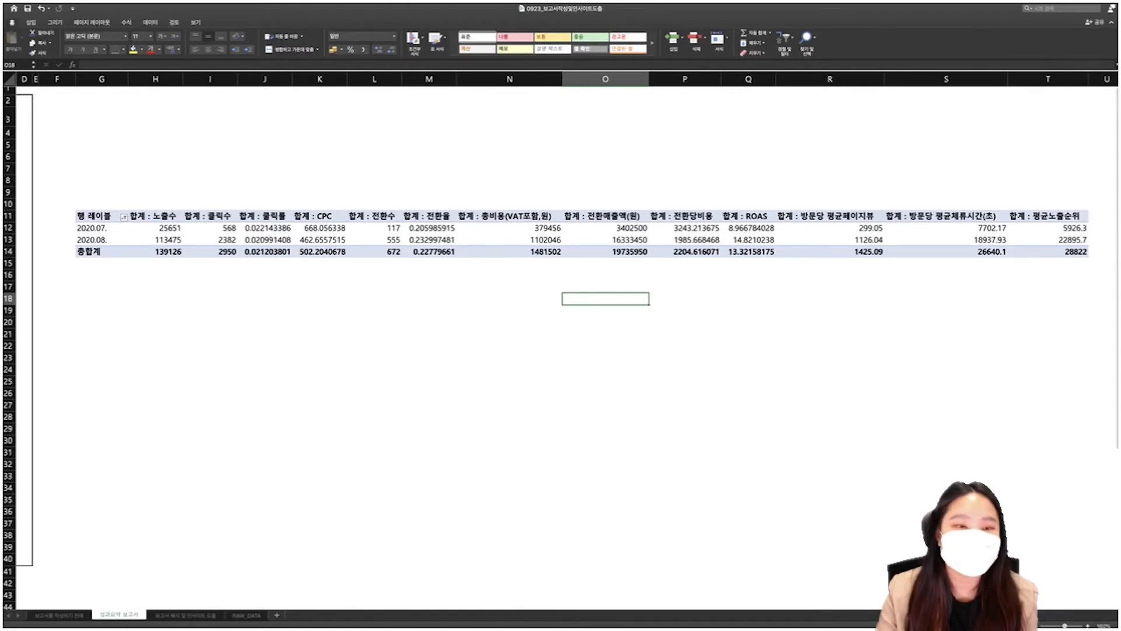
Examine the number formats of the CPC, 전환율 and ROAS values and the columns beyond them in the pivot table
{"action": "left_click", "coordinate": [320, 239]}
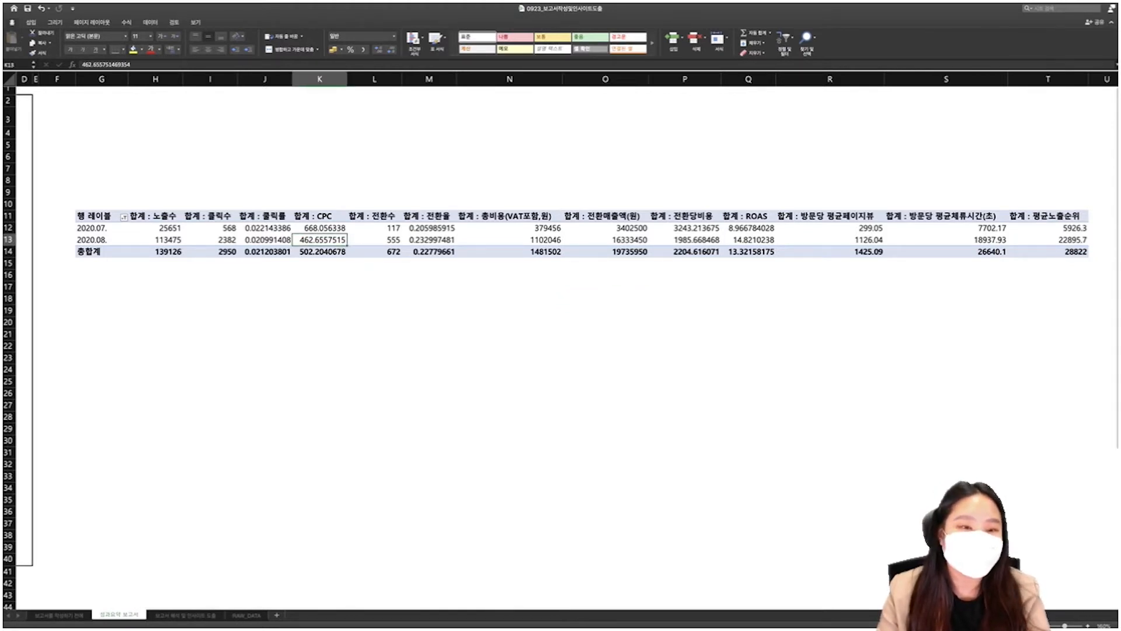
{"action": "left_click", "coordinate": [319, 228]}
{"action": "left_click_drag", "start_coordinate": [319, 229], "coordinate": [319, 240]}
{"action": "left_click_drag", "start_coordinate": [429, 228], "coordinate": [429, 240]}
{"action": "left_click", "coordinate": [748, 228]}
{"action": "key", "text": "Right"}
{"action": "key", "text": "Right"}
{"action": "key", "text": "Right"}
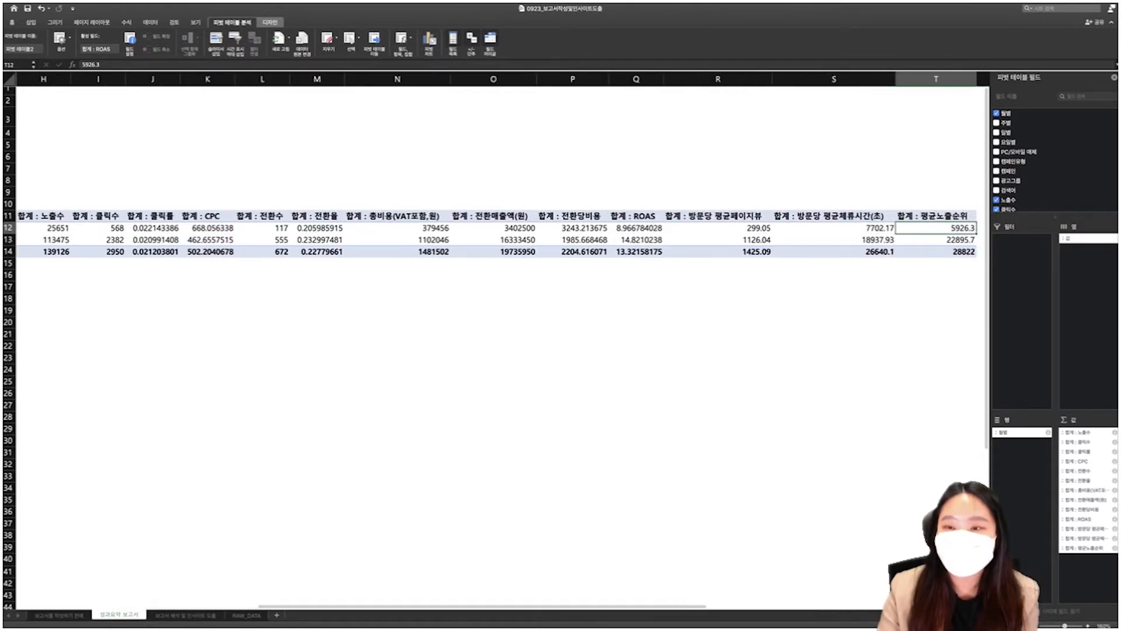
{"action": "left_click_drag", "start_coordinate": [636, 216], "coordinate": [636, 252]}
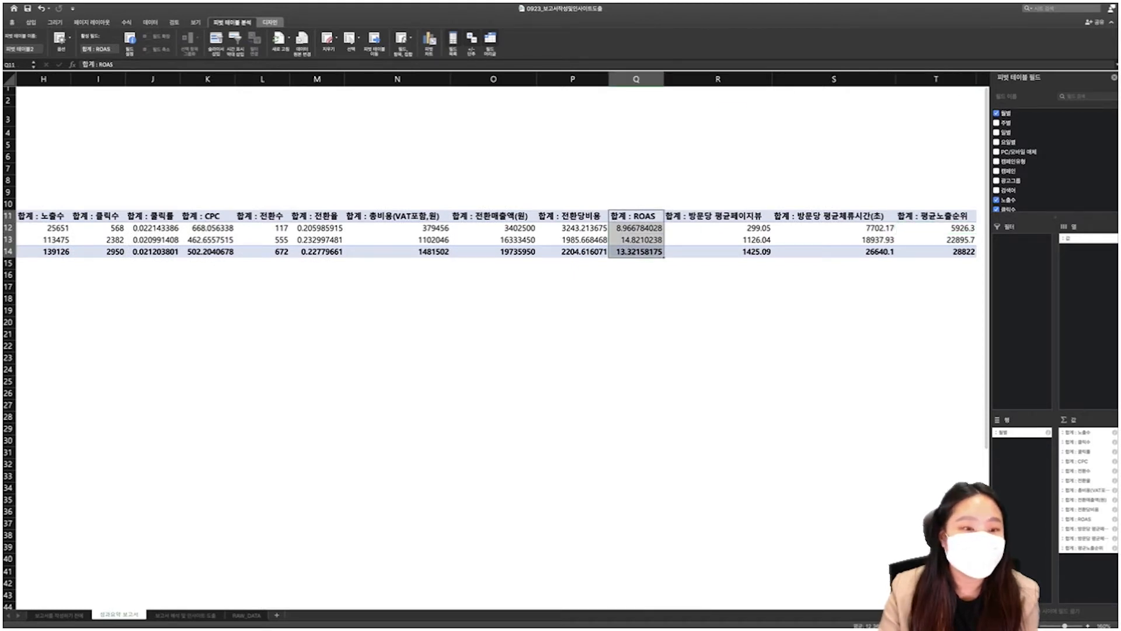
{"action": "left_click", "coordinate": [317, 227]}
Format the 클릭률, 전환율 and ROAS values, including their totals, as percentages without decimals
{"action": "mouse_move", "coordinate": [153, 228]}
{"action": "left_mouse_down"}
{"action": "mouse_move", "coordinate": [152, 239]}
{"action": "mouse_move", "coordinate": [152, 228]}
{"action": "left_mouse_up"}
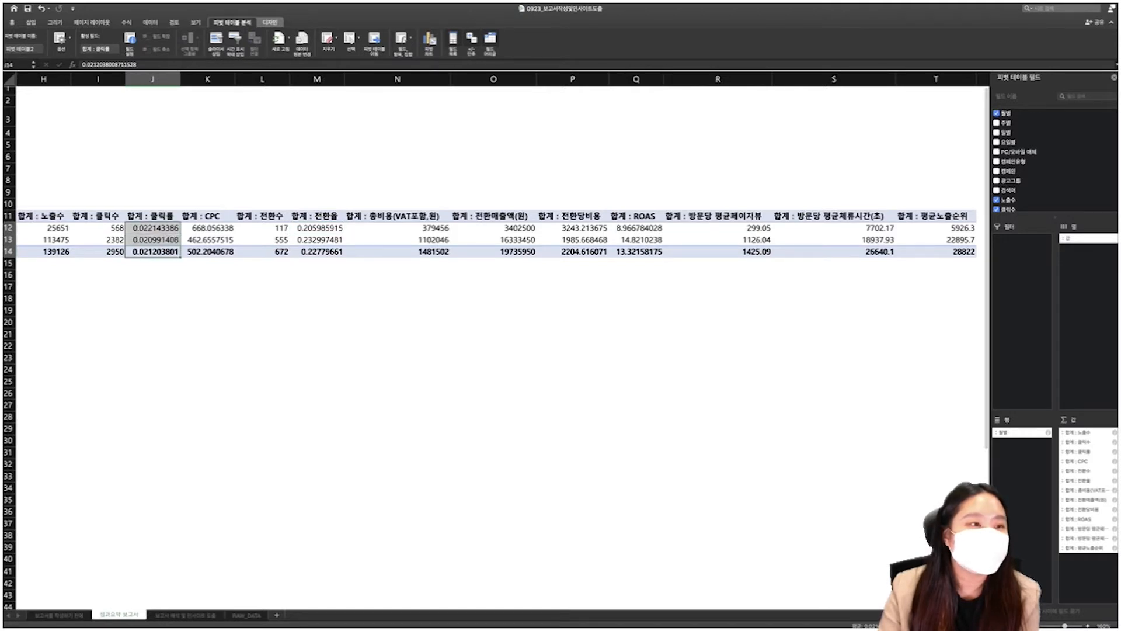
{"action": "left_click", "coordinate": [12, 23]}
{"action": "left_click", "coordinate": [350, 49]}
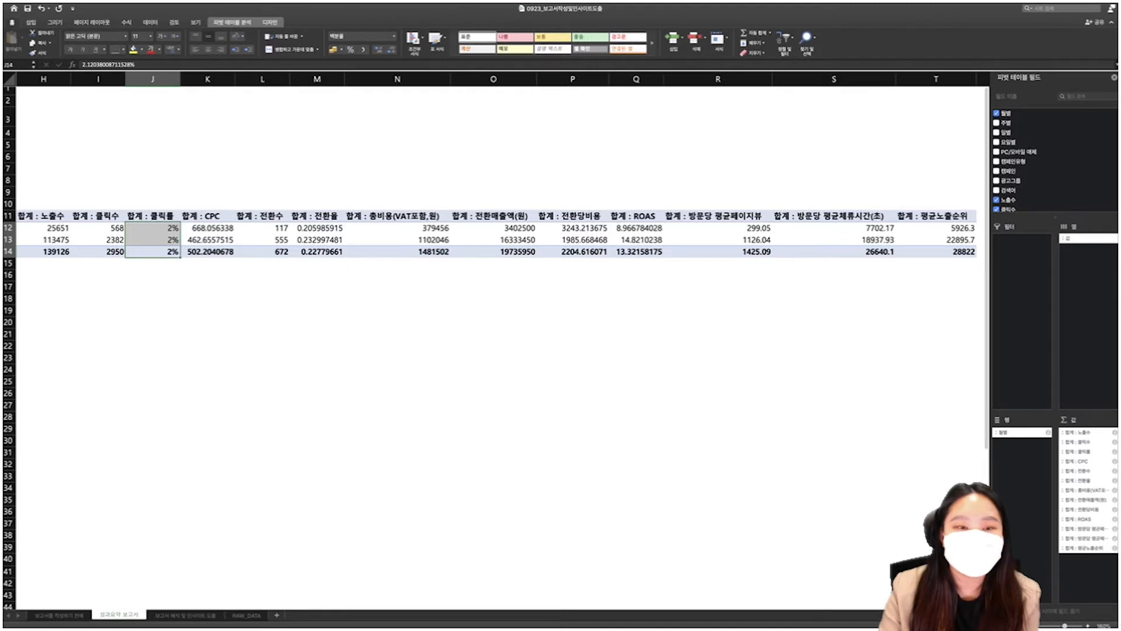
{"action": "left_click_drag", "start_coordinate": [317, 228], "coordinate": [317, 251]}
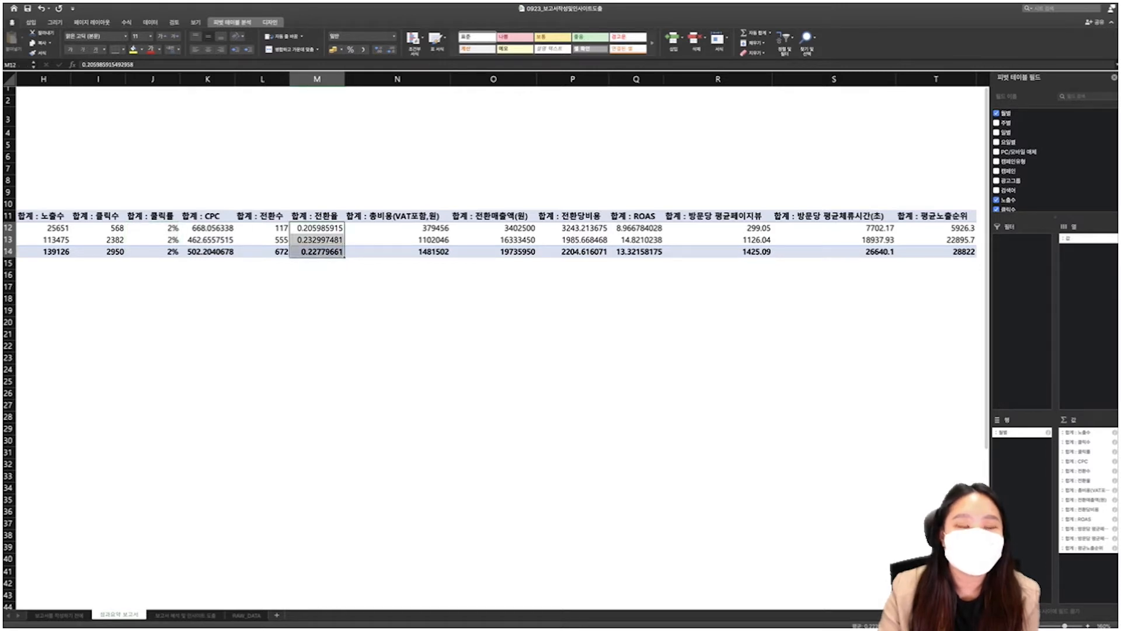
{"action": "left_click", "coordinate": [351, 50]}
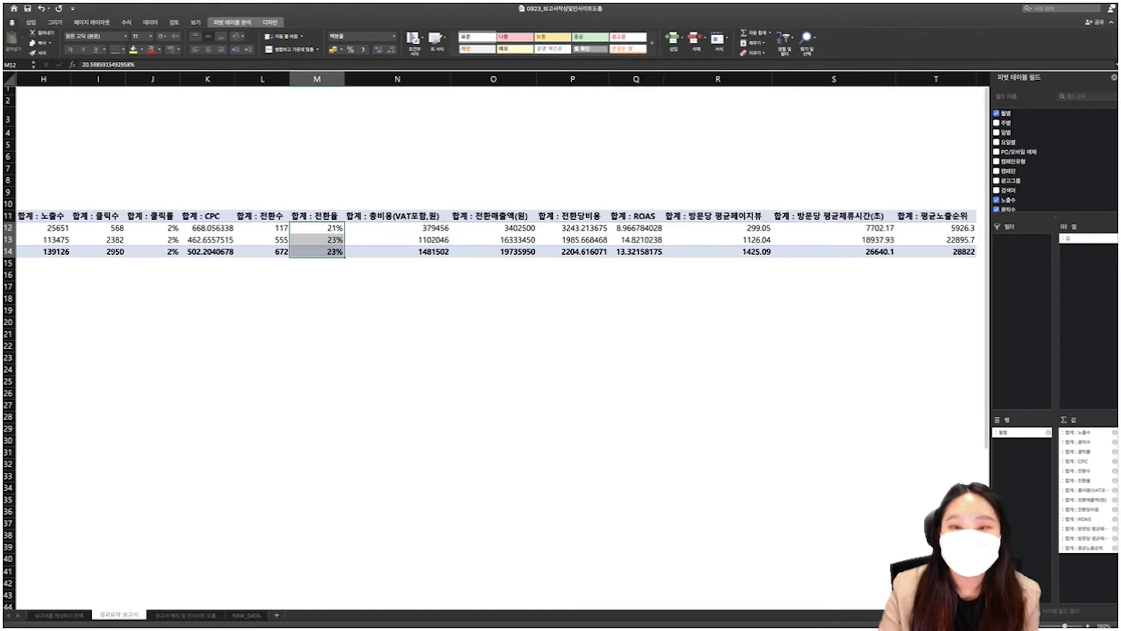
{"action": "left_click_drag", "start_coordinate": [636, 228], "coordinate": [637, 252]}
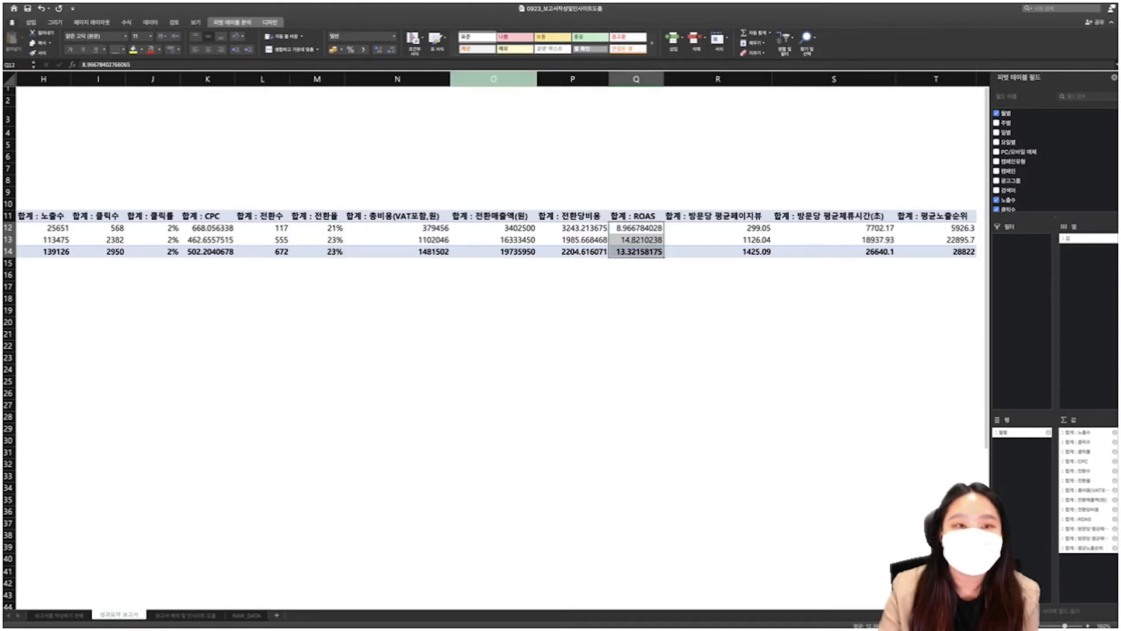
{"action": "left_click", "coordinate": [351, 50]}
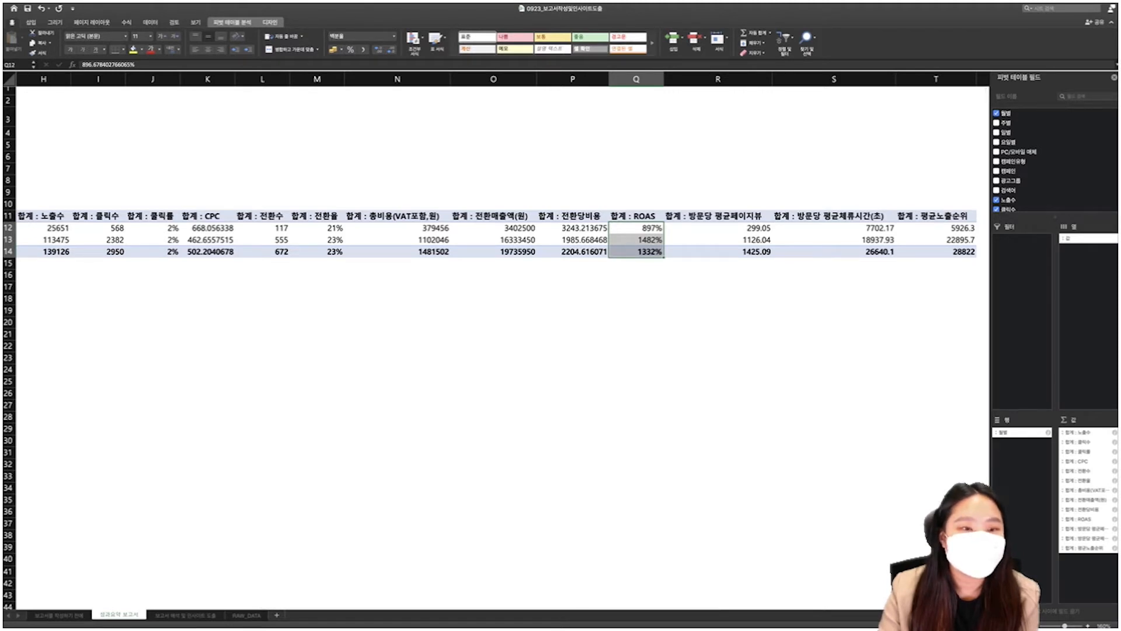
Apply the won (₩) accounting format to the CPC, 총비용(VAT포함,원), 전환매출액(원) and 전환당비용 values, including their totals
{"action": "left_click_drag", "start_coordinate": [207, 229], "coordinate": [207, 252]}
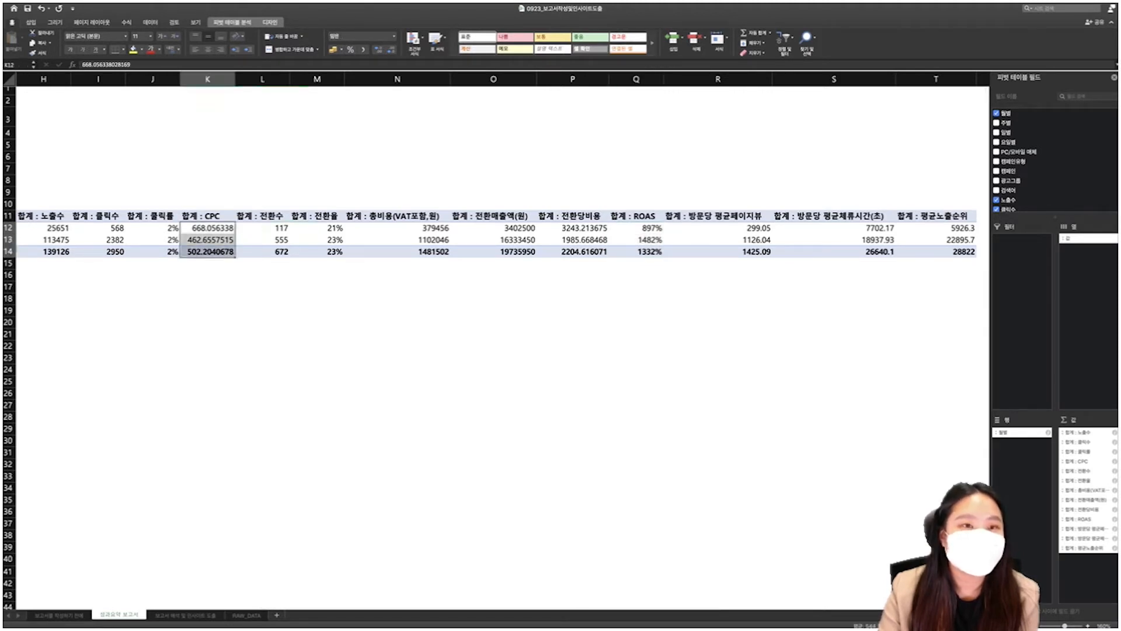
{"action": "left_click", "coordinate": [333, 49]}
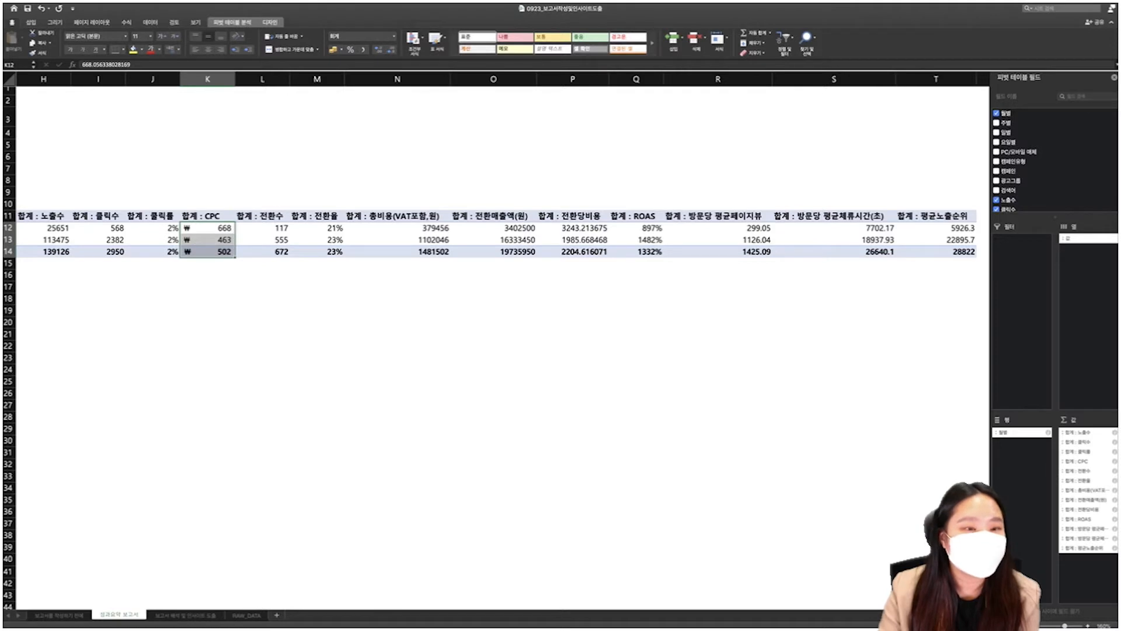
{"action": "left_click_drag", "start_coordinate": [397, 227], "coordinate": [397, 251]}
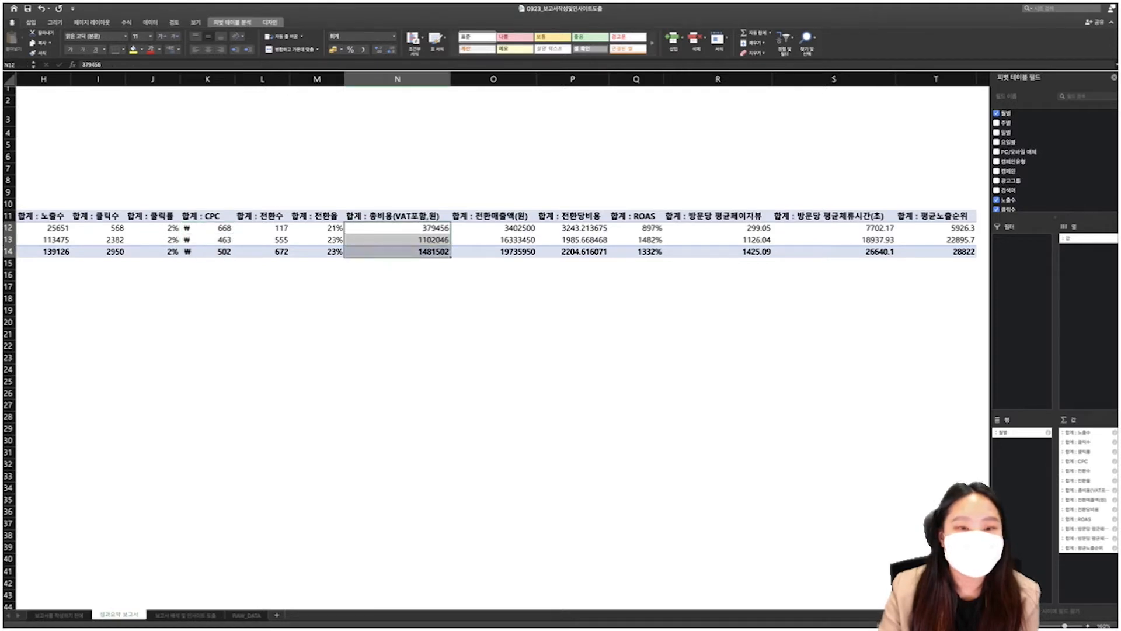
{"action": "left_click", "coordinate": [333, 49]}
{"action": "left_click_drag", "start_coordinate": [494, 227], "coordinate": [493, 251]}
{"action": "left_click", "coordinate": [333, 49]}
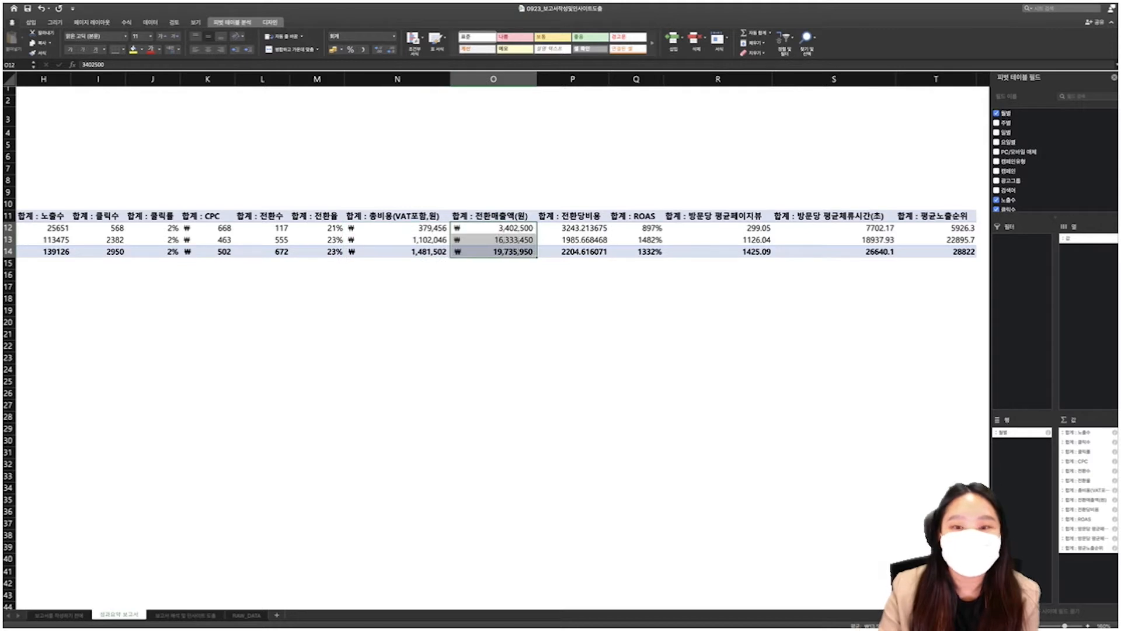
{"action": "left_click_drag", "start_coordinate": [573, 228], "coordinate": [573, 252]}
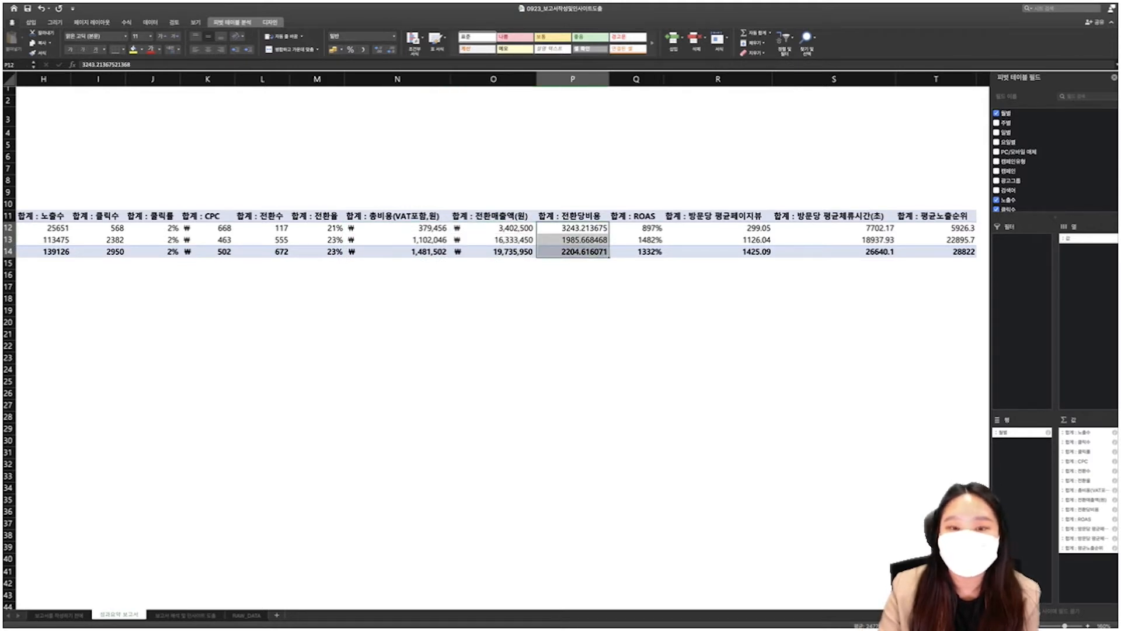
{"action": "left_click", "coordinate": [333, 49]}
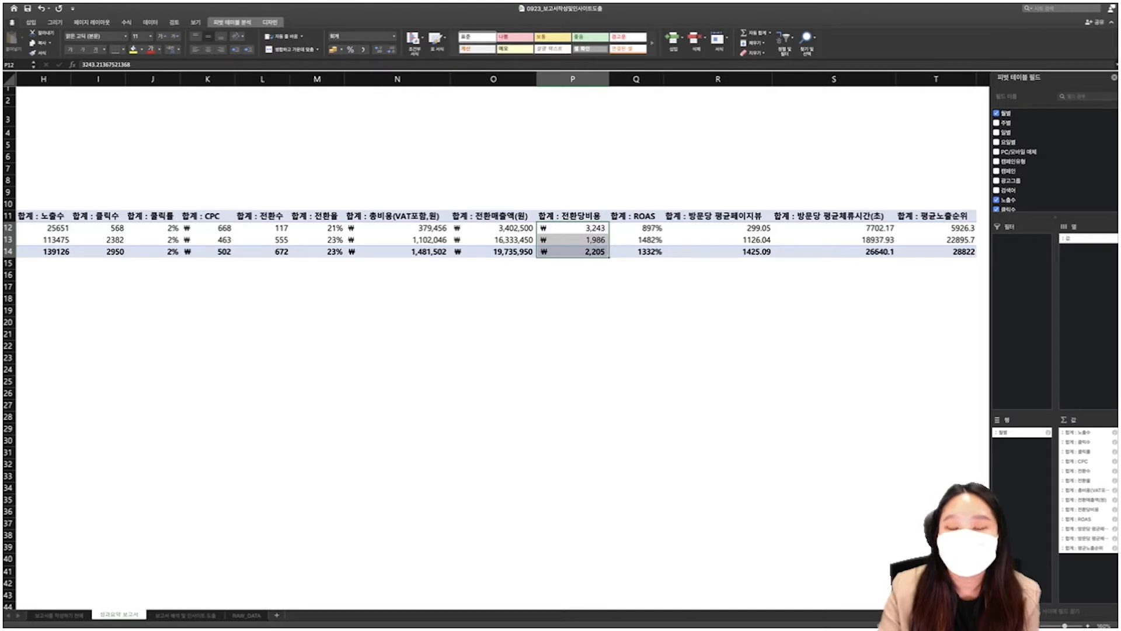
Examine how the 방문당 평균페이지뷰, 방문당 평균체류시간(초) and 평균노출순위 columns are summarized
{"action": "left_click_drag", "start_coordinate": [729, 229], "coordinate": [946, 252]}
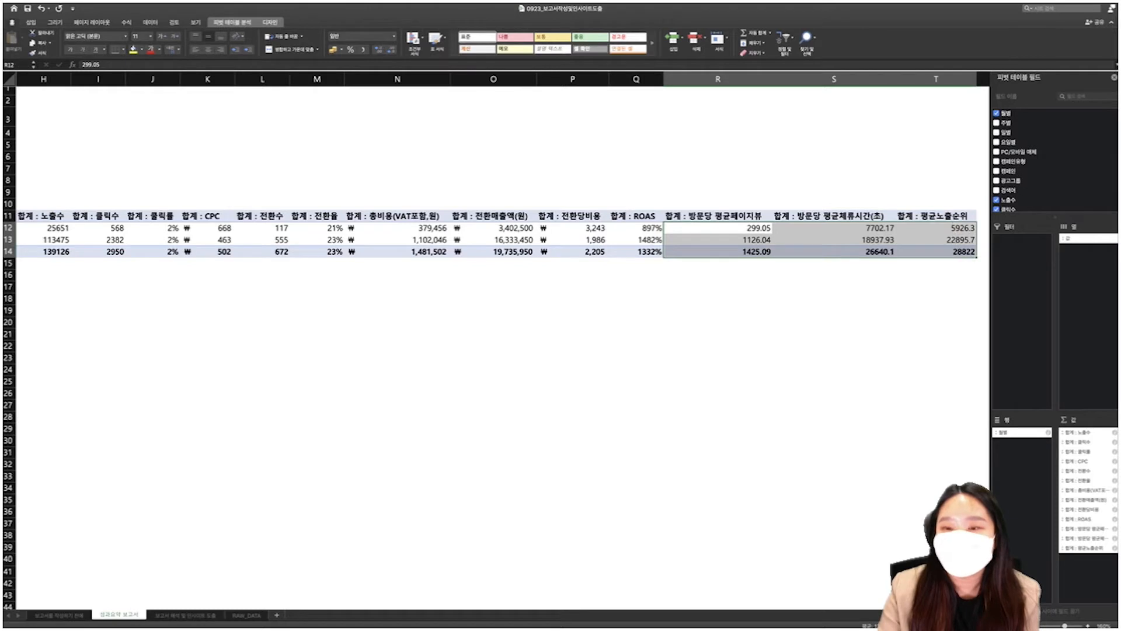
{"action": "left_click", "coordinate": [714, 216]}
{"action": "left_click", "coordinate": [834, 216]}
{"action": "left_click", "coordinate": [936, 215]}
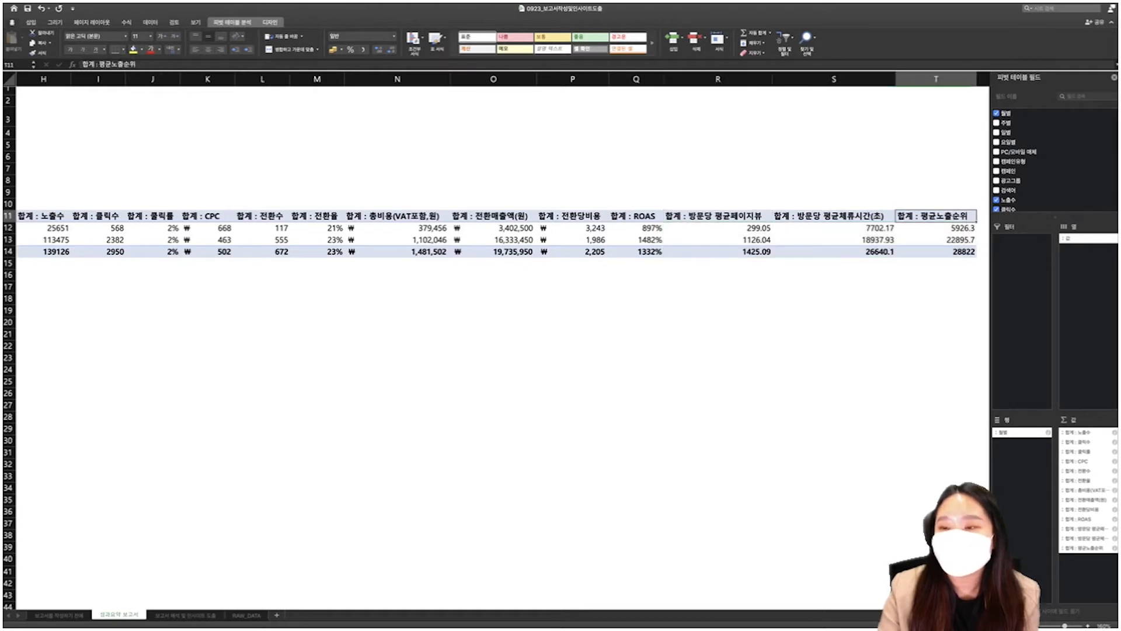
{"action": "left_click_drag", "start_coordinate": [936, 252], "coordinate": [717, 216]}
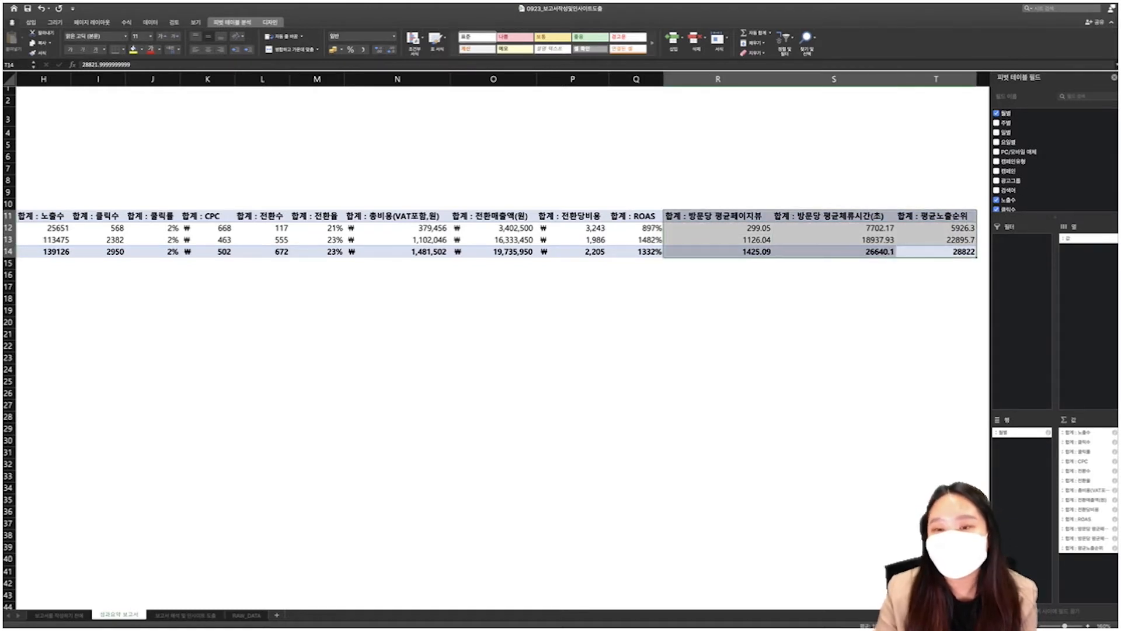
{"action": "left_click", "coordinate": [714, 215]}
{"action": "left_click", "coordinate": [833, 215]}
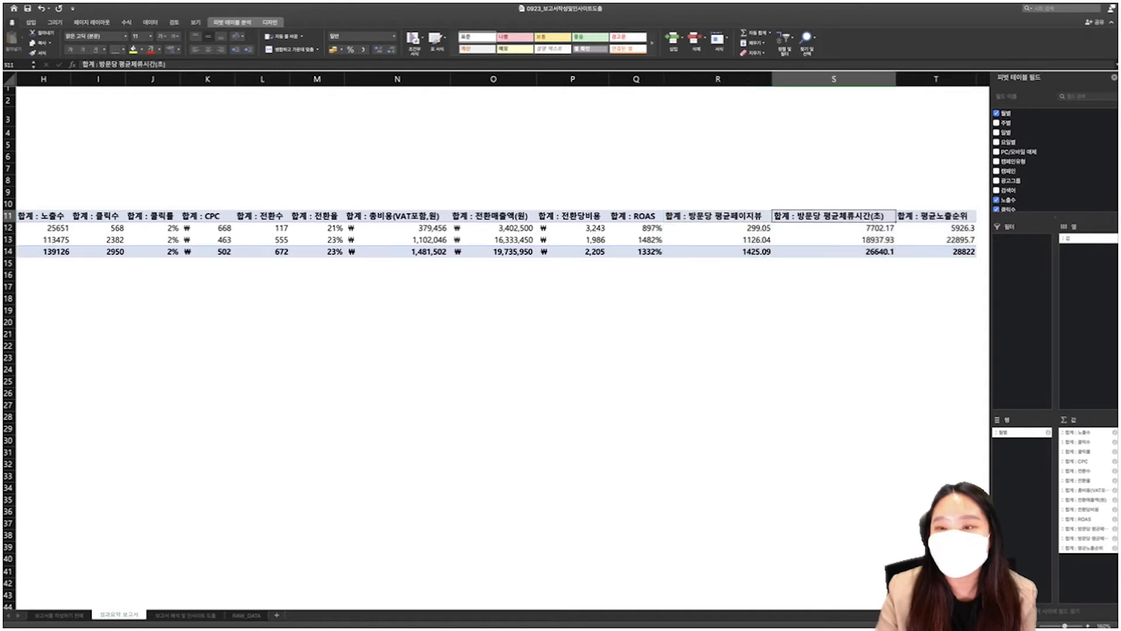
{"action": "left_click", "coordinate": [936, 216]}
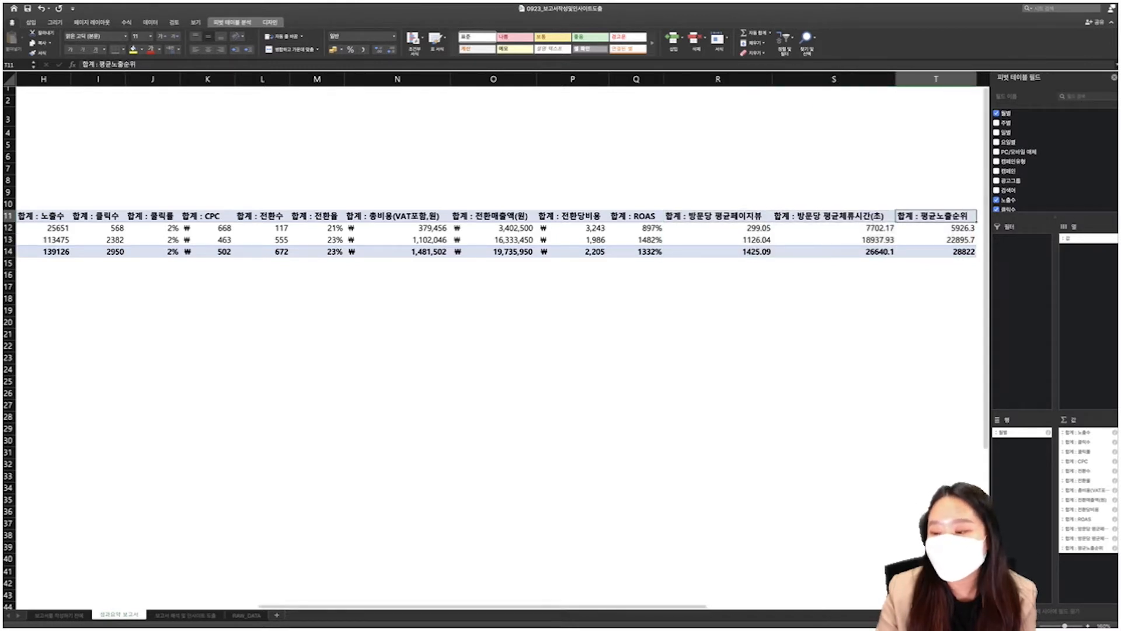
Change the summary function of the 방문당 평균페이지뷰 value field to 평균
{"action": "left_click", "coordinate": [1089, 528]}
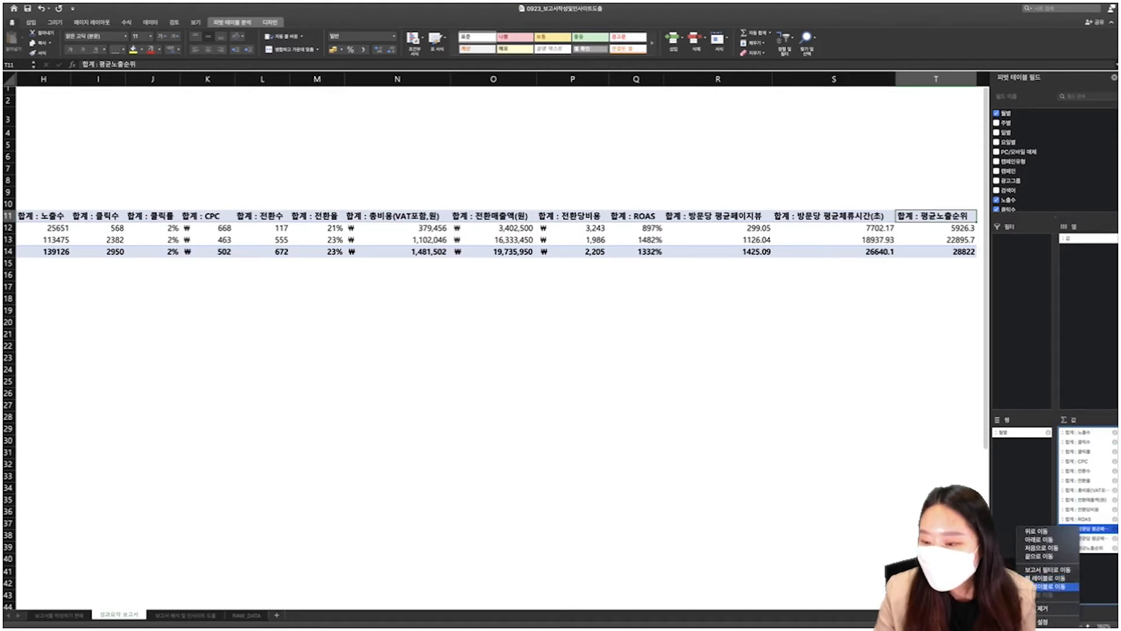
{"action": "right_click", "coordinate": [716, 217]}
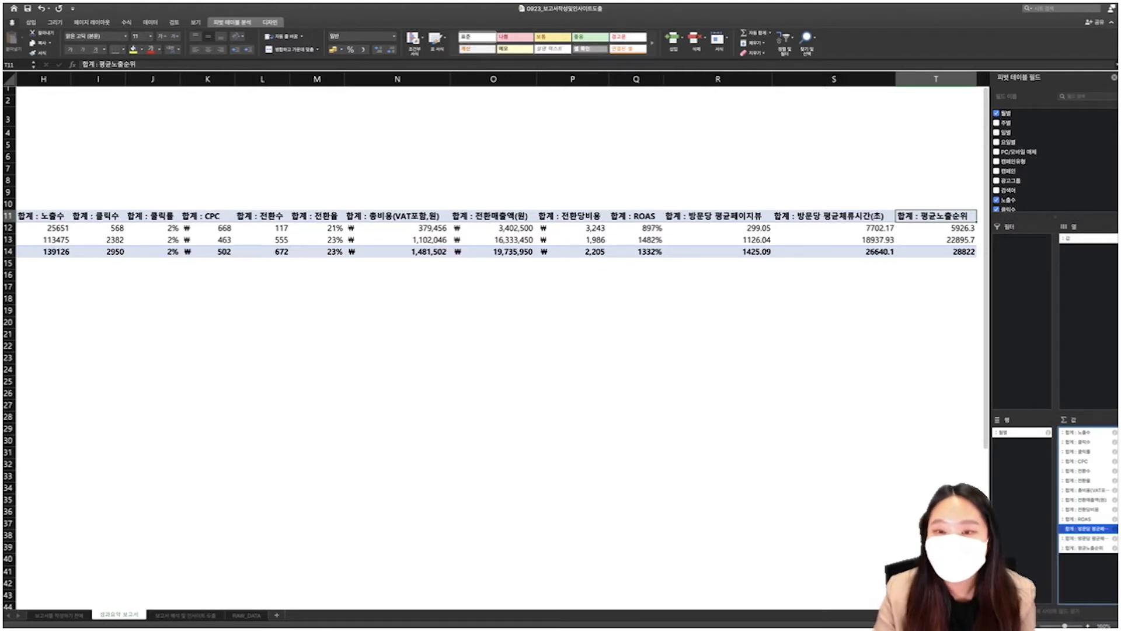
{"action": "left_click", "coordinate": [740, 334]}
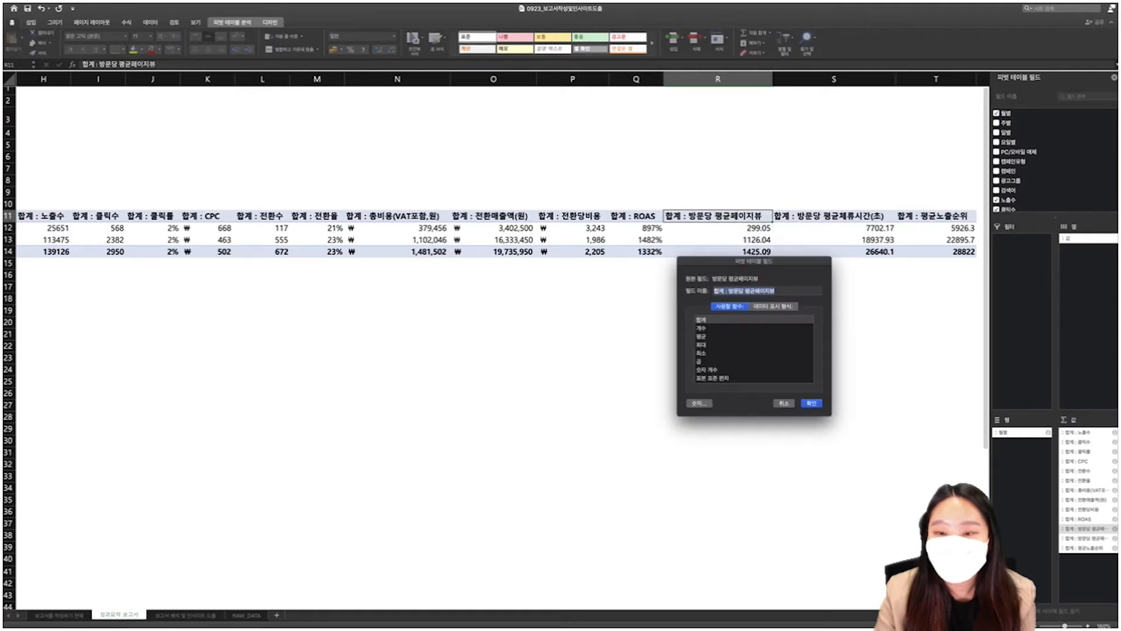
{"action": "left_click", "coordinate": [753, 337]}
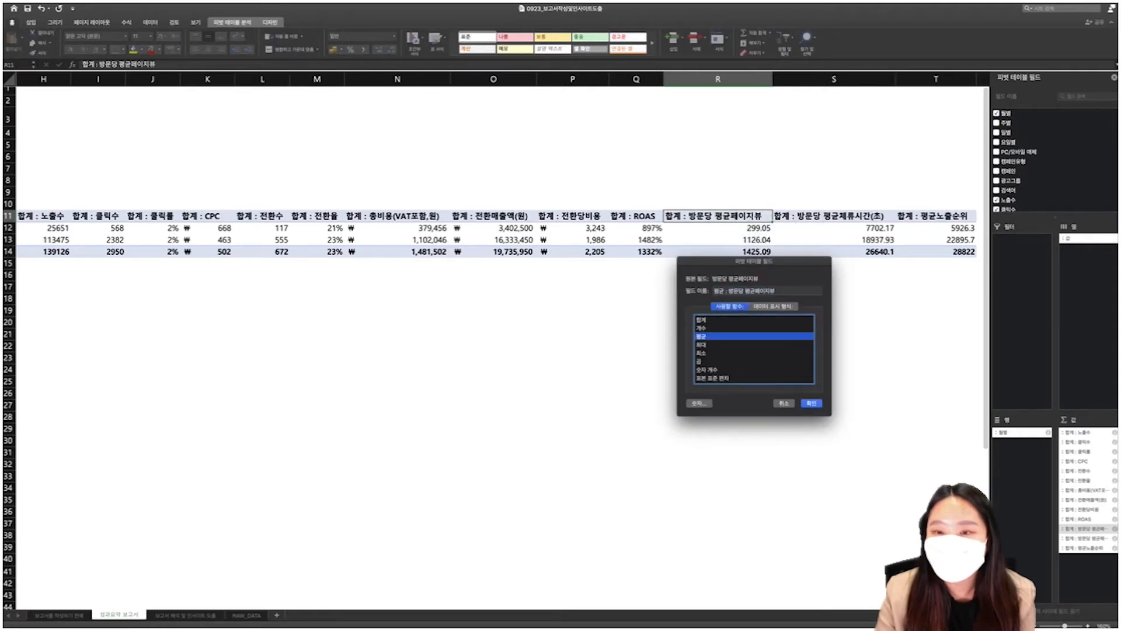
{"action": "key", "text": "Return"}
Summarize the 방문당 평균체류시간(초) value field by 평균
{"action": "left_click", "coordinate": [822, 215]}
{"action": "right_click", "coordinate": [796, 218]}
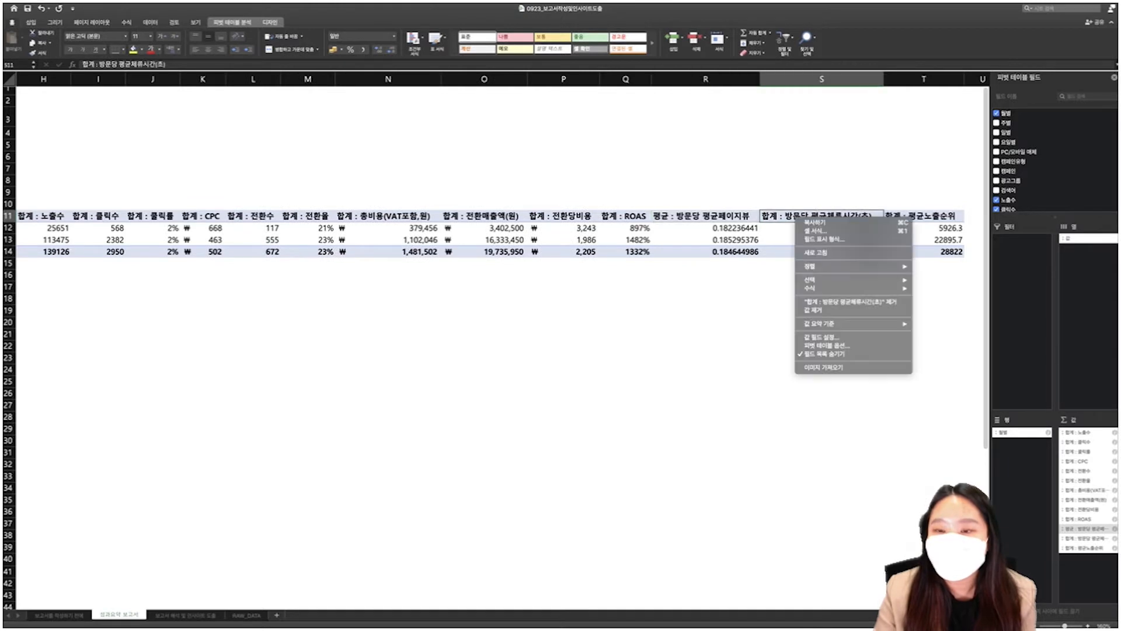
{"action": "mouse_move", "coordinate": [829, 323]}
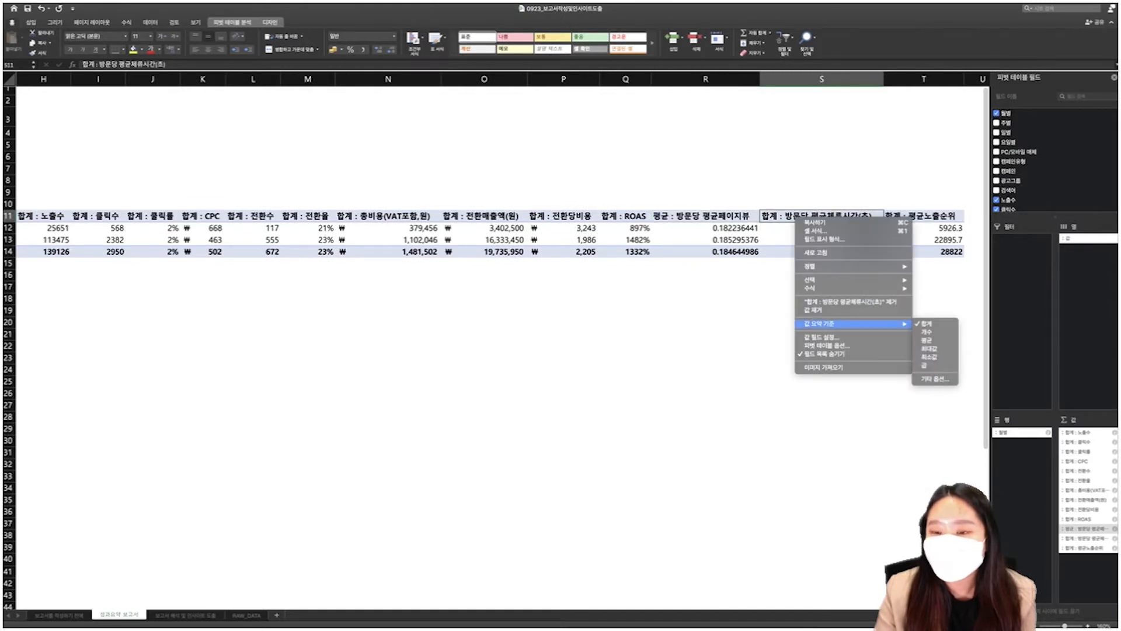
{"action": "left_click", "coordinate": [821, 337]}
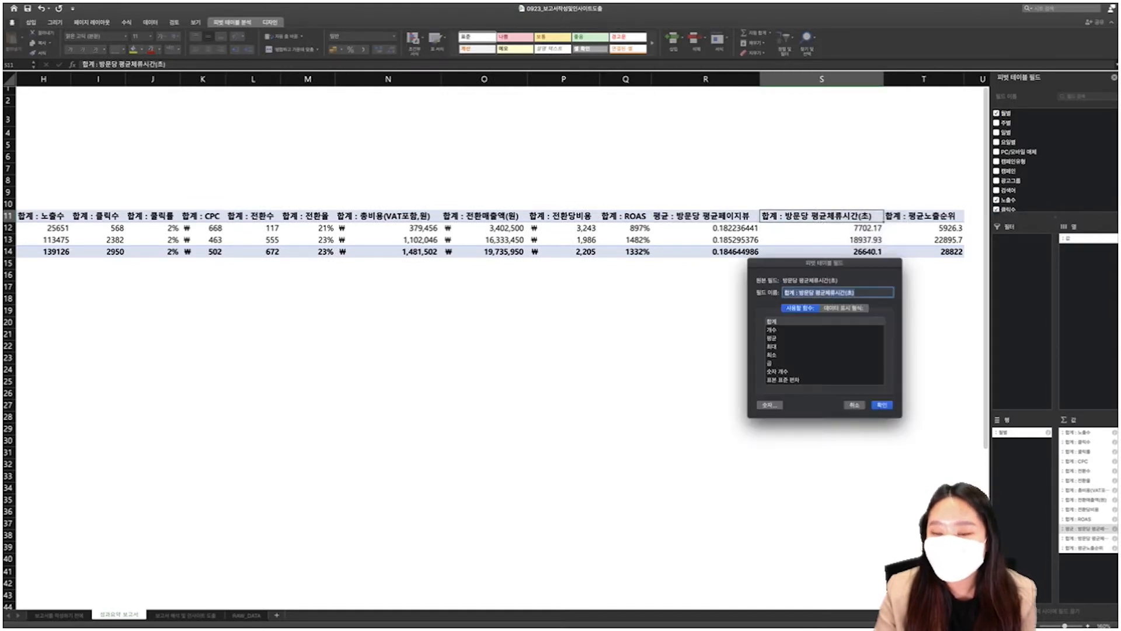
{"action": "left_click", "coordinate": [776, 338]}
{"action": "key", "text": "Return"}
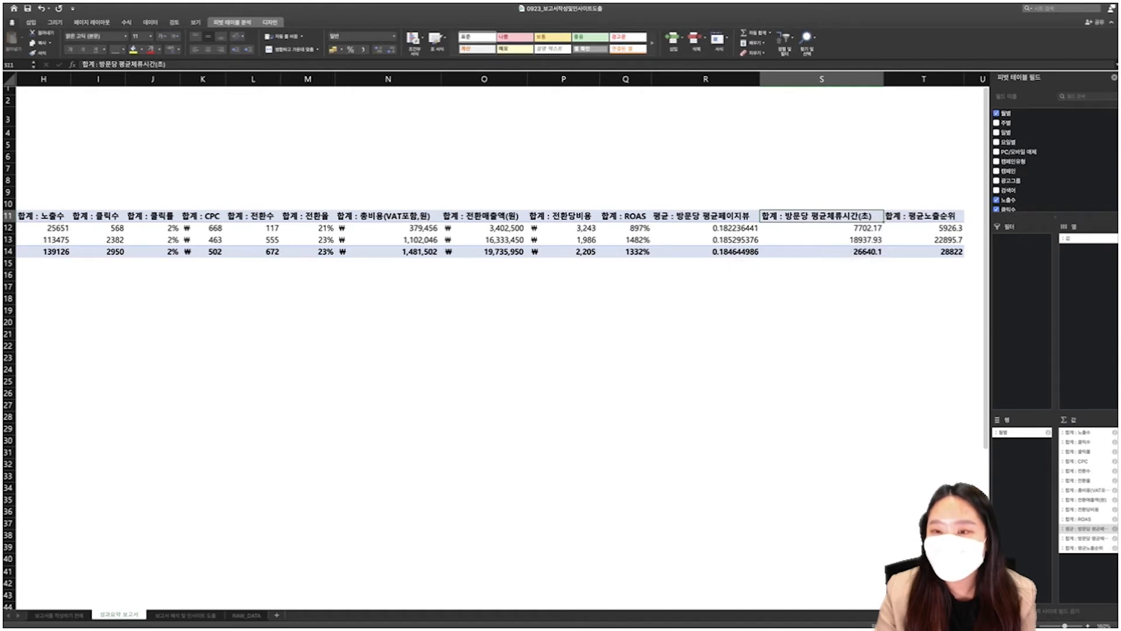
Set the 평균노출순위 value field to be summarized by 평균
{"action": "left_click", "coordinate": [911, 215]}
{"action": "right_click", "coordinate": [906, 215]}
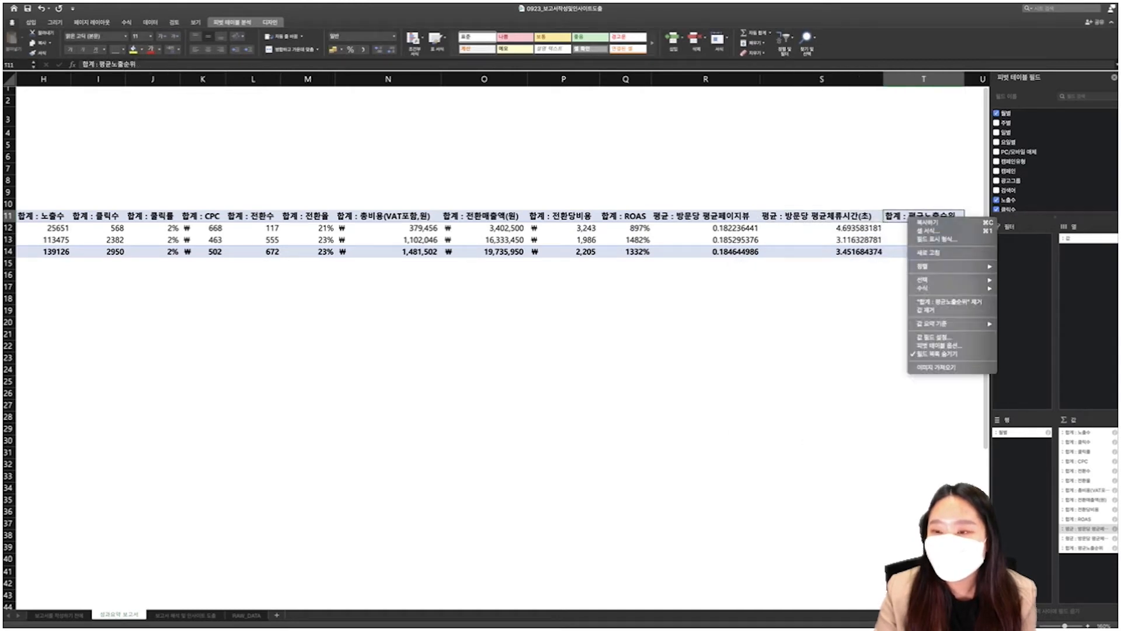
{"action": "left_click", "coordinate": [934, 337]}
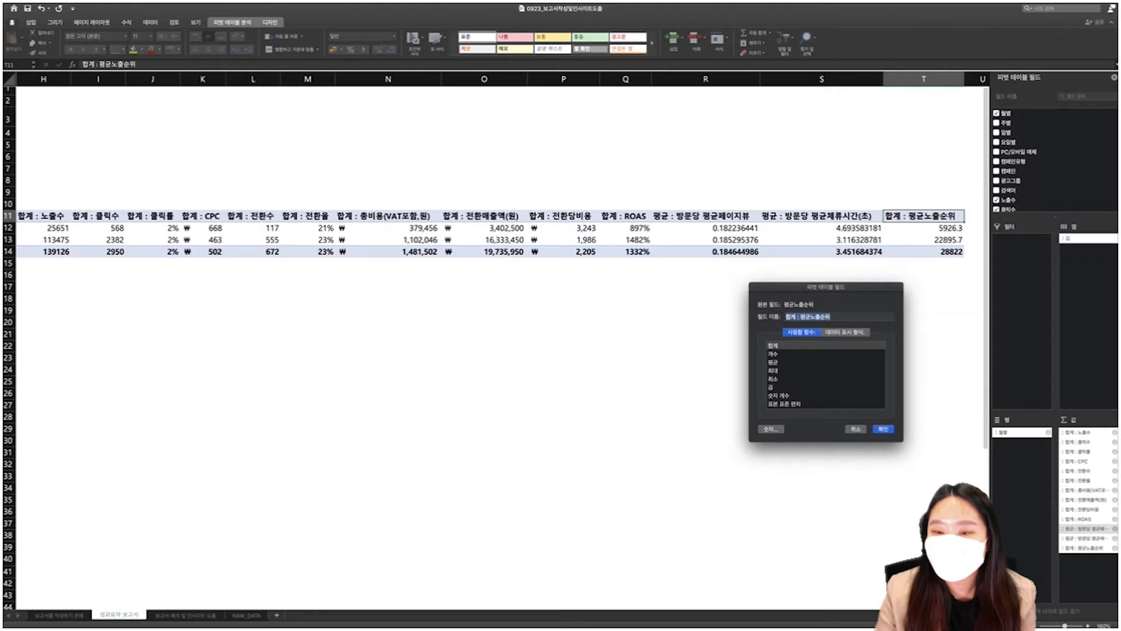
{"action": "left_click", "coordinate": [773, 362]}
{"action": "key", "text": "Return"}
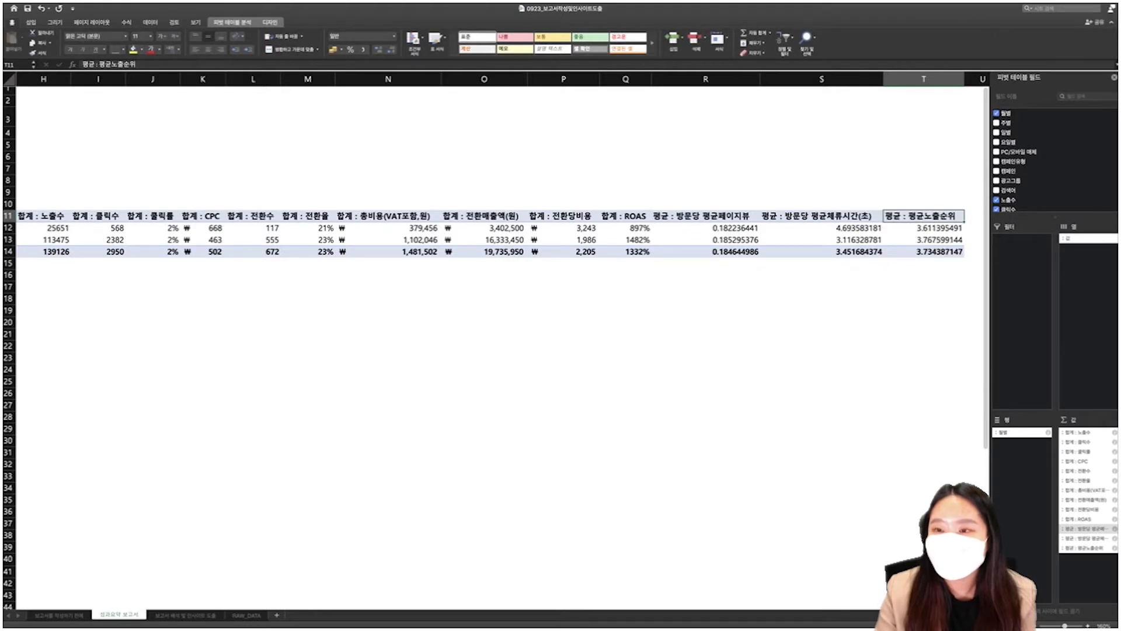
Reduce the values of the three averaged columns, R12:T14, to two decimal places
{"action": "left_click_drag", "start_coordinate": [705, 228], "coordinate": [924, 251]}
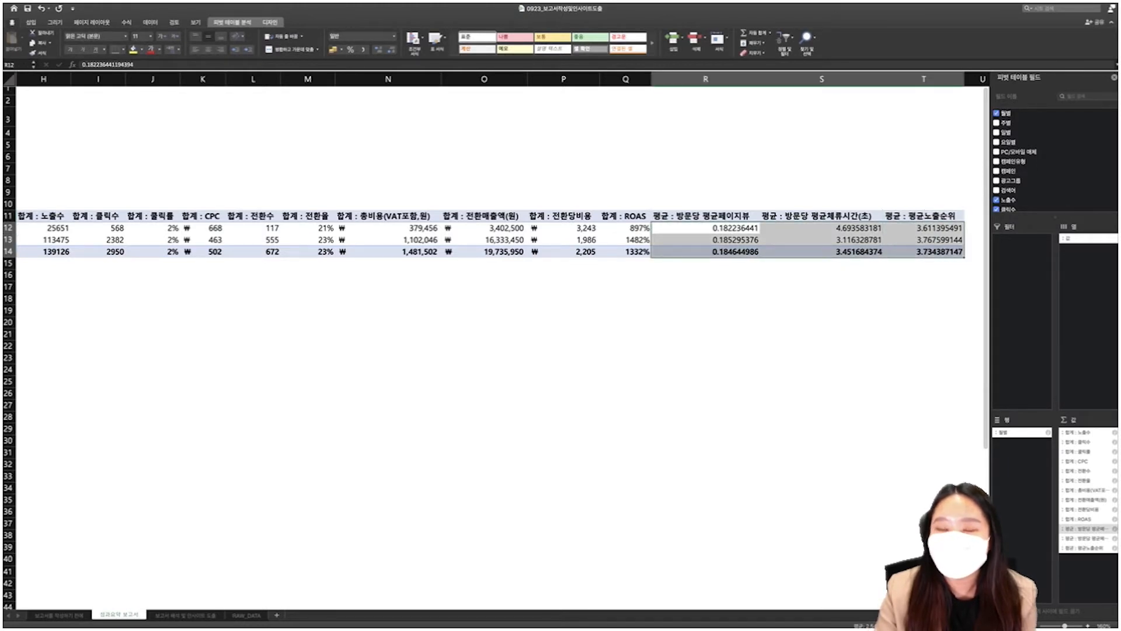
{"action": "left_click", "coordinate": [390, 49]}
{"action": "left_click", "coordinate": [390, 49]}
{"action": "left_click", "coordinate": [390, 49]}
{"action": "left_click", "coordinate": [390, 49]}
{"action": "left_click", "coordinate": [390, 49]}
{"action": "left_click", "coordinate": [390, 49]}
{"action": "left_click", "coordinate": [390, 49]}
{"action": "left_click", "coordinate": [705, 203]}
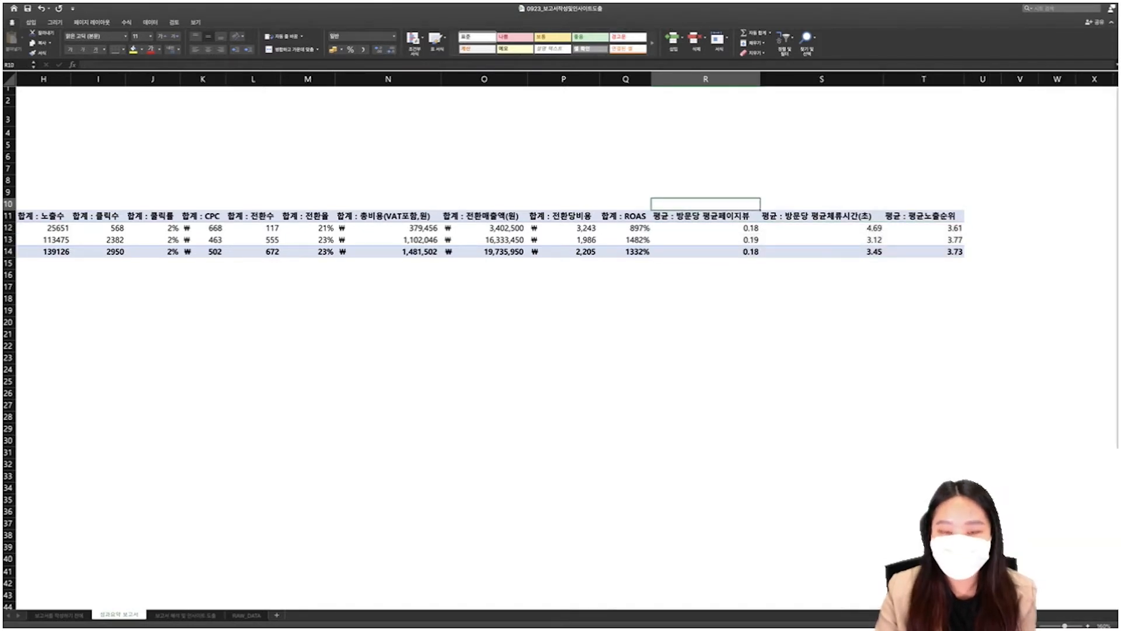
Rename the 합계 : 노출수 header in H11 to 노출수, keeping a leading space
{"action": "key", "text": "Left"}
{"action": "key", "text": "Left"}
{"action": "key", "text": "Left"}
{"action": "key", "text": "Left"}
{"action": "key", "text": "Left"}
{"action": "key", "text": "Left"}
{"action": "key", "text": "Left"}
{"action": "key", "text": "Left"}
{"action": "key", "text": "Left"}
{"action": "key", "text": "Left"}
{"action": "scroll", "coordinate": [561, 351], "scroll_direction": "left", "scroll_amount": 2}
{"action": "key", "text": "Down"}
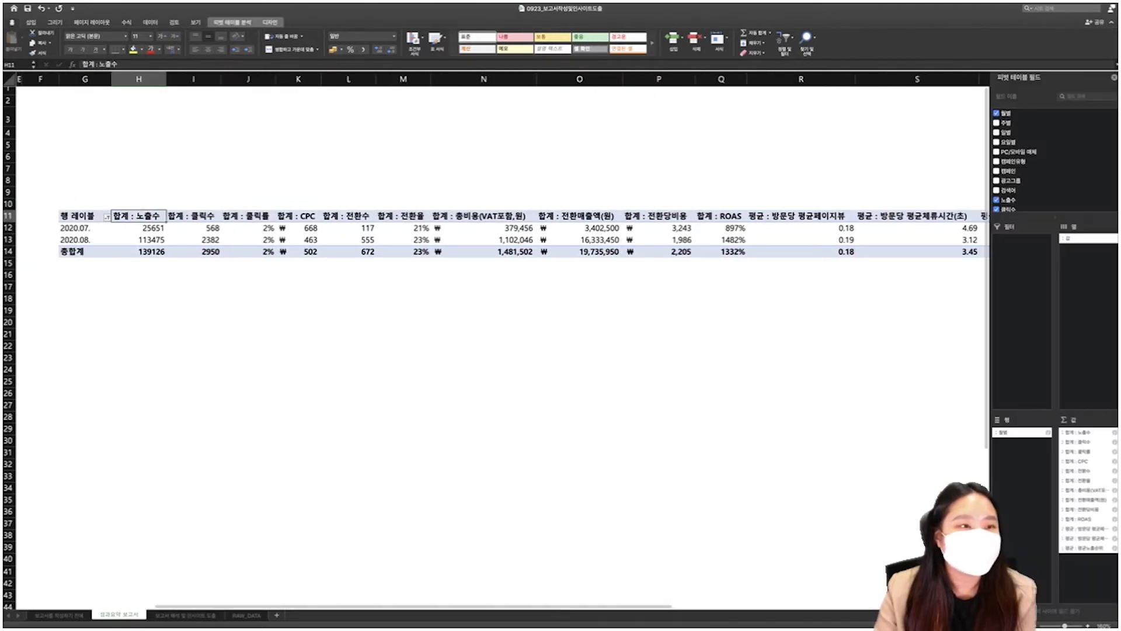
{"action": "key", "text": "F2"}
{"action": "key", "text": "Home"}
{"action": "key", "text": "Delete"}
{"action": "key", "text": "Delete"}
{"action": "key", "text": "Delete"}
{"action": "key", "text": "Delete"}
{"action": "key", "text": "Tab"}
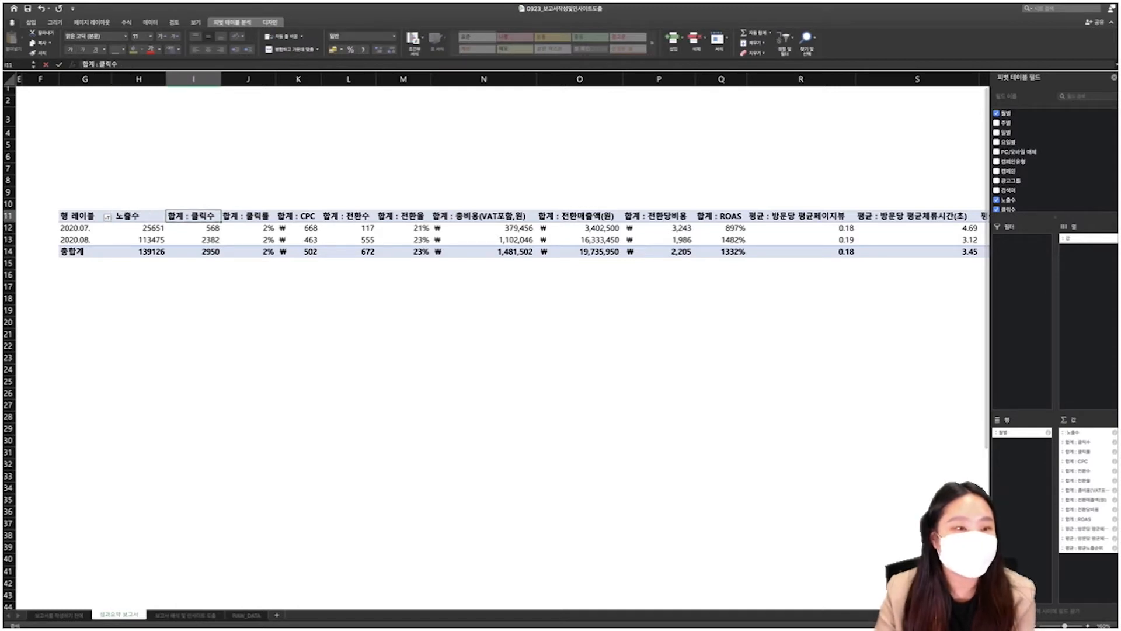
Remove the 합계 : prefix from the 클릭수 header in I11, keeping the leading space
{"action": "key", "text": "F2"}
{"action": "key", "text": "Home"}
{"action": "key", "text": "Delete"}
{"action": "key", "text": "Delete"}
{"action": "key", "text": "Delete"}
{"action": "key", "text": "Delete"}
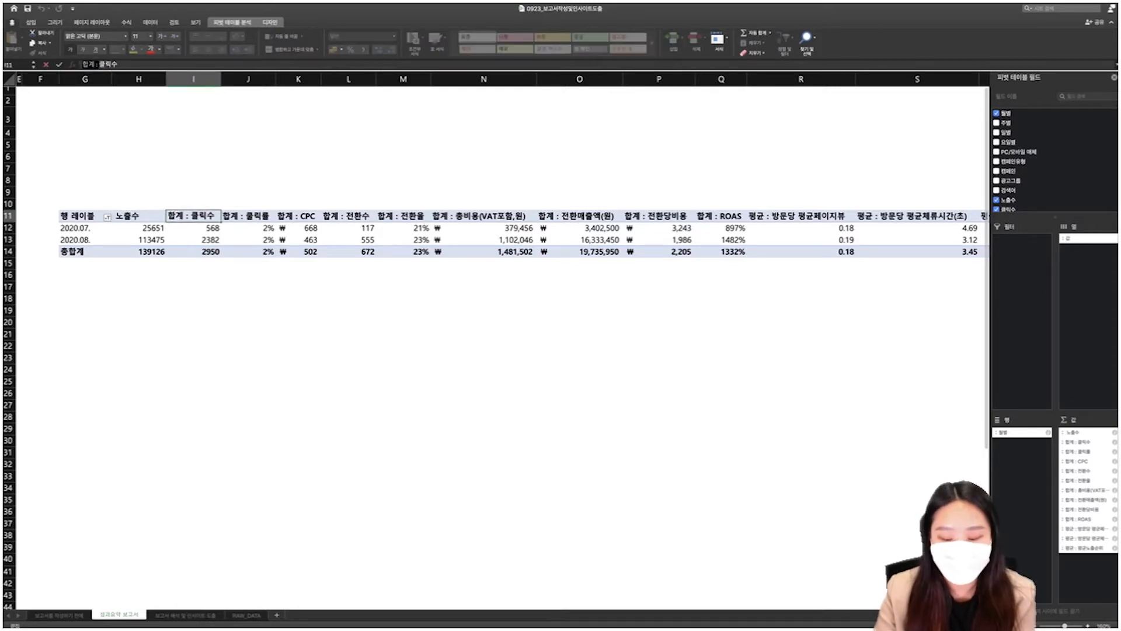
{"action": "key", "text": "Tab"}
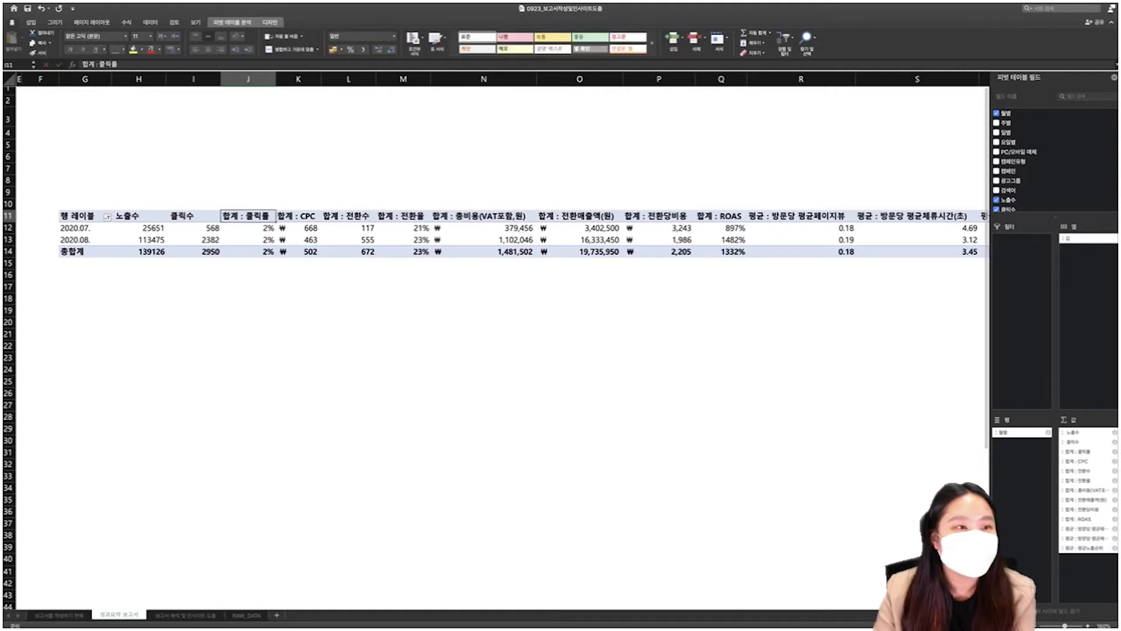
Shorten the 합계 : 클릭률 header in J11 to 클릭률 with a leading space
{"action": "key", "text": "F2"}
{"action": "key", "text": "Home"}
{"action": "key", "text": "Delete"}
{"action": "key", "text": "Delete"}
{"action": "key", "text": "Delete"}
{"action": "key", "text": "Delete"}
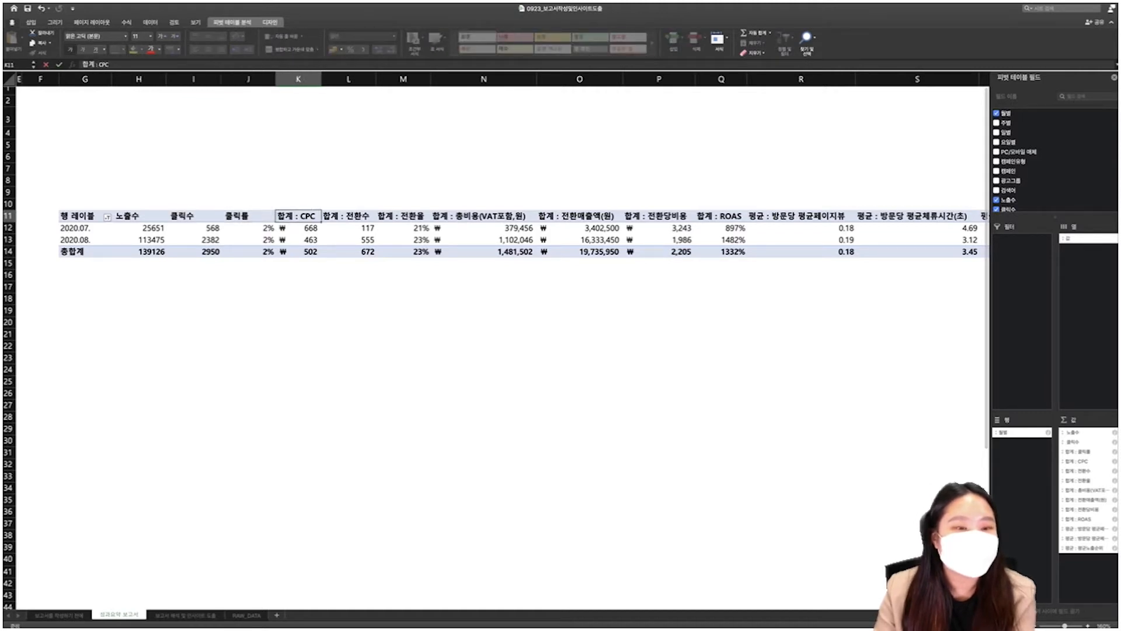
{"action": "key", "text": "Tab"}
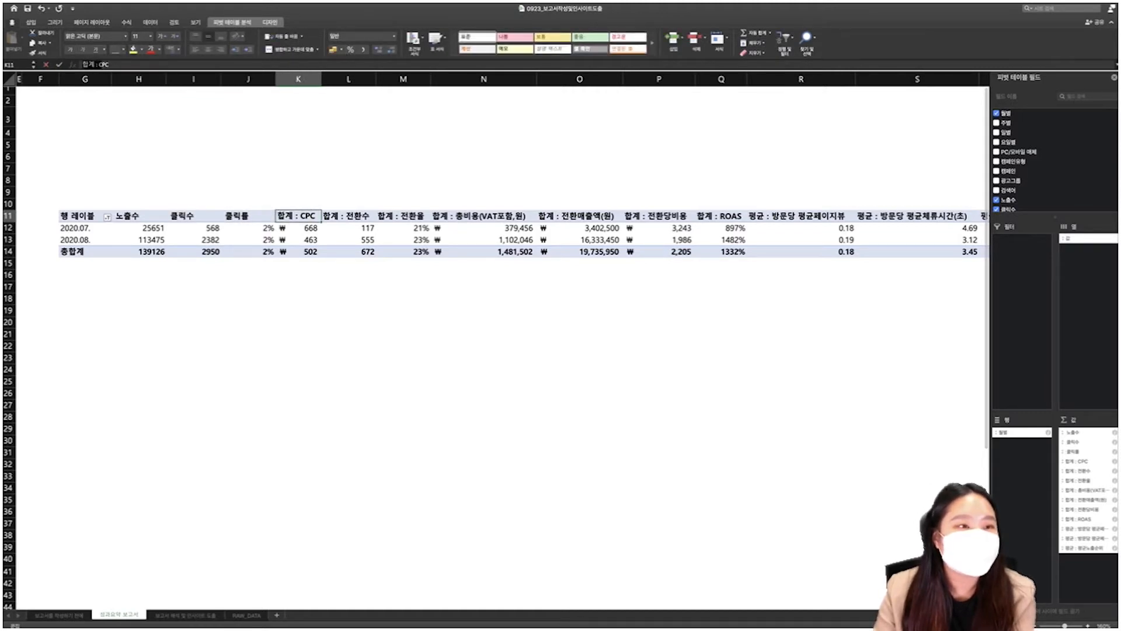
Rename the 합계 : CPC header in K11 to CPC preceded by a space
{"action": "key", "text": "F2"}
{"action": "key", "text": "Home"}
{"action": "key", "text": "Delete"}
{"action": "key", "text": "Delete"}
{"action": "key", "text": "Delete"}
{"action": "key", "text": "Delete"}
{"action": "key", "text": "Delete"}
{"action": "key", "text": "Tab"}
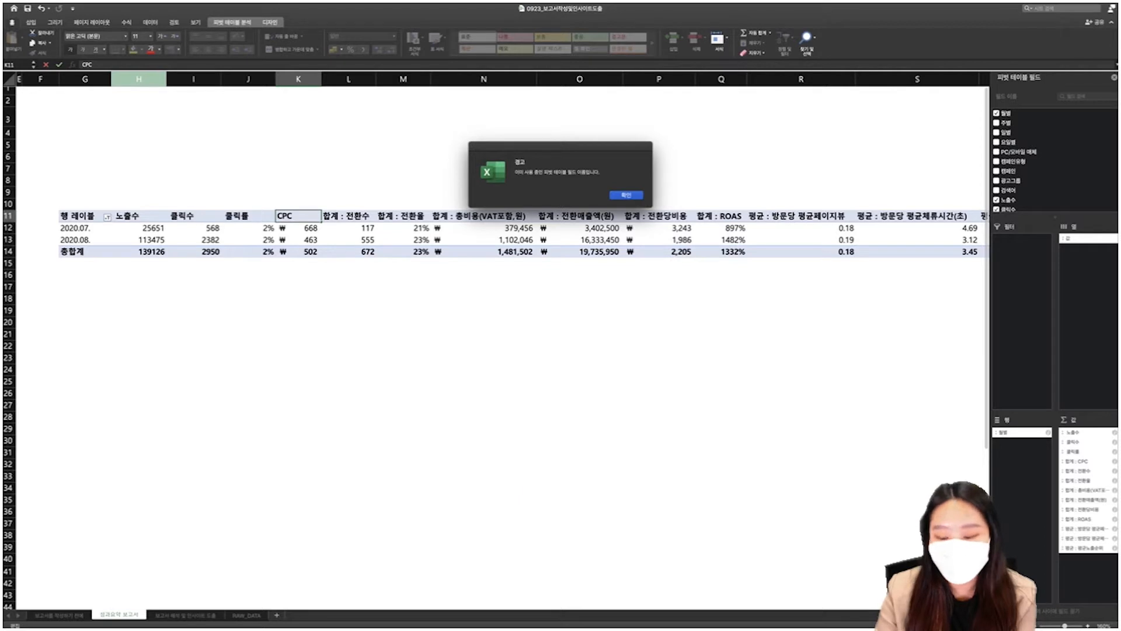
{"action": "key", "text": "Return"}
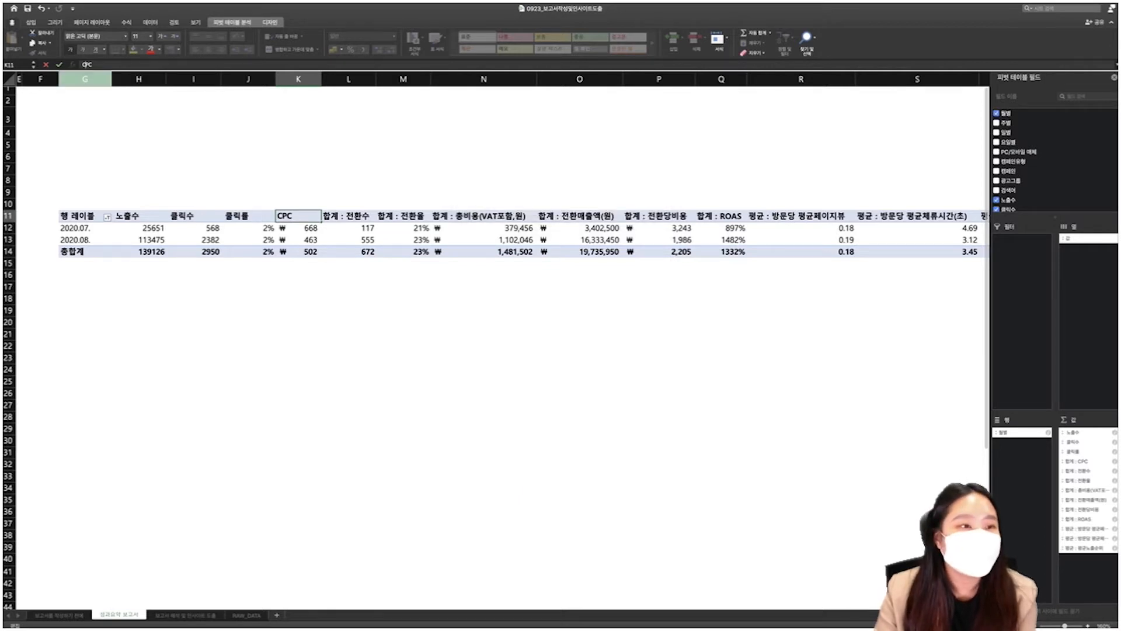
{"action": "key", "text": "Tab"}
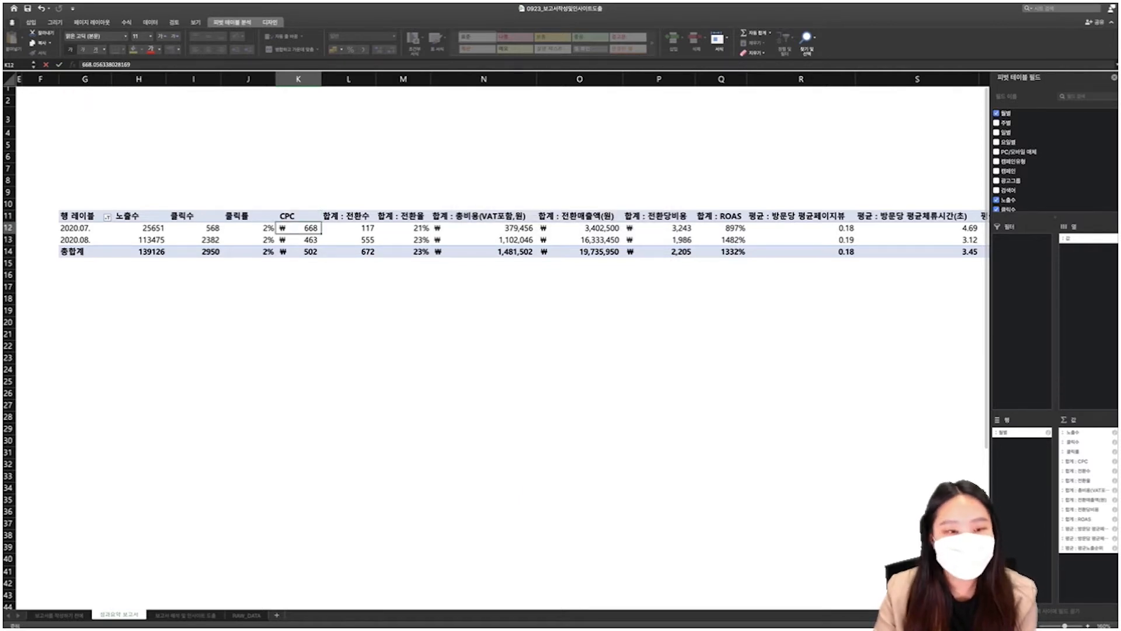
Rename the headers in L11 and M11 to 전환수 and 전환율, each with a leading space
{"action": "type", "text": "전환수"}
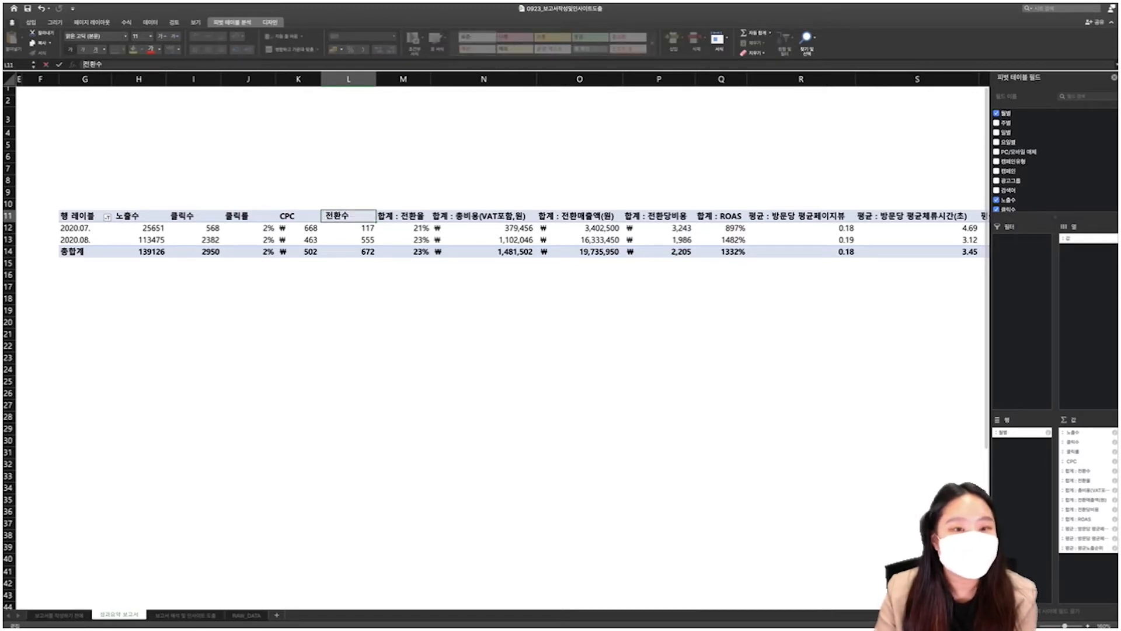
{"action": "key", "text": "Tab"}
{"action": "type", "text": "전환율"}
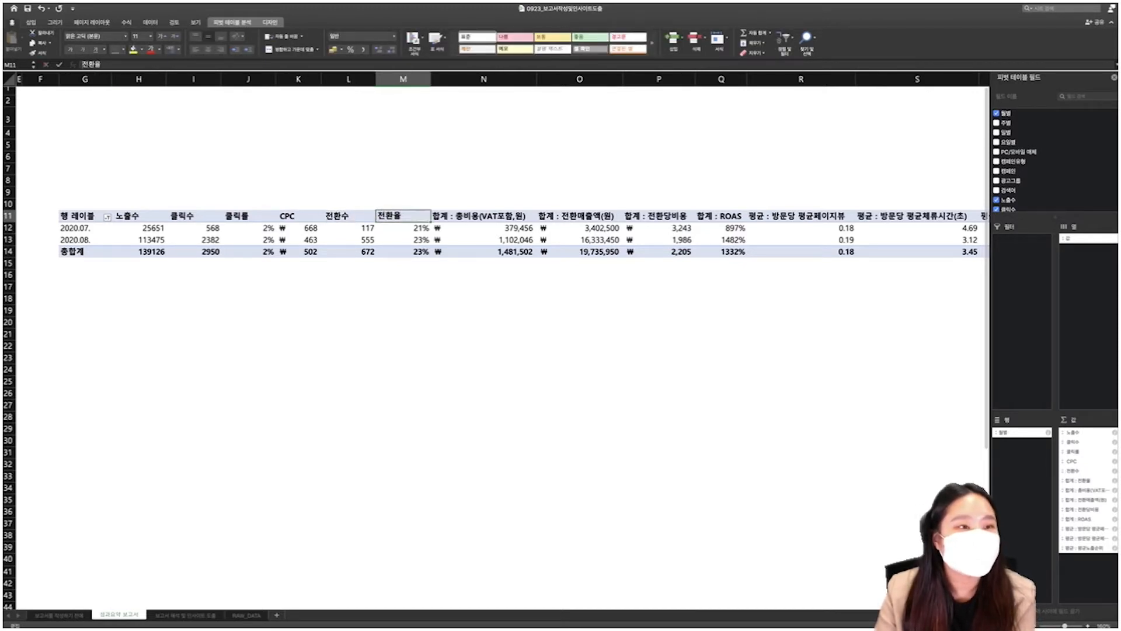
{"action": "key", "text": "Tab"}
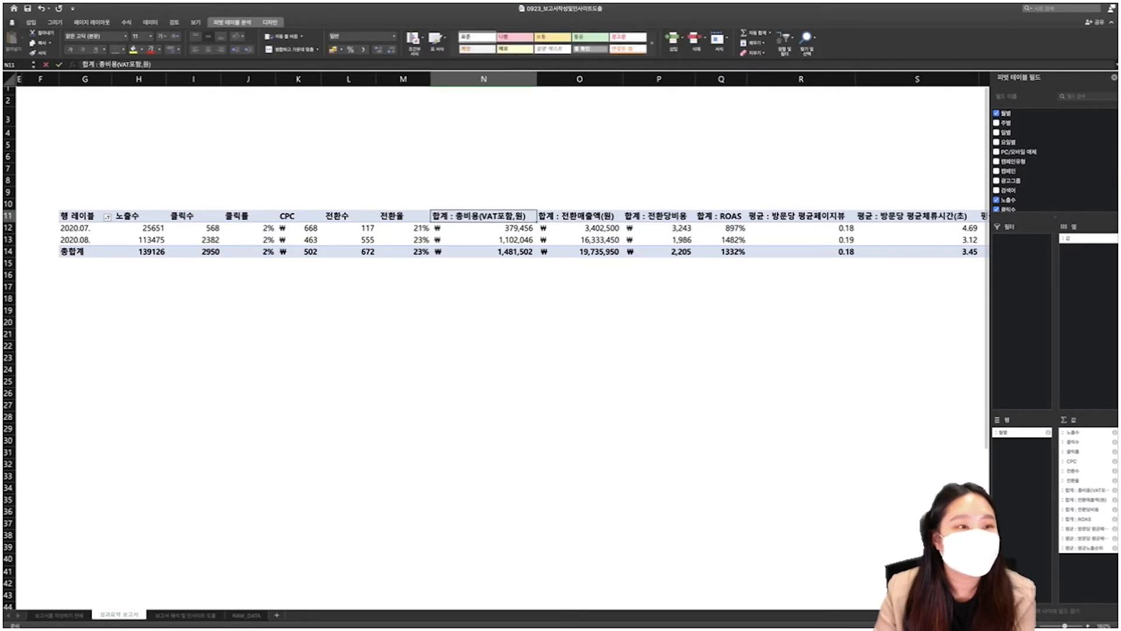
Remove the 합계 : prefix from the 총비용(VAT포함,원), 전환매출액(원) and 전환당비용 headers, keeping their leading spaces
{"action": "left_click_drag", "start_coordinate": [99, 65], "coordinate": [82, 64]}
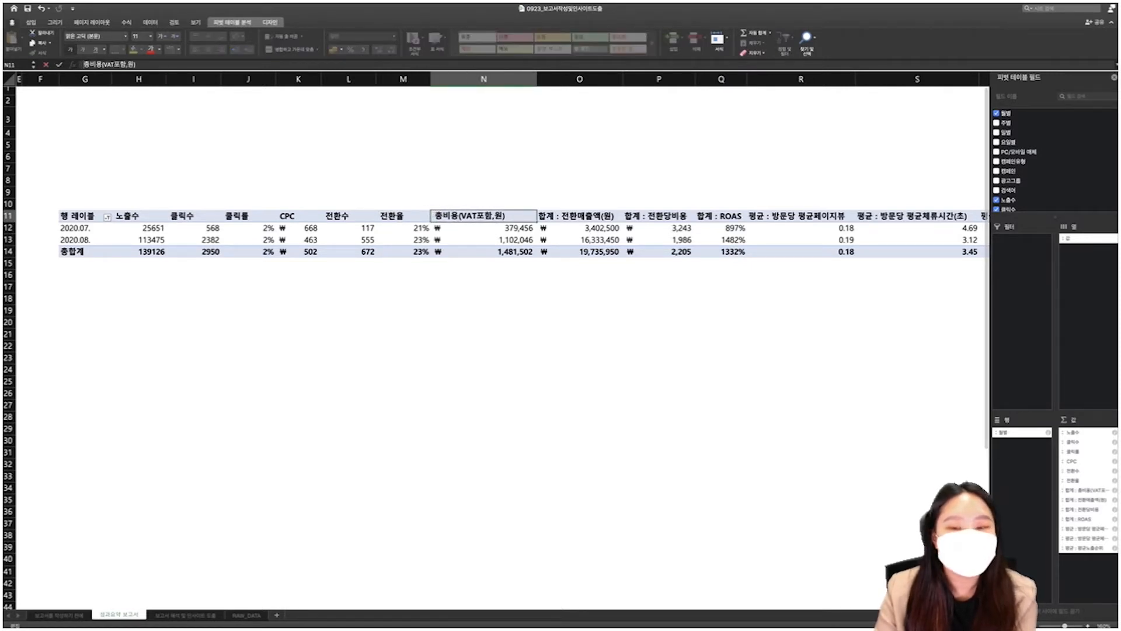
{"action": "key", "text": "Tab"}
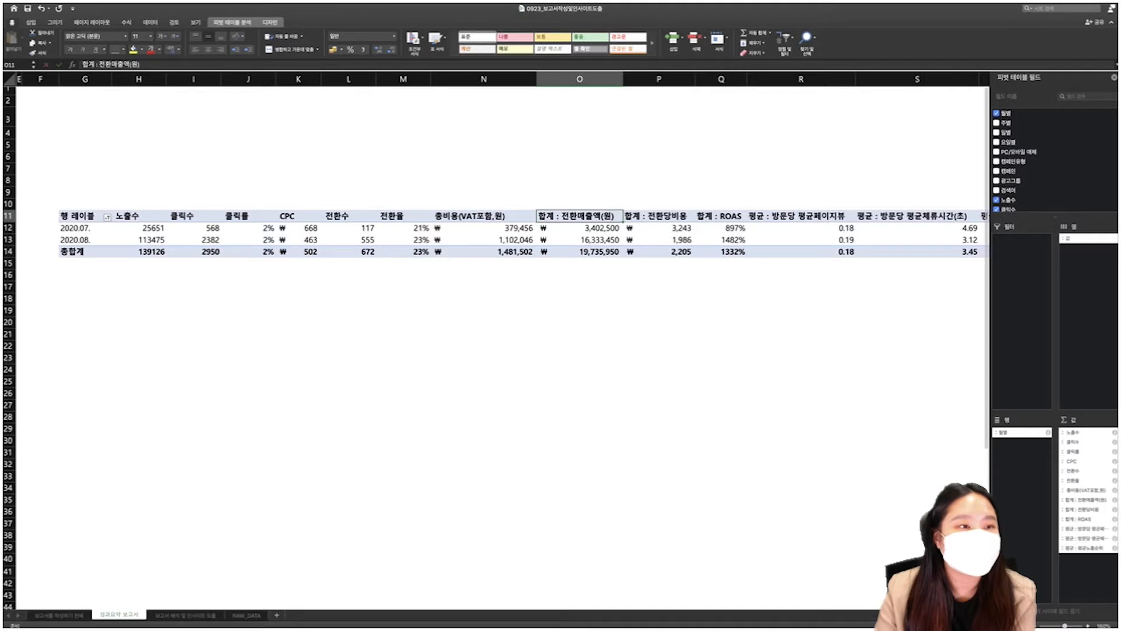
{"action": "left_click_drag", "start_coordinate": [99, 65], "coordinate": [82, 65]}
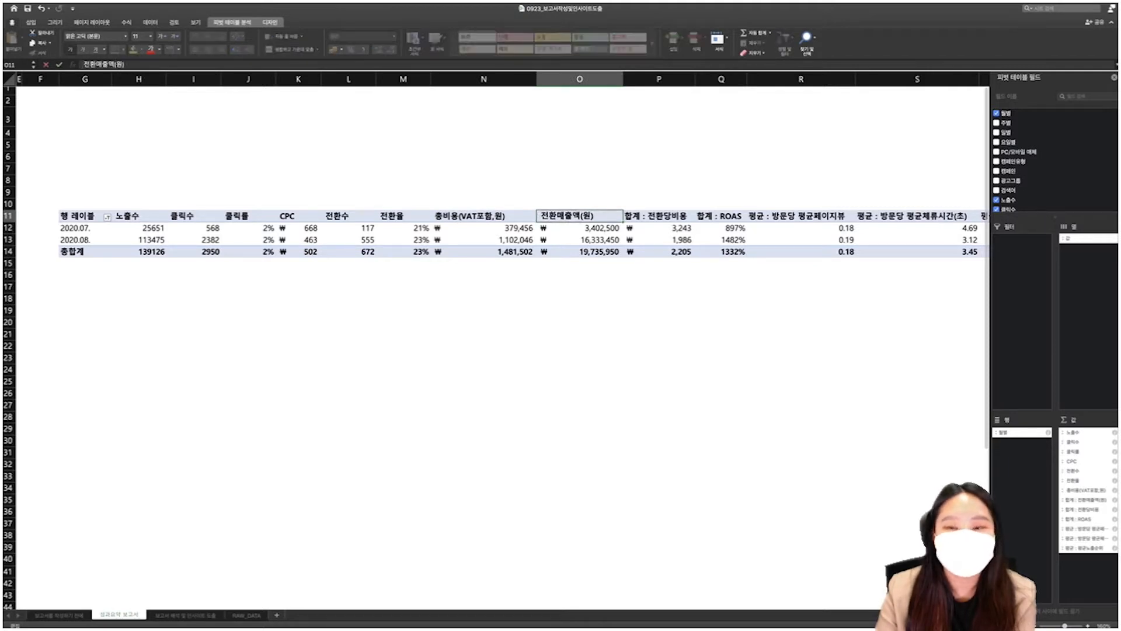
{"action": "key", "text": "Tab"}
{"action": "left_click_drag", "start_coordinate": [99, 65], "coordinate": [82, 65]}
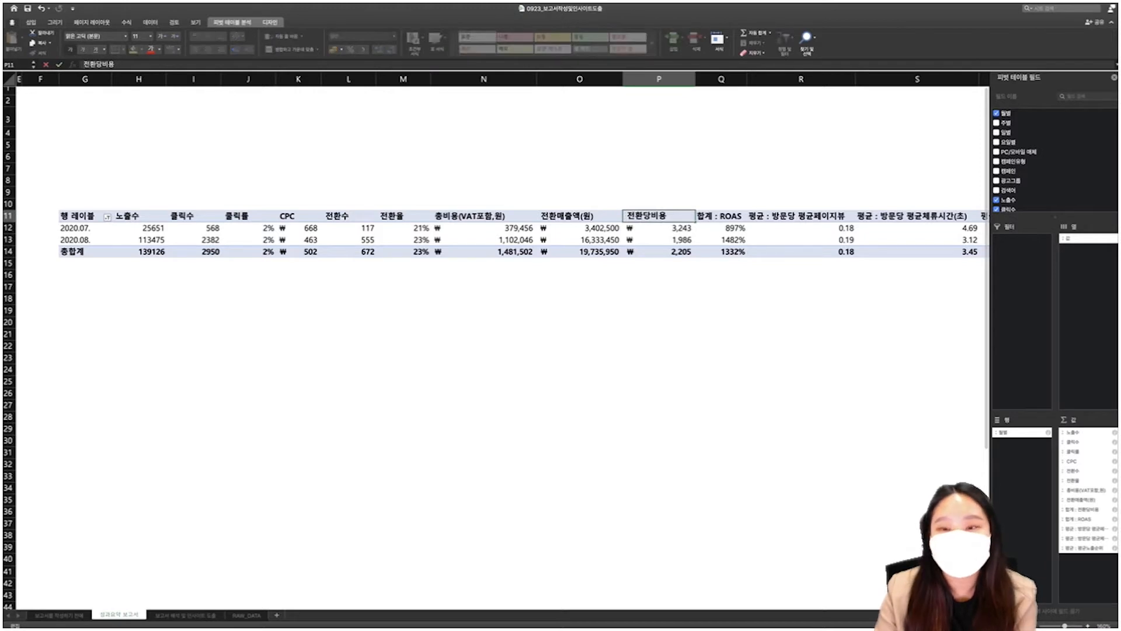
{"action": "key", "text": "Tab"}
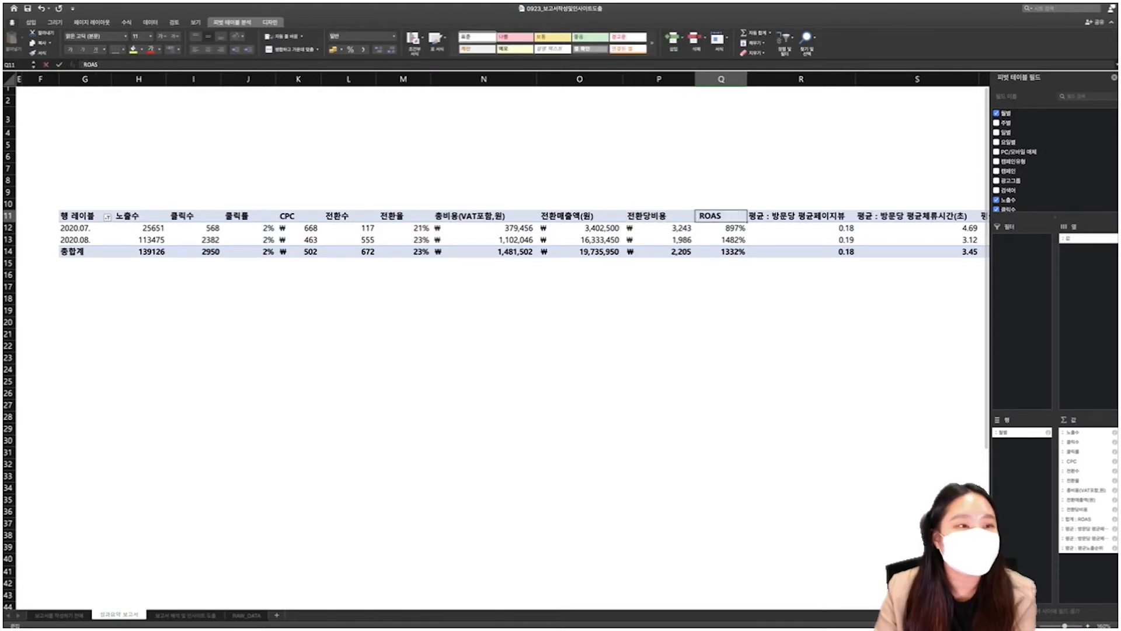
Shorten the 합계 : ROAS header in Q11 to ROAS with a leading space
{"action": "left_click_drag", "start_coordinate": [98, 65], "coordinate": [82, 64]}
{"action": "key", "text": "BackSpace"}
{"action": "key", "text": "Tab"}
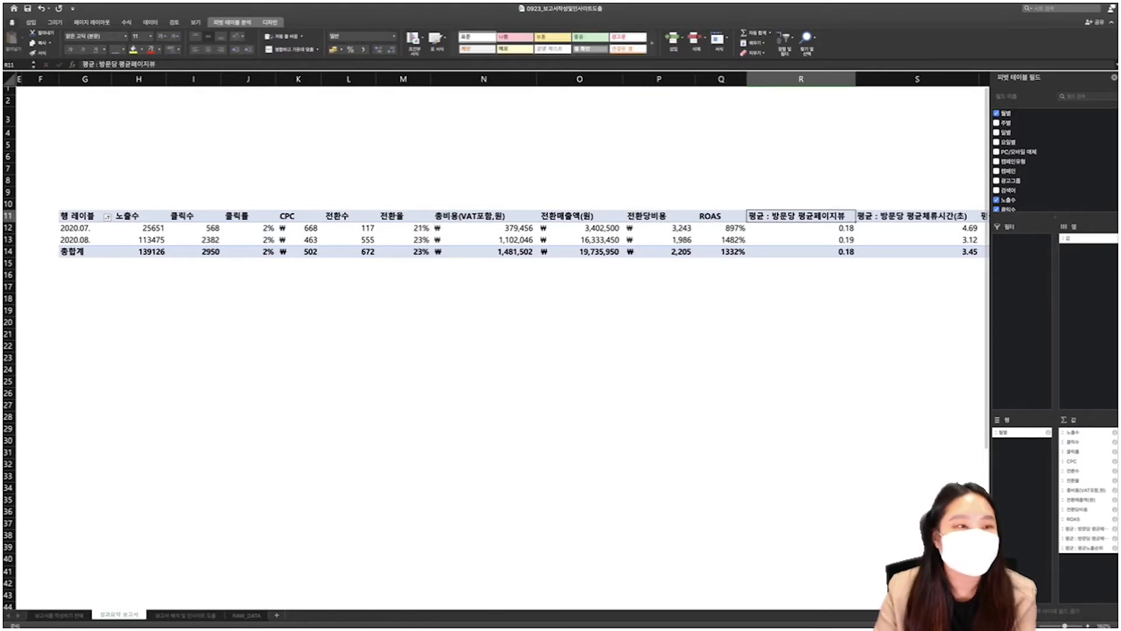
Rename the 평균 : 방문당 평균페이지뷰 header in R11 to 평균페이지뷰
{"action": "left_click_drag", "start_coordinate": [98, 65], "coordinate": [88, 65]}
{"action": "key", "text": "BackSpace"}
{"action": "key", "text": "BackSpace"}
{"action": "key", "text": "Return"}
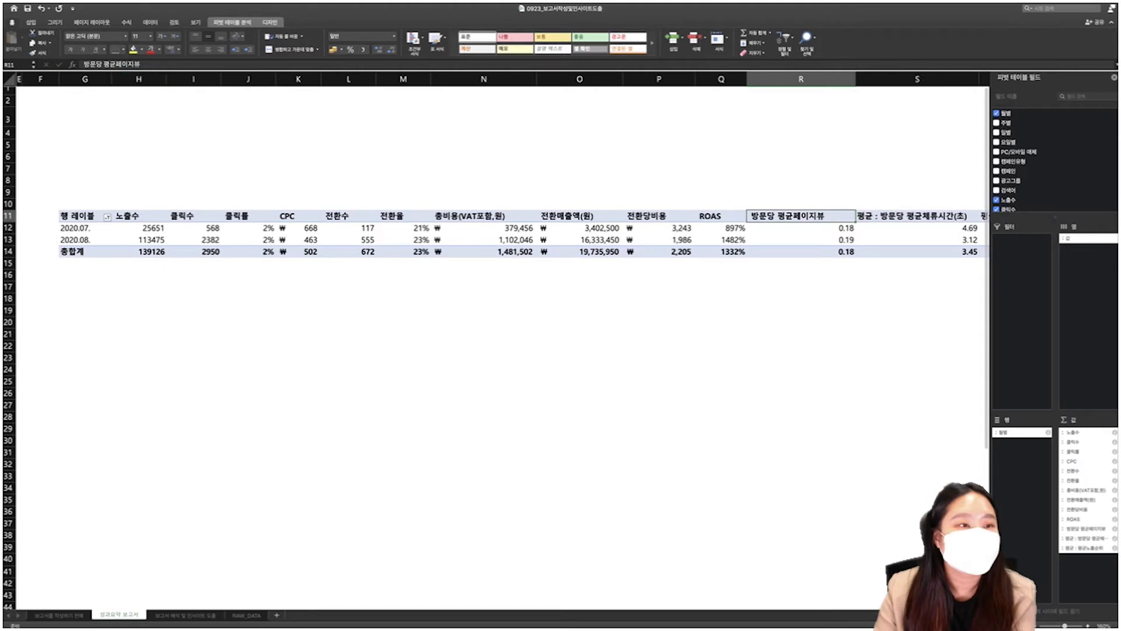
{"action": "left_click_drag", "start_coordinate": [83, 64], "coordinate": [100, 65]}
{"action": "key", "text": "BackSpace"}
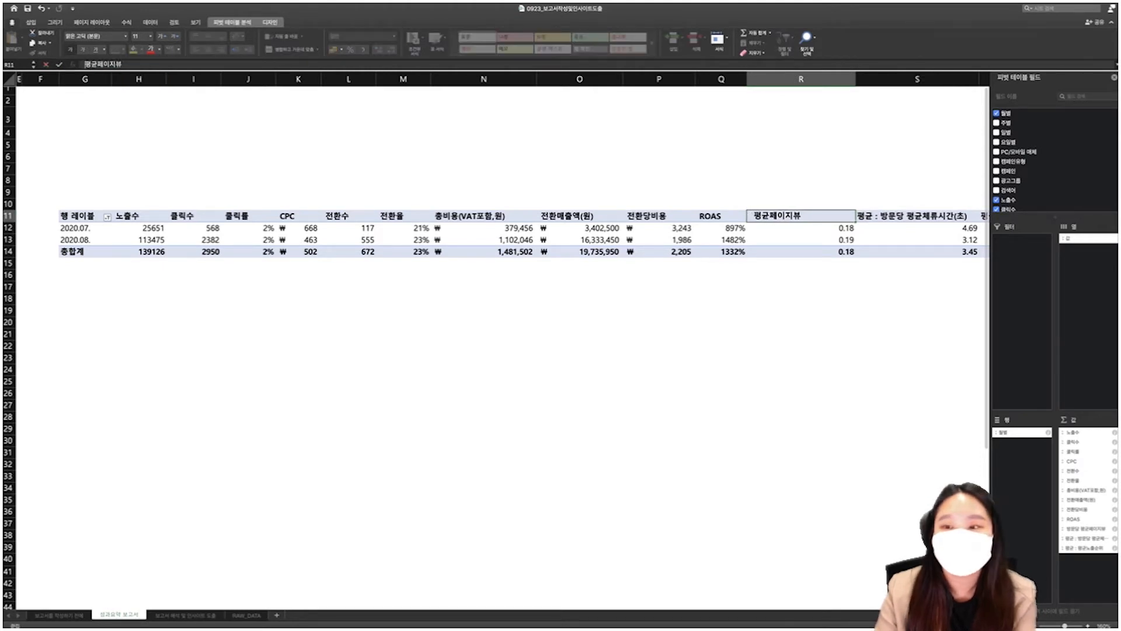
{"action": "key", "text": "Tab"}
Remove the 평균 : prefix from the 방문당 평균체류시간(초) and 평균노출순위 headers
{"action": "left_click_drag", "start_coordinate": [83, 64], "coordinate": [100, 65]}
{"action": "key", "text": "BackSpace"}
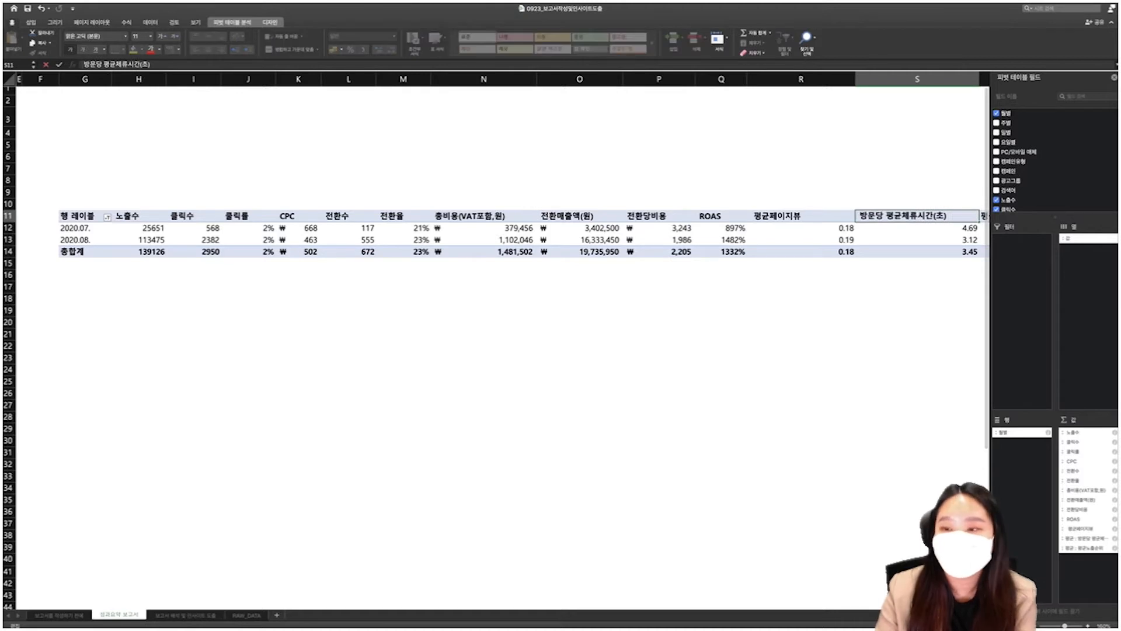
{"action": "key", "text": "Tab"}
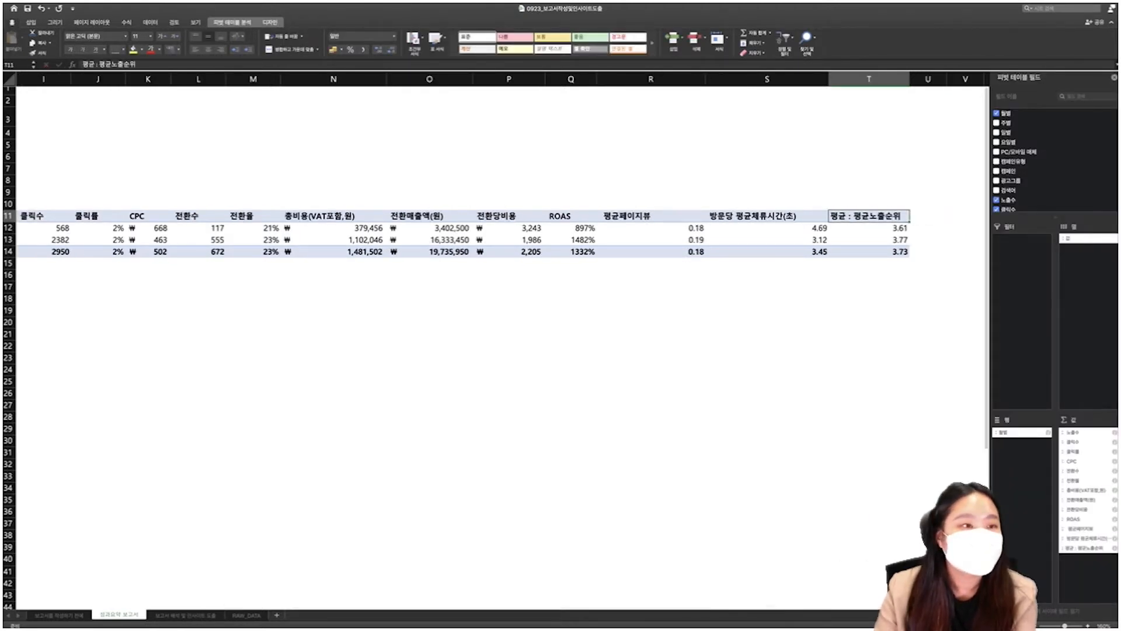
{"action": "left_click_drag", "start_coordinate": [84, 65], "coordinate": [100, 64]}
{"action": "key", "text": "BackSpace"}
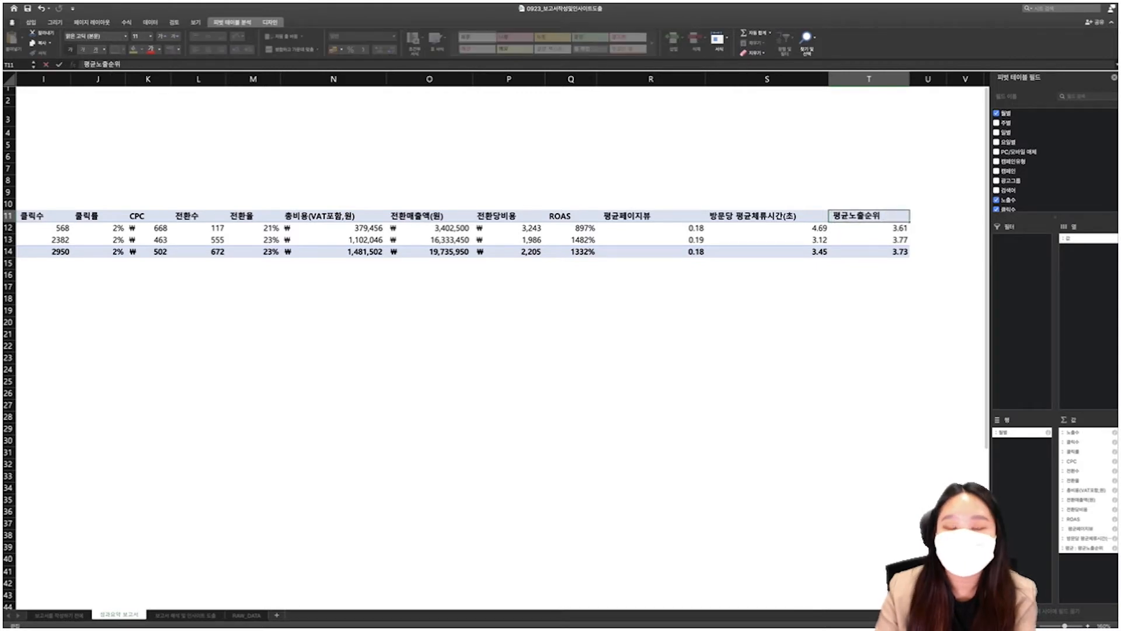
Shorten the 방문당 평균체류시간(초) header in S11 to 평균체류시간(초)
{"action": "left_click", "coordinate": [766, 216]}
{"action": "left_click_drag", "start_coordinate": [84, 65], "coordinate": [102, 64]}
{"action": "key", "text": "BackSpace"}
{"action": "left_click", "coordinate": [333, 168]}
{"action": "left_click", "coordinate": [253, 168]}
{"action": "left_click", "coordinate": [198, 168]}
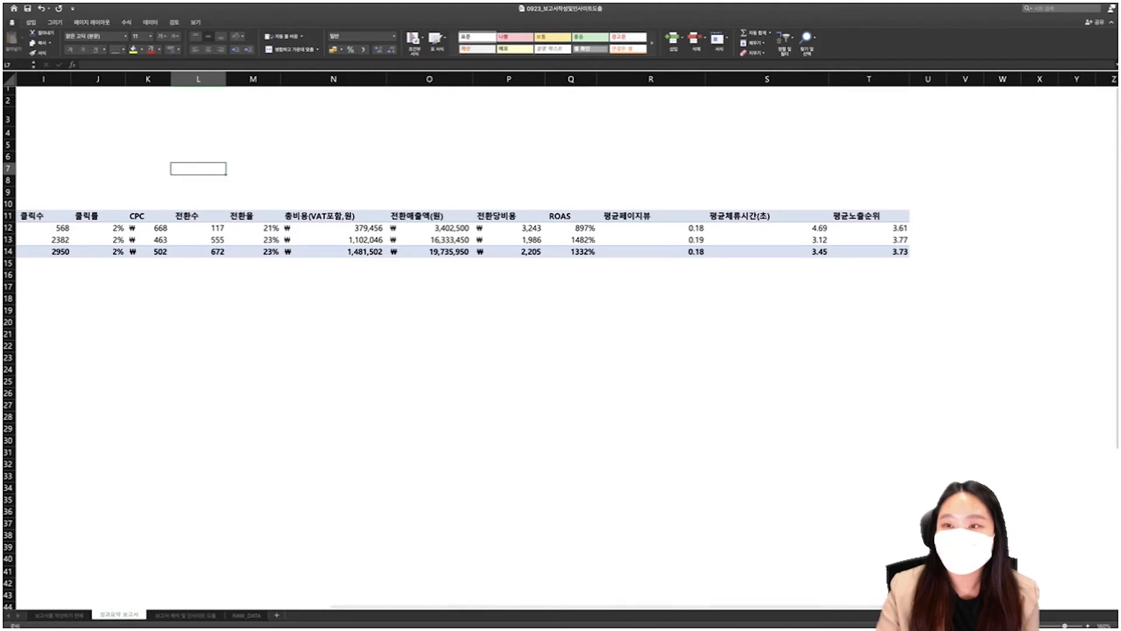
Autofit columns G to T to their contents and narrow the empty column F beside the process notes
{"action": "left_click", "coordinate": [869, 79]}
{"action": "left_click_drag", "start_coordinate": [869, 78], "coordinate": [447, 79]}
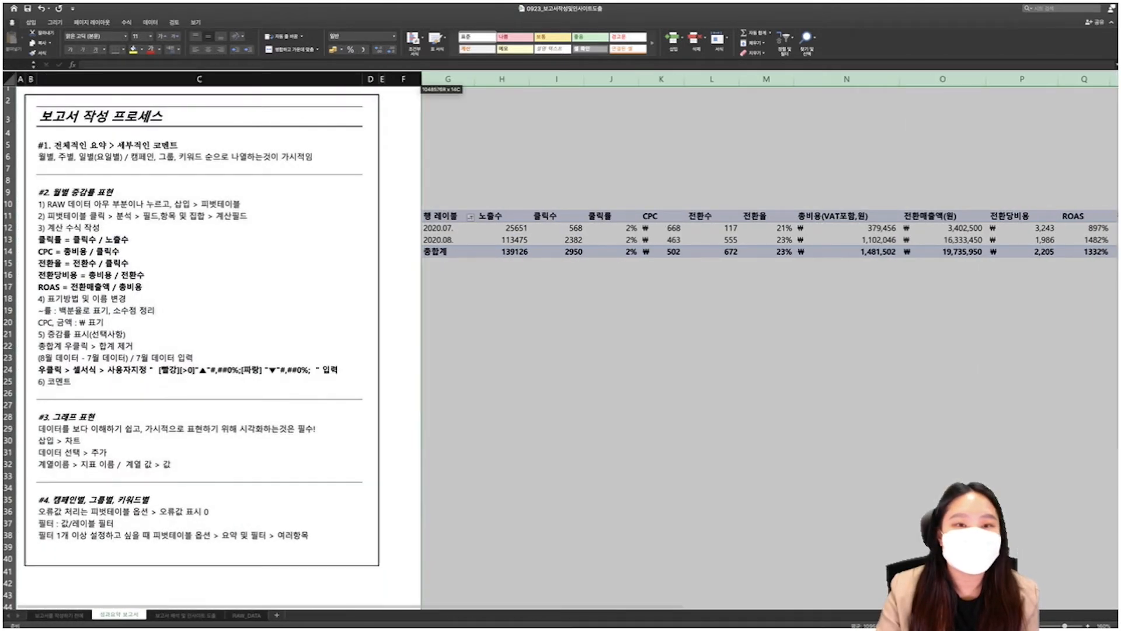
{"action": "double_click", "coordinate": [474, 79]}
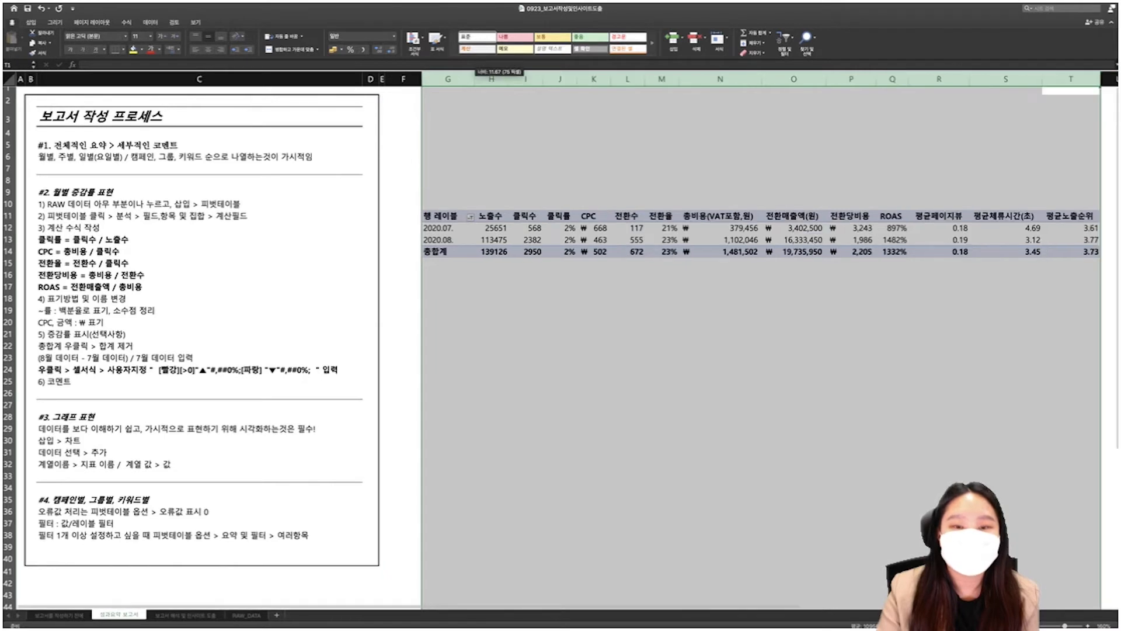
{"action": "left_click", "coordinate": [720, 345]}
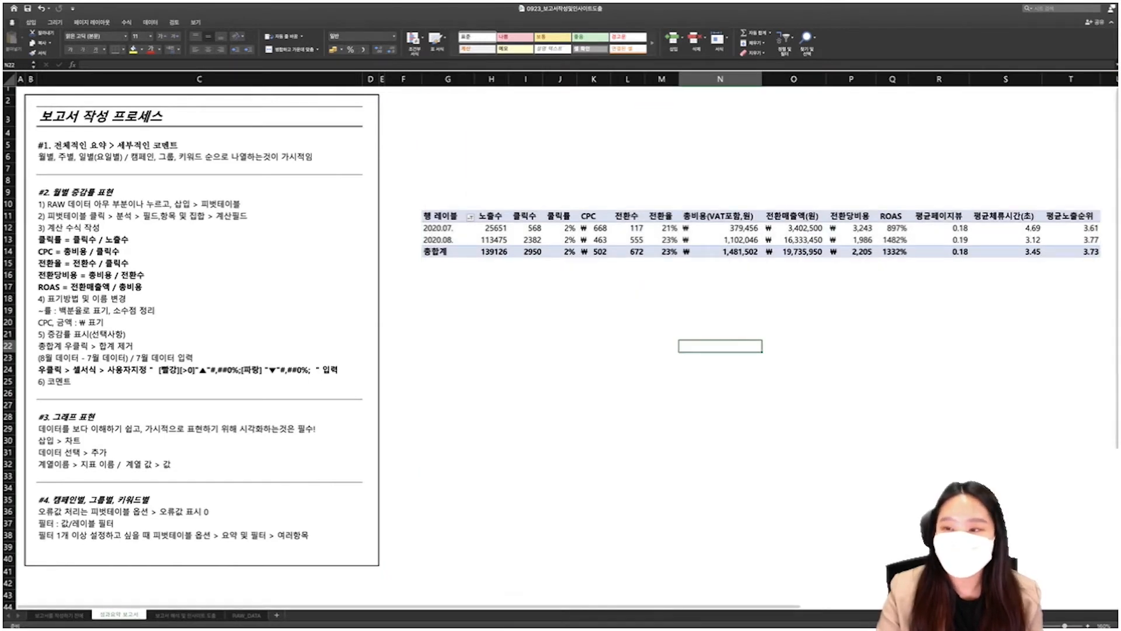
{"action": "left_click_drag", "start_coordinate": [420, 79], "coordinate": [393, 78]}
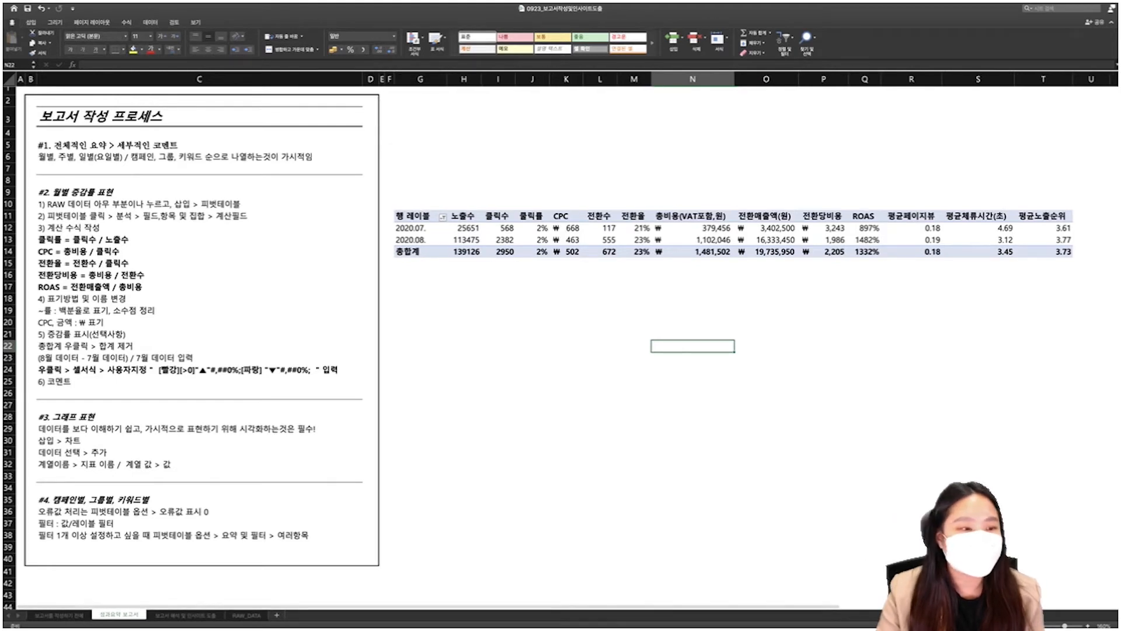
Review the #2 월별 증감률 표현 notes from pivot table insertion to ₩ notation against the formatted pivot columns
{"action": "left_click_drag", "start_coordinate": [198, 322], "coordinate": [199, 204]}
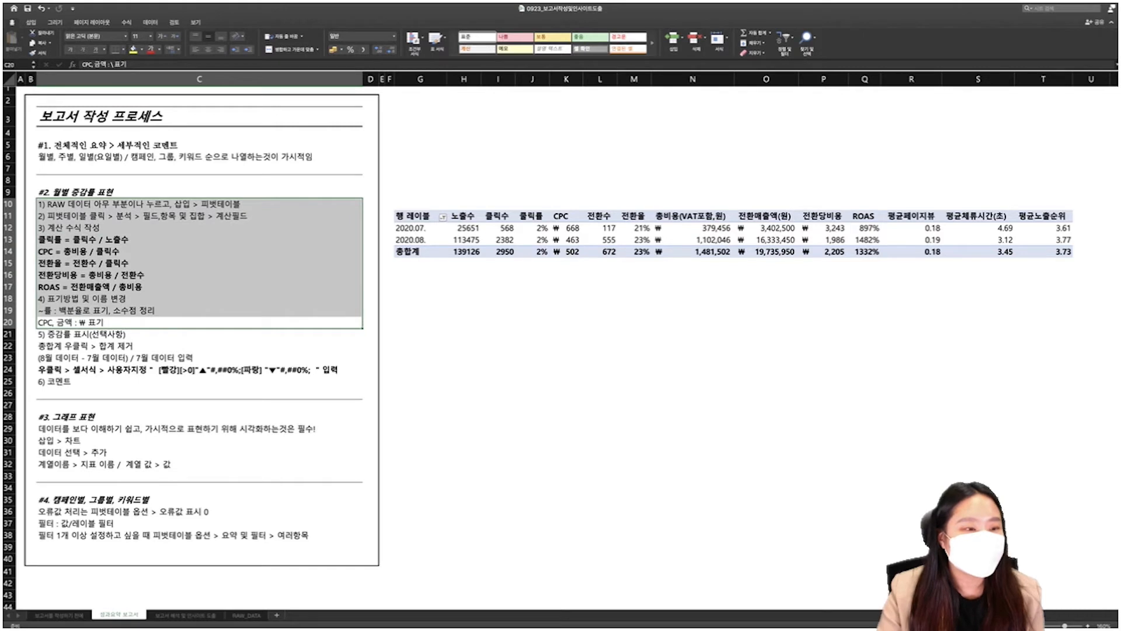
{"action": "left_click", "coordinate": [198, 322]}
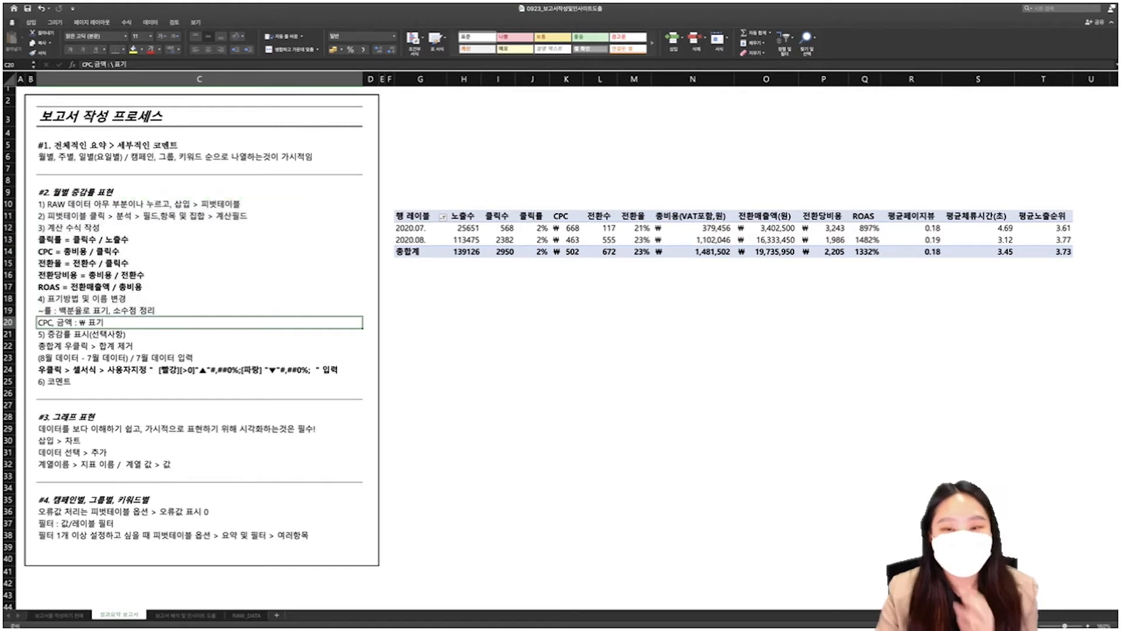
{"action": "left_click_drag", "start_coordinate": [634, 228], "coordinate": [634, 251]}
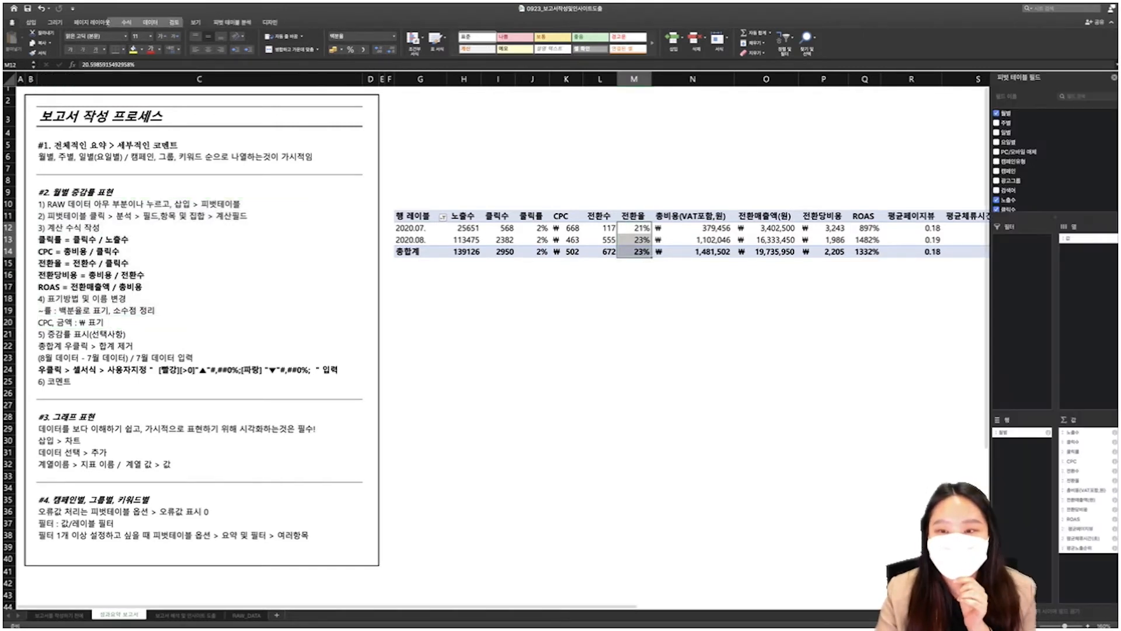
{"action": "left_click_drag", "start_coordinate": [823, 228], "coordinate": [823, 240]}
{"action": "left_click", "coordinate": [766, 275]}
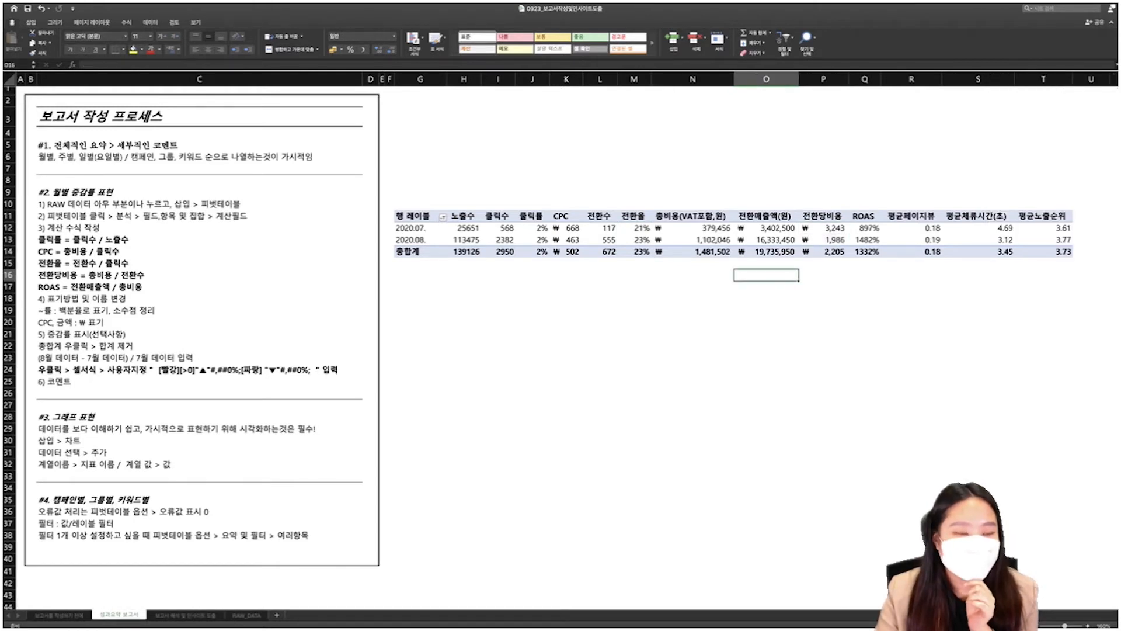
{"action": "left_click", "coordinate": [199, 192]}
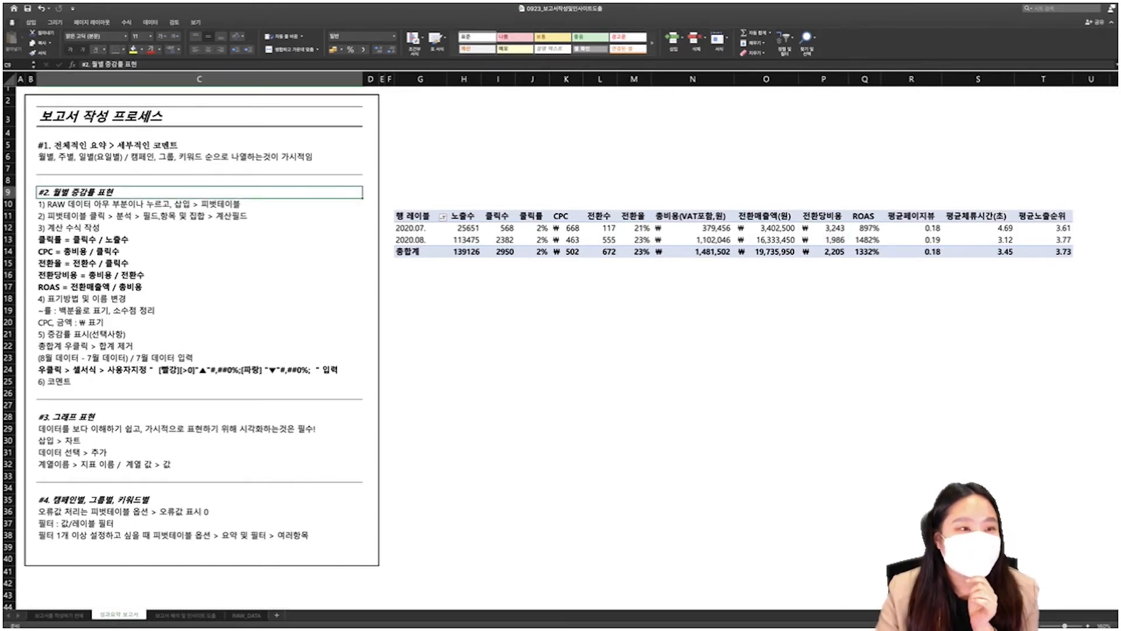
Highlight the #2 월별 증감률 표현 heading in C9 with a yellow fill
{"action": "left_click", "coordinate": [133, 49]}
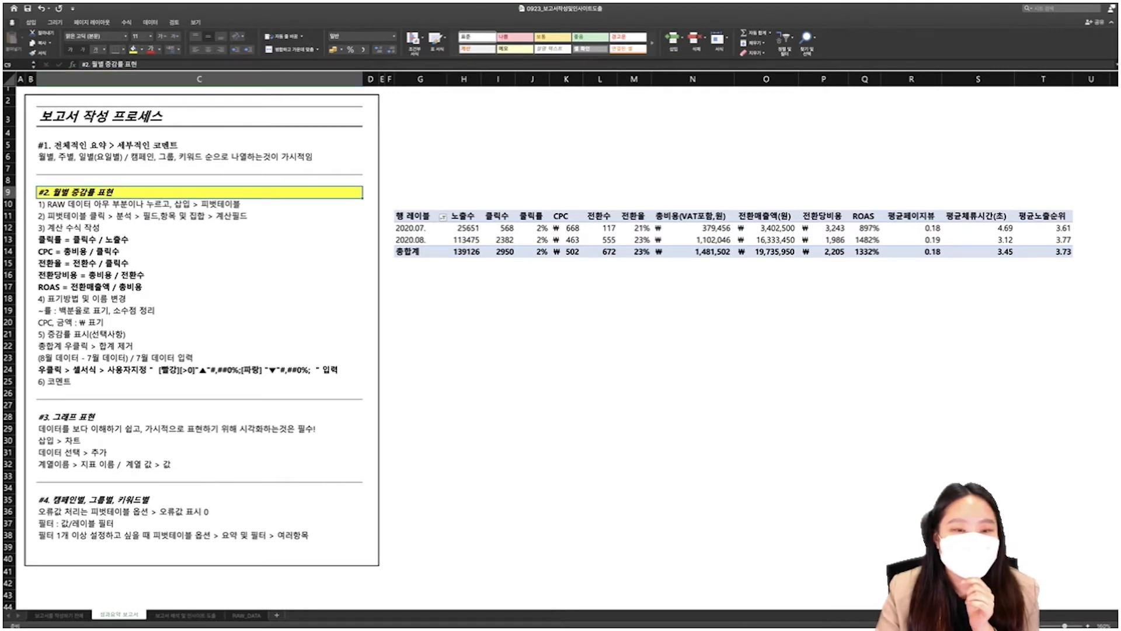
{"action": "left_click", "coordinate": [464, 252]}
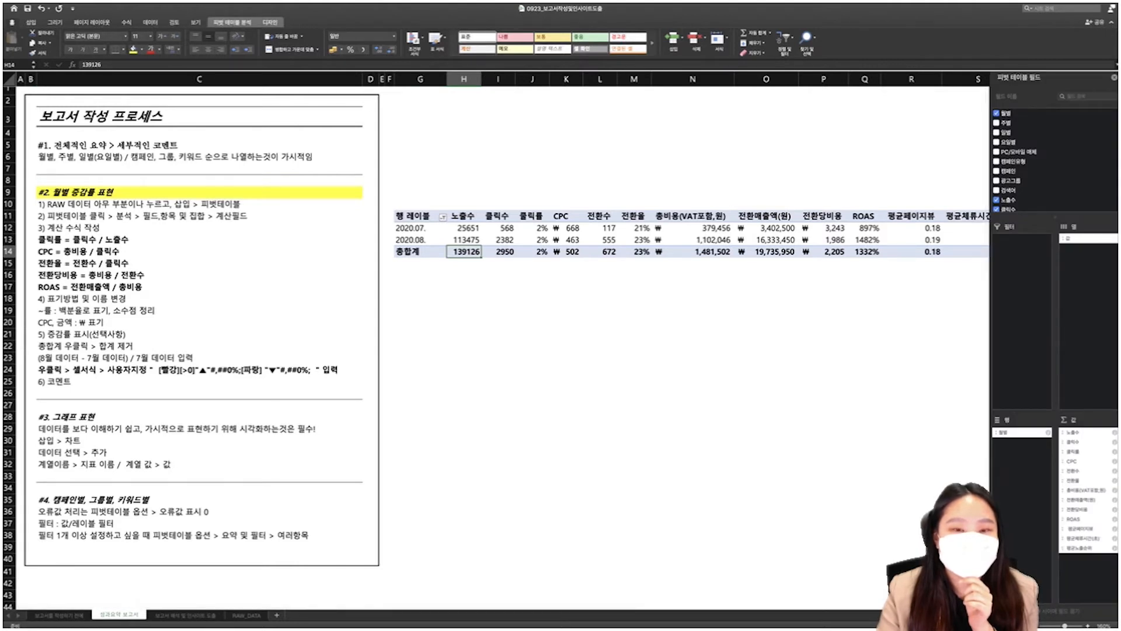
{"action": "left_click", "coordinate": [600, 287]}
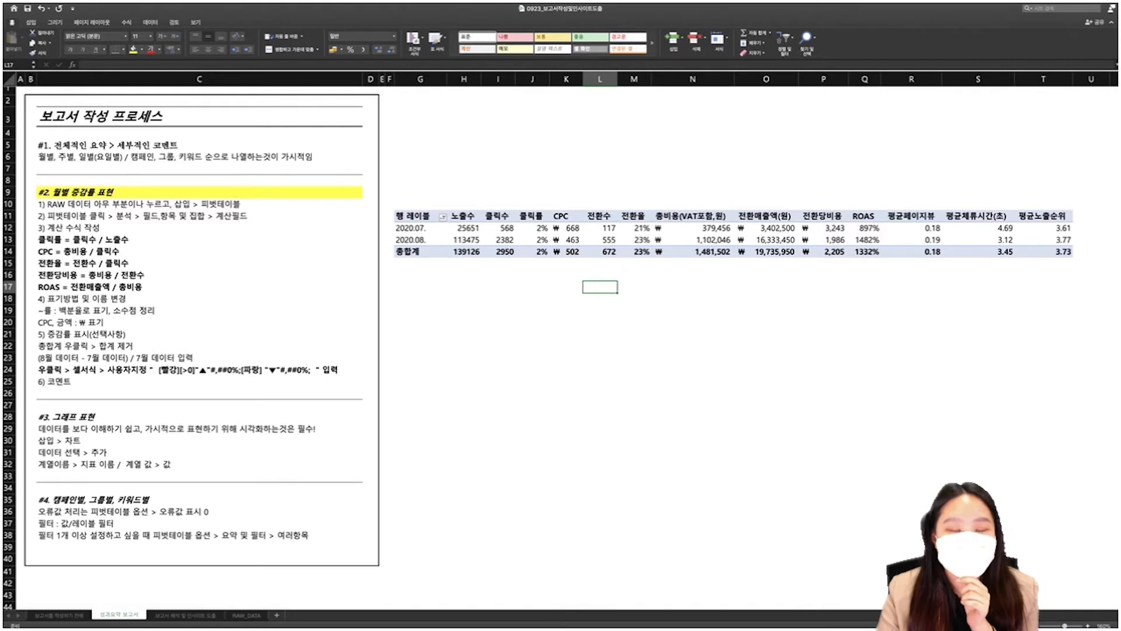
Remove the 총합계 grand total row from the monthly pivot table
{"action": "left_click", "coordinate": [408, 251]}
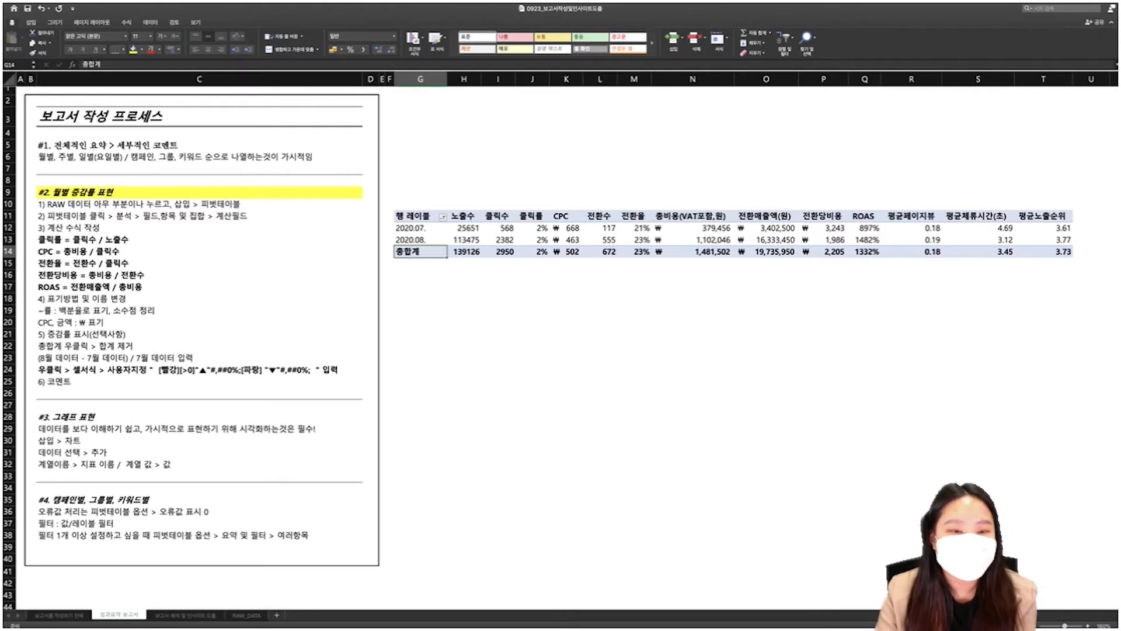
{"action": "right_click", "coordinate": [413, 251]}
{"action": "mouse_move", "coordinate": [438, 307]}
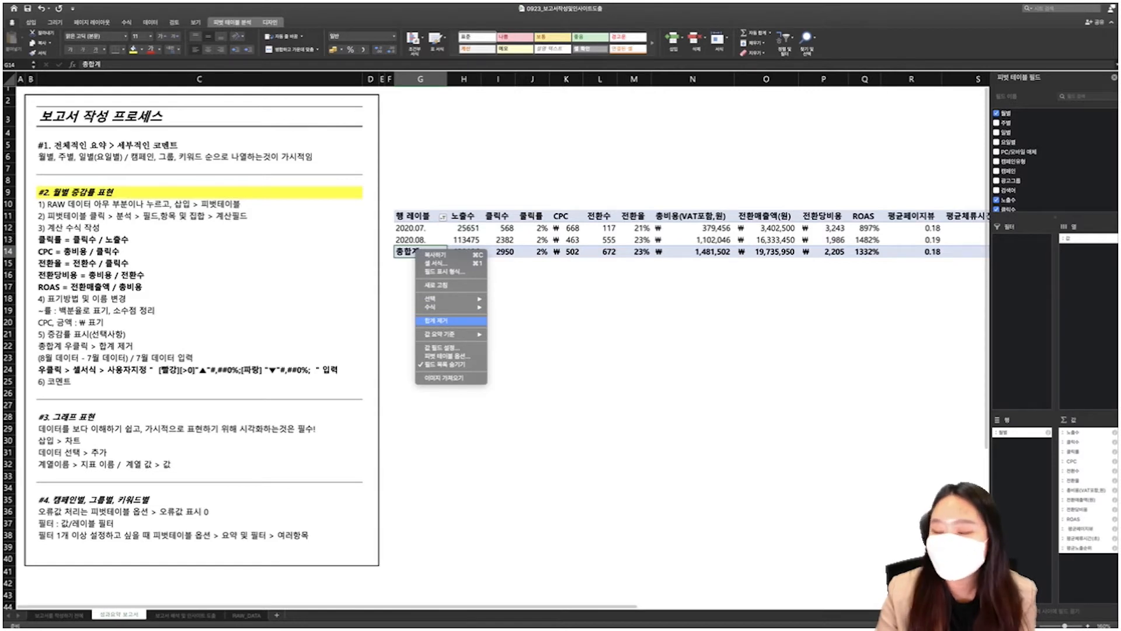
{"action": "left_click", "coordinate": [438, 321]}
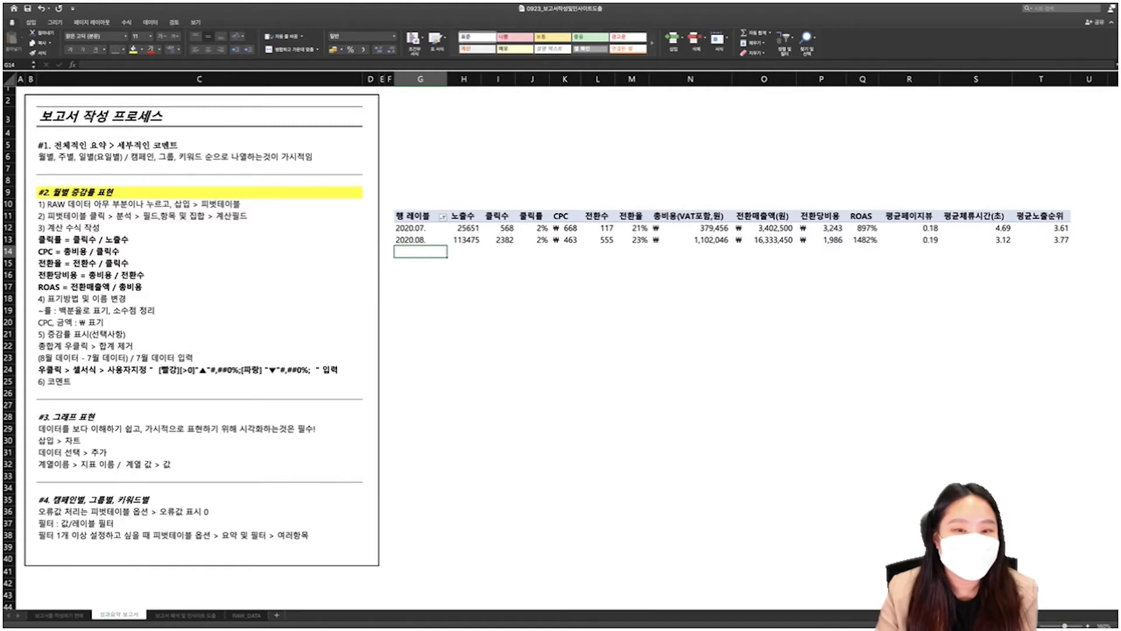
Highlight the (8월 데이터 - 7월 데이터) / 7월 데이터 입력 note in C23 in yellow
{"action": "left_click", "coordinate": [464, 251]}
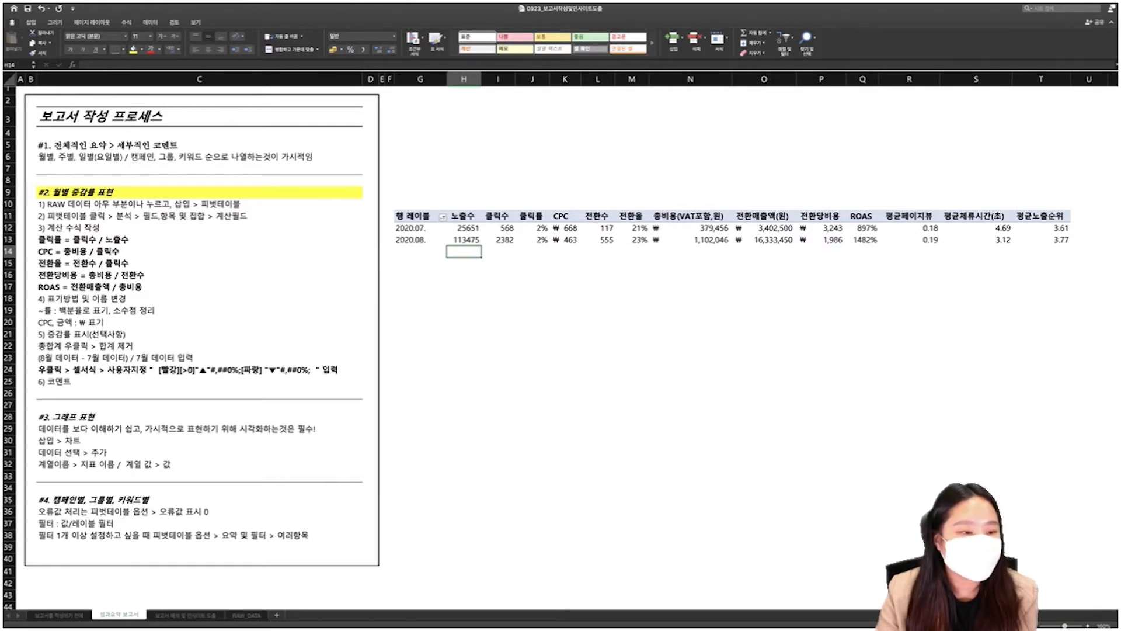
{"action": "left_click", "coordinate": [116, 357]}
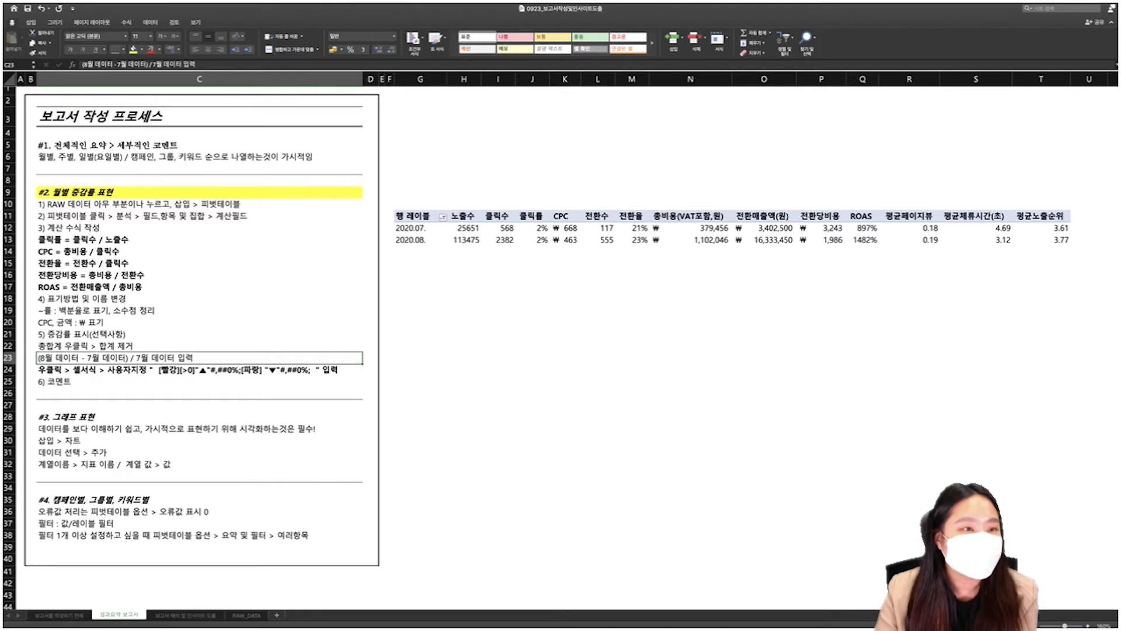
{"action": "key", "text": "F4"}
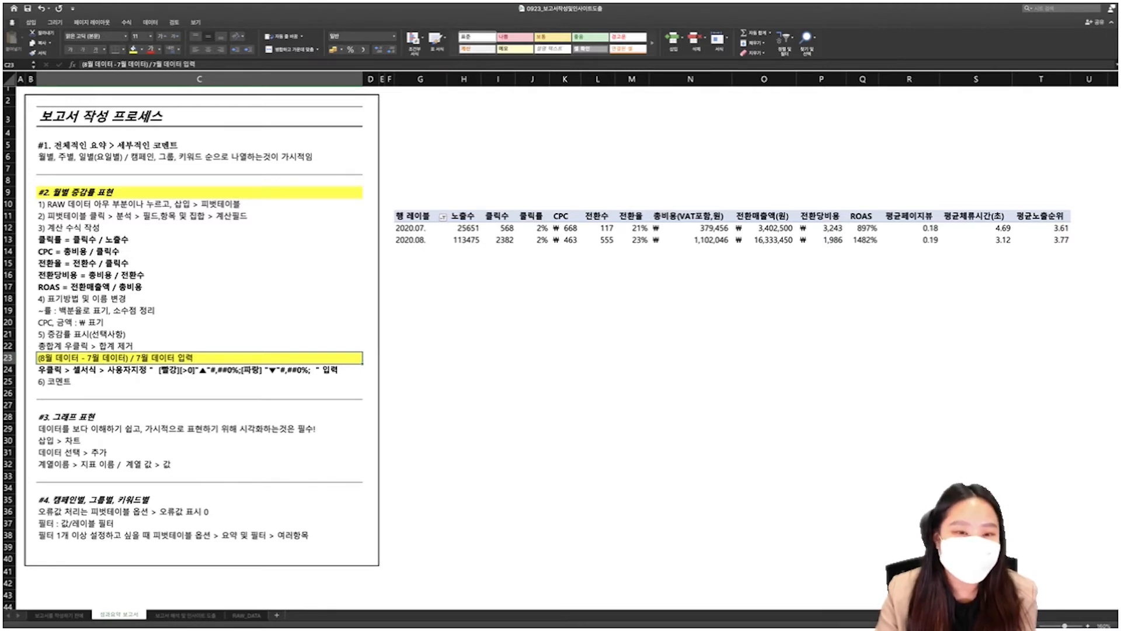
Try a GETPIVOTDATA formula in H14 subtracting July from August 노출수, fill it across to M14, and undo both
{"action": "left_click", "coordinate": [464, 251]}
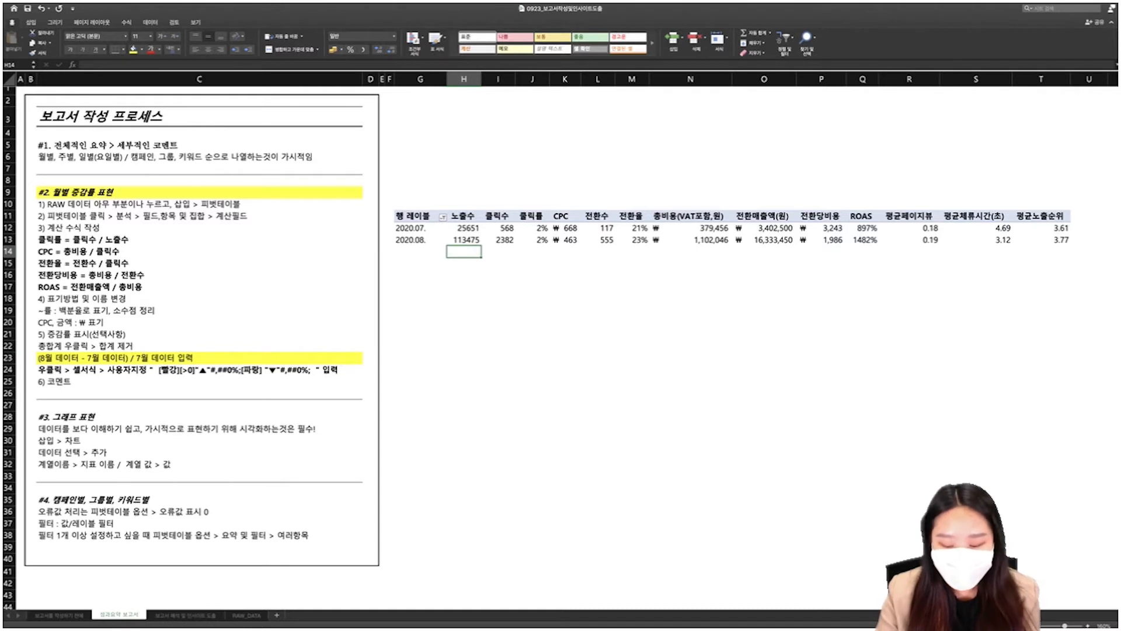
{"action": "type", "text": "="}
{"action": "key", "text": "Up"}
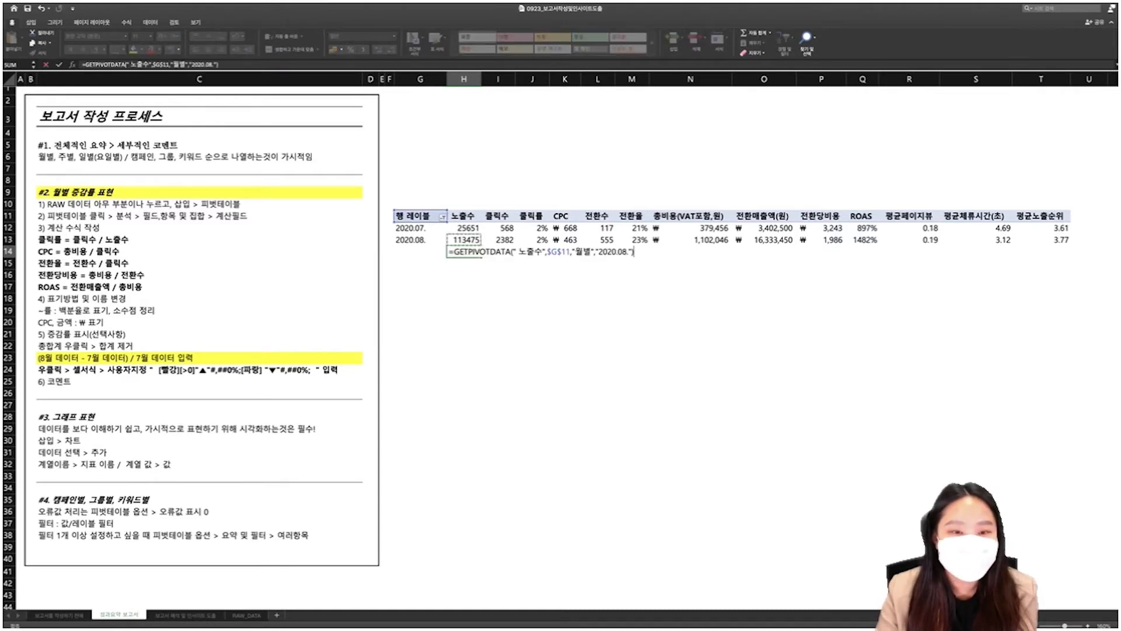
{"action": "type", "text": "-"}
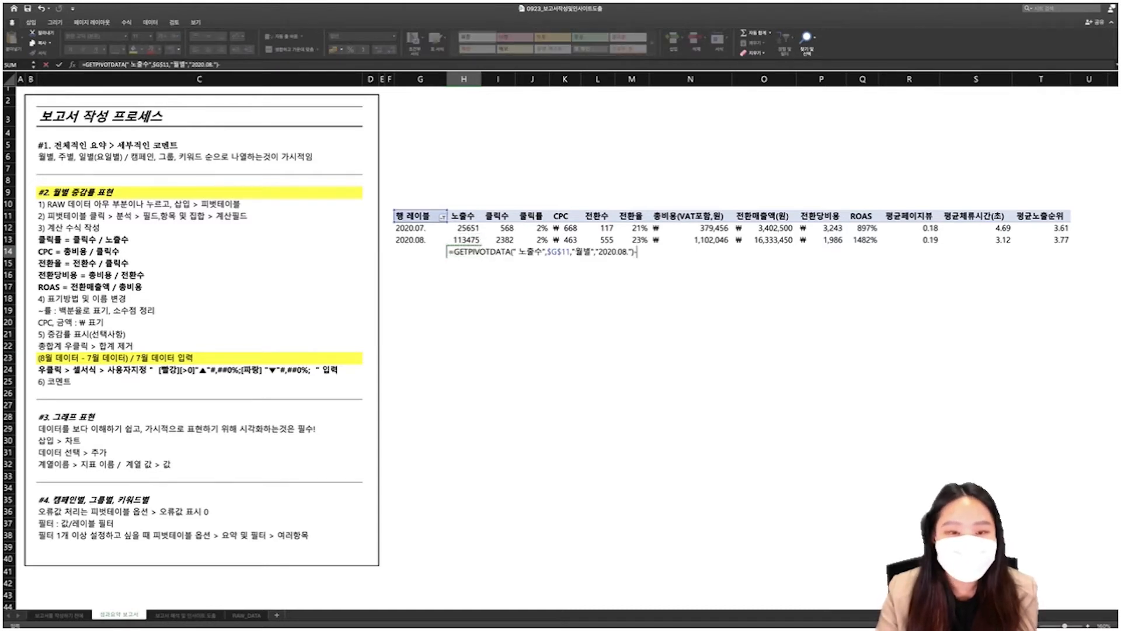
{"action": "key", "text": "Up"}
{"action": "key", "text": "Up"}
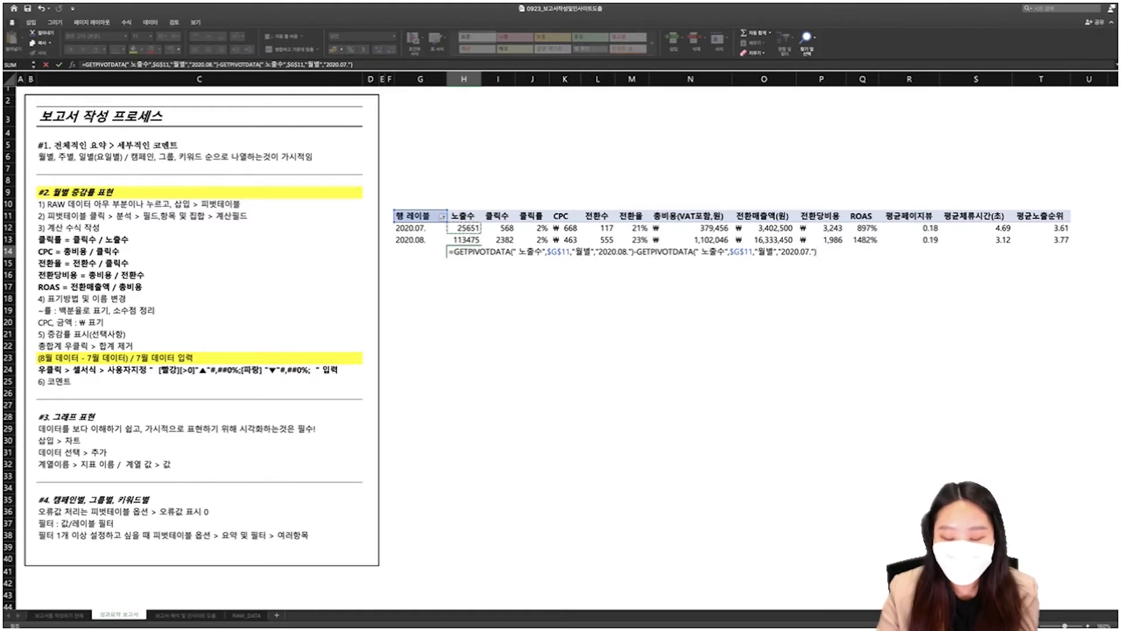
{"action": "key", "text": "ctrl+Return"}
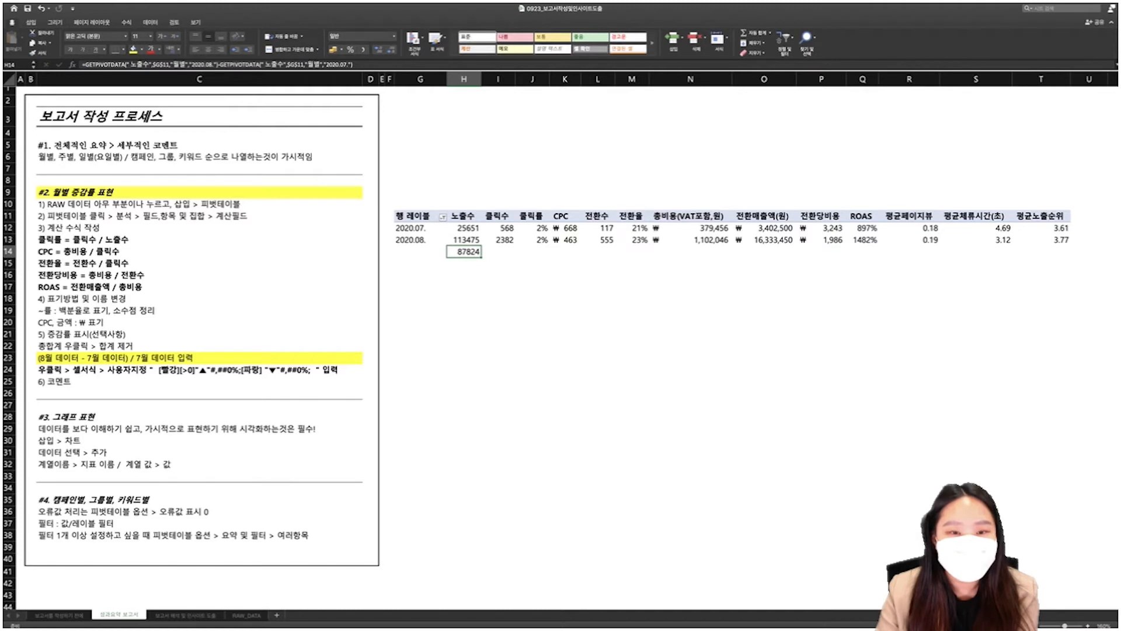
{"action": "left_click_drag", "start_coordinate": [482, 257], "coordinate": [647, 252]}
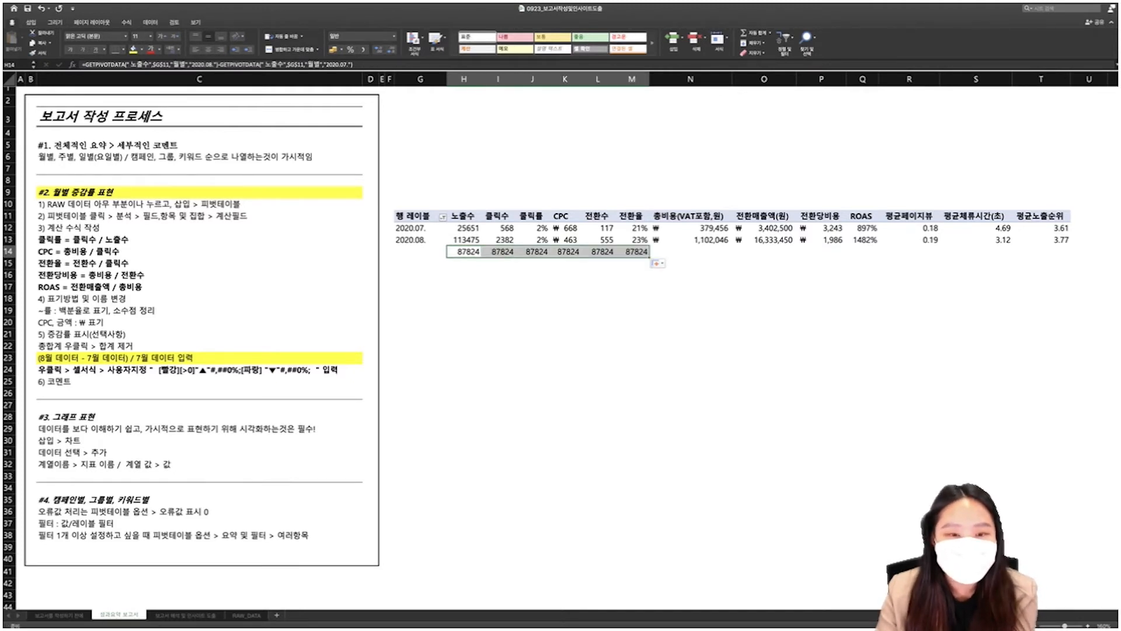
{"action": "key", "text": "ctrl+z"}
{"action": "key", "text": "ctrl+z"}
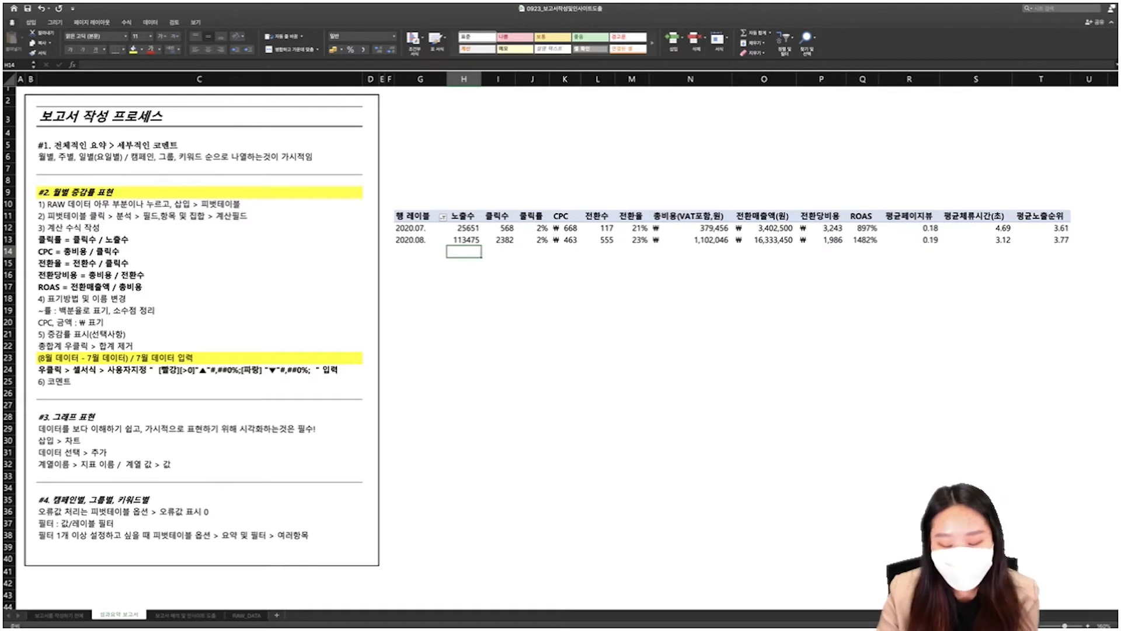
Enter =H13-H12 in H14 with plain cell references and fill it across to J14
{"action": "type", "text": "="}
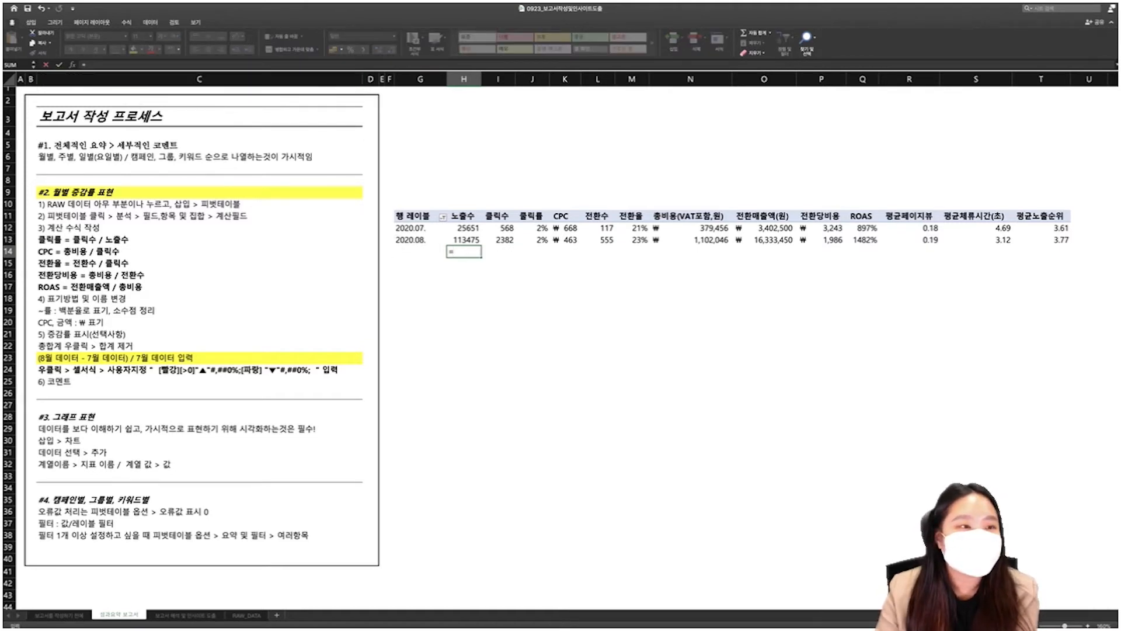
{"action": "left_click_drag", "start_coordinate": [467, 258], "coordinate": [465, 240]}
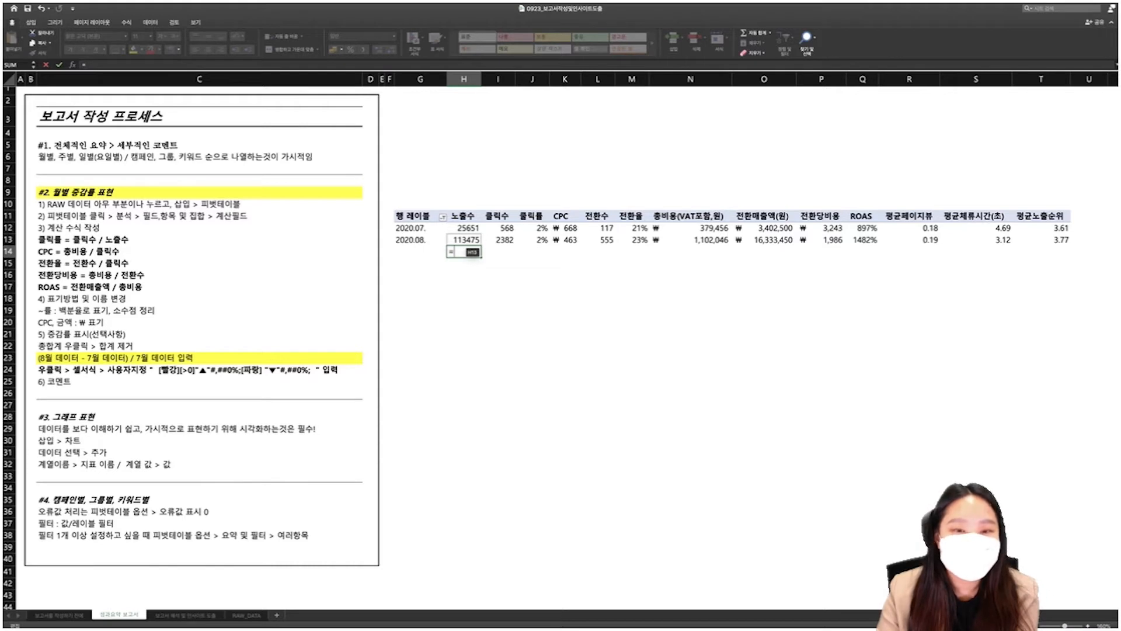
{"action": "type", "text": "h"}
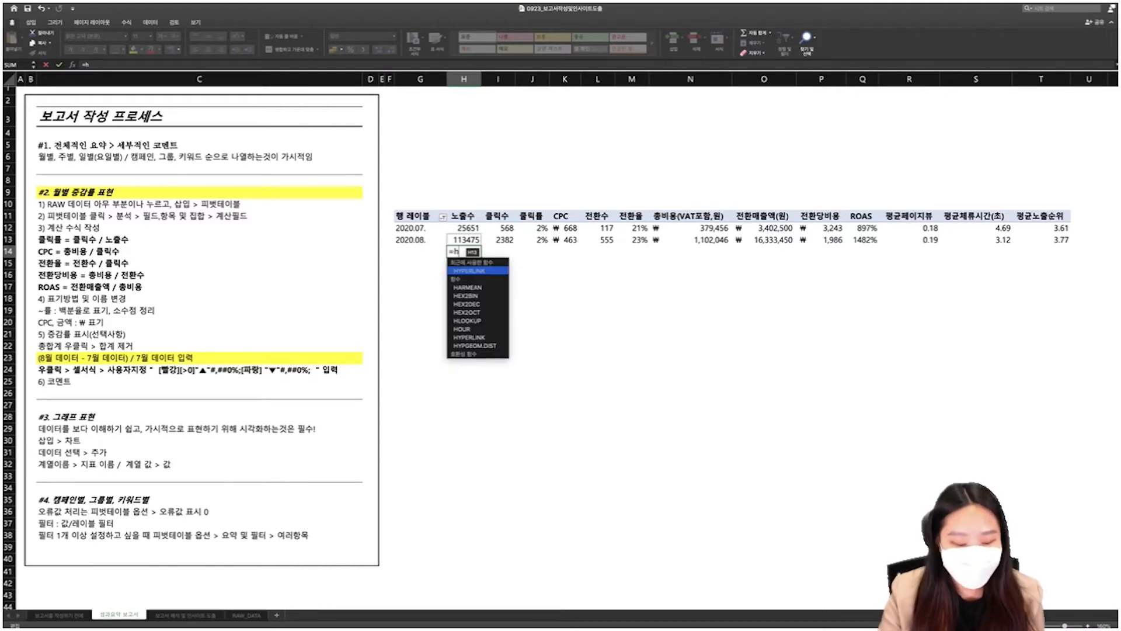
{"action": "type", "text": "13"}
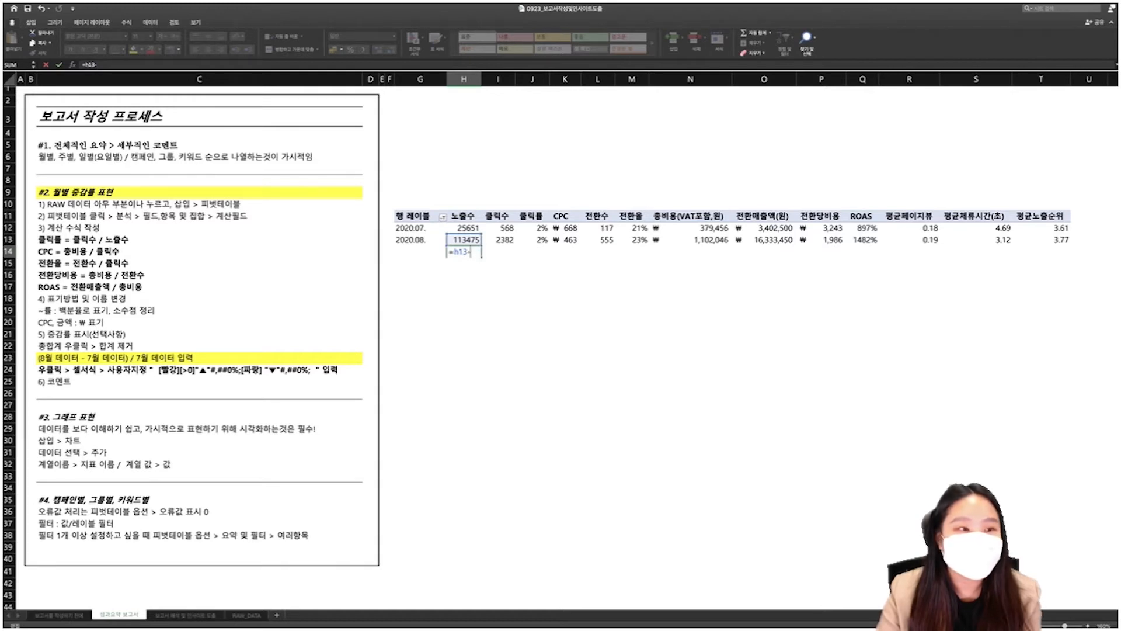
{"action": "type", "text": "-h12"}
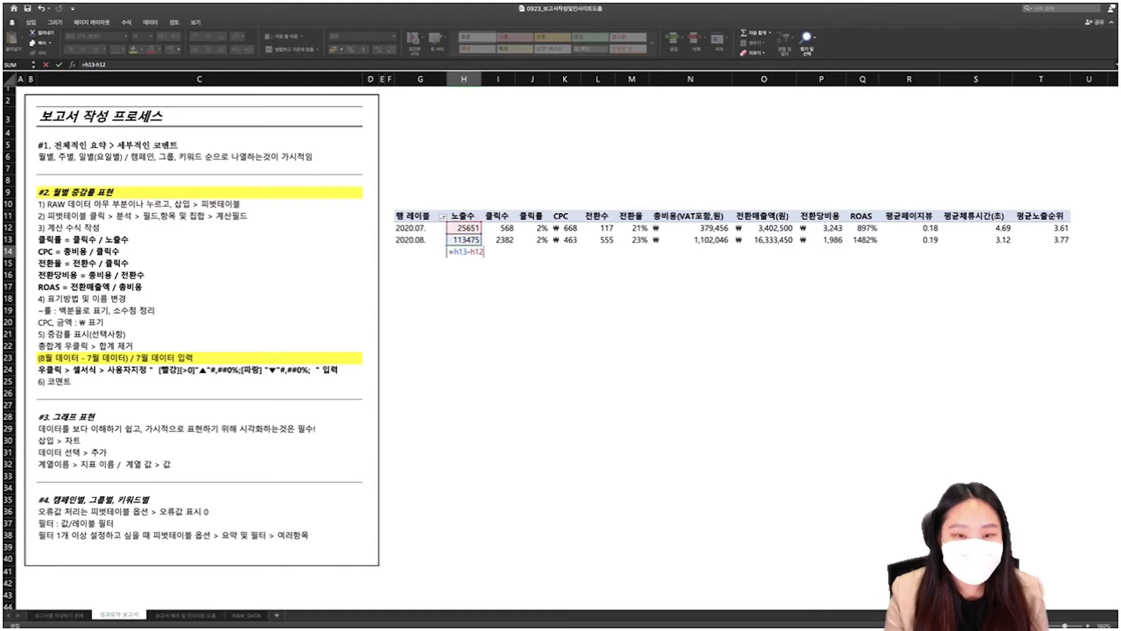
{"action": "key", "text": "Return"}
{"action": "left_click", "coordinate": [463, 251]}
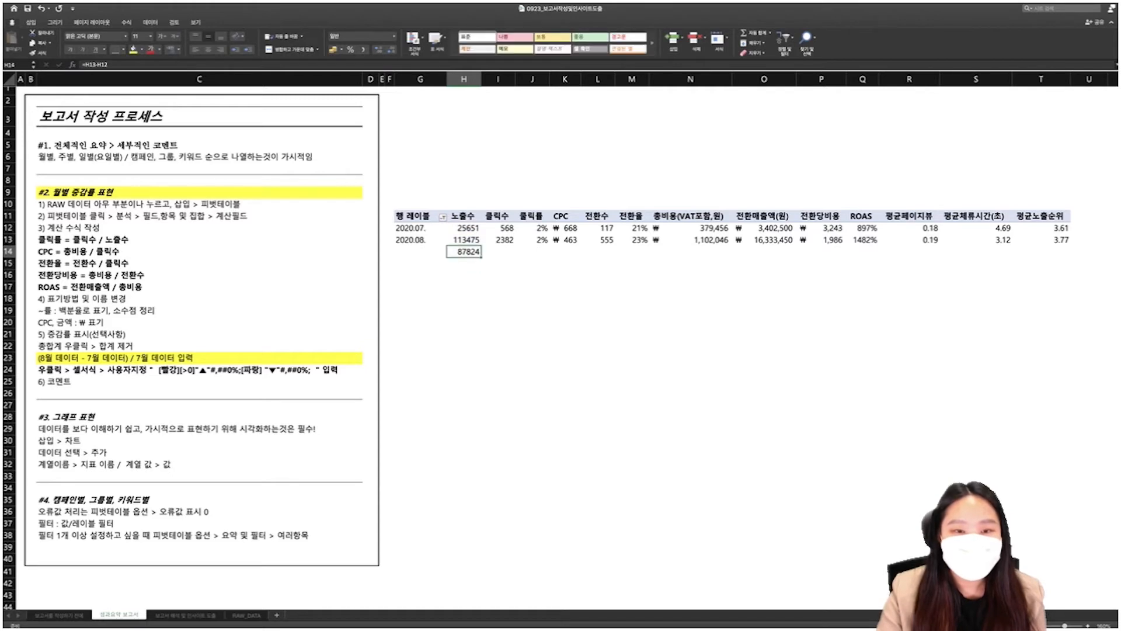
{"action": "left_click_drag", "start_coordinate": [481, 257], "coordinate": [546, 252]}
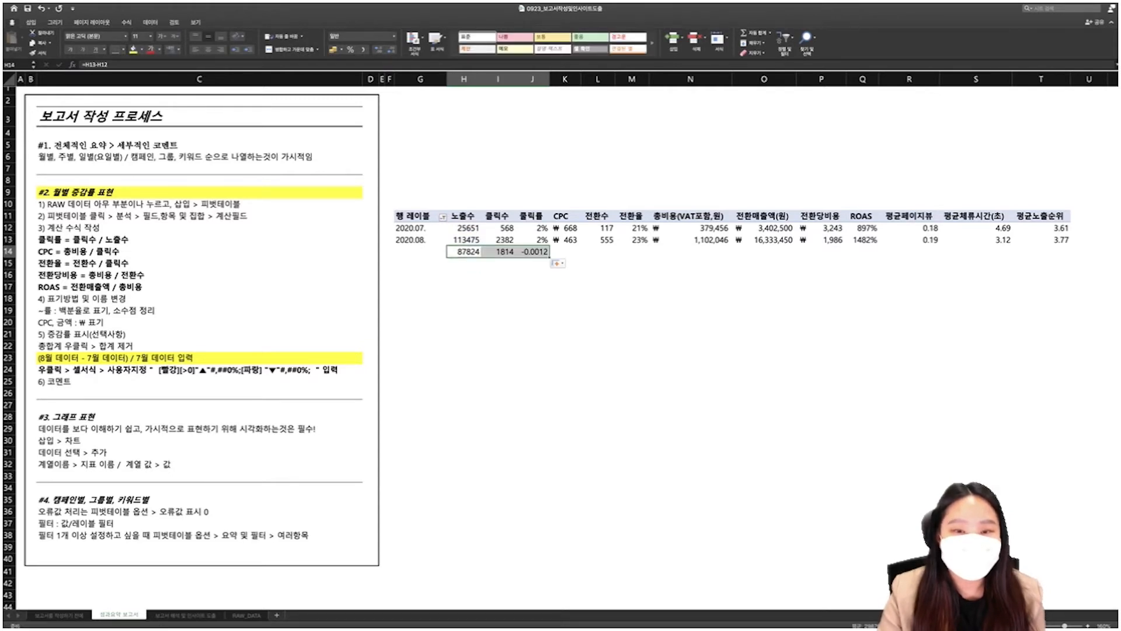
Change the H14 formula to the monthly growth rate =(H13-H12)/H12
{"action": "left_click", "coordinate": [463, 251]}
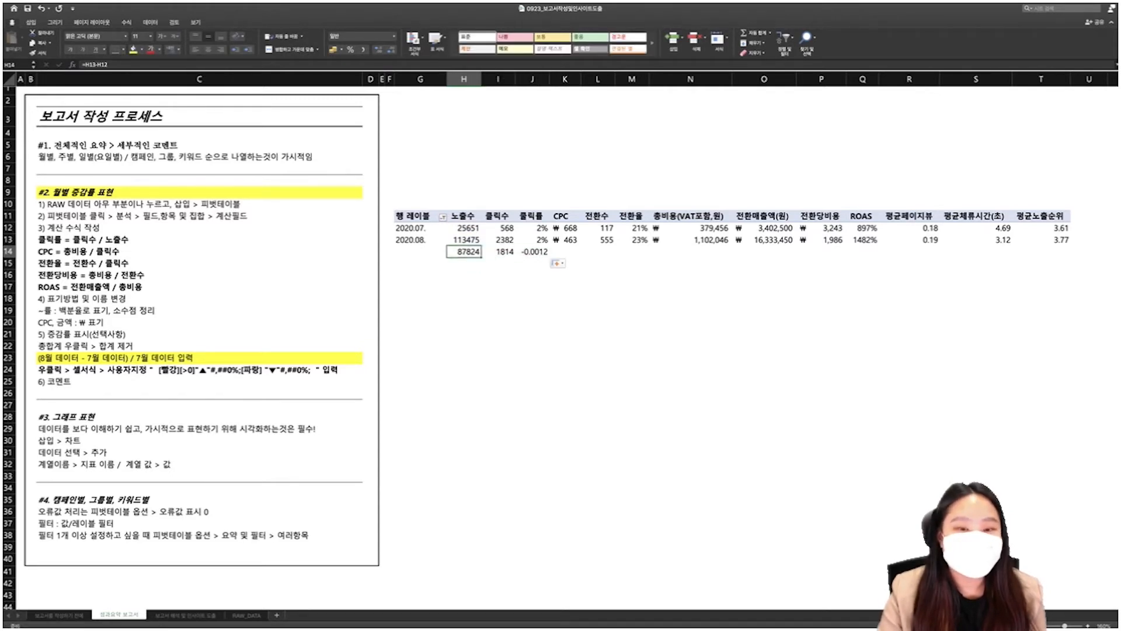
{"action": "key", "text": "F2"}
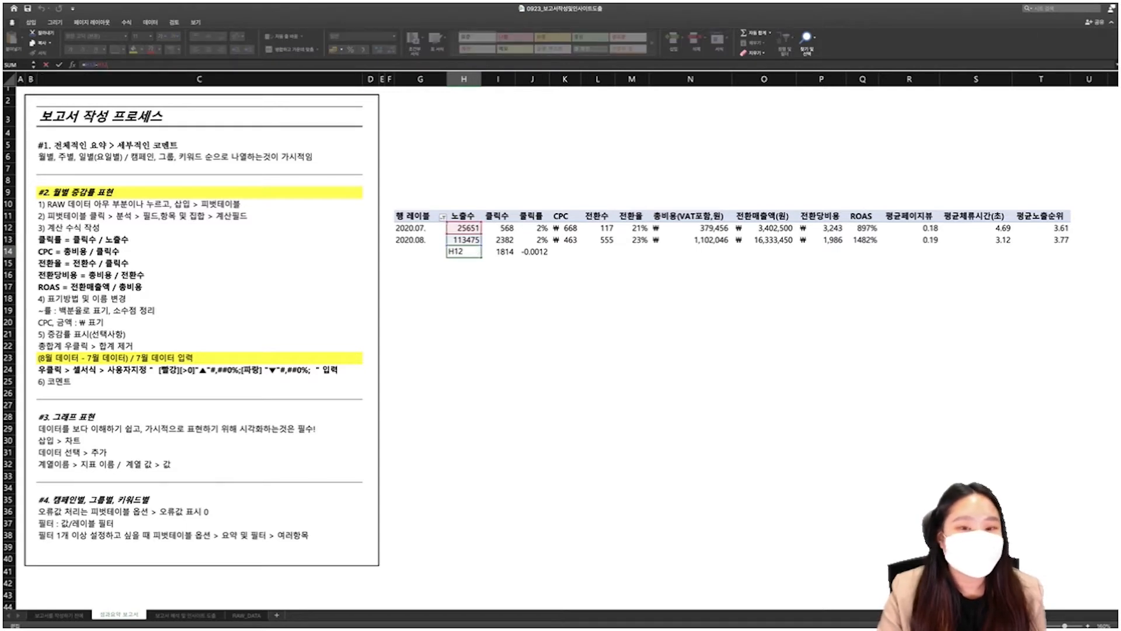
{"action": "key", "text": "Escape"}
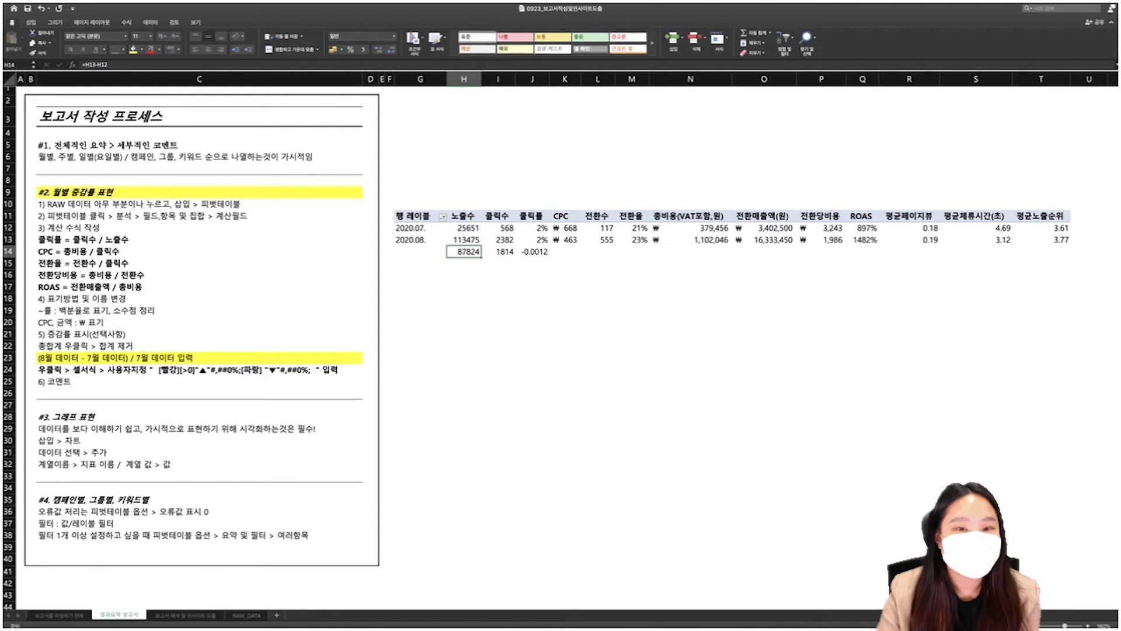
{"action": "key", "text": "F2"}
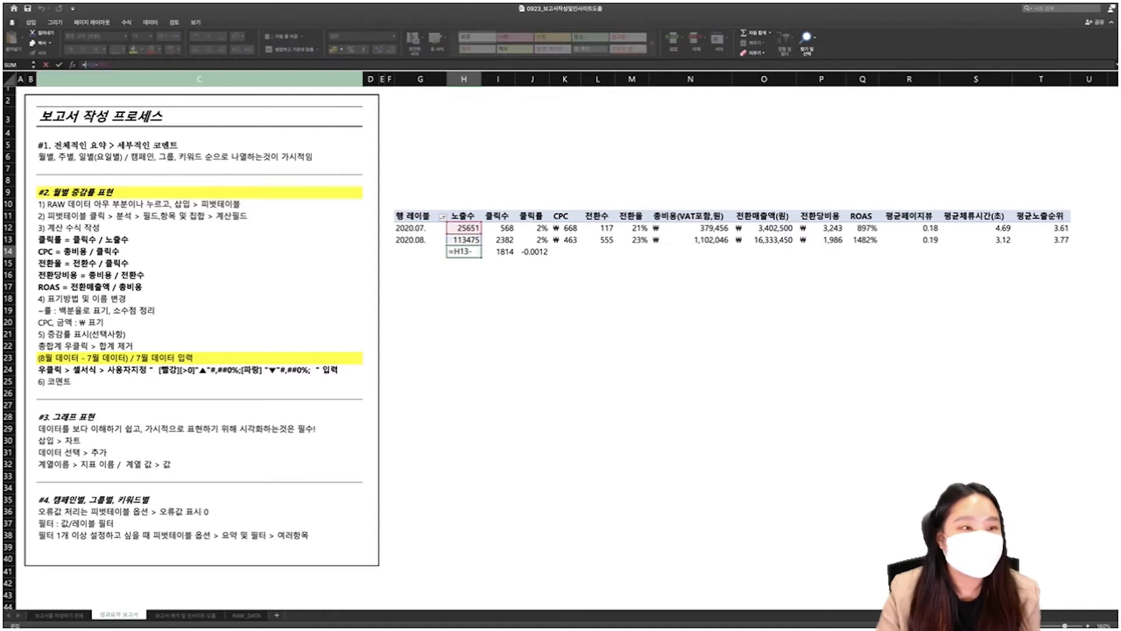
{"action": "type", "text": "("}
{"action": "key", "text": "End"}
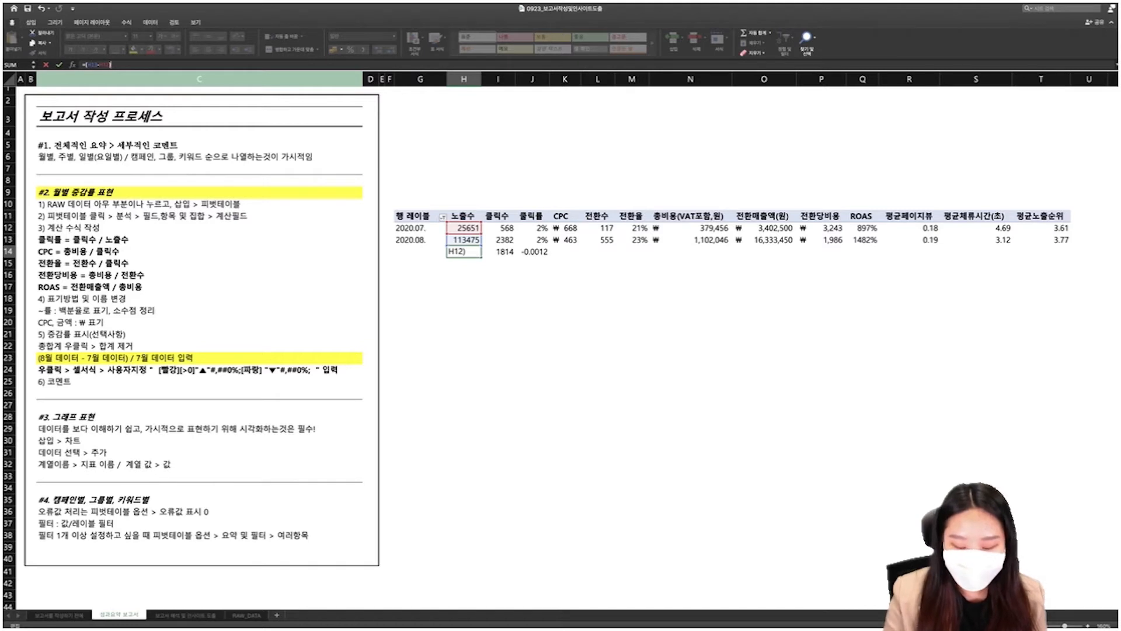
{"action": "type", "text": ")/h"}
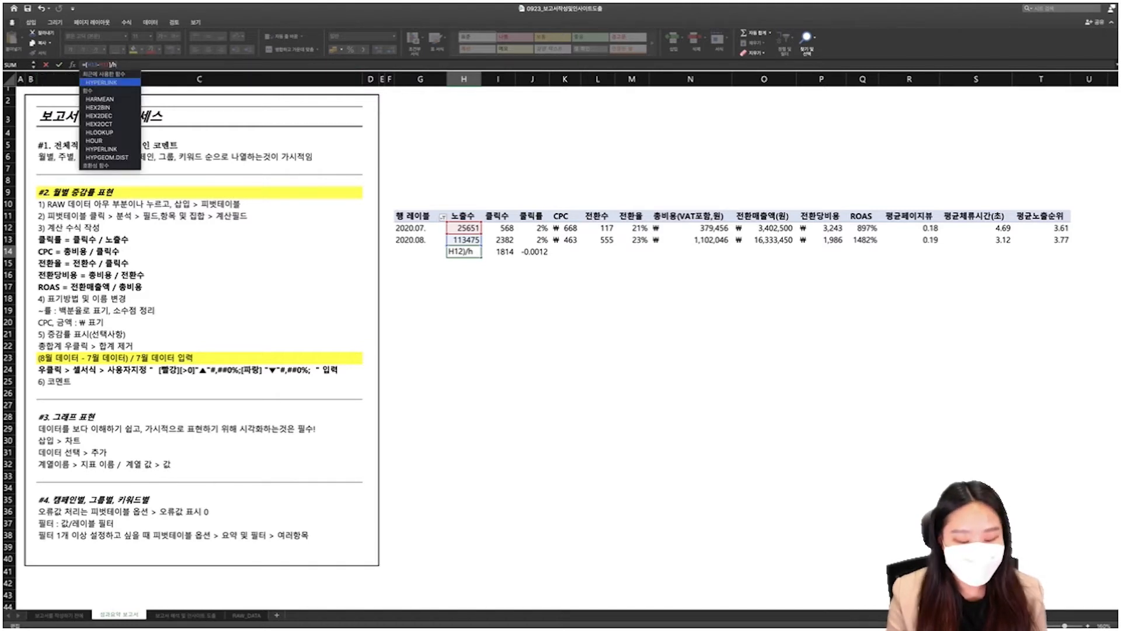
{"action": "type", "text": "12"}
{"action": "key", "text": "Return"}
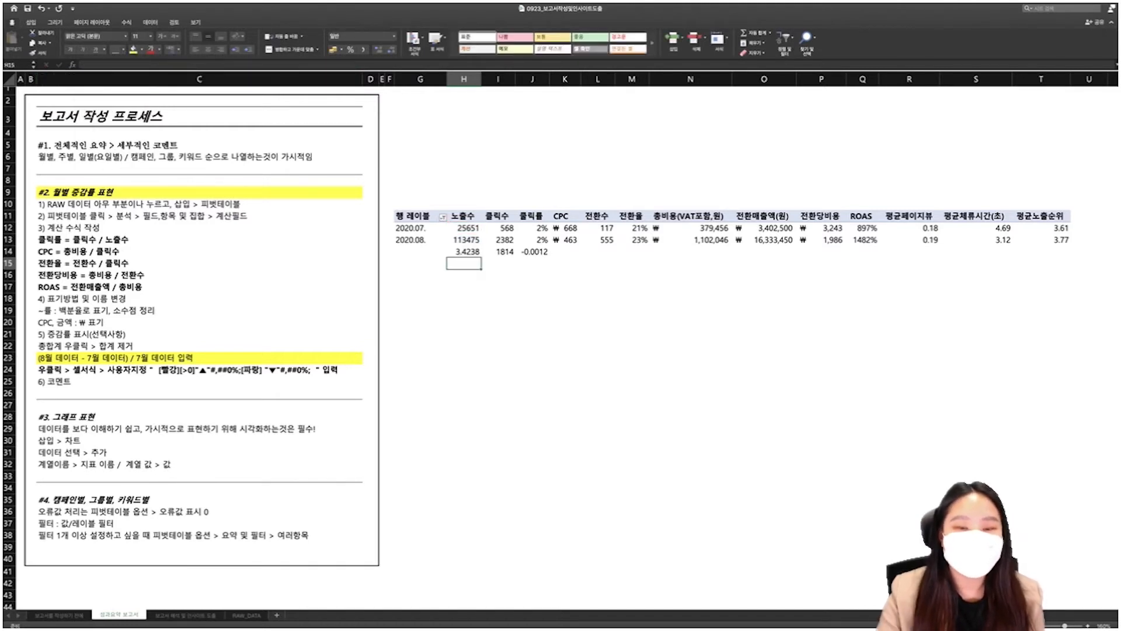
Fill the H14 growth-rate formula across row 14 through T14 under 평균노출순위
{"action": "left_click", "coordinate": [464, 251]}
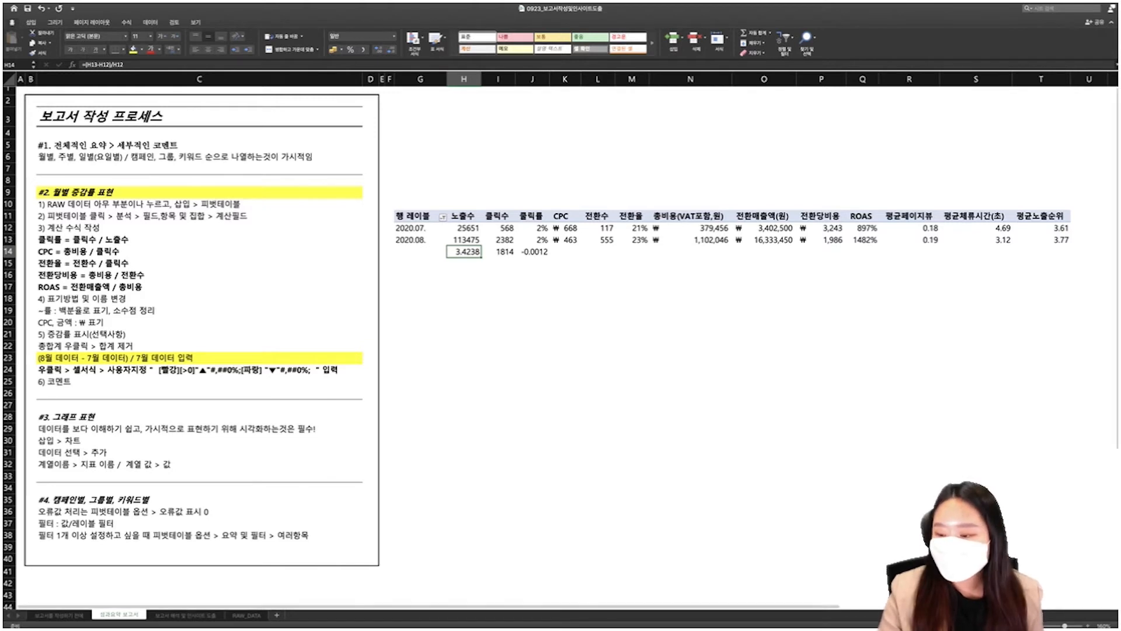
{"action": "scroll", "coordinate": [561, 345], "scroll_direction": "up", "scroll_amount": 1}
{"action": "left_click", "coordinate": [210, 366]}
{"action": "left_click", "coordinate": [210, 378]}
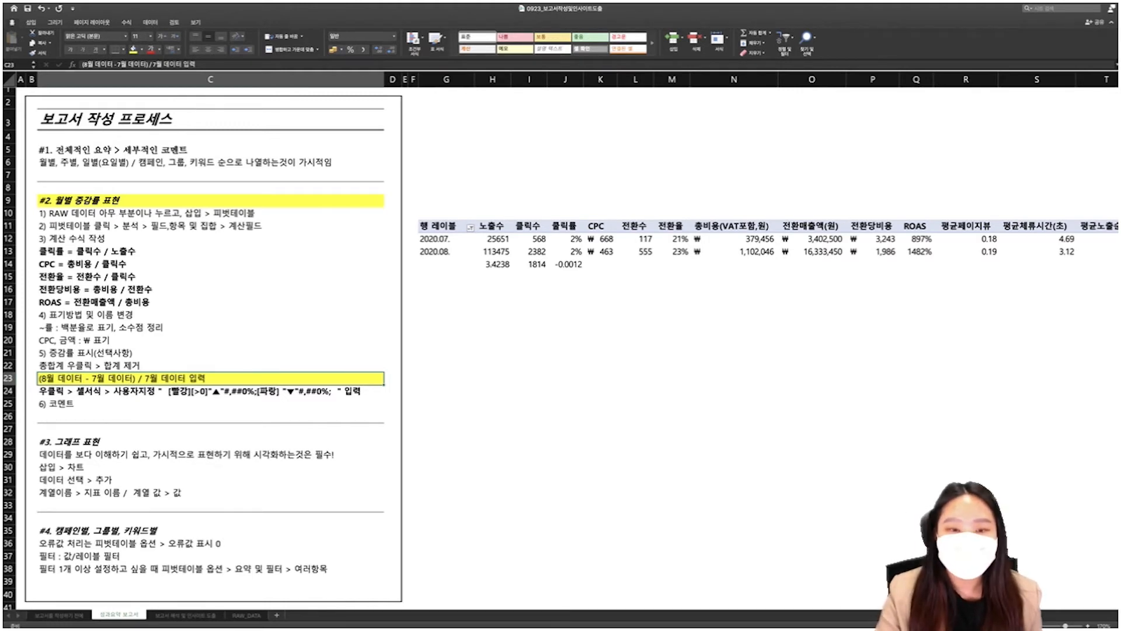
{"action": "left_click", "coordinate": [492, 264]}
{"action": "left_click_drag", "start_coordinate": [511, 270], "coordinate": [1115, 265]}
{"action": "left_click_drag", "start_coordinate": [821, 266], "coordinate": [768, 265]}
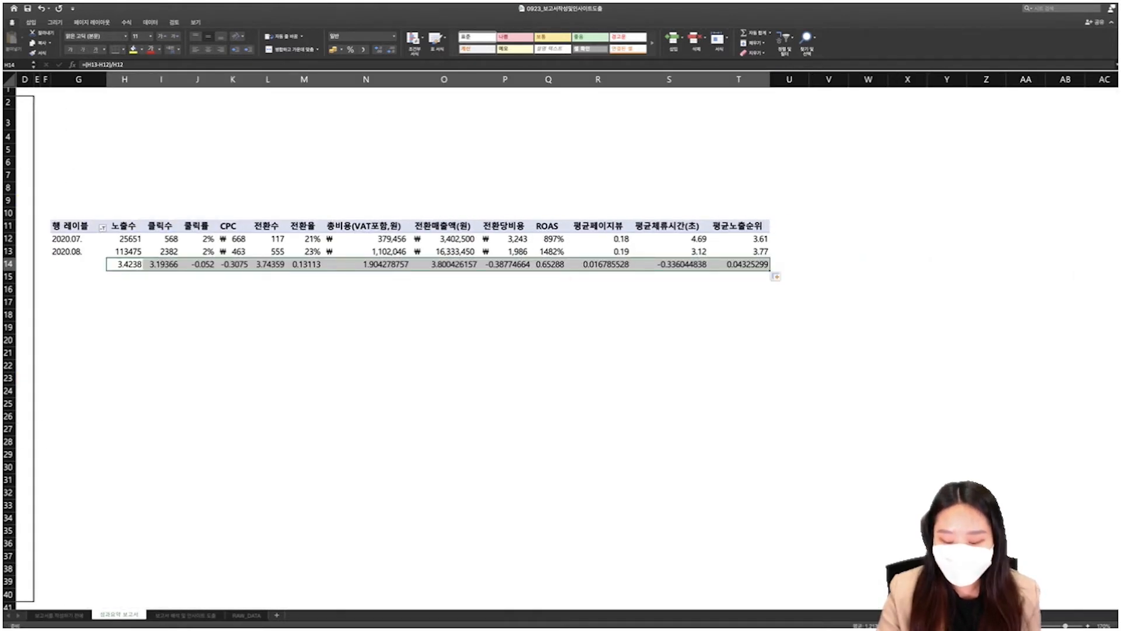
Review the growth rates in row 14 from T14 back to H14 and the custom number format note in C24
{"action": "left_click", "coordinate": [753, 265]}
{"action": "key", "text": "Left"}
{"action": "key", "text": "Left"}
{"action": "key", "text": "Left"}
{"action": "key", "text": "Left"}
{"action": "key", "text": "Left"}
{"action": "key", "text": "Left"}
{"action": "key", "text": "Left"}
{"action": "key", "text": "Left"}
{"action": "key", "text": "Left"}
{"action": "key", "text": "Left"}
{"action": "key", "text": "Left"}
{"action": "key", "text": "Left"}
{"action": "key", "text": "Left"}
{"action": "key", "text": "Left"}
{"action": "key", "text": "Left"}
{"action": "key", "text": "Left"}
{"action": "key", "text": "Right"}
{"action": "key", "text": "Right"}
{"action": "key", "text": "Right"}
{"action": "key", "text": "Right"}
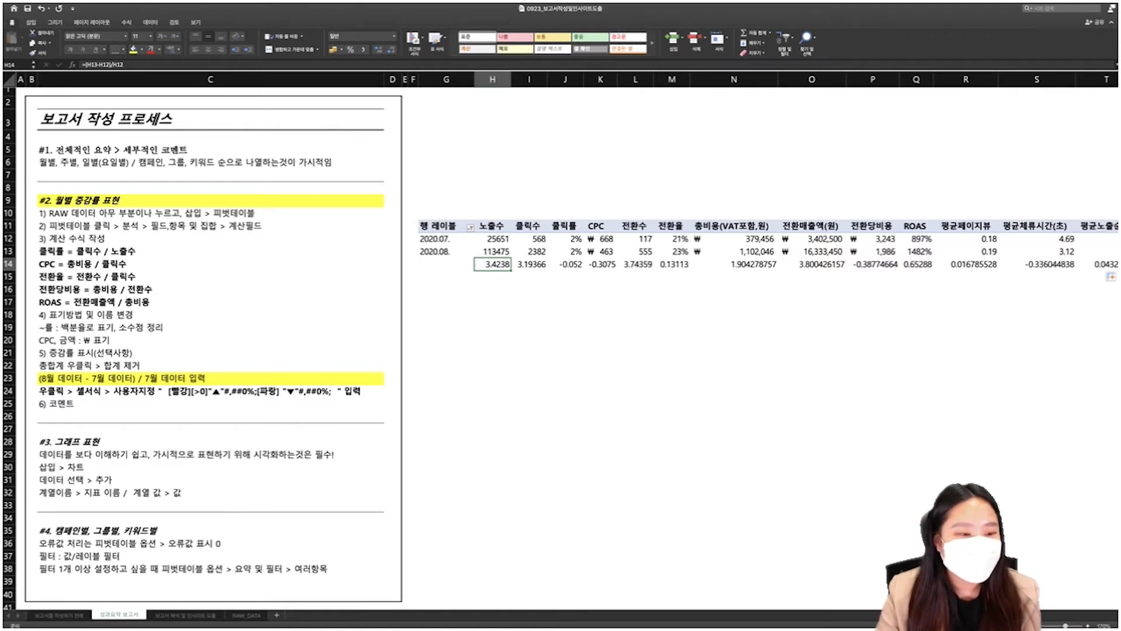
{"action": "left_click", "coordinate": [210, 391]}
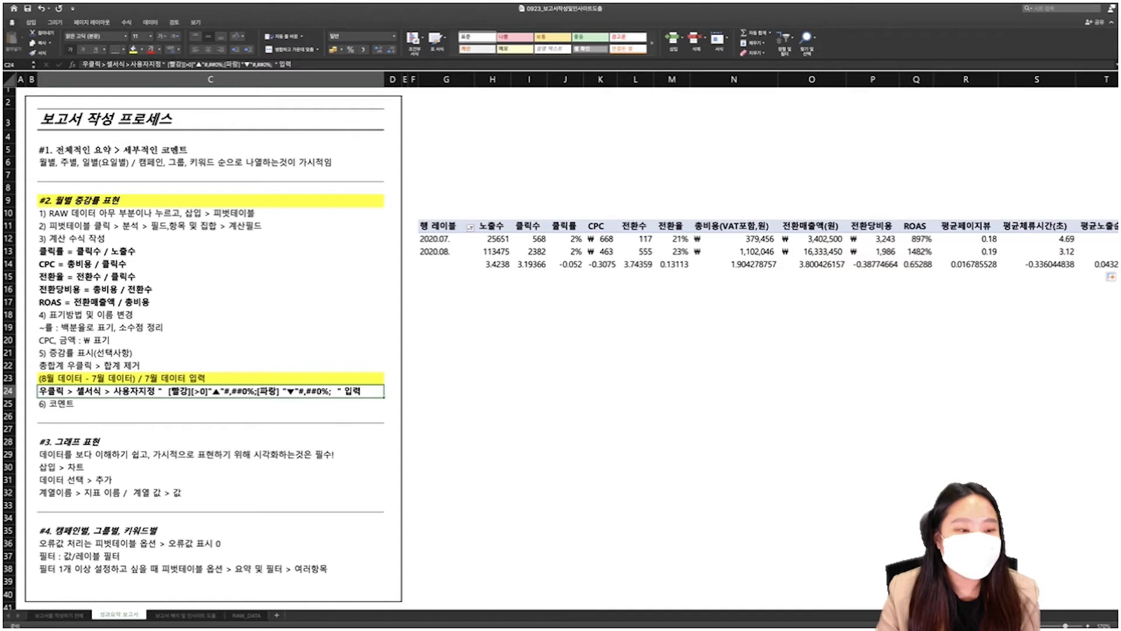
{"action": "double_click", "coordinate": [168, 390]}
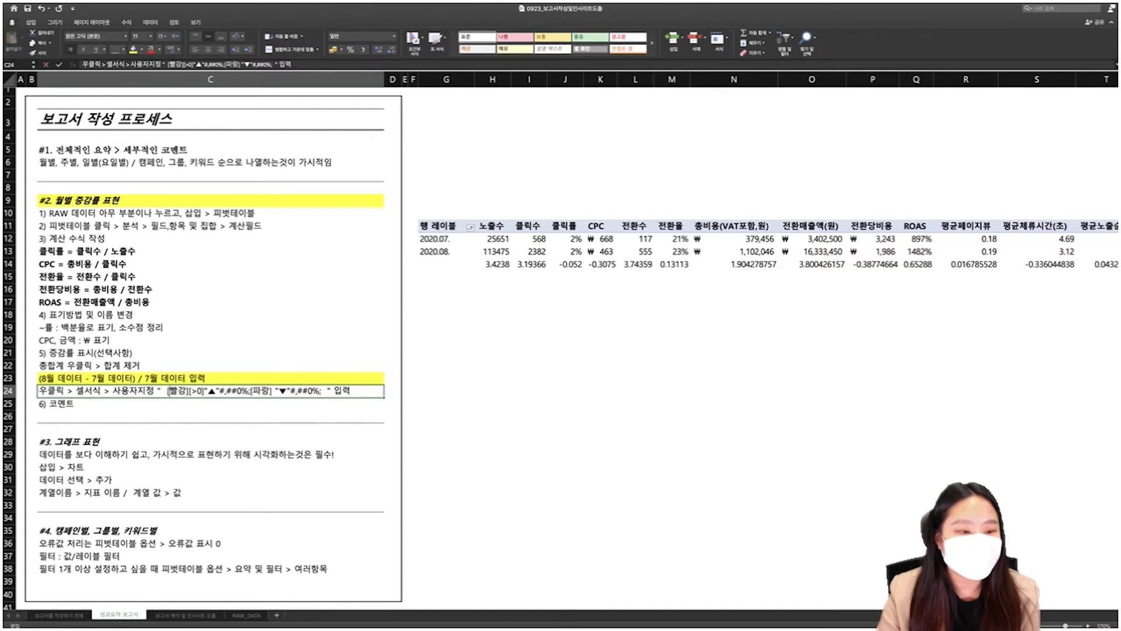
{"action": "left_click_drag", "start_coordinate": [169, 390], "coordinate": [321, 390]}
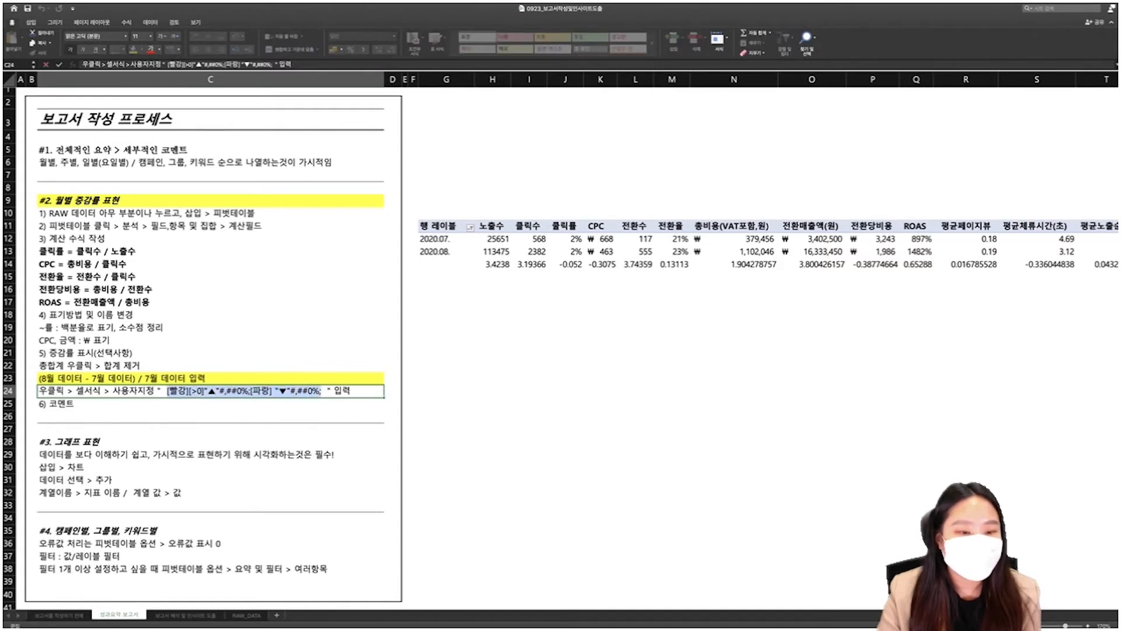
{"action": "type", "text": "c"}
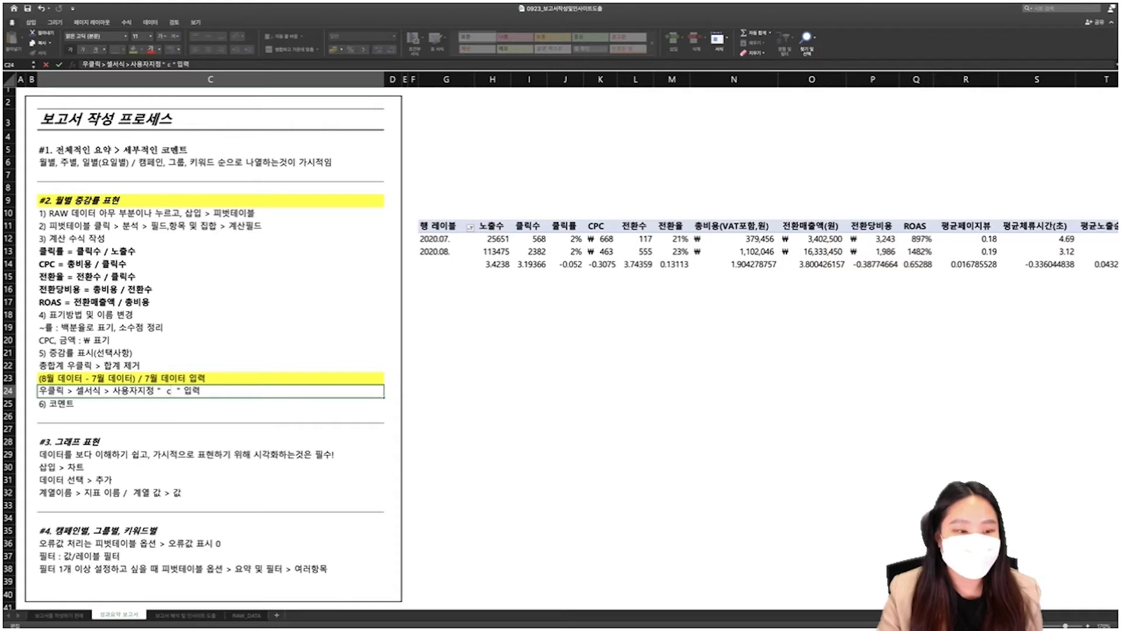
{"action": "key", "text": "Escape"}
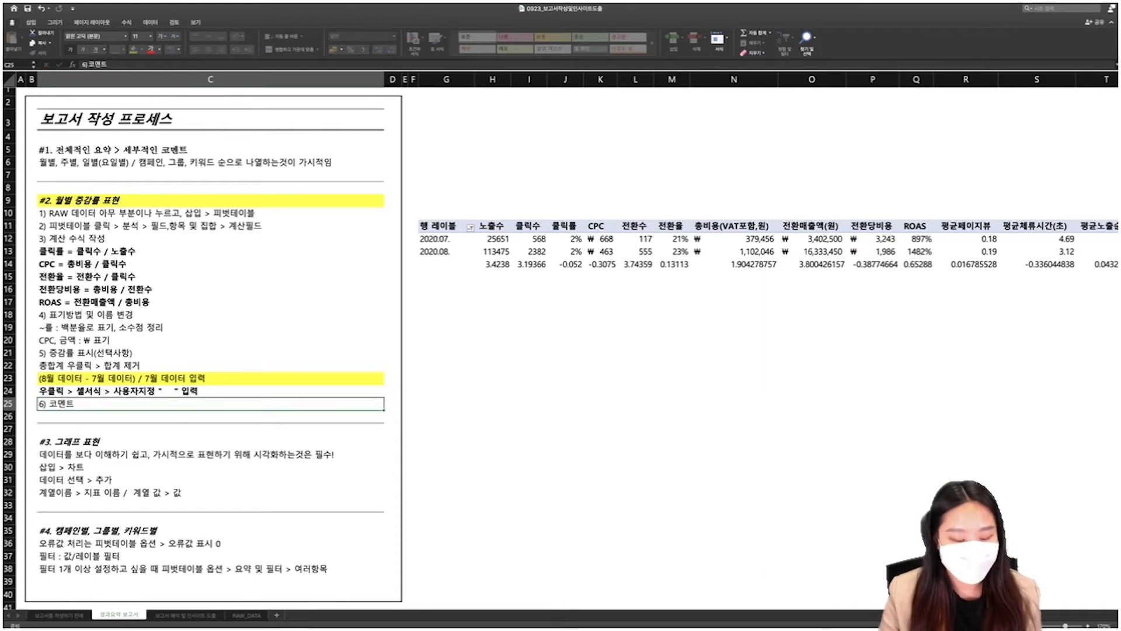
Copy the custom format code [빨강][>0]"▲"#,##0%;[파랑] "▼"#,##0%; from the note in C24
{"action": "double_click", "coordinate": [159, 390]}
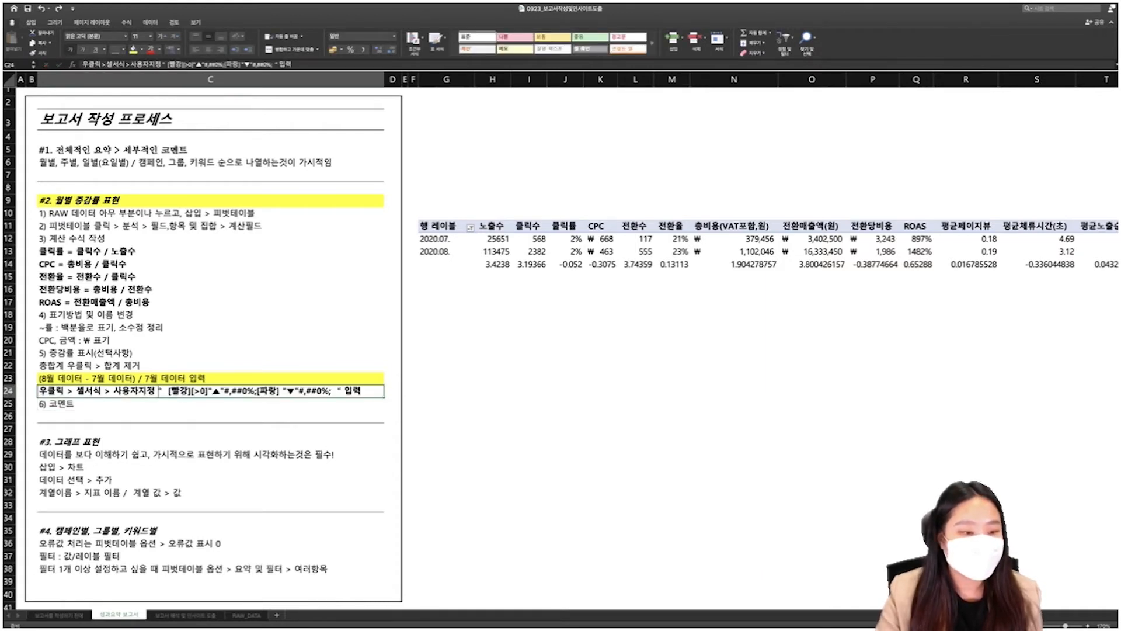
{"action": "left_click_drag", "start_coordinate": [168, 390], "coordinate": [329, 390]}
{"action": "key", "text": "super+c"}
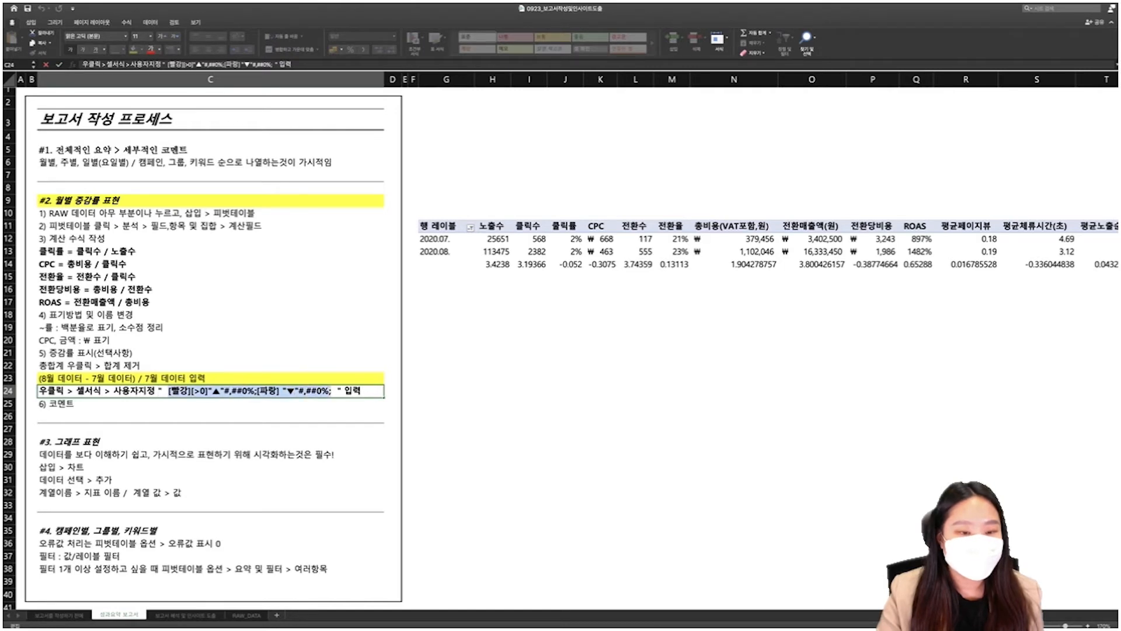
{"action": "left_click_drag", "start_coordinate": [492, 263], "coordinate": [931, 289]}
{"action": "left_click", "coordinate": [446, 289]}
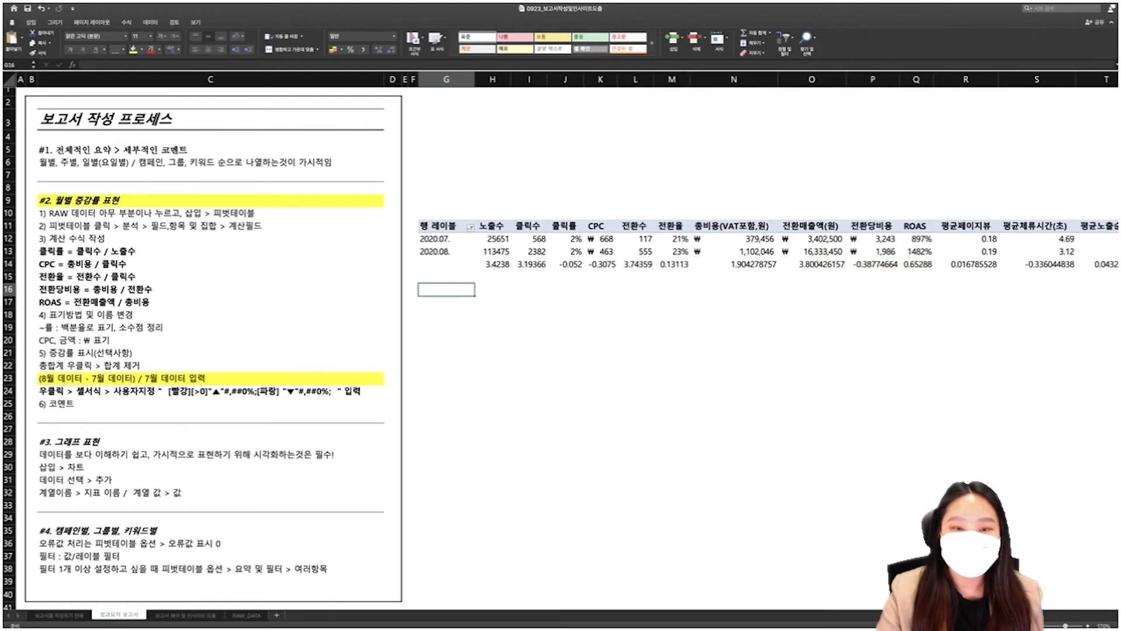
Apply the copied code [빨강][>0]"▲"#,##0%;[파랑] "▼"#,##0%; as a custom number format to H14:T14
{"action": "left_click_drag", "start_coordinate": [492, 264], "coordinate": [736, 264]}
{"action": "right_click", "coordinate": [737, 262]}
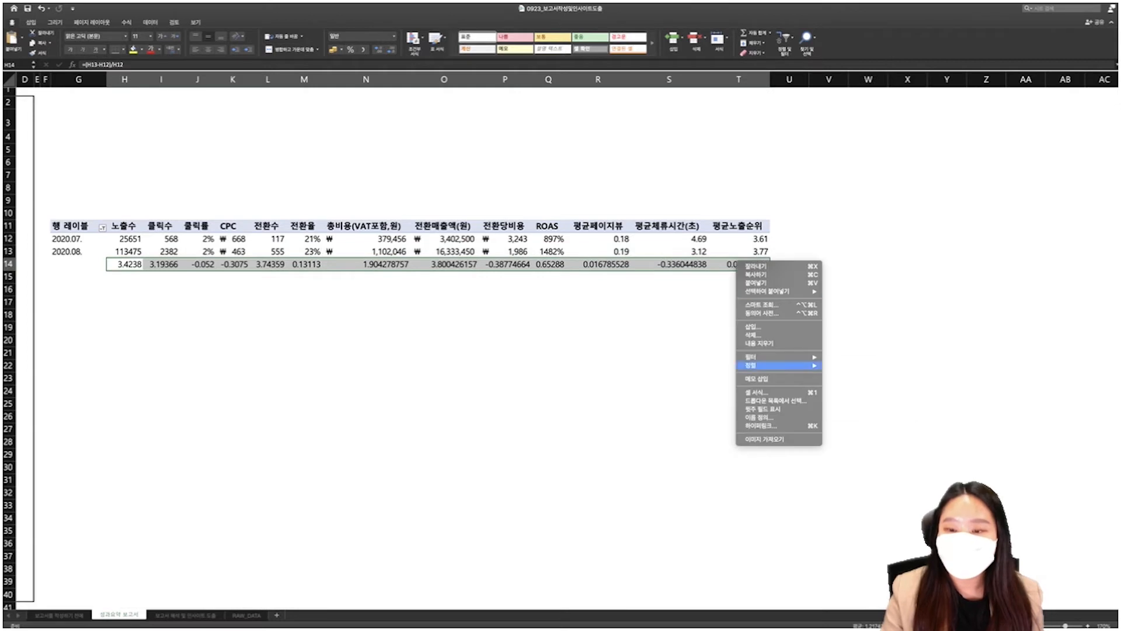
{"action": "left_click", "coordinate": [759, 392]}
{"action": "left_click", "coordinate": [656, 394]}
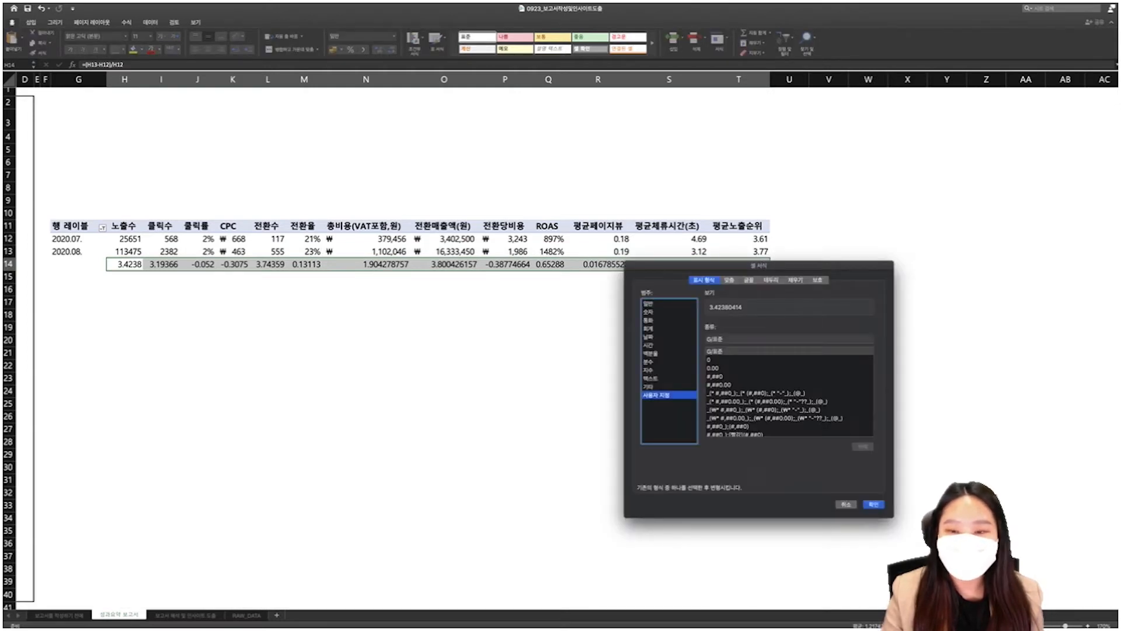
{"action": "left_click", "coordinate": [788, 339]}
{"action": "key", "text": "BackSpace"}
{"action": "key", "text": "BackSpace"}
{"action": "key", "text": "BackSpace"}
{"action": "key", "text": "BackSpace"}
{"action": "key", "text": "super+v"}
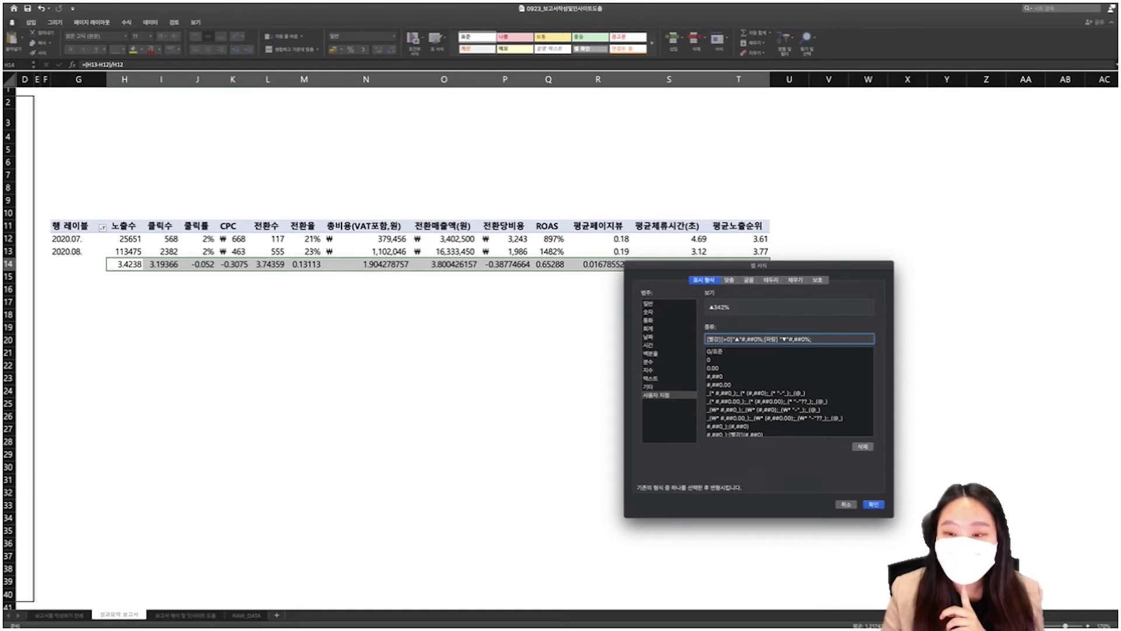
{"action": "key", "text": "Return"}
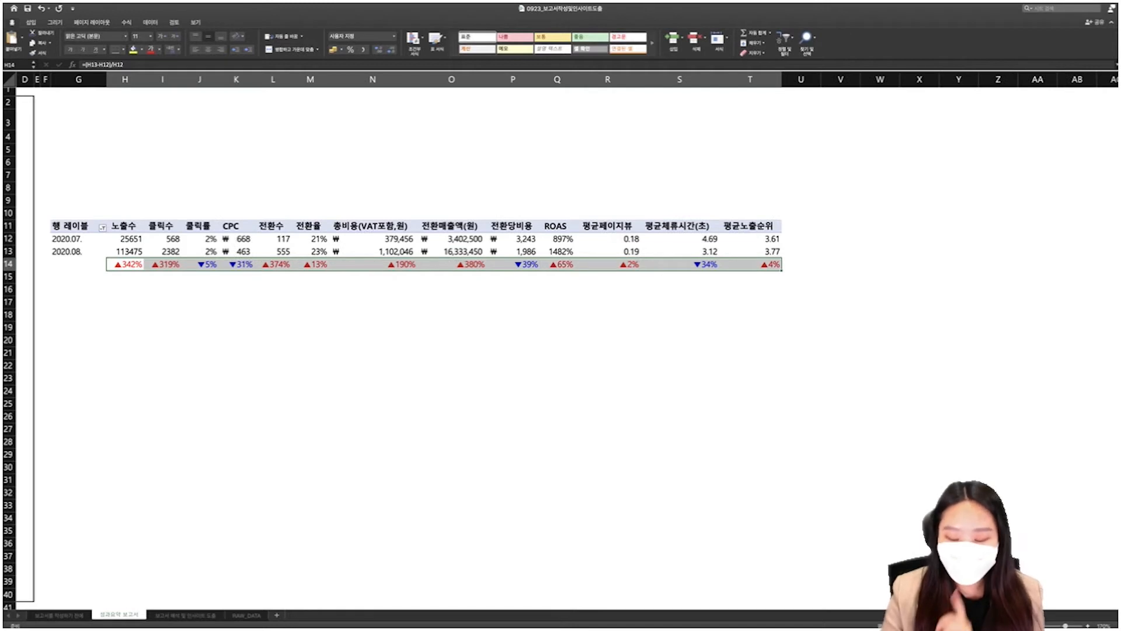
Review the formatted growth rates along row 14 under each metric, from 평균노출순위 back to 노출수
{"action": "key", "text": "super+Right"}
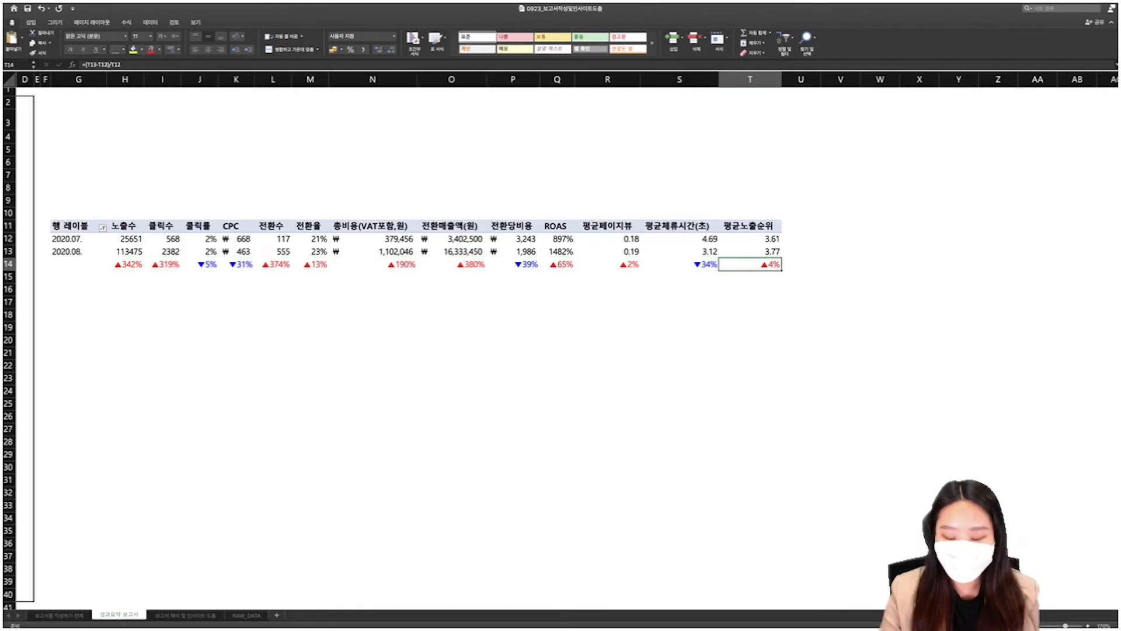
{"action": "key", "text": "Left"}
{"action": "key", "text": "Left"}
{"action": "key", "text": "Left"}
{"action": "key", "text": "Left"}
{"action": "key", "text": "Left"}
{"action": "key", "text": "Left"}
{"action": "key", "text": "Left"}
{"action": "key", "text": "Left"}
{"action": "key", "text": "Left"}
{"action": "key", "text": "Left"}
{"action": "key", "text": "Left"}
{"action": "key", "text": "Left"}
{"action": "key", "text": "Left"}
{"action": "key", "text": "Left"}
{"action": "key", "text": "Left"}
{"action": "key", "text": "Left"}
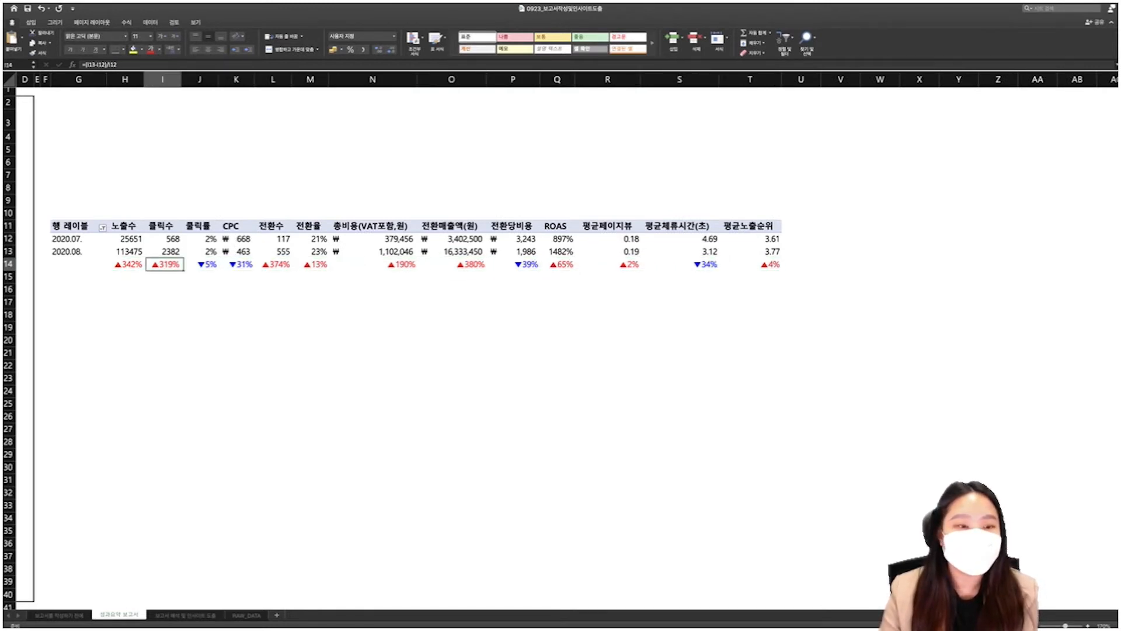
{"action": "key", "text": "Left"}
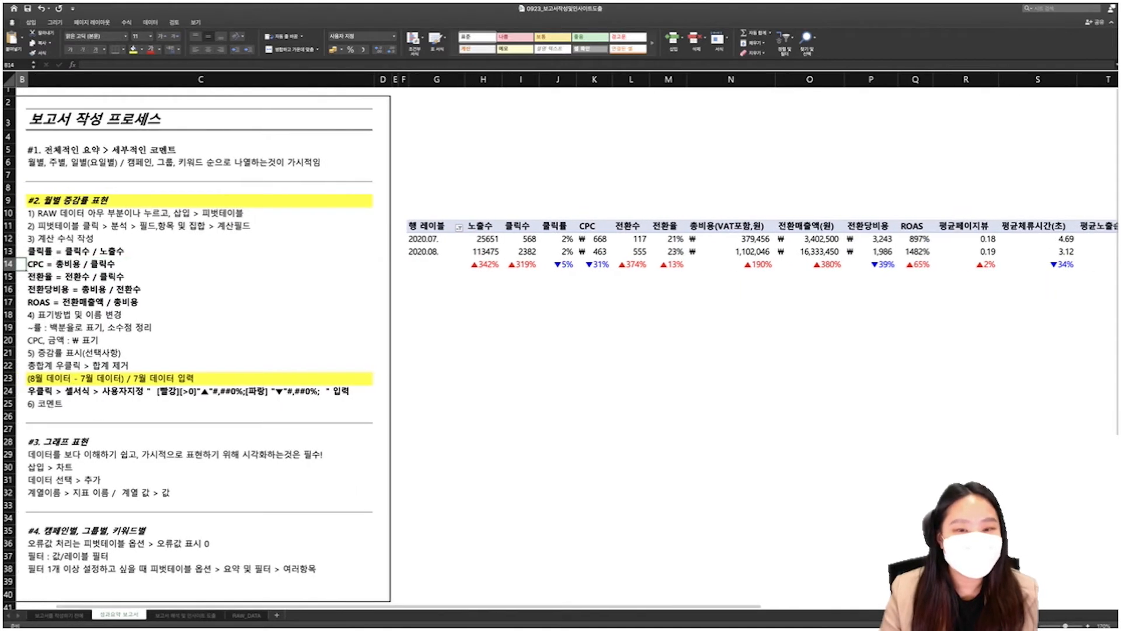
{"action": "key", "text": "Right"}
{"action": "key", "text": "Right"}
{"action": "key", "text": "Right"}
{"action": "key", "text": "Right"}
{"action": "key", "text": "Right"}
{"action": "key", "text": "Right"}
{"action": "key", "text": "Right"}
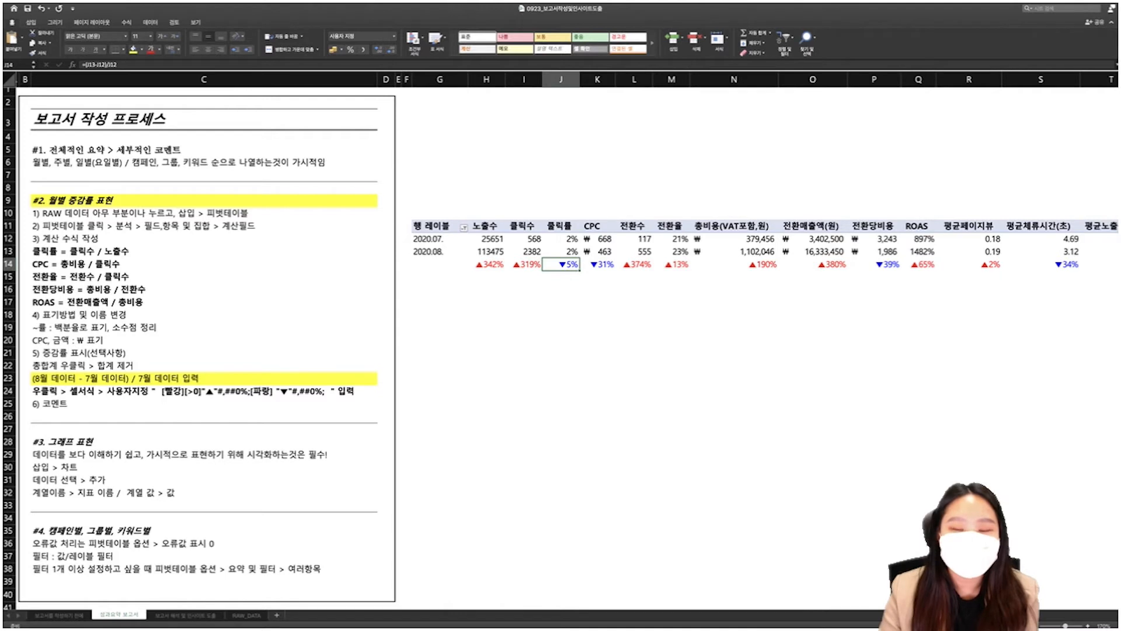
Label the growth-rate row by entering 증감률 in G14
{"action": "key", "text": "Left"}
{"action": "key", "text": "Left"}
{"action": "key", "text": "Left"}
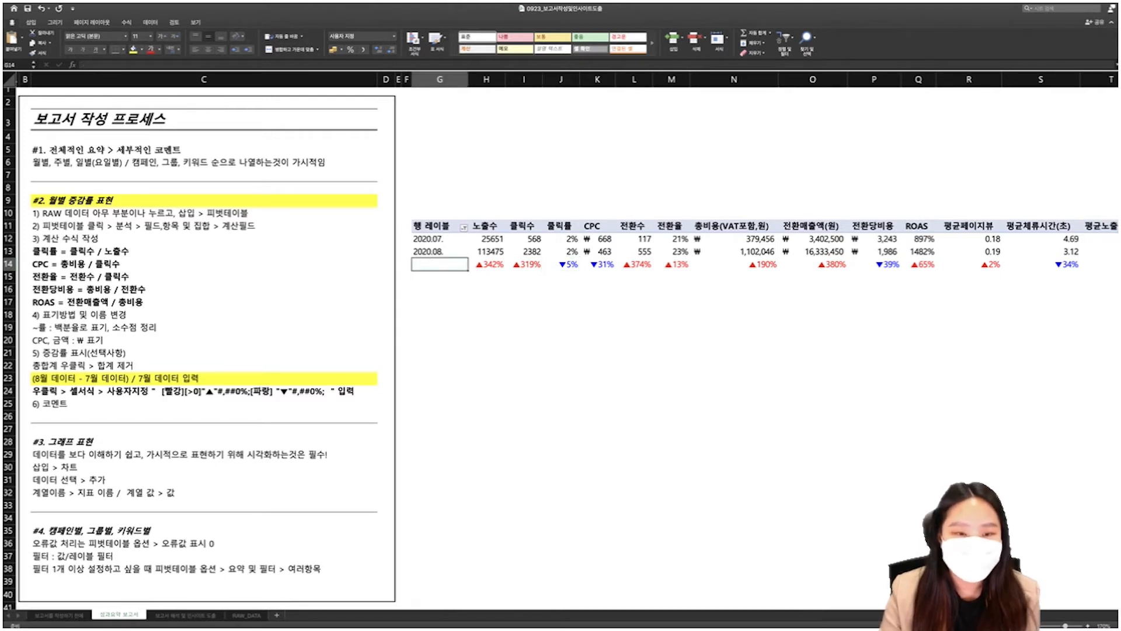
{"action": "type", "text": "wmd"}
{"action": "key", "text": "BackSpace"}
{"action": "key", "text": "BackSpace"}
{"action": "key", "text": "BackSpace"}
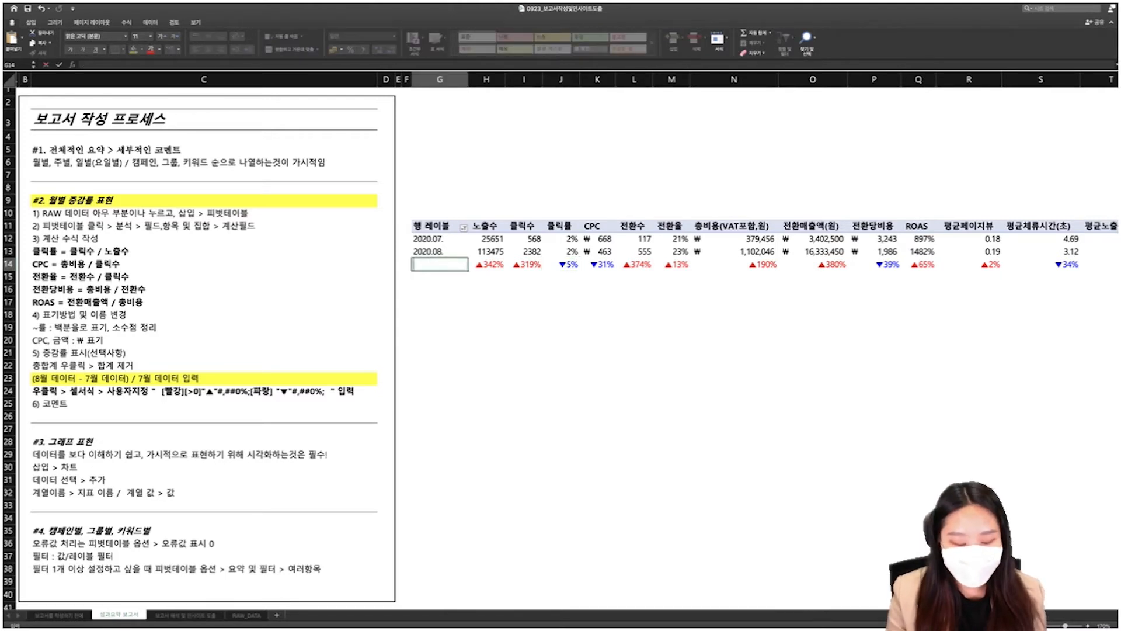
{"action": "type", "text": "wmd"}
{"action": "key", "text": "BackSpace"}
{"action": "key", "text": "BackSpace"}
{"action": "key", "text": "BackSpace"}
{"action": "type", "text": "중감률"}
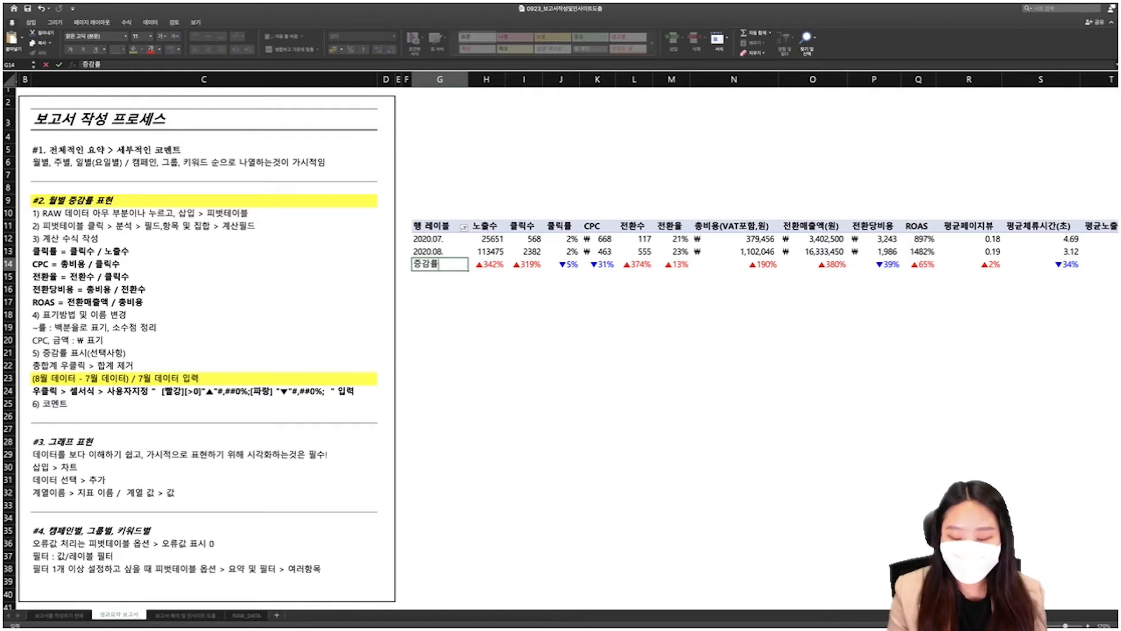
{"action": "key", "text": "Return"}
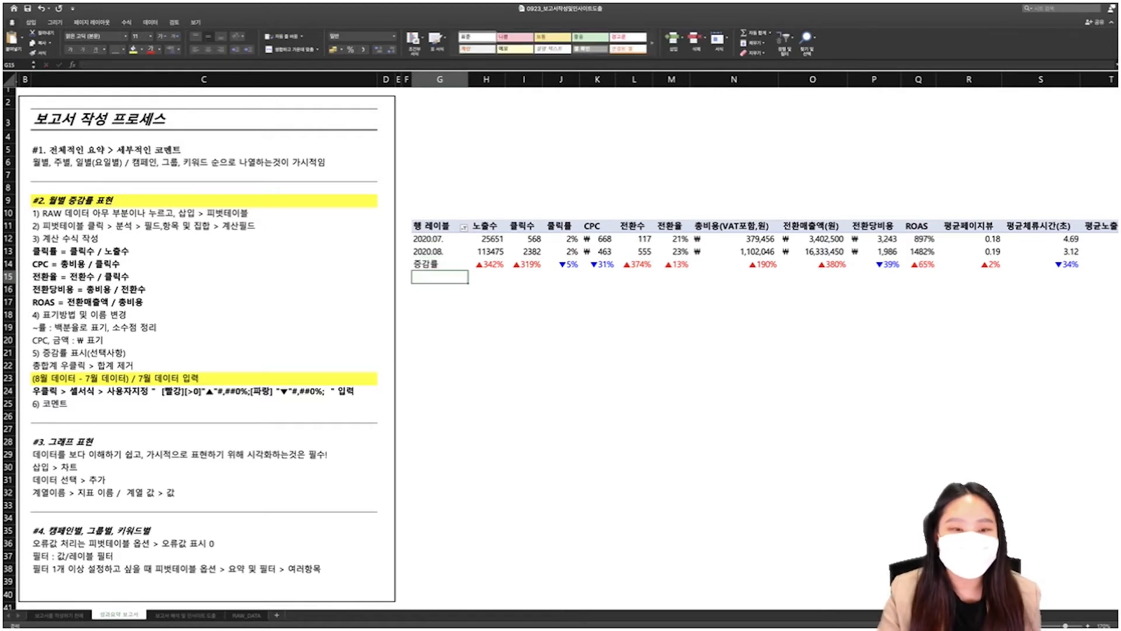
Restyle the pivot table with the design that has a solid grey header row and white header text
{"action": "left_click", "coordinate": [432, 226]}
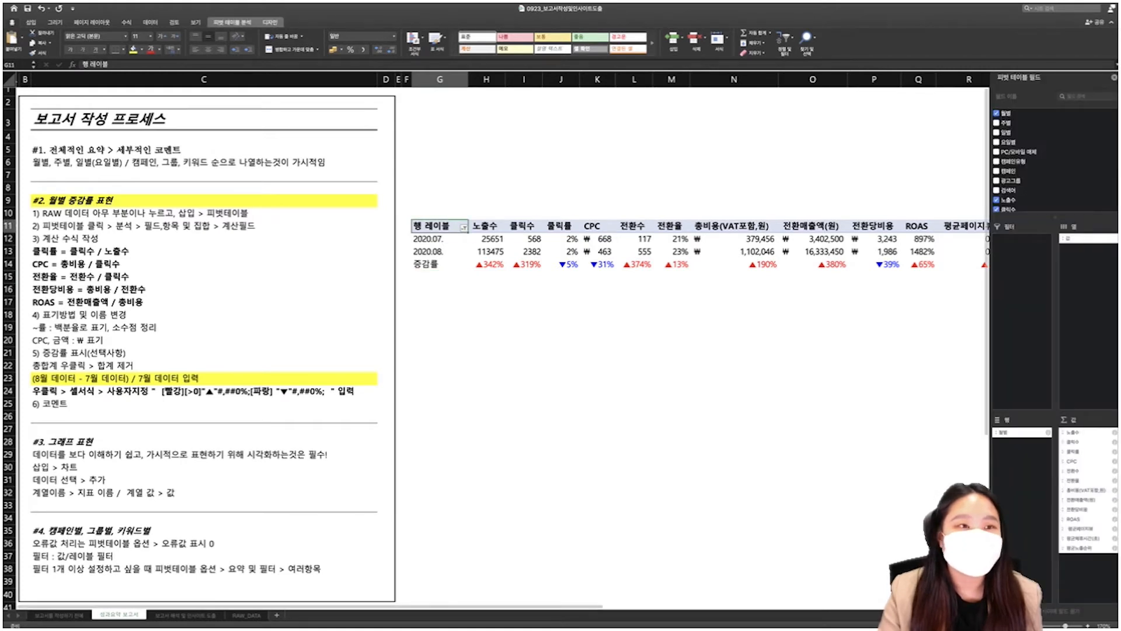
{"action": "left_click", "coordinate": [270, 23]}
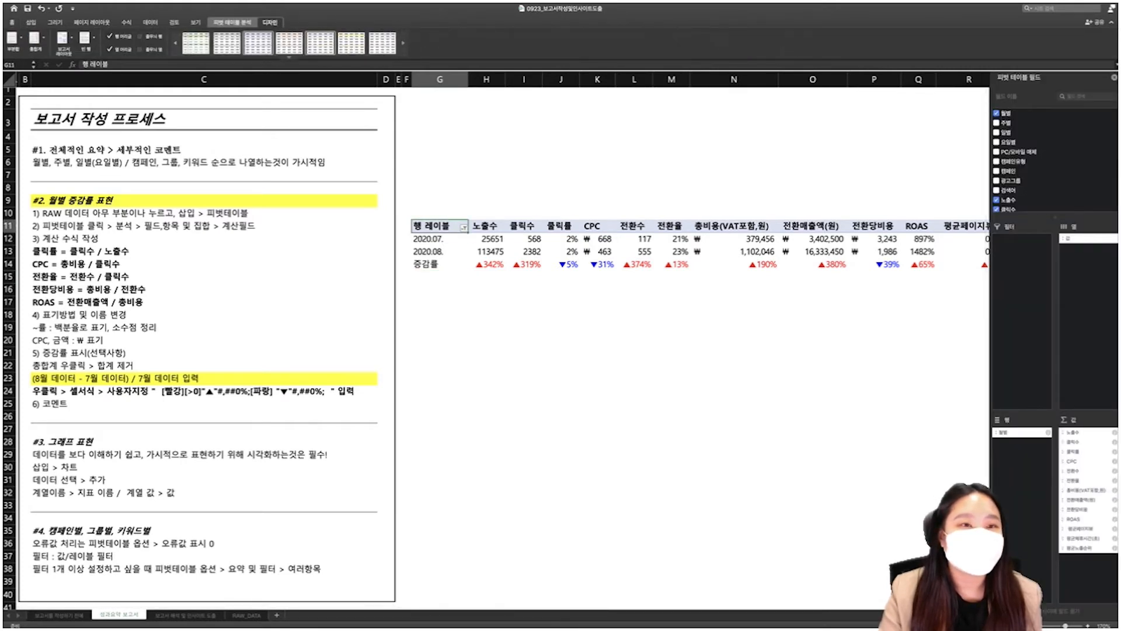
{"action": "left_click", "coordinate": [402, 43]}
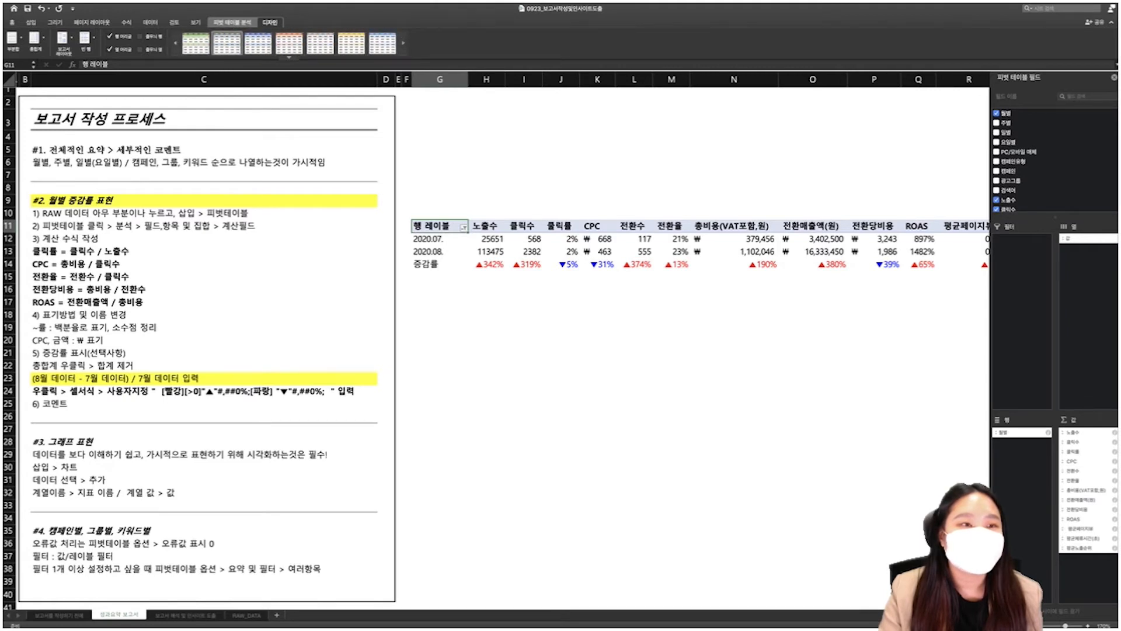
{"action": "left_click", "coordinate": [226, 43]}
Add a top and double bottom border (위쪽/아래쪽 이중 테두리) to the 증감률 row, G14:T14
{"action": "left_click", "coordinate": [487, 264]}
{"action": "left_click_drag", "start_coordinate": [426, 263], "coordinate": [380, 266]}
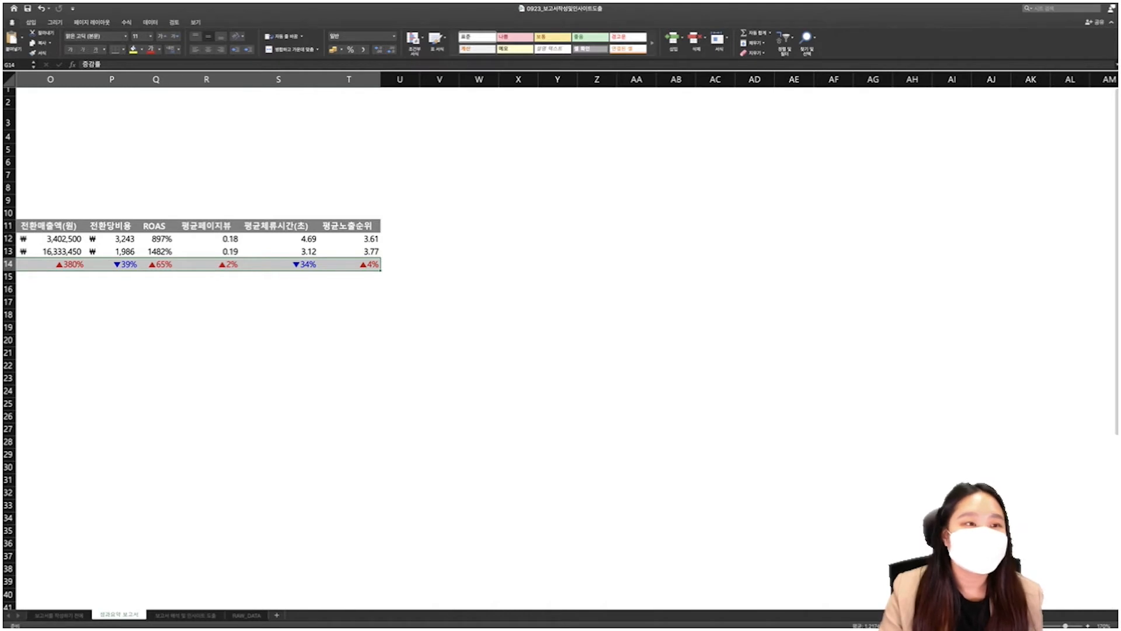
{"action": "left_click", "coordinate": [122, 49]}
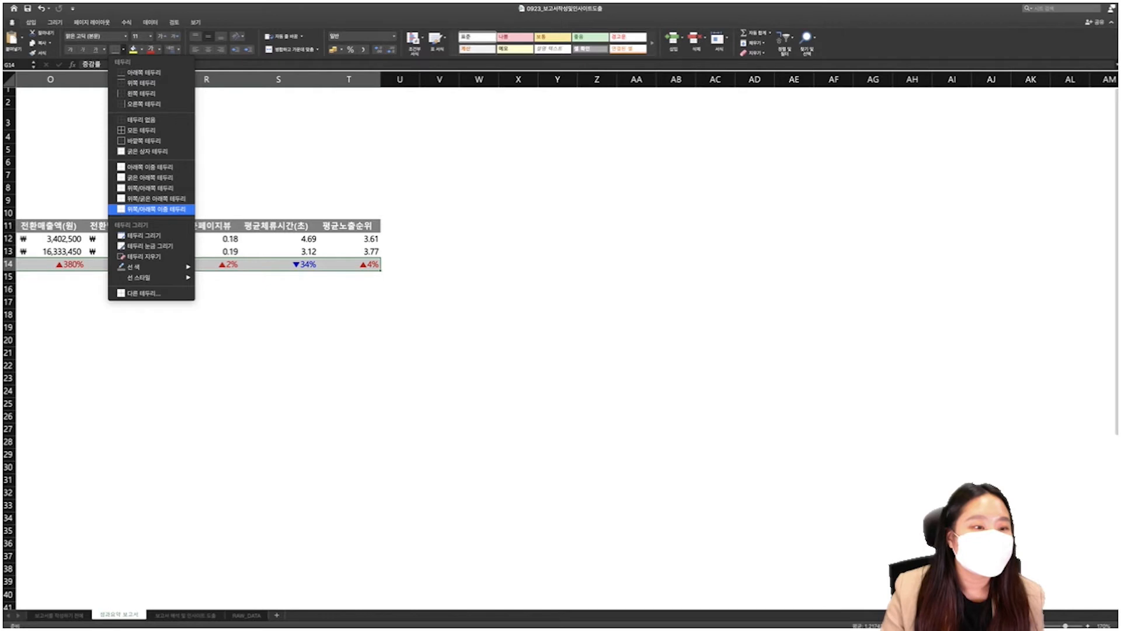
{"action": "left_click", "coordinate": [155, 209]}
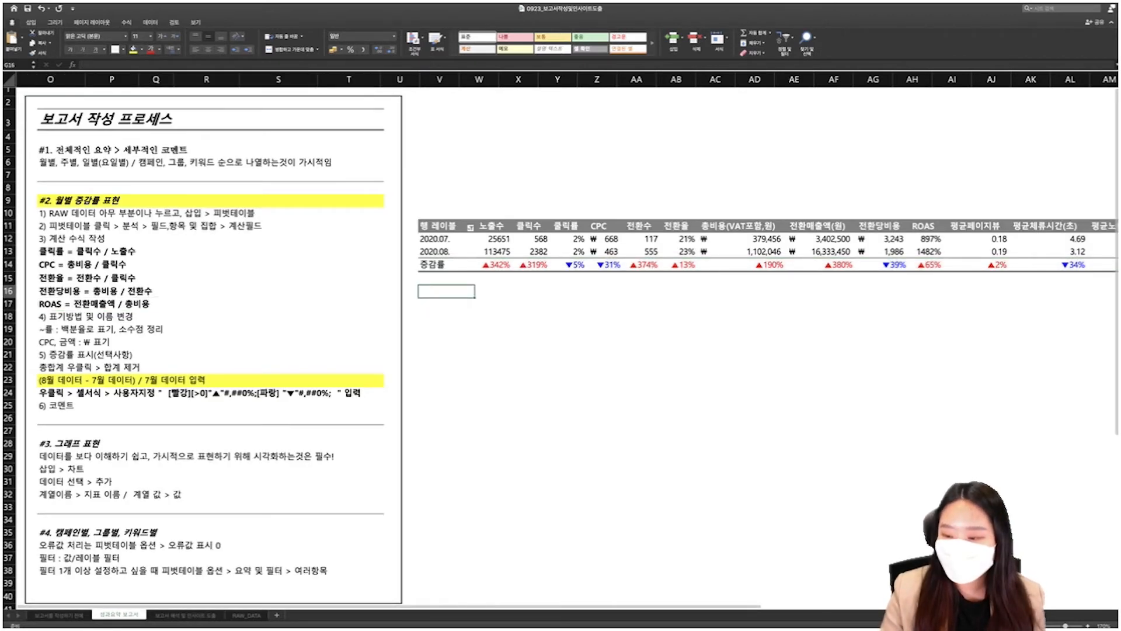
Highlight the calculation formula notes in C13:C17, from 클릭률 to ROAS, with yellow fill
{"action": "scroll", "coordinate": [561, 344], "scroll_direction": "down", "scroll_amount": 1}
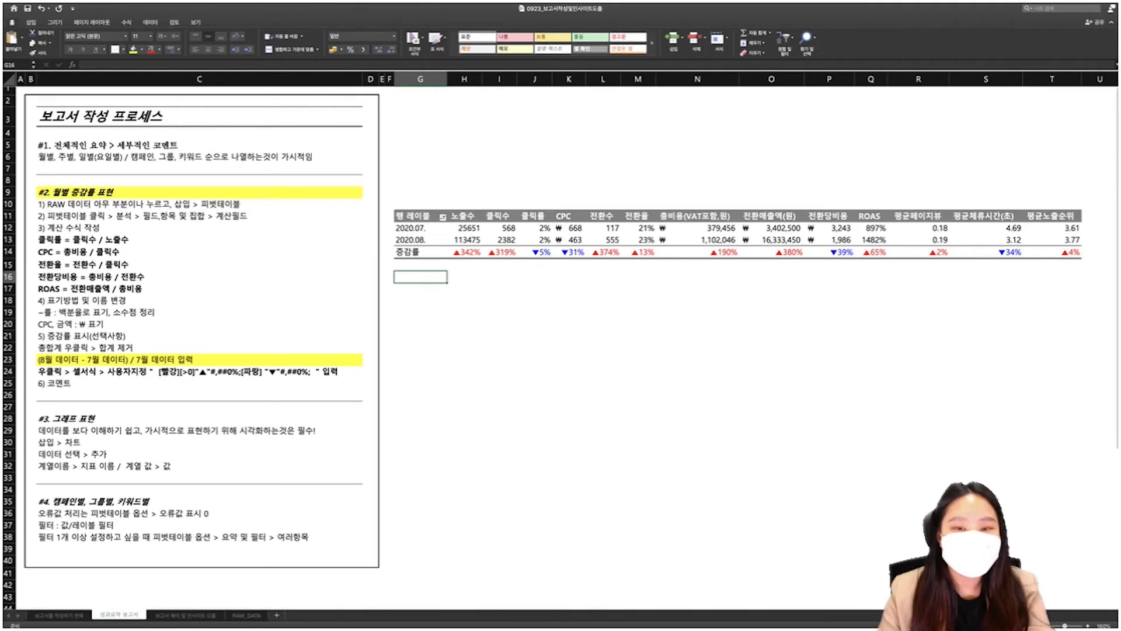
{"action": "left_click_drag", "start_coordinate": [198, 240], "coordinate": [199, 288]}
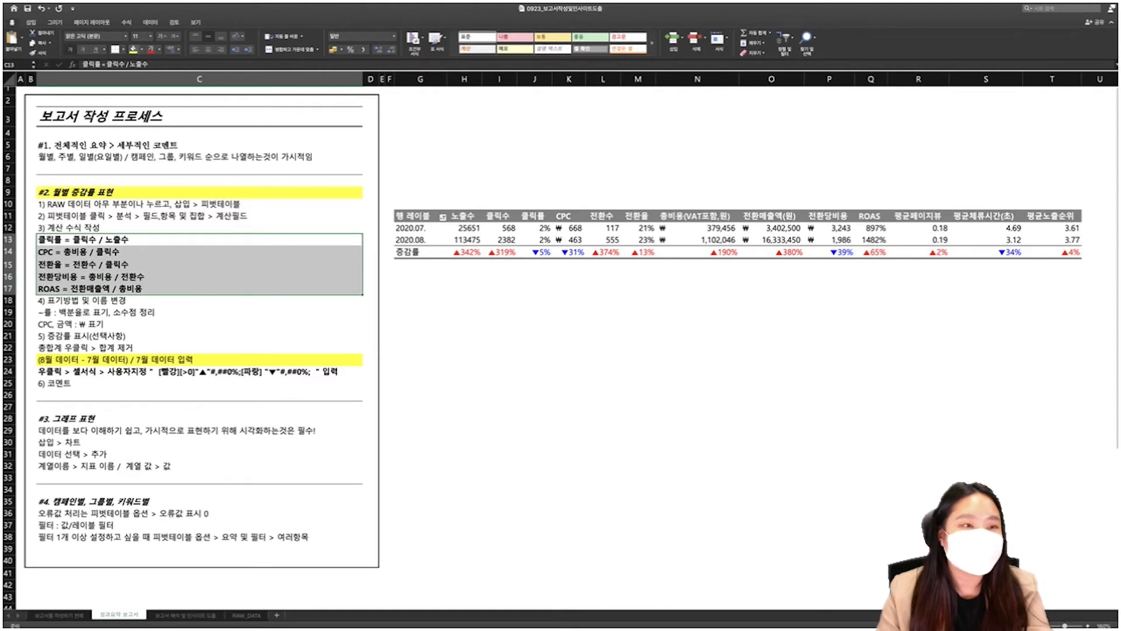
{"action": "left_click", "coordinate": [133, 50]}
Show the 클릭률 values for 2020.07. and 2020.08. in J12:J13 with one decimal place
{"action": "left_click", "coordinate": [535, 240]}
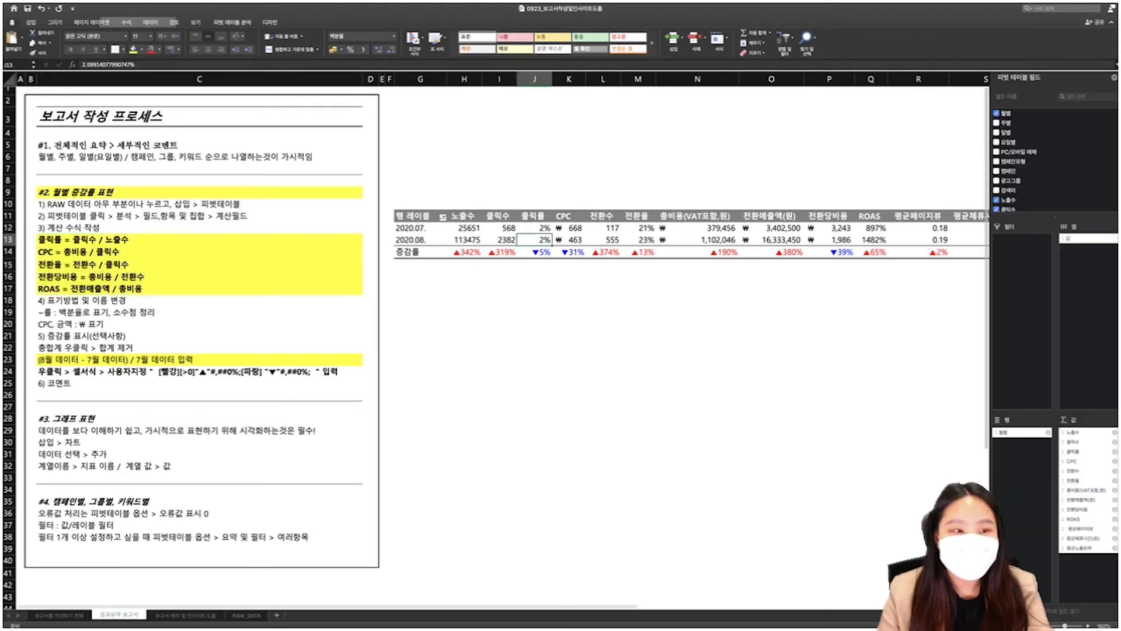
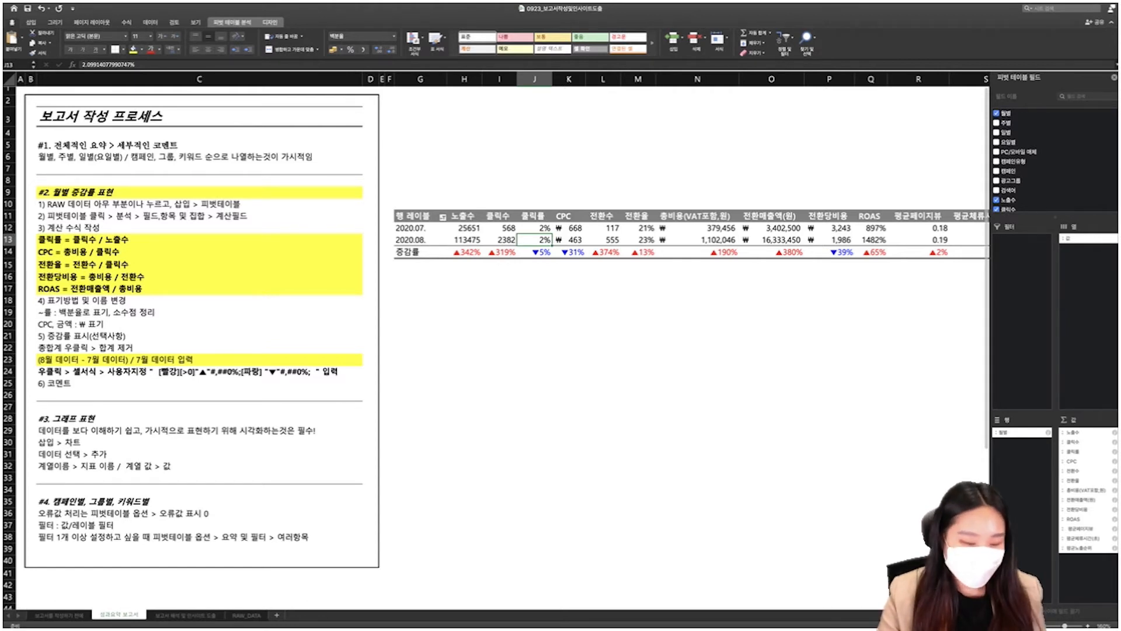
{"action": "left_click", "coordinate": [534, 276]}
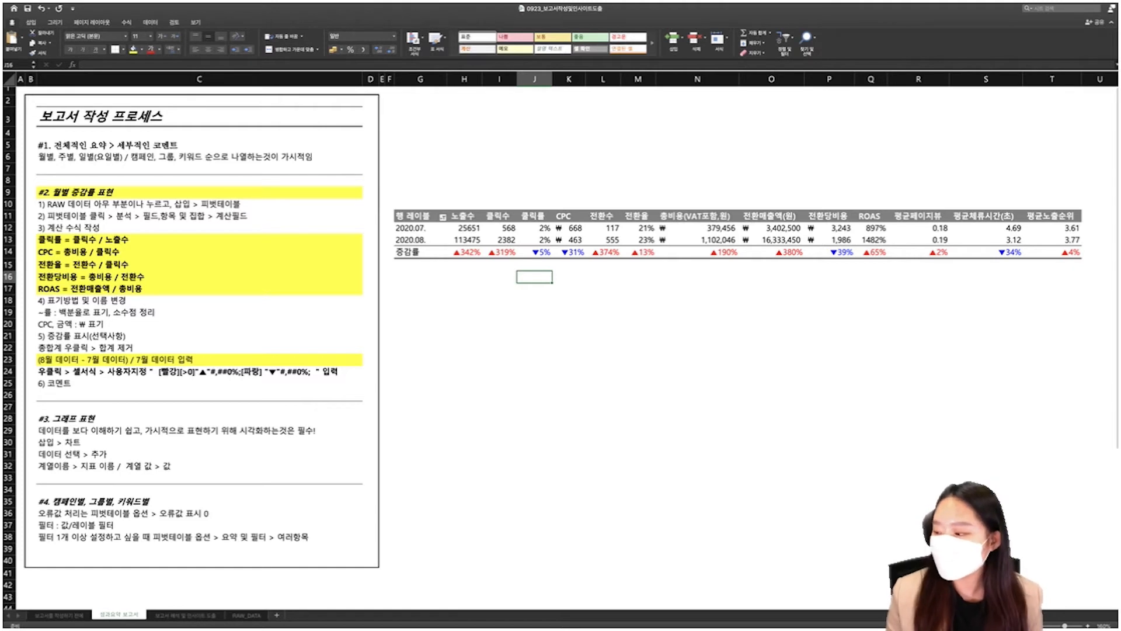
{"action": "left_click", "coordinate": [420, 289]}
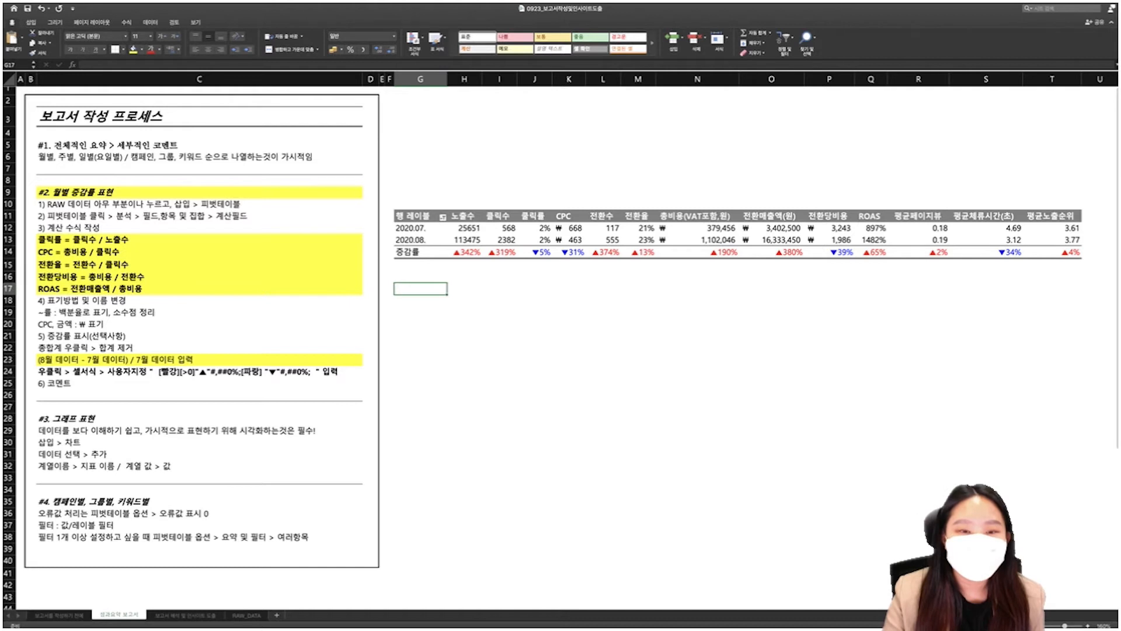
{"action": "left_click", "coordinate": [464, 240]}
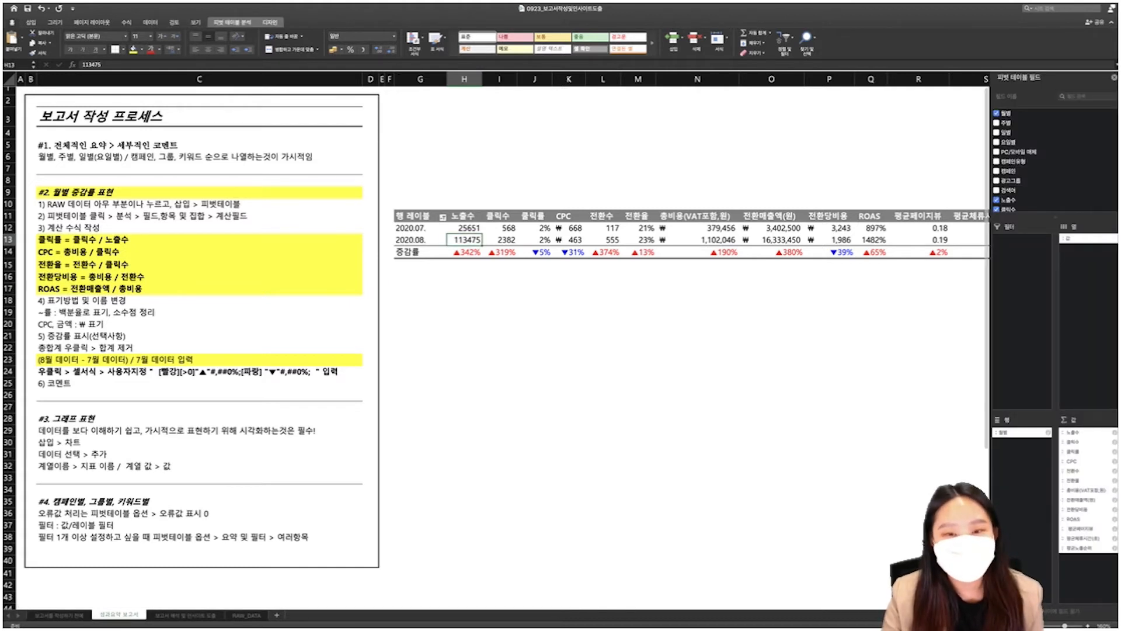
{"action": "left_click_drag", "start_coordinate": [535, 228], "coordinate": [535, 240]}
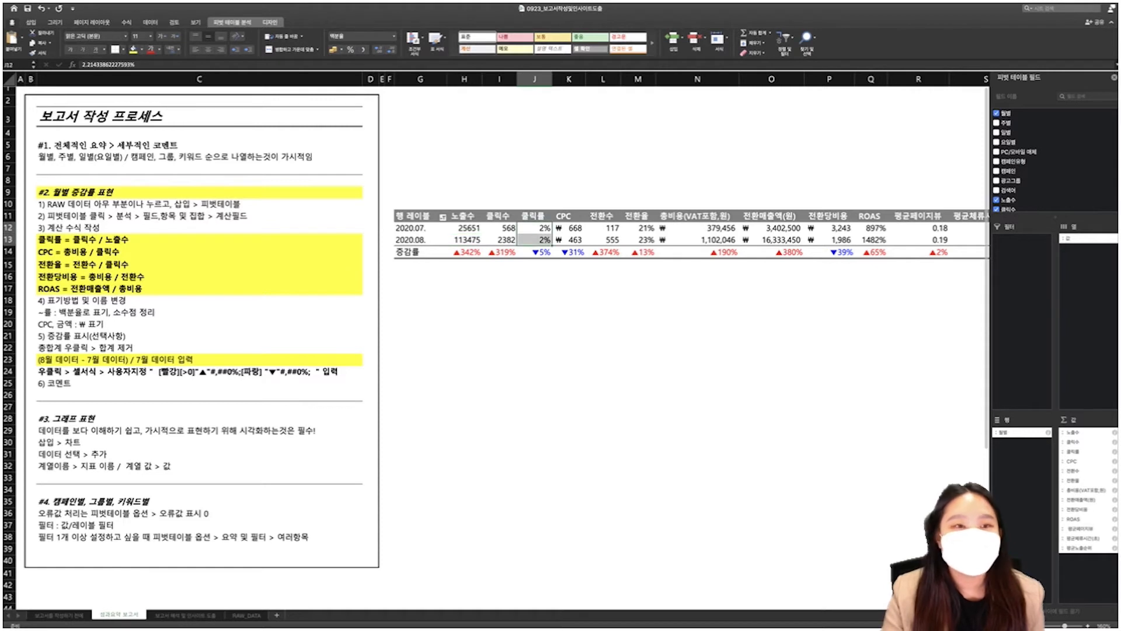
{"action": "left_click", "coordinate": [377, 49]}
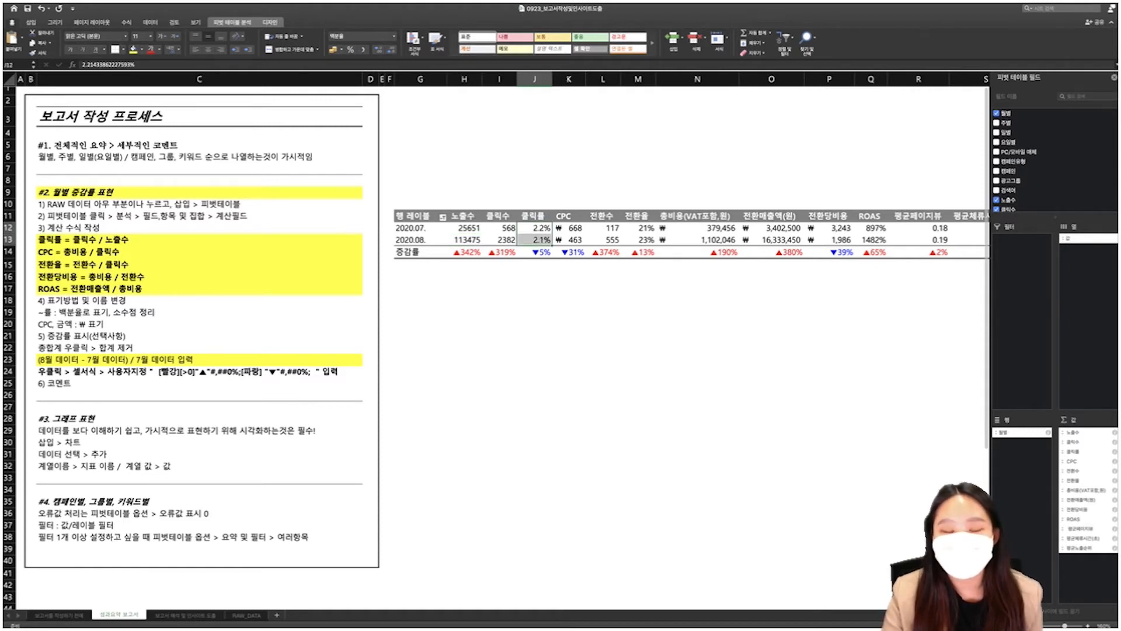
{"action": "left_click_drag", "start_coordinate": [421, 277], "coordinate": [922, 288]}
{"action": "left_click_drag", "start_coordinate": [420, 180], "coordinate": [918, 203]}
{"action": "left_click", "coordinate": [534, 336]}
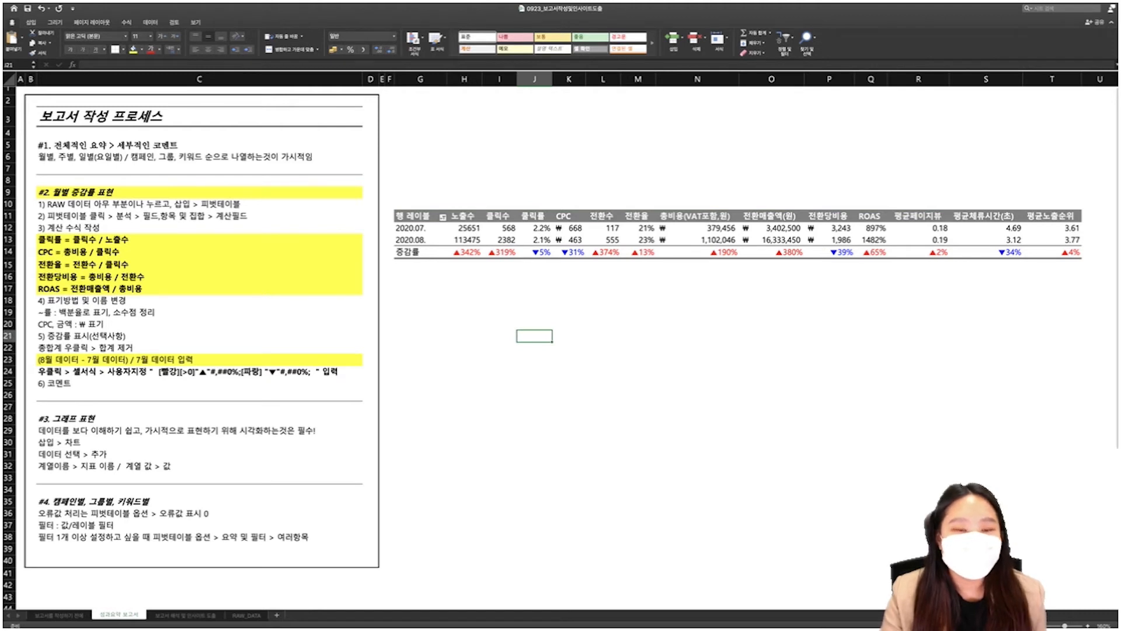
{"action": "left_click_drag", "start_coordinate": [412, 216], "coordinate": [1075, 252]}
{"action": "type", "text": "ㅊ"}
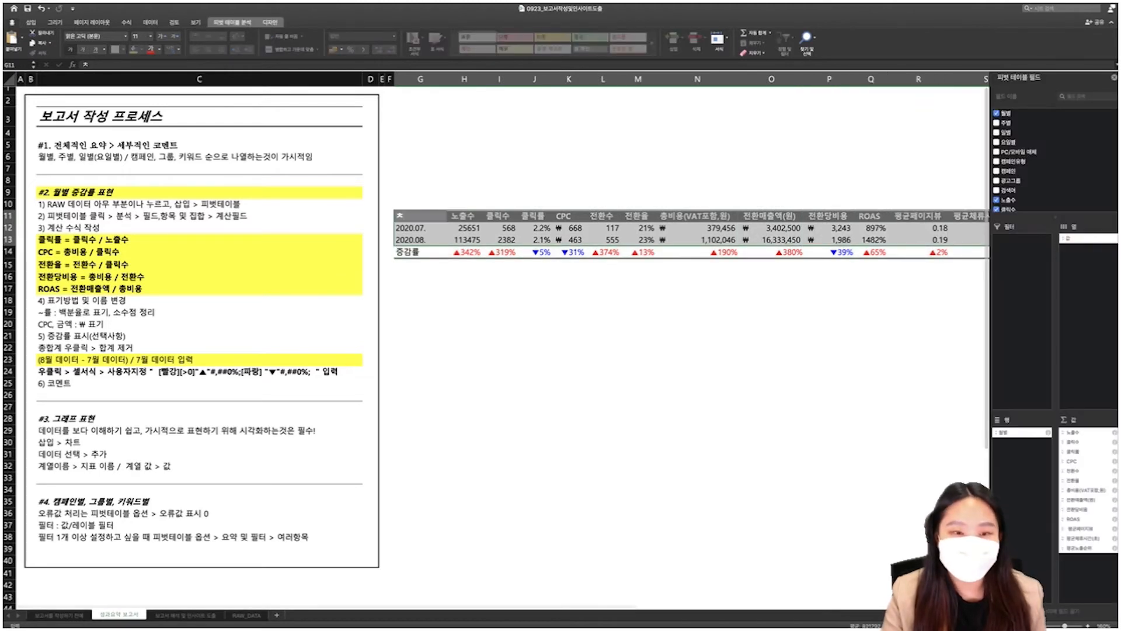
{"action": "left_click", "coordinate": [420, 227]}
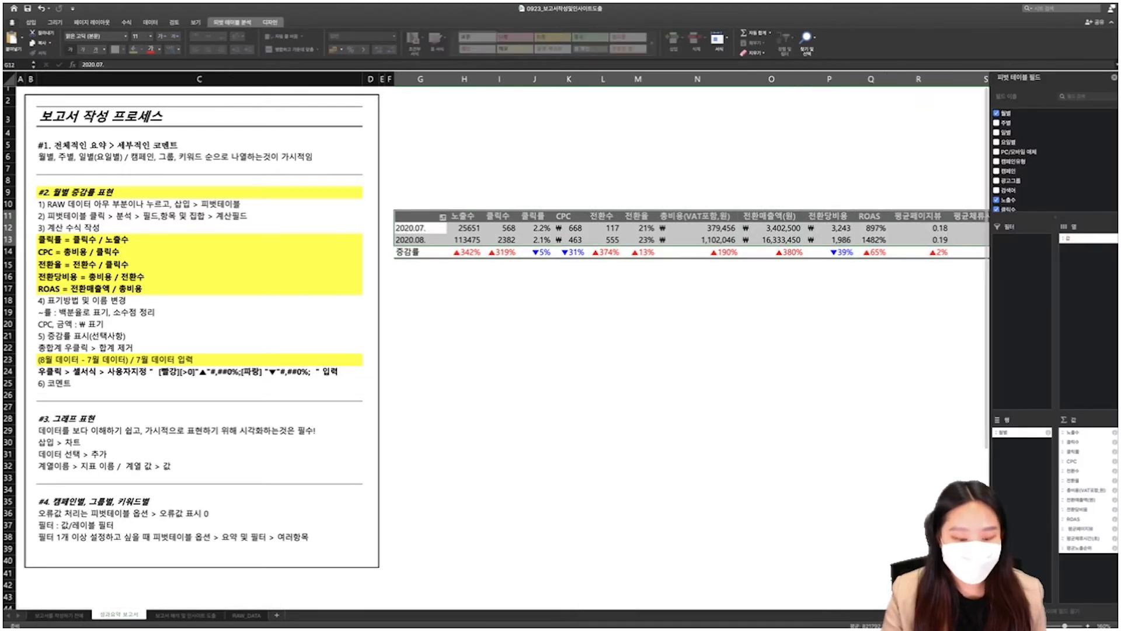
{"action": "type", "text": "ㅋ"}
{"action": "key", "text": "Escape"}
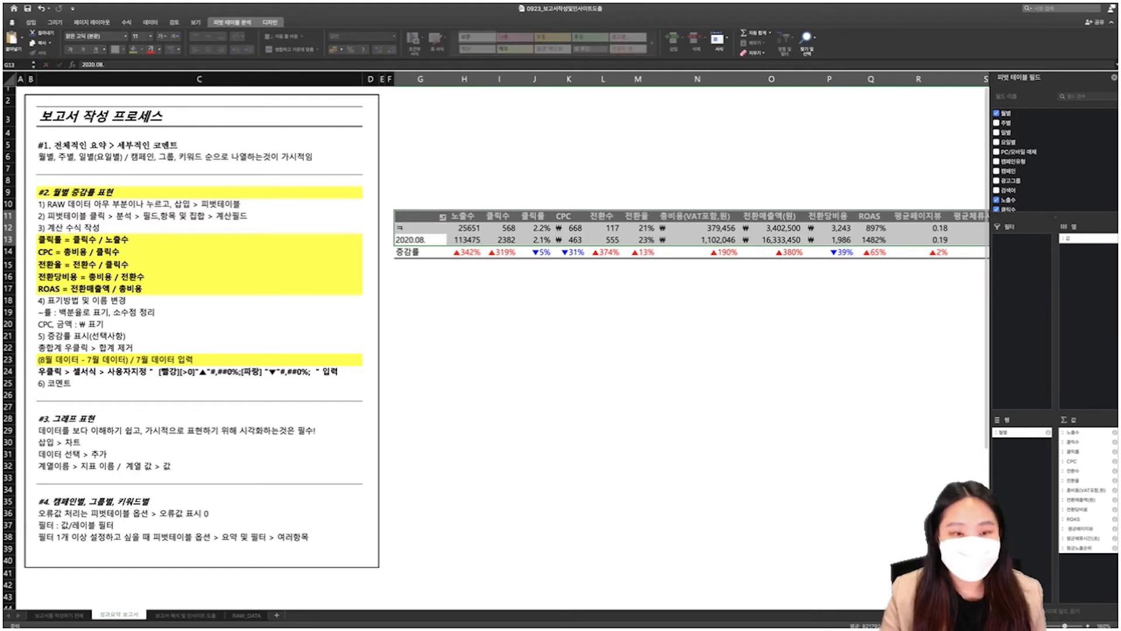
{"action": "key", "text": "ctrl+z"}
Paste a copy of the monthly pivot table, without its 증감률 row, at G18
{"action": "key", "text": "ctrl+c"}
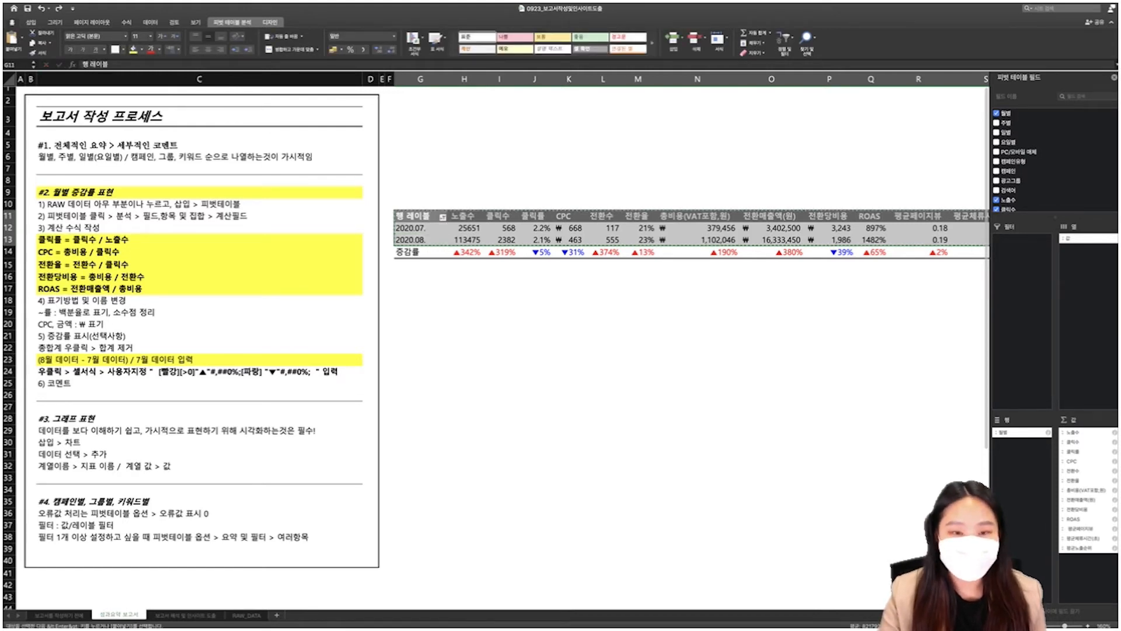
{"action": "left_click", "coordinate": [420, 300]}
{"action": "key", "text": "ctrl+v"}
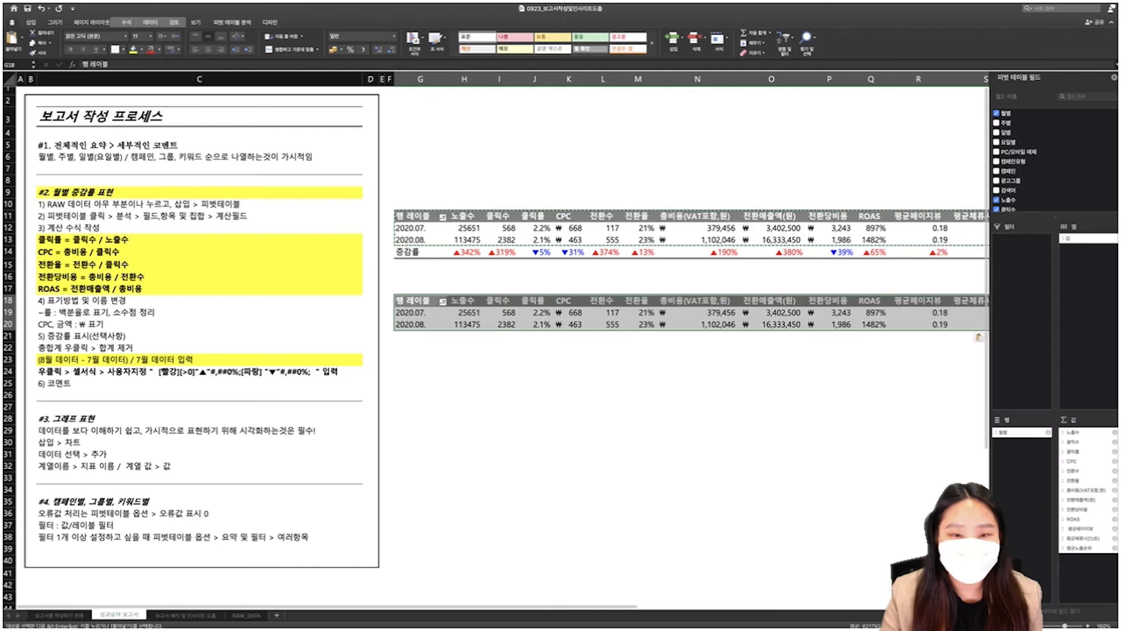
Move the 월별 field of the copied pivot table to its filters and use 주별 as the row field
{"action": "left_click", "coordinate": [421, 324]}
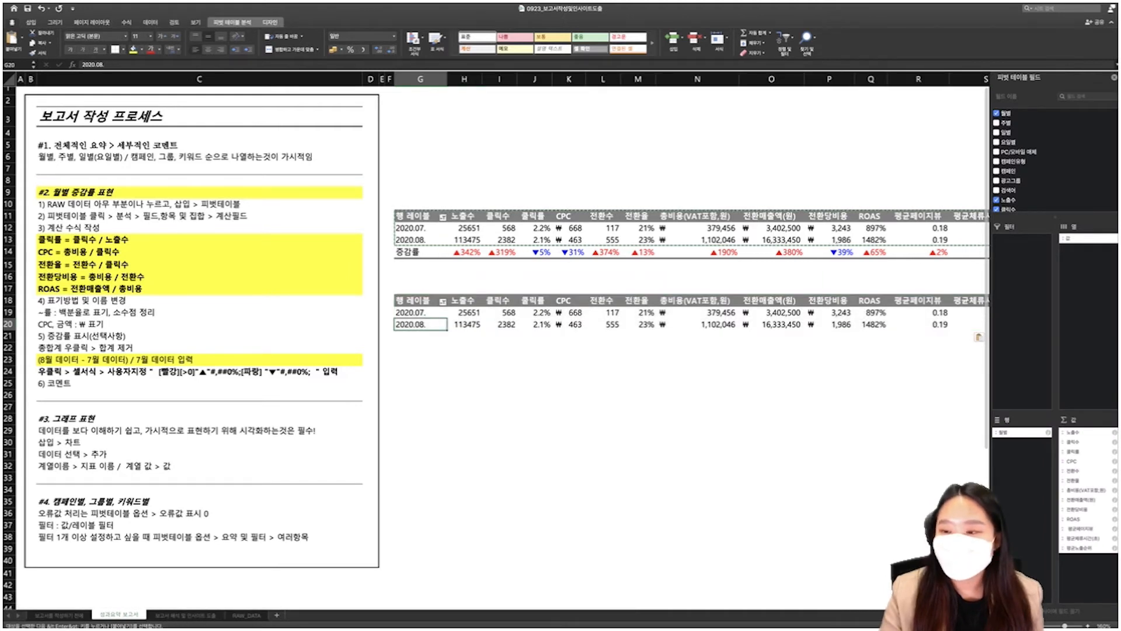
{"action": "left_click_drag", "start_coordinate": [1022, 432], "coordinate": [1022, 238]}
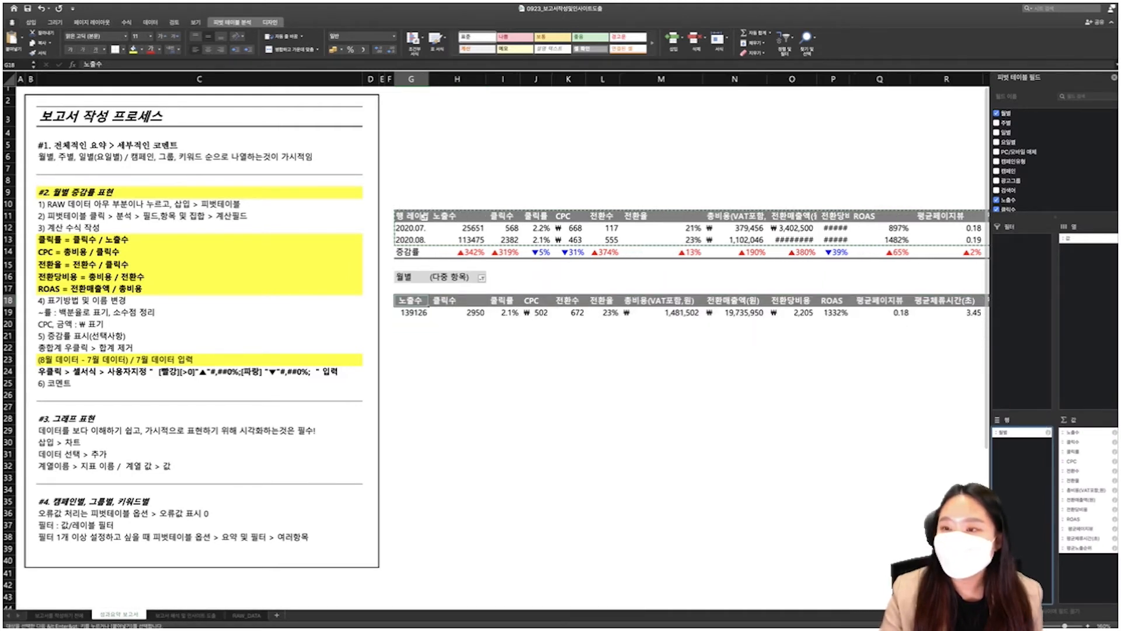
{"action": "left_click_drag", "start_coordinate": [1005, 122], "coordinate": [1022, 432]}
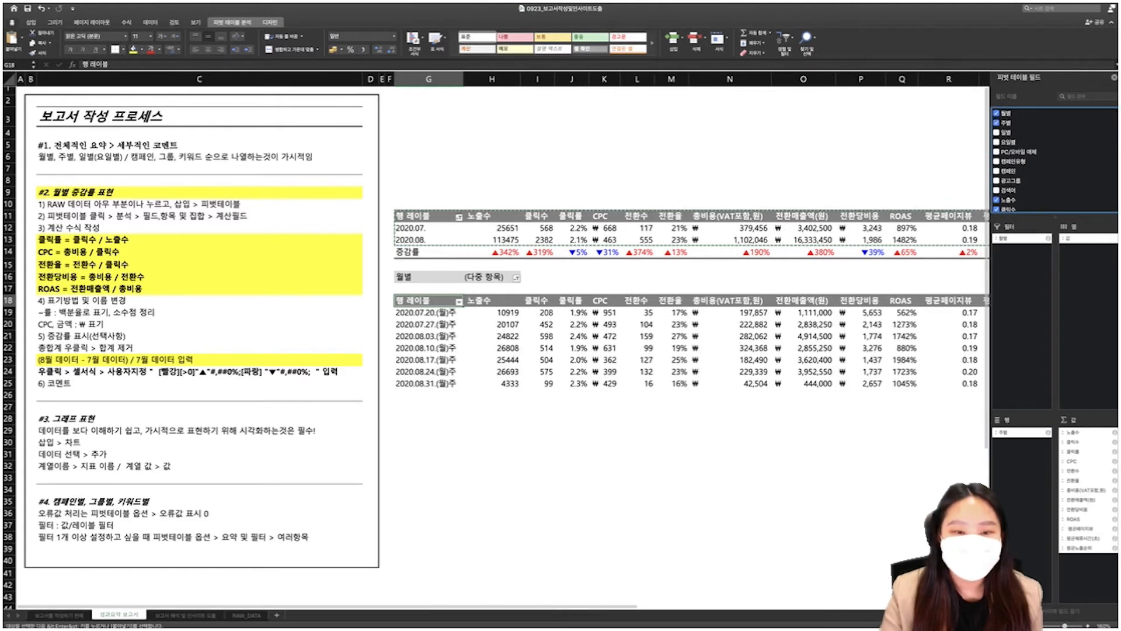
Exclude 2020.07. from the weekly pivot table's 월별 filter, keeping only 2020.08
{"action": "left_click", "coordinate": [516, 277]}
{"action": "left_click", "coordinate": [541, 323]}
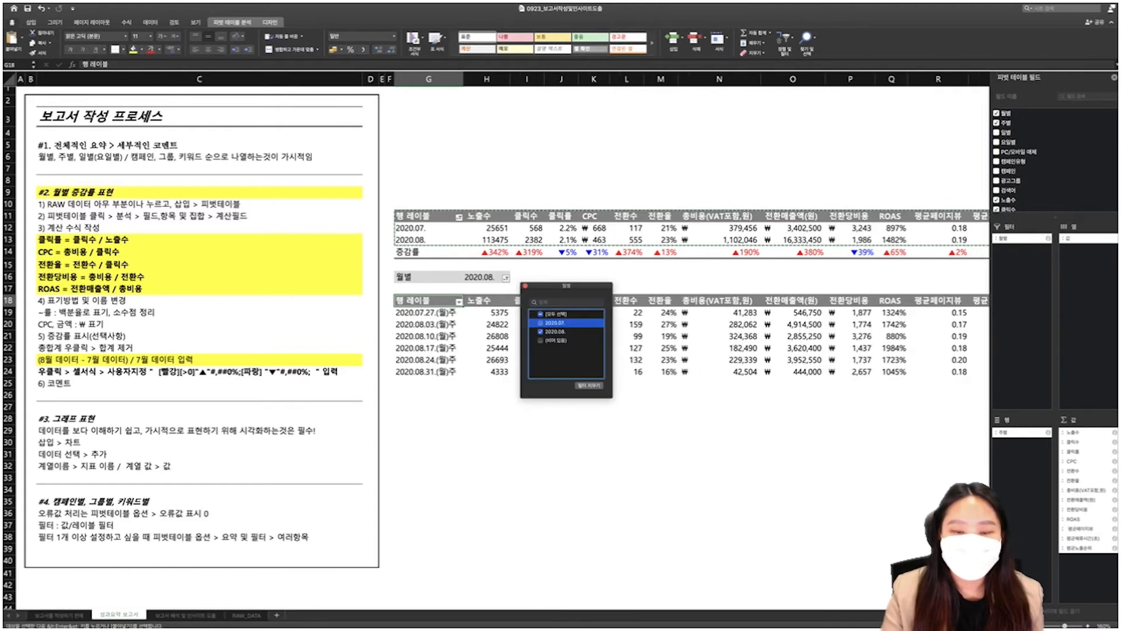
{"action": "key", "text": "Escape"}
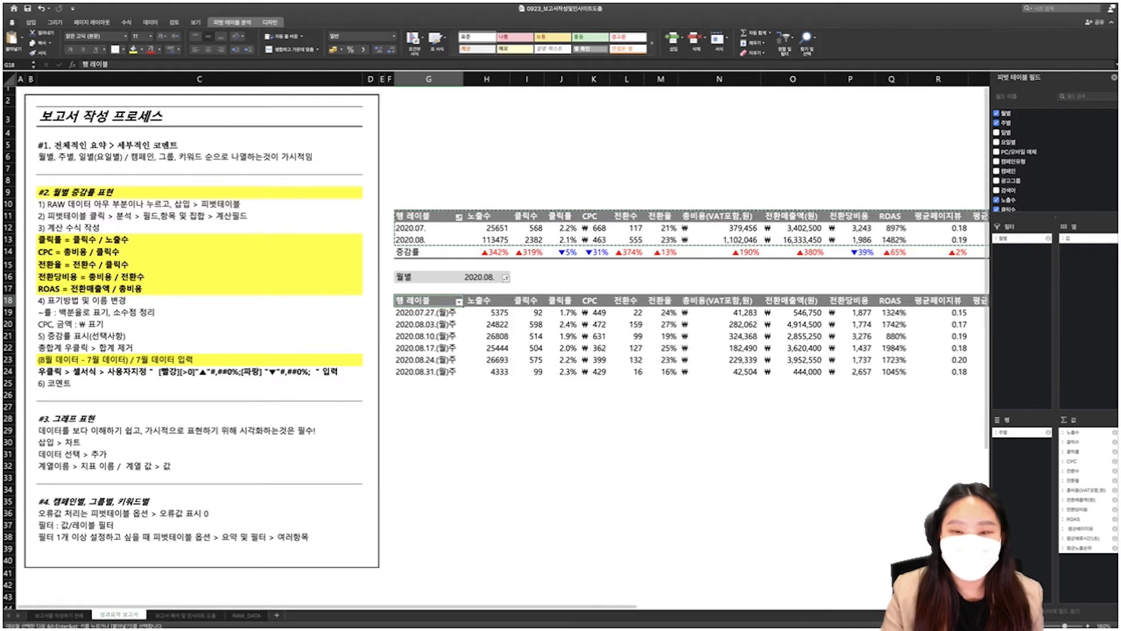
{"action": "left_click", "coordinate": [850, 418]}
{"action": "left_click_drag", "start_coordinate": [409, 276], "coordinate": [1086, 383]}
{"action": "key", "text": "ctrl+c"}
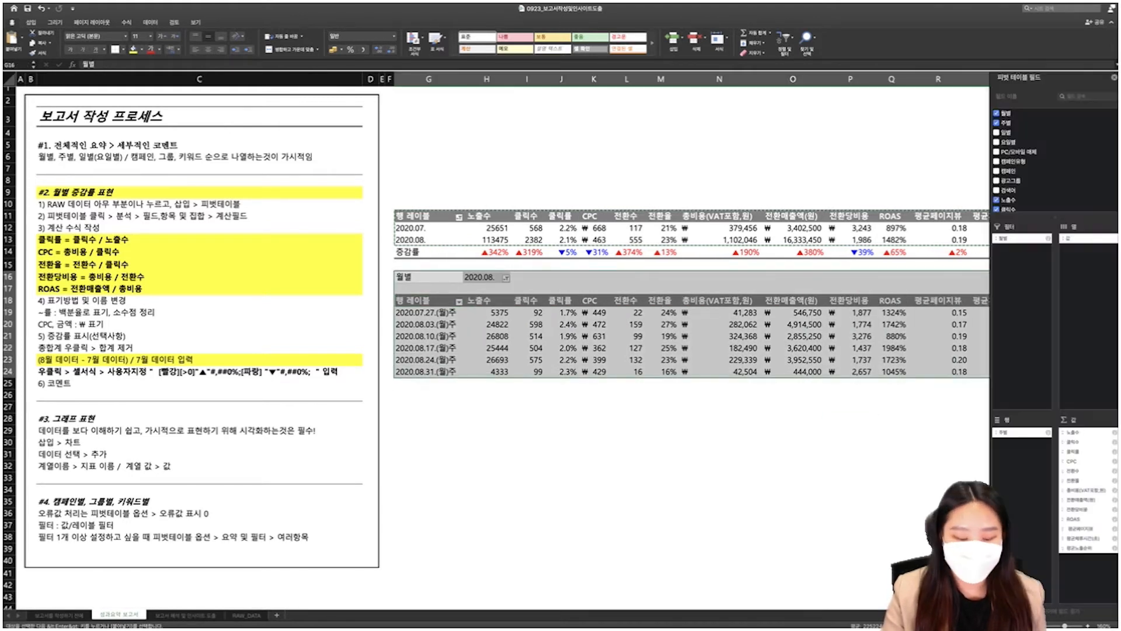
{"action": "left_click", "coordinate": [428, 407]}
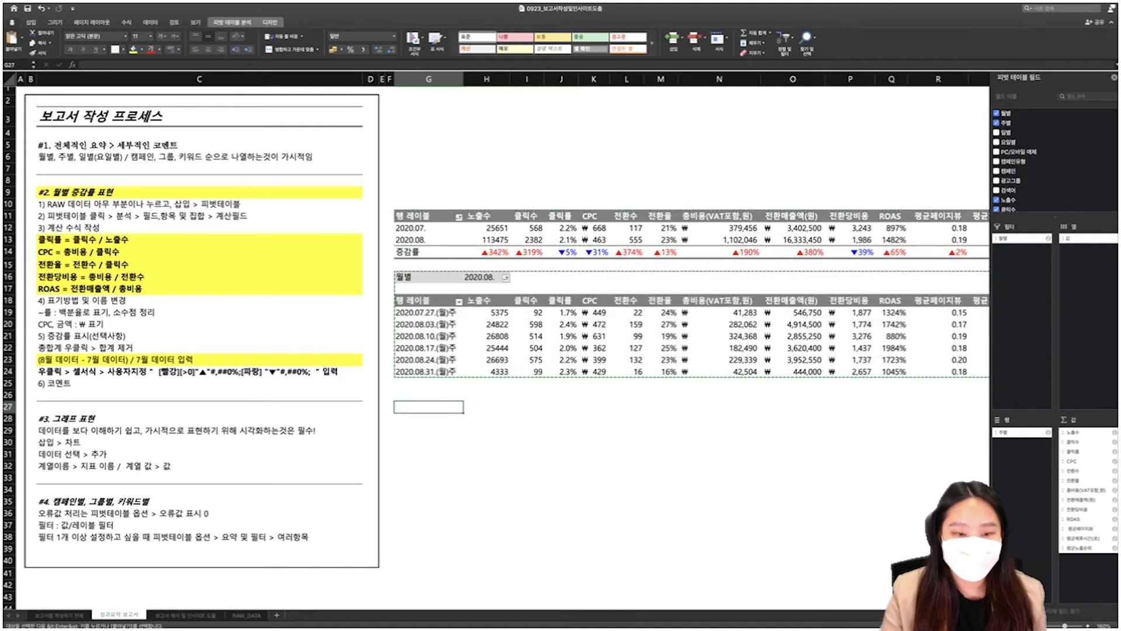
{"action": "key", "text": "Escape"}
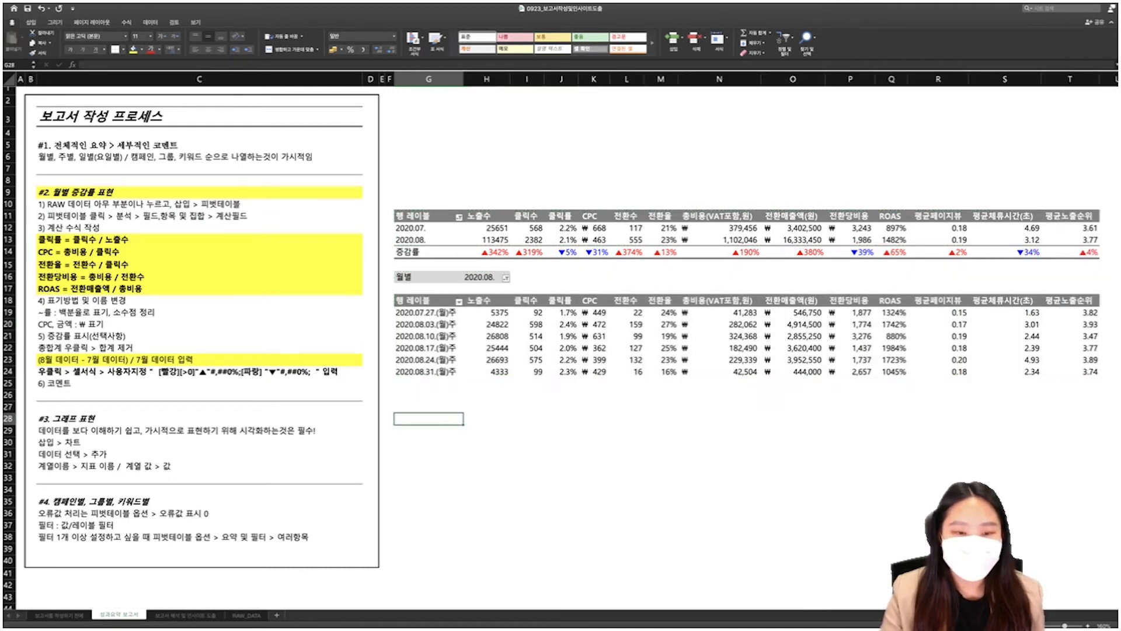
{"action": "left_click_drag", "start_coordinate": [429, 276], "coordinate": [428, 300]}
{"action": "key", "text": "ctrl+a"}
{"action": "scroll", "coordinate": [561, 315], "scroll_direction": "right", "scroll_amount": 5}
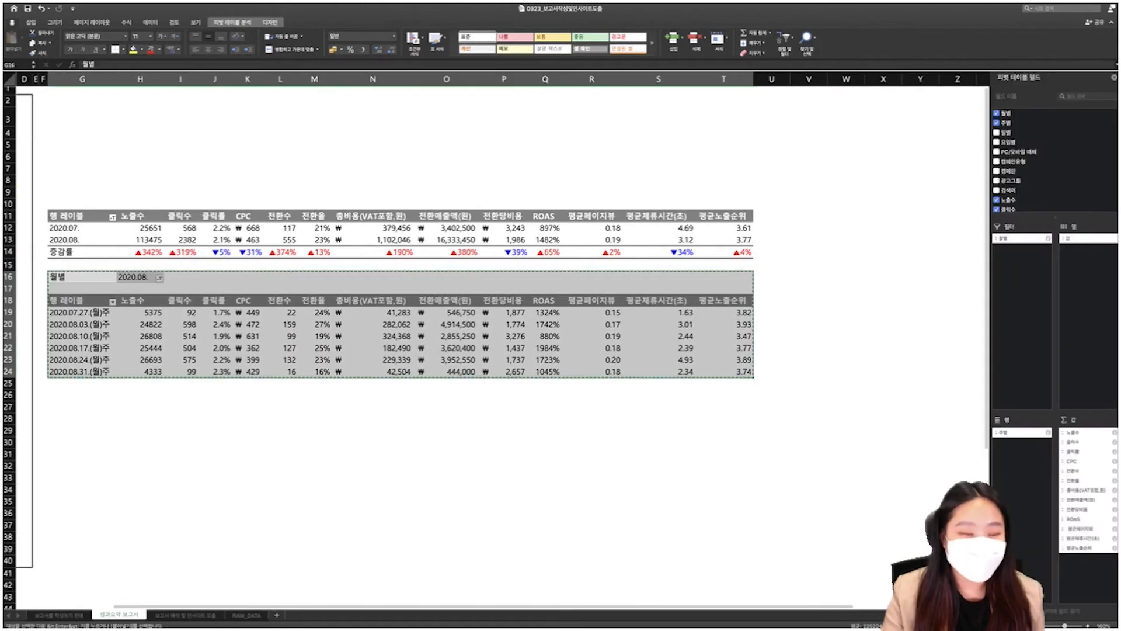
{"action": "key", "text": "ctrl+c"}
{"action": "left_click", "coordinate": [81, 419]}
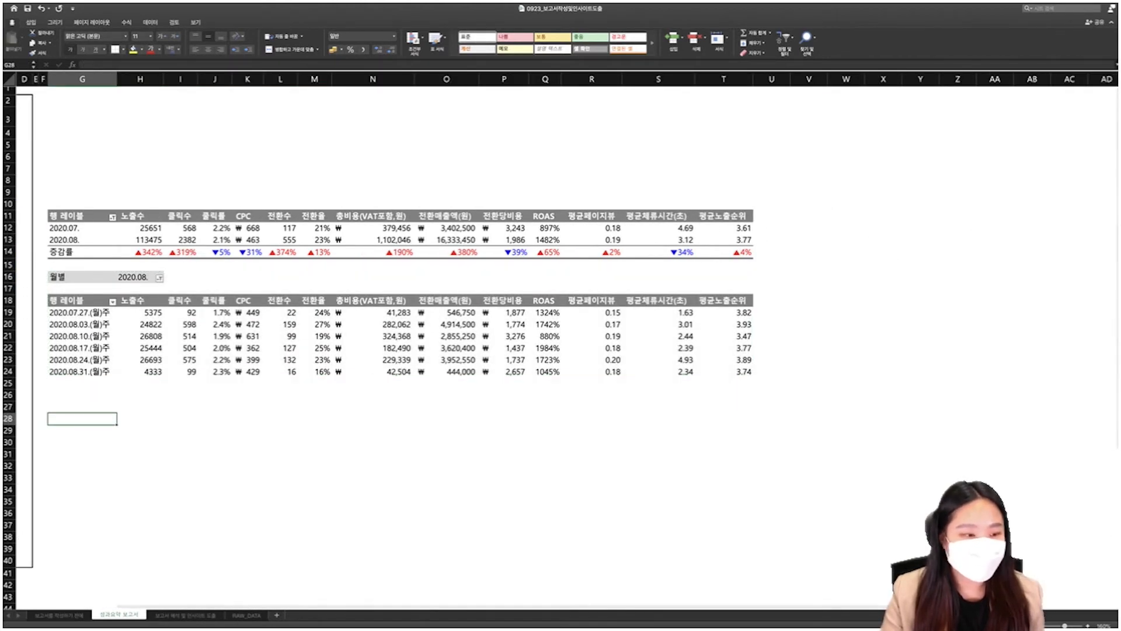
Paste a copy of the weekly pivot table, including its 월별 filter, at G27
{"action": "left_click_drag", "start_coordinate": [70, 277], "coordinate": [750, 372]}
{"action": "key", "text": "ctrl+c"}
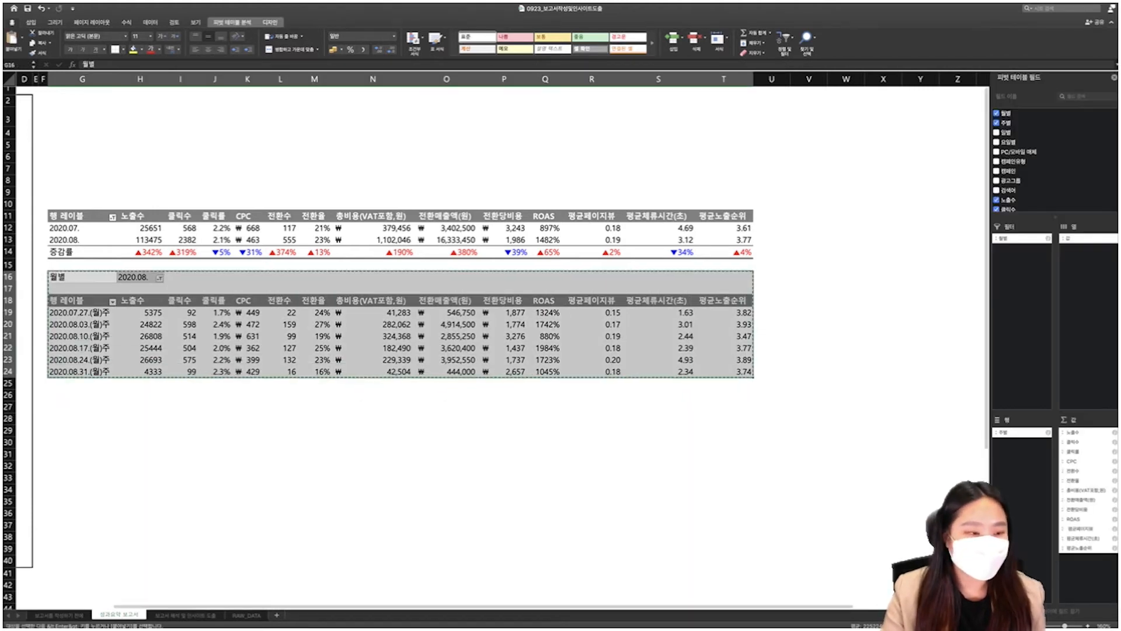
{"action": "left_click", "coordinate": [82, 407]}
{"action": "key", "text": "ctrl+v"}
Replace the 주별 row field of the lowest pivot table with 요일별
{"action": "left_click_drag", "start_coordinate": [82, 442], "coordinate": [82, 502]}
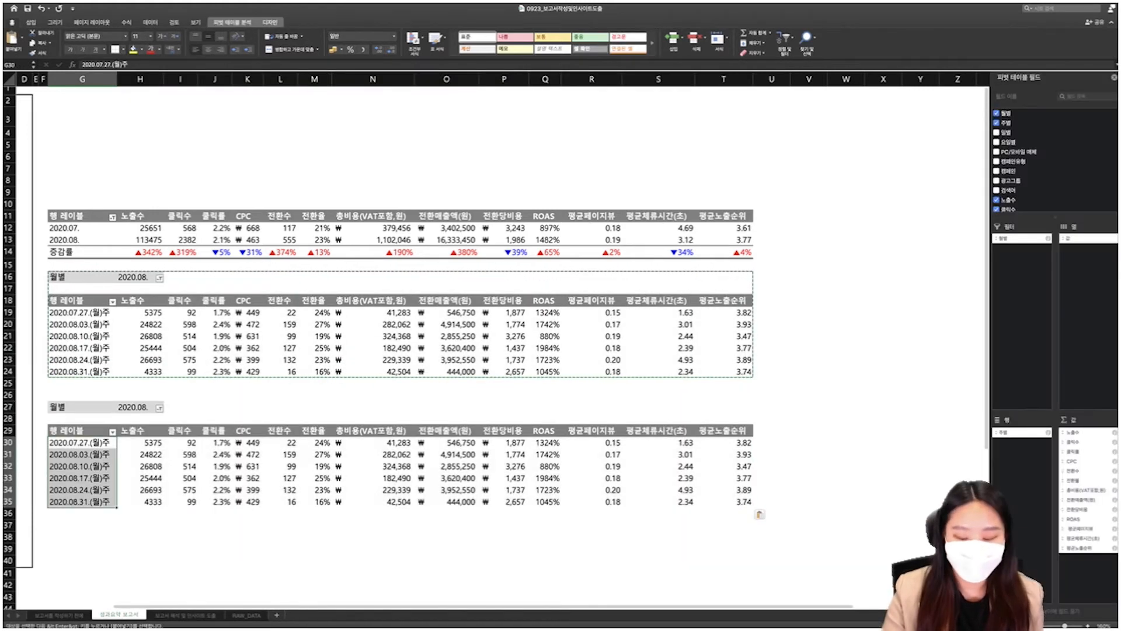
{"action": "key", "text": "Left"}
{"action": "key", "text": "Left"}
{"action": "key", "text": "Left"}
{"action": "key", "text": "Left"}
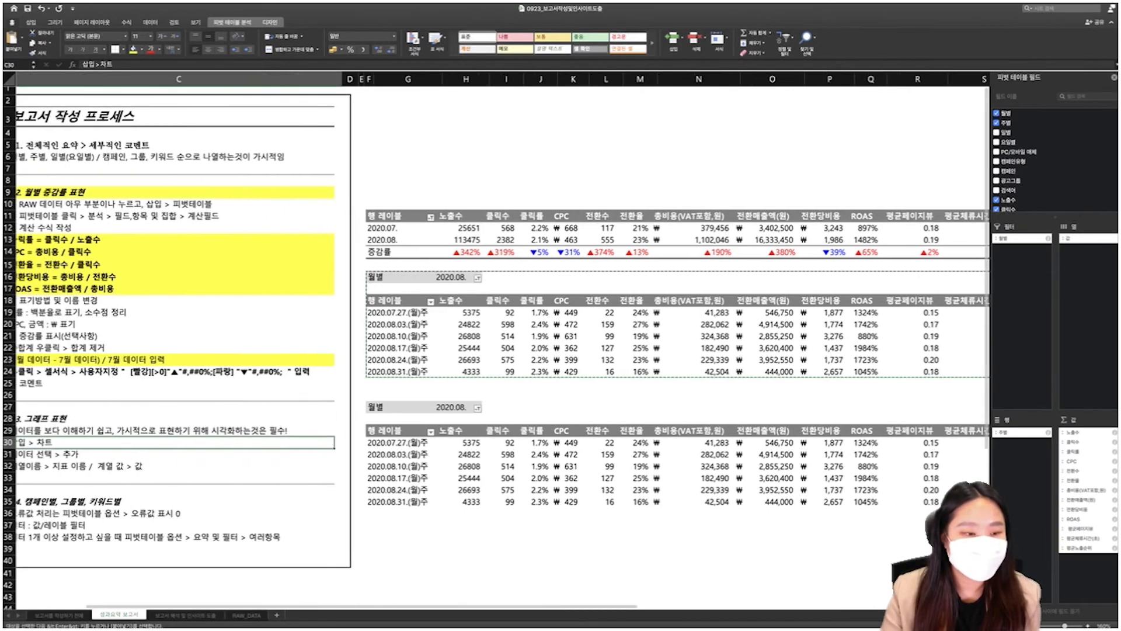
{"action": "left_click", "coordinate": [477, 478]}
{"action": "left_click_drag", "start_coordinate": [1021, 432], "coordinate": [1050, 183]}
{"action": "left_click_drag", "start_coordinate": [1007, 142], "coordinate": [1022, 434]}
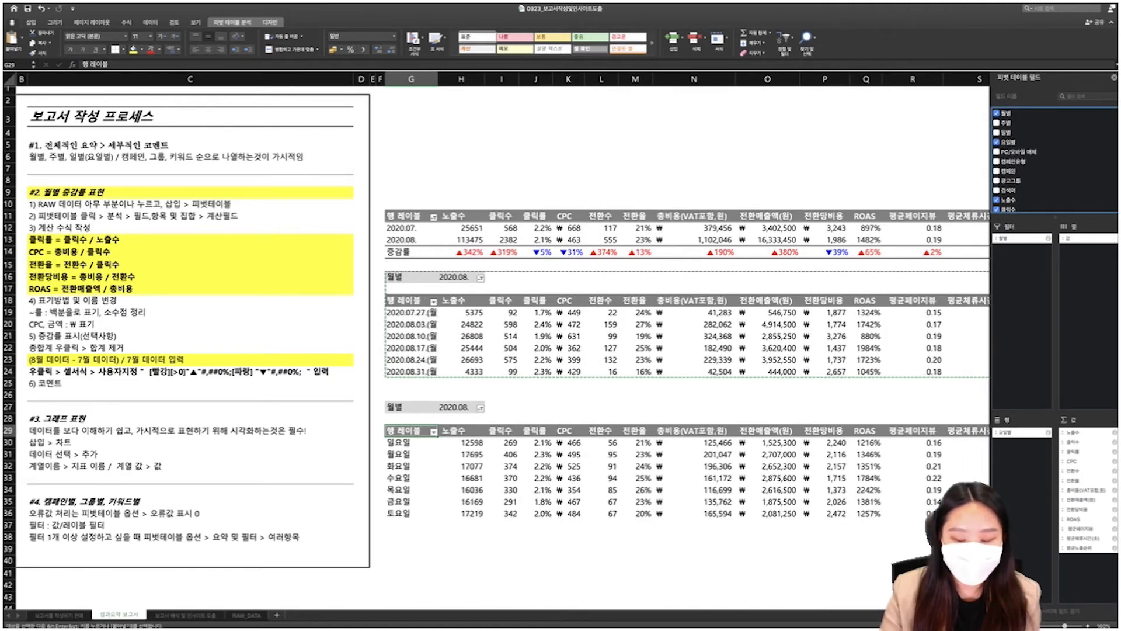
Examine the 목요일 row of the weekday pivot table, from CPC and 총비용 through to ROAS
{"action": "left_click", "coordinate": [569, 489]}
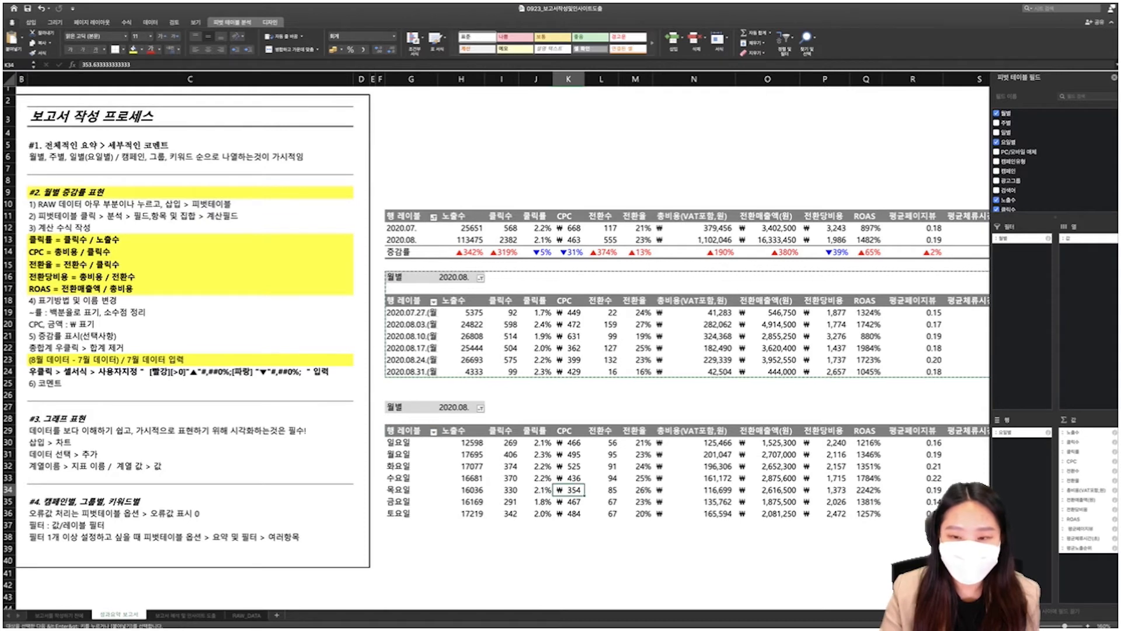
{"action": "left_click", "coordinate": [695, 490]}
{"action": "key", "text": "Right"}
{"action": "key", "text": "Right"}
{"action": "key", "text": "Right"}
{"action": "key", "text": "Right"}
{"action": "key", "text": "Right"}
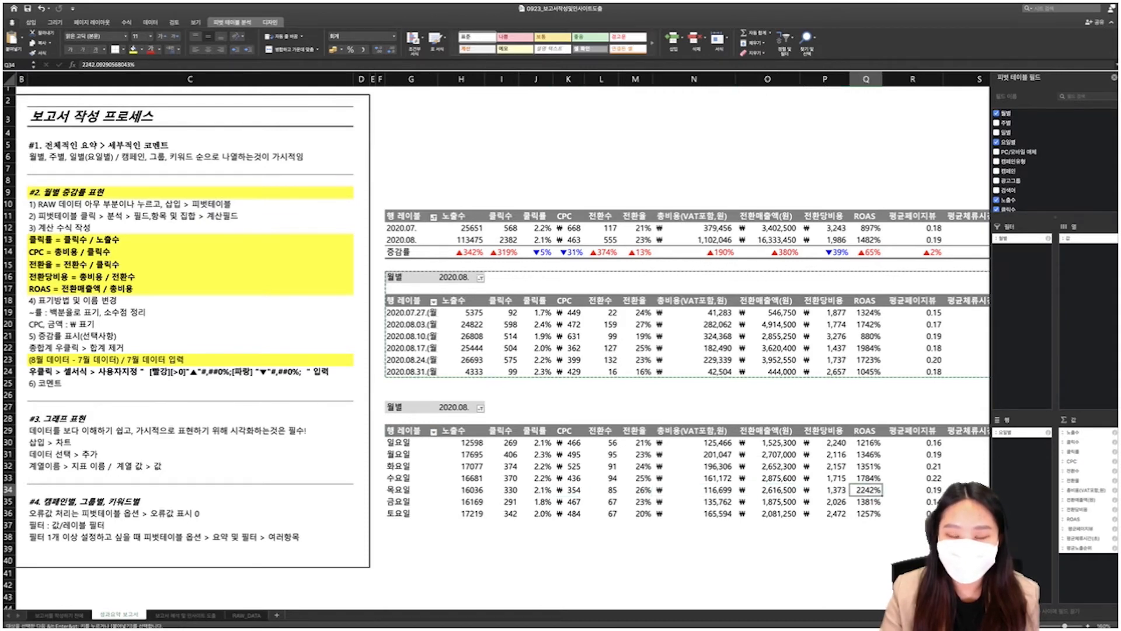
{"action": "key", "text": "Down"}
{"action": "key", "text": "Down"}
{"action": "key", "text": "Down"}
{"action": "key", "text": "Down"}
{"action": "key", "text": "Down"}
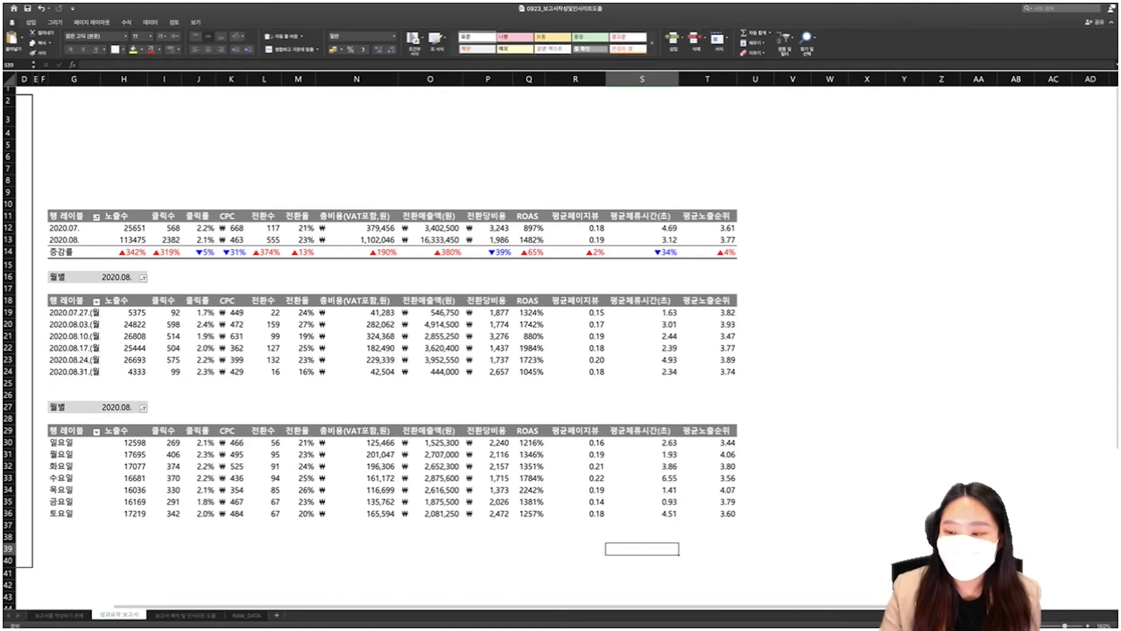
Review the monthly, weekly and weekday pivot tables across all their metric columns at a larger zoom
{"action": "scroll", "coordinate": [560, 351], "scroll_direction": "up", "scroll_amount": 1}
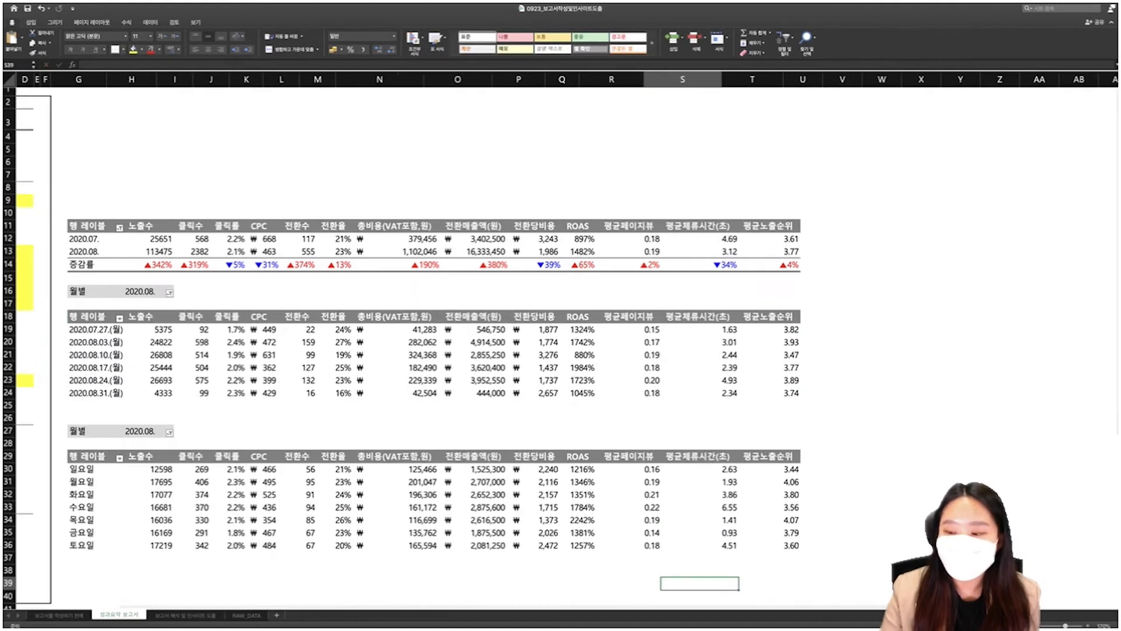
{"action": "scroll", "coordinate": [561, 350], "scroll_direction": "up", "scroll_amount": 1}
{"action": "scroll", "coordinate": [560, 350], "scroll_direction": "down", "scroll_amount": 3}
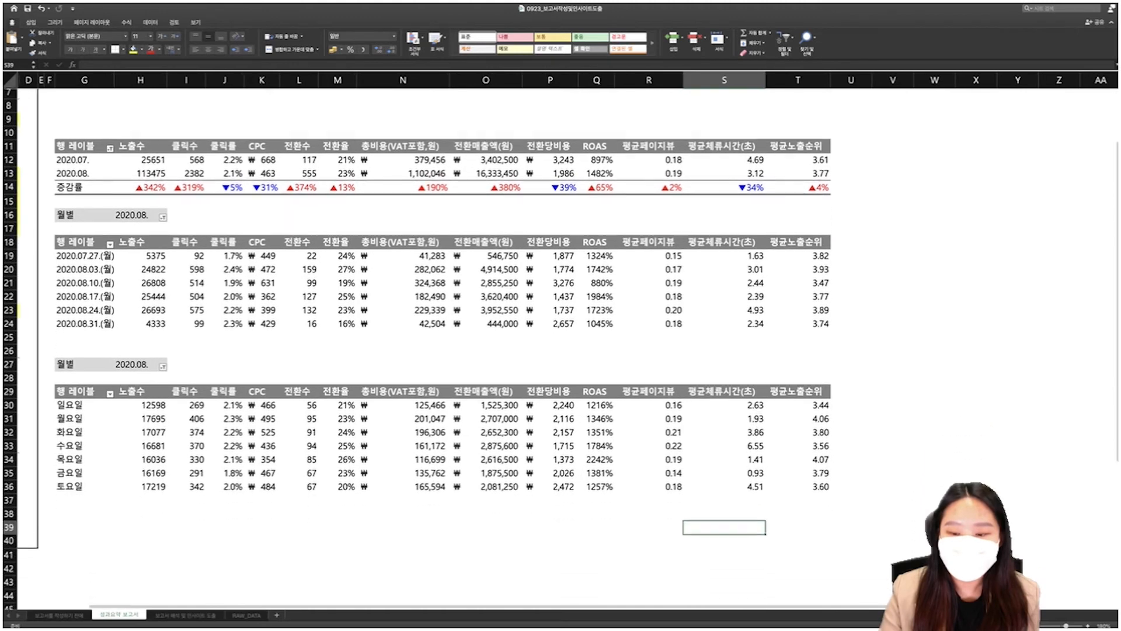
{"action": "scroll", "coordinate": [561, 350], "scroll_direction": "right", "scroll_amount": 10}
{"action": "scroll", "coordinate": [561, 351], "scroll_direction": "left", "scroll_amount": 5}
{"action": "scroll", "coordinate": [561, 350], "scroll_direction": "left", "scroll_amount": 10}
{"action": "left_click", "coordinate": [602, 531]}
{"action": "key", "text": "Right"}
{"action": "key", "text": "Right"}
{"action": "key", "text": "Right"}
{"action": "key", "text": "Right"}
{"action": "key", "text": "Right"}
{"action": "key", "text": "Right"}
{"action": "key", "text": "Right"}
{"action": "key", "text": "Right"}
{"action": "key", "text": "Right"}
{"action": "key", "text": "Right"}
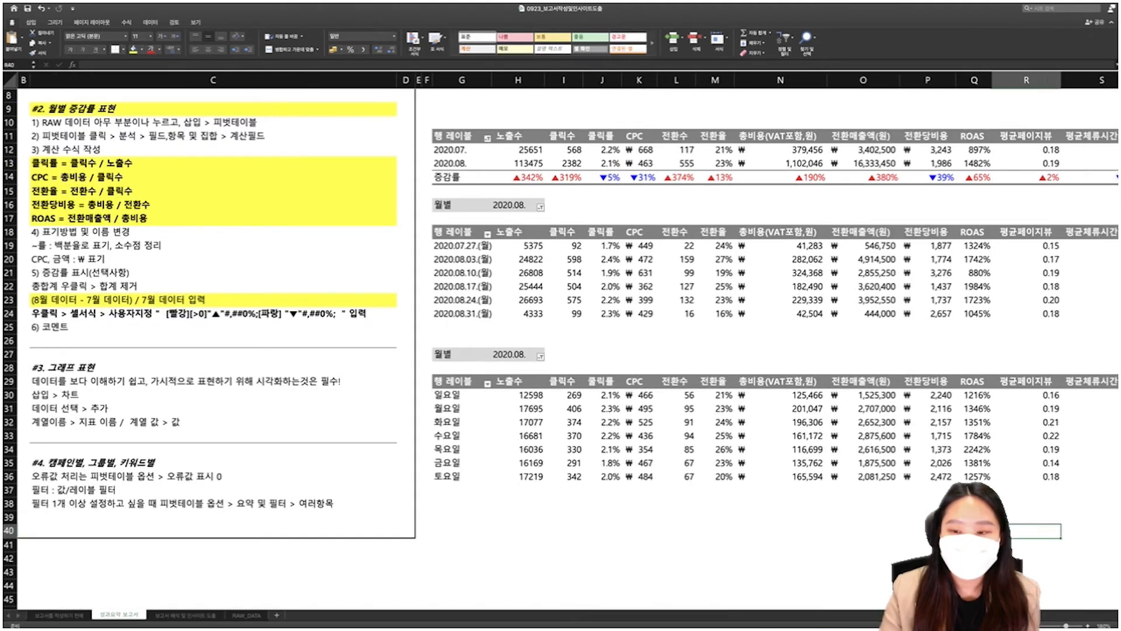
{"action": "scroll", "coordinate": [560, 350], "scroll_direction": "down", "scroll_amount": 3}
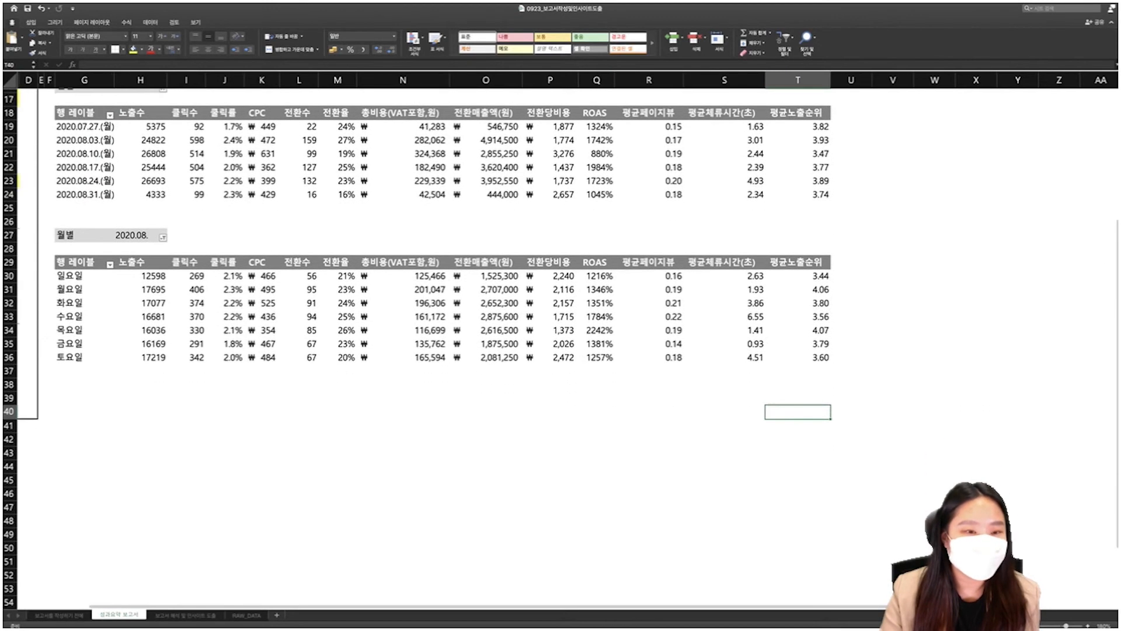
{"action": "left_click", "coordinate": [140, 398]}
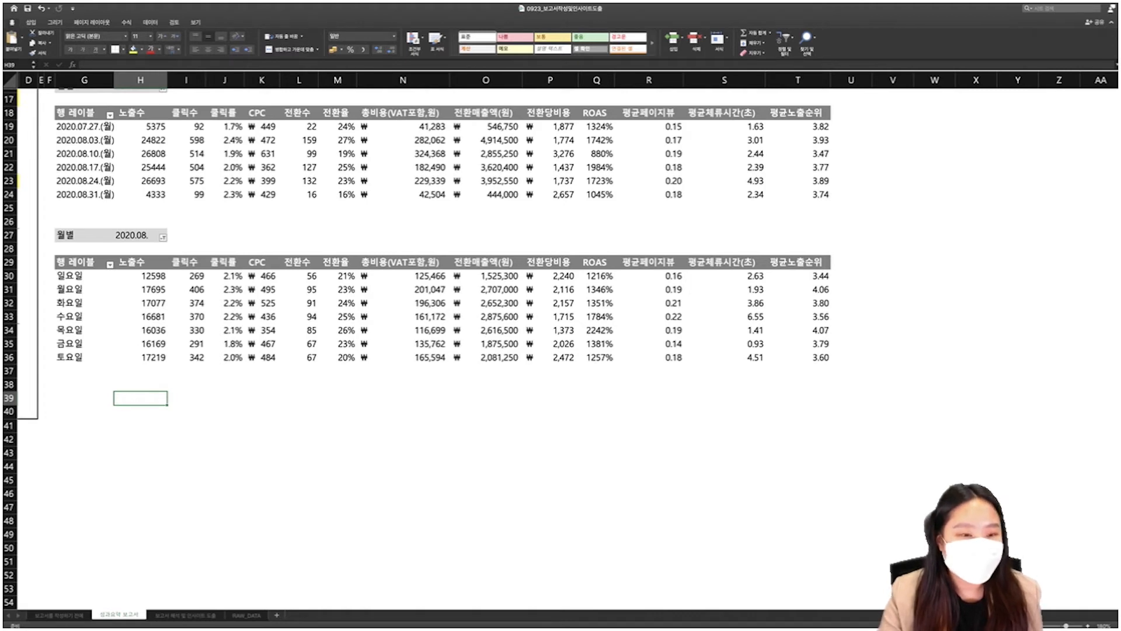
{"action": "left_click", "coordinate": [262, 303]}
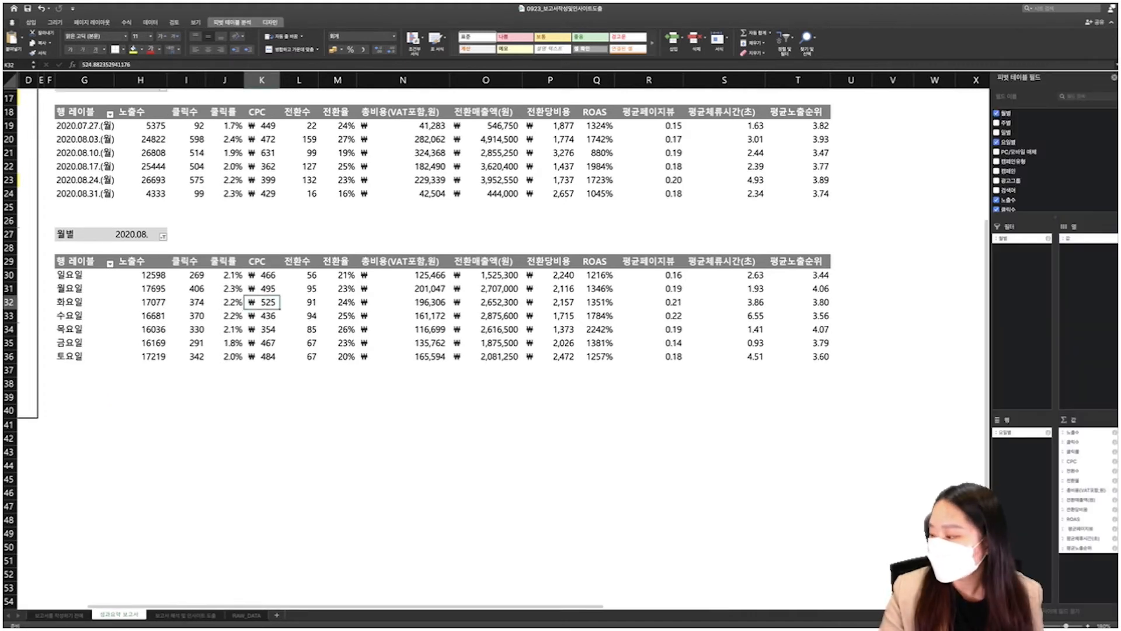
Insert an empty column chart and place it in the blank area just below the weekday pivot table
{"action": "left_click", "coordinate": [141, 425]}
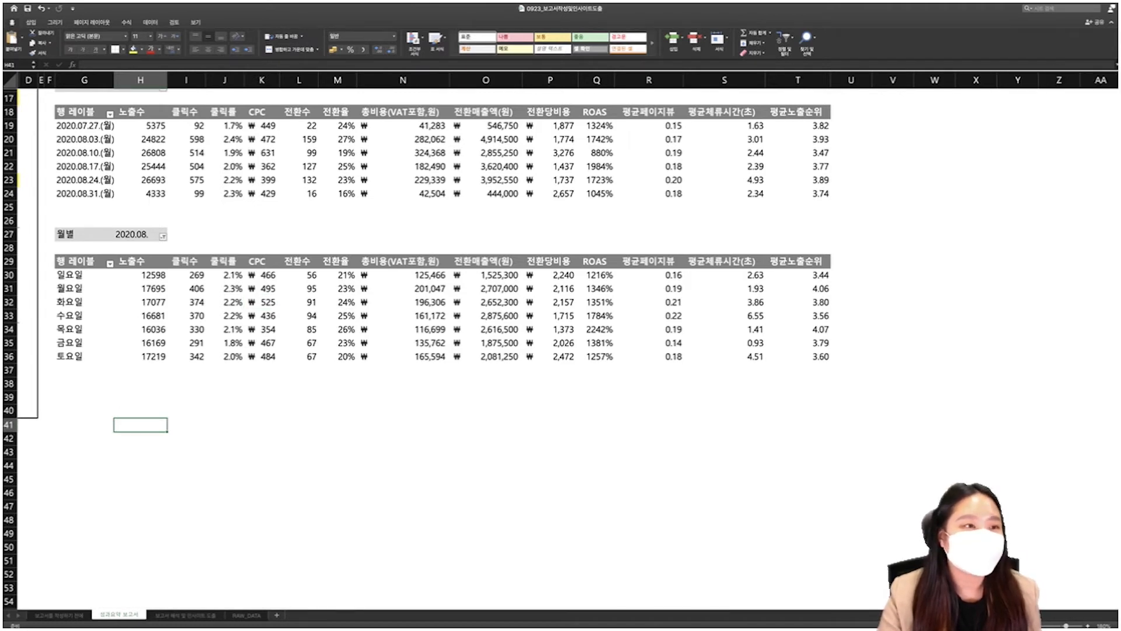
{"action": "left_click", "coordinate": [31, 22]}
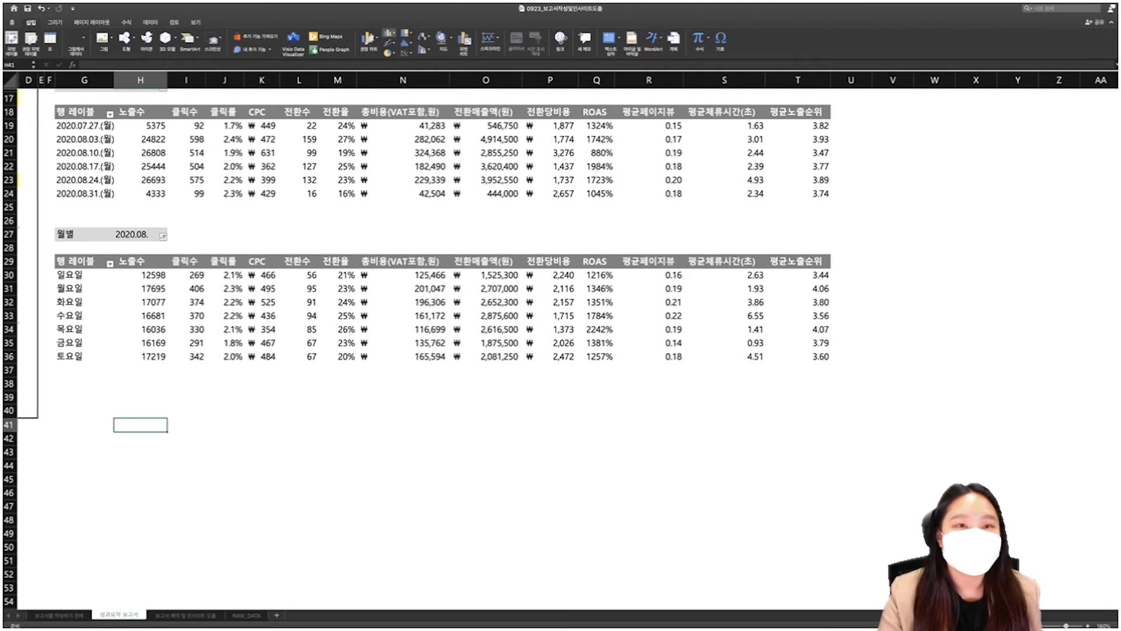
{"action": "left_click", "coordinate": [389, 33]}
{"action": "left_click", "coordinate": [403, 74]}
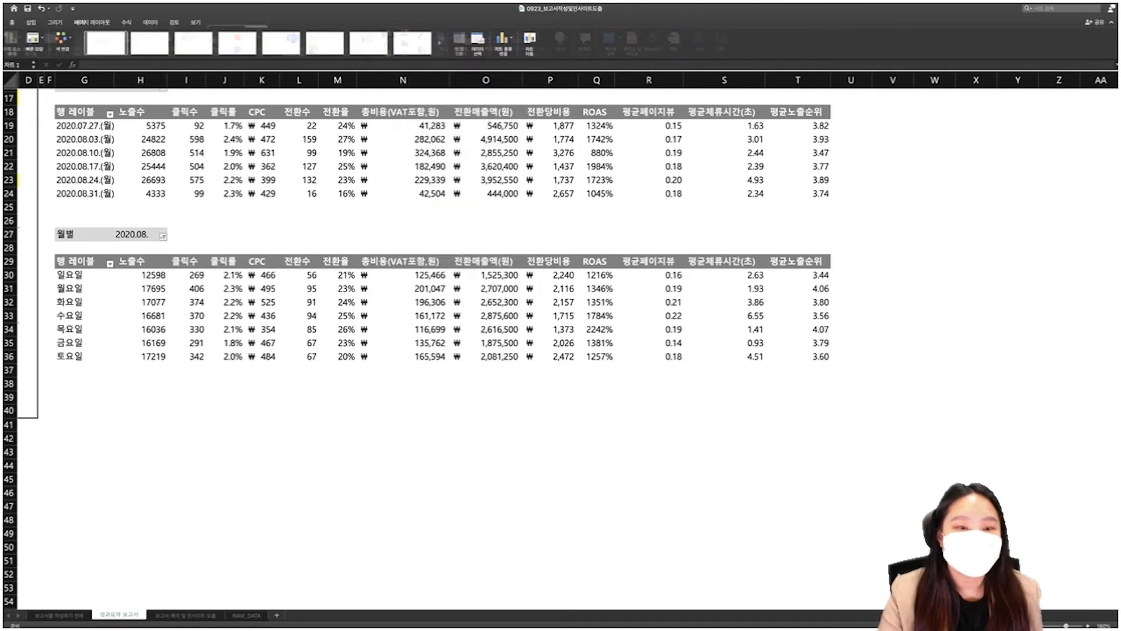
{"action": "left_click_drag", "start_coordinate": [281, 348], "coordinate": [290, 476]}
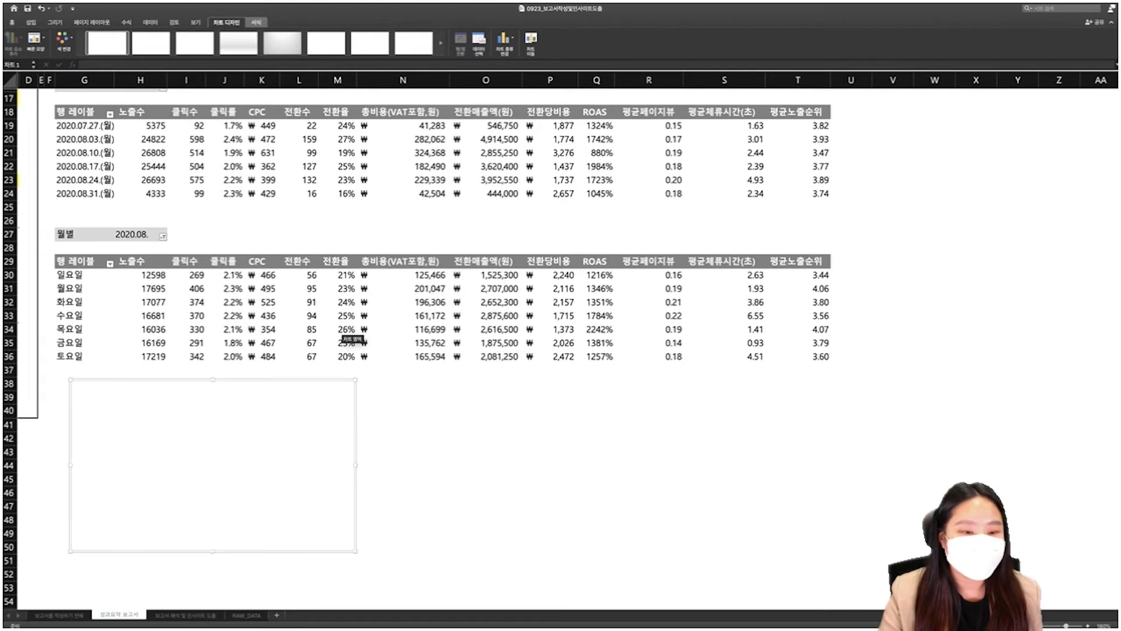
Add a new blank data series to the empty chart below the weekday pivot table
{"action": "right_click", "coordinate": [291, 476]}
{"action": "left_click", "coordinate": [286, 476]}
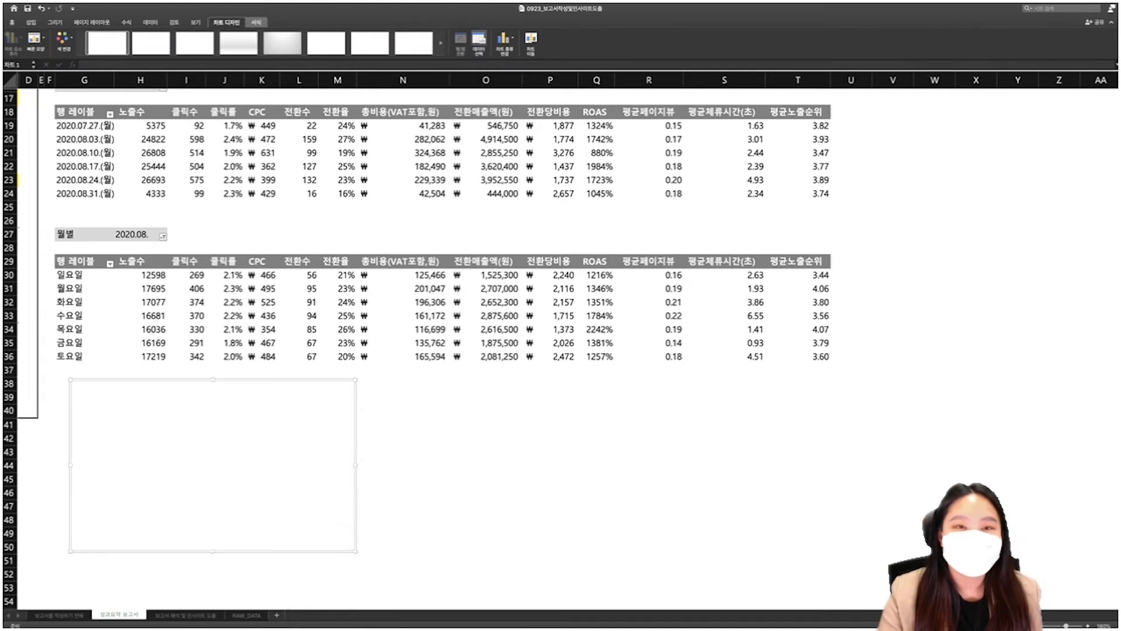
{"action": "left_click", "coordinate": [478, 42]}
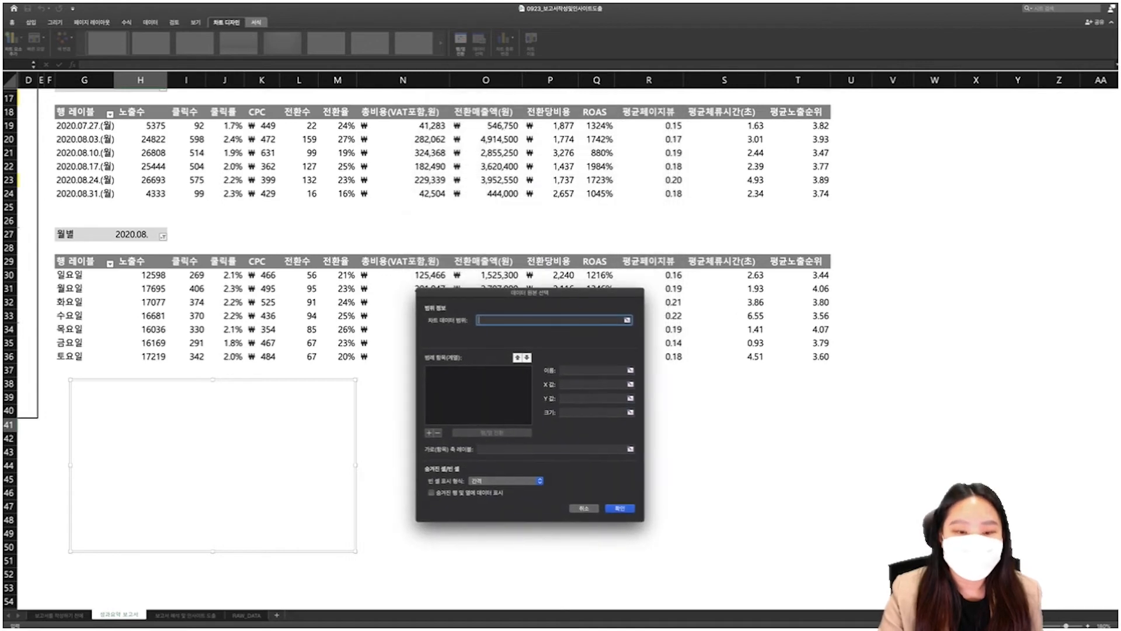
{"action": "left_click", "coordinate": [477, 395]}
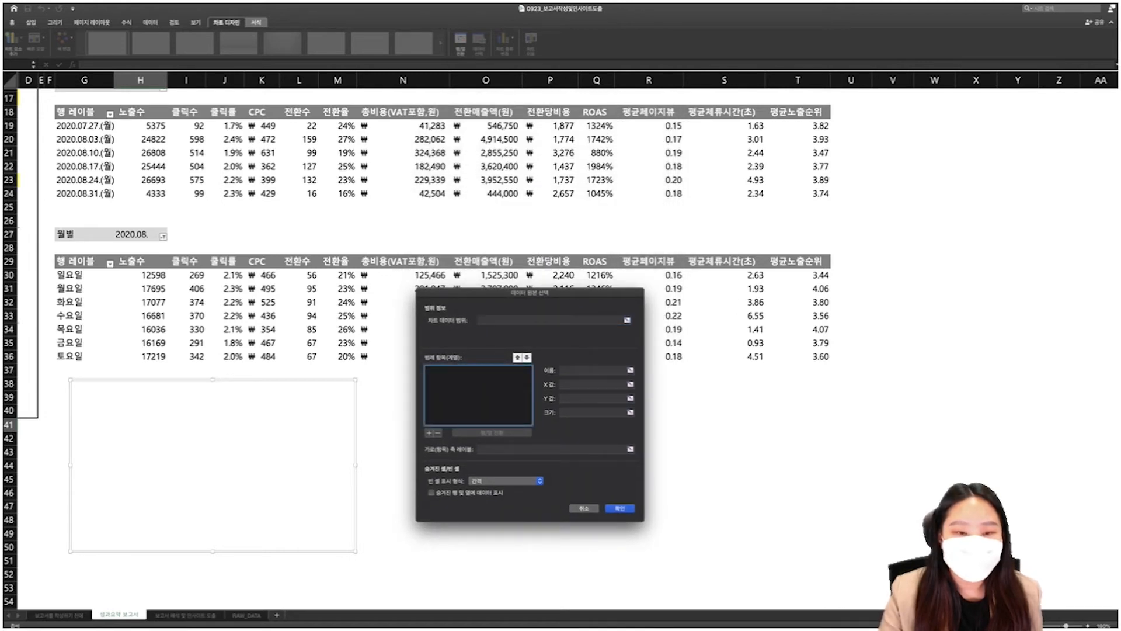
{"action": "left_click", "coordinate": [428, 432]}
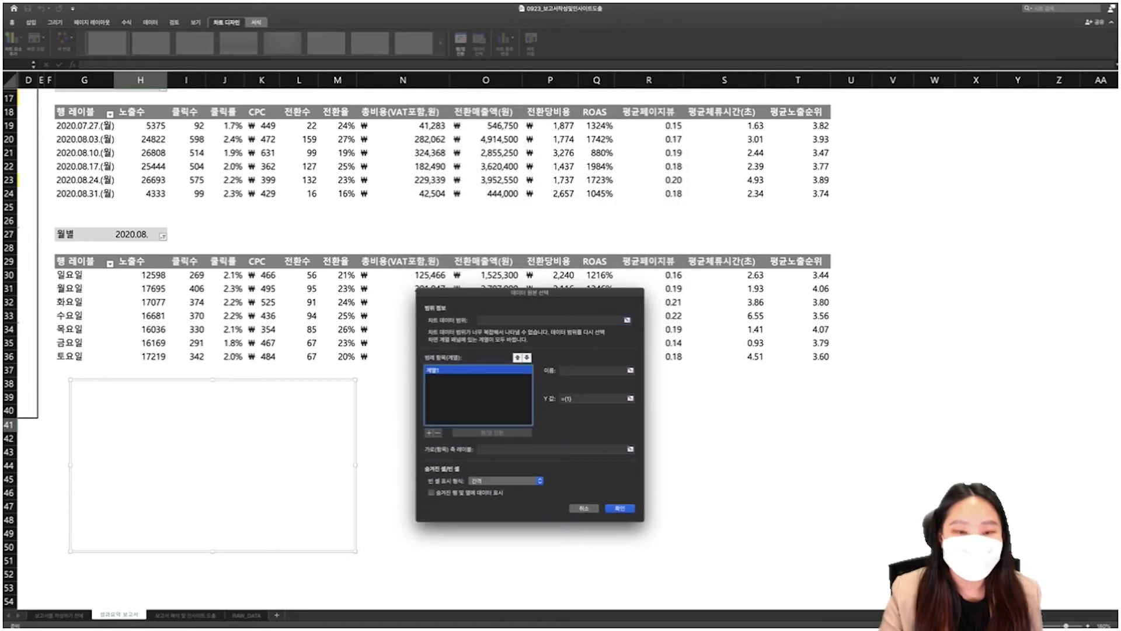
{"action": "key", "text": "Return"}
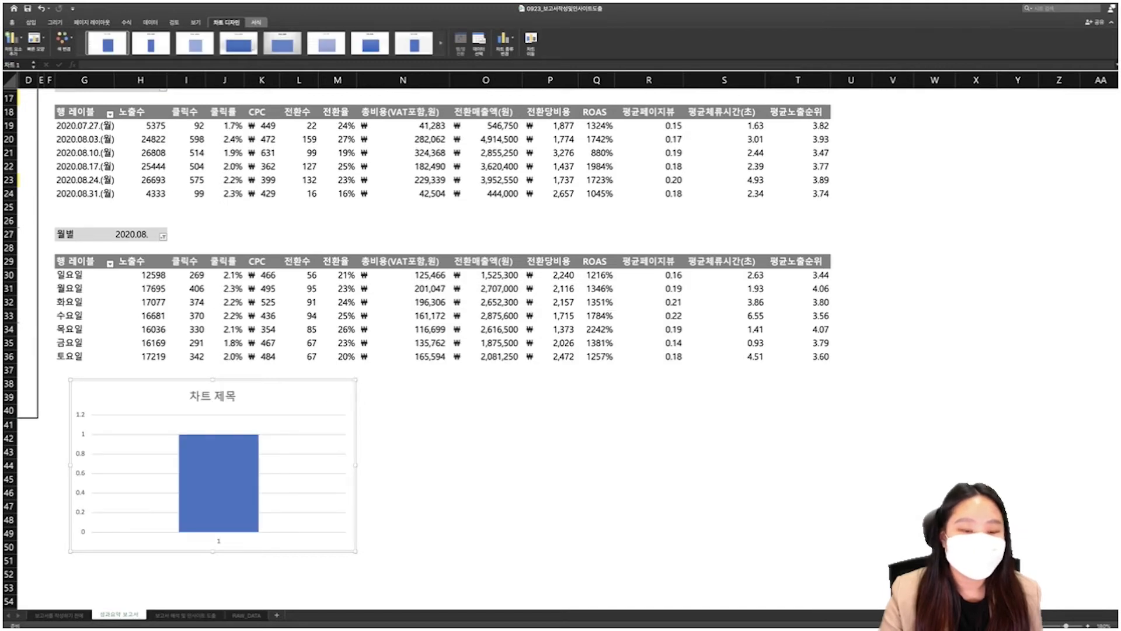
Define the chart's first series from the weekday pivot table's 총비용(VAT포함,원) column, with N29 as its name and N30:N36 as its values
{"action": "right_click", "coordinate": [329, 387]}
{"action": "left_click", "coordinate": [352, 465]}
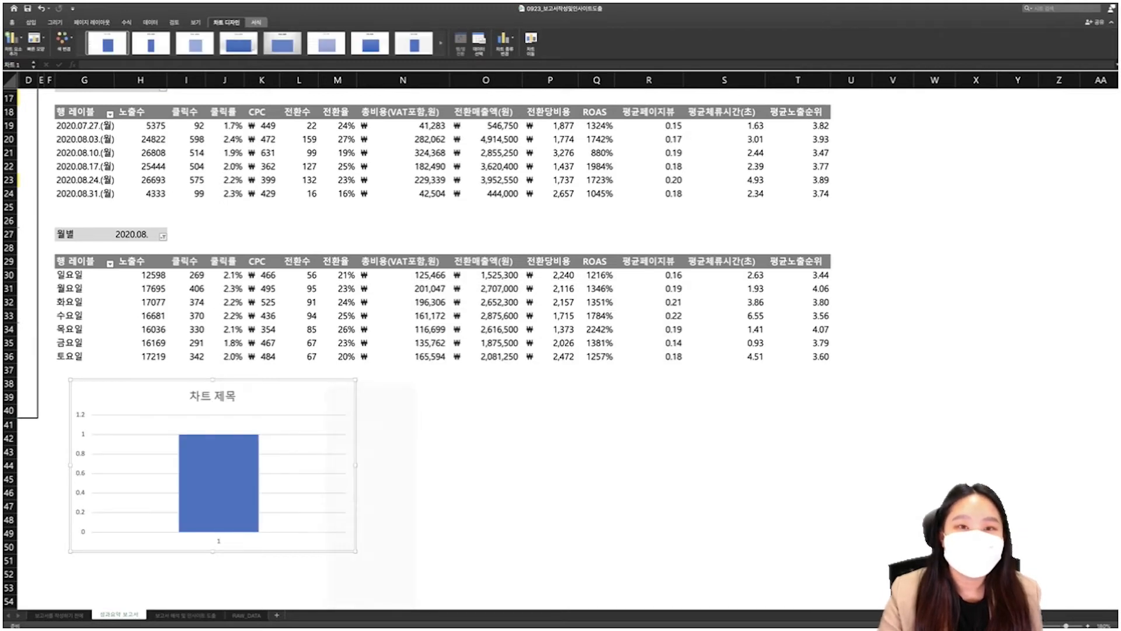
{"action": "left_click", "coordinate": [508, 181]}
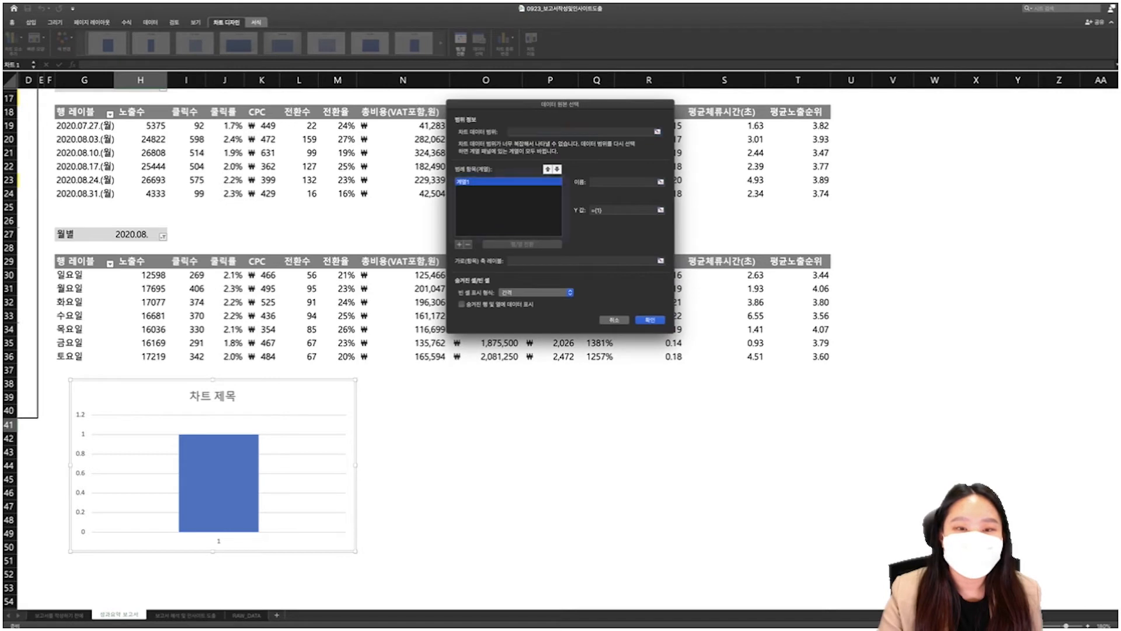
{"action": "left_click", "coordinate": [624, 182]}
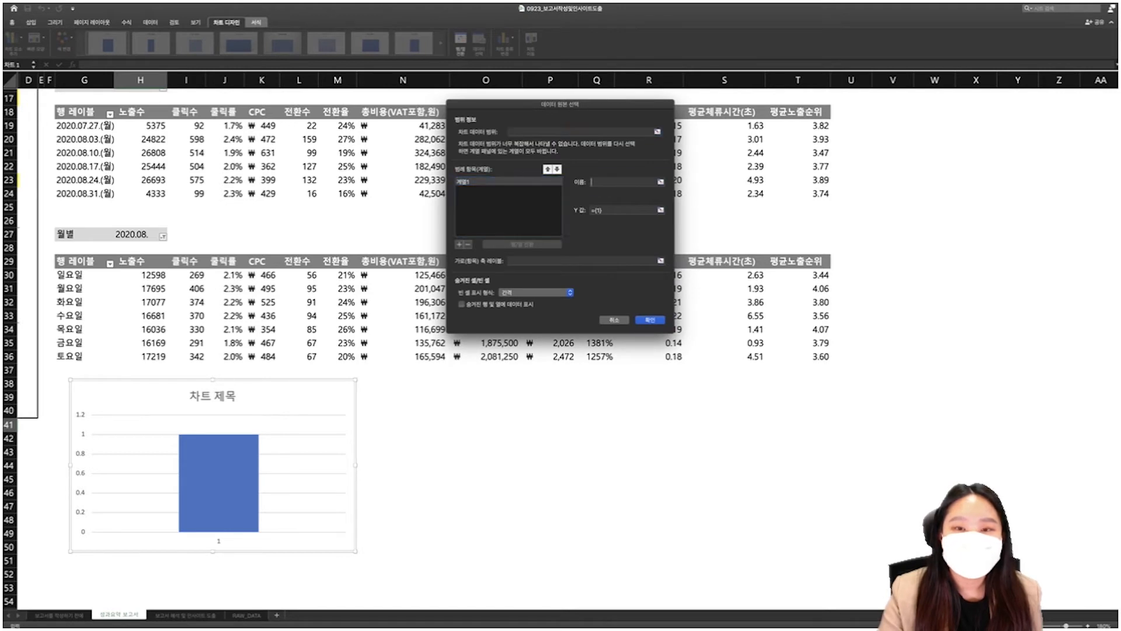
{"action": "left_click_drag", "start_coordinate": [560, 104], "coordinate": [501, 361]}
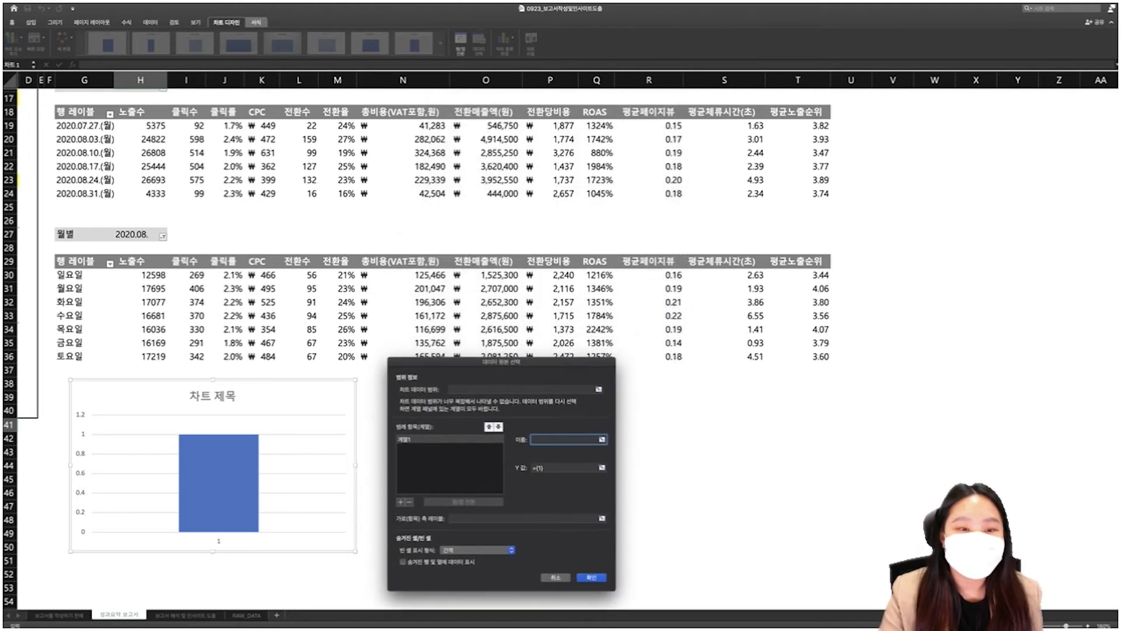
{"action": "left_click", "coordinate": [400, 261]}
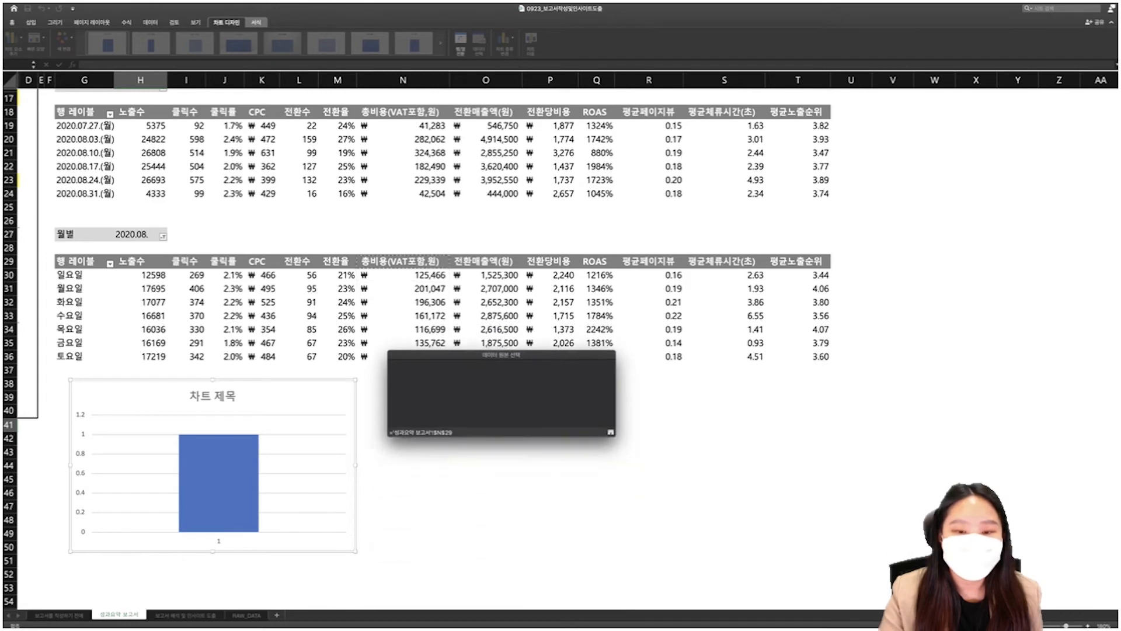
{"action": "key", "text": "Tab"}
{"action": "key", "text": "BackSpace"}
{"action": "left_click_drag", "start_coordinate": [403, 275], "coordinate": [409, 357]}
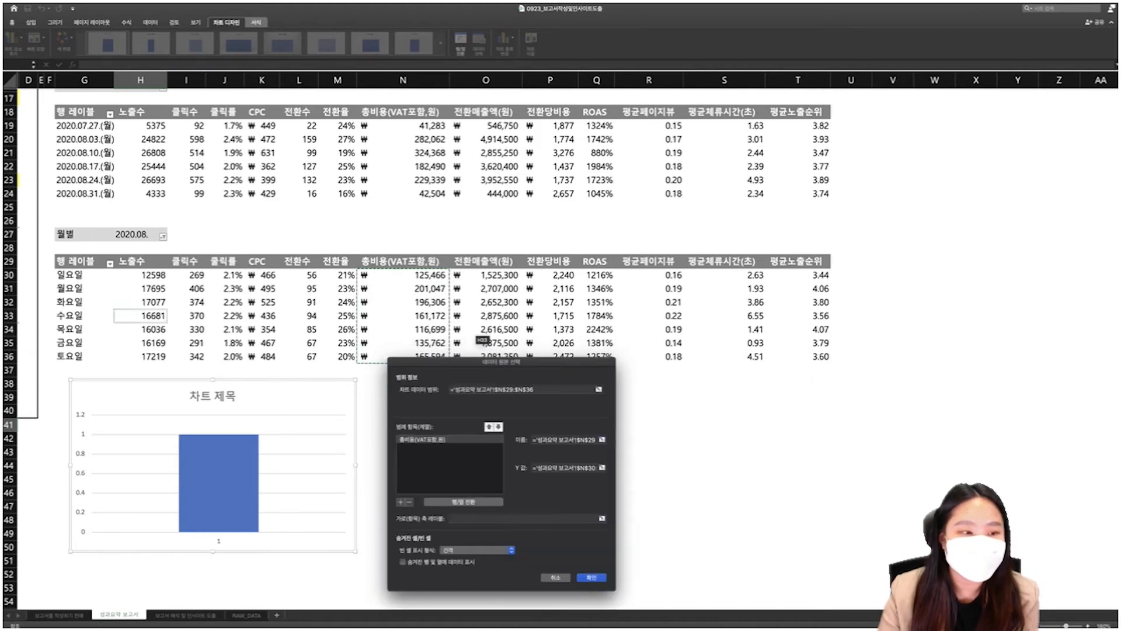
Add a second chart series from the weekday table's 전환매출액(원) column, named from O29 with values O30:O36, and apply the data source
{"action": "left_click", "coordinate": [449, 469]}
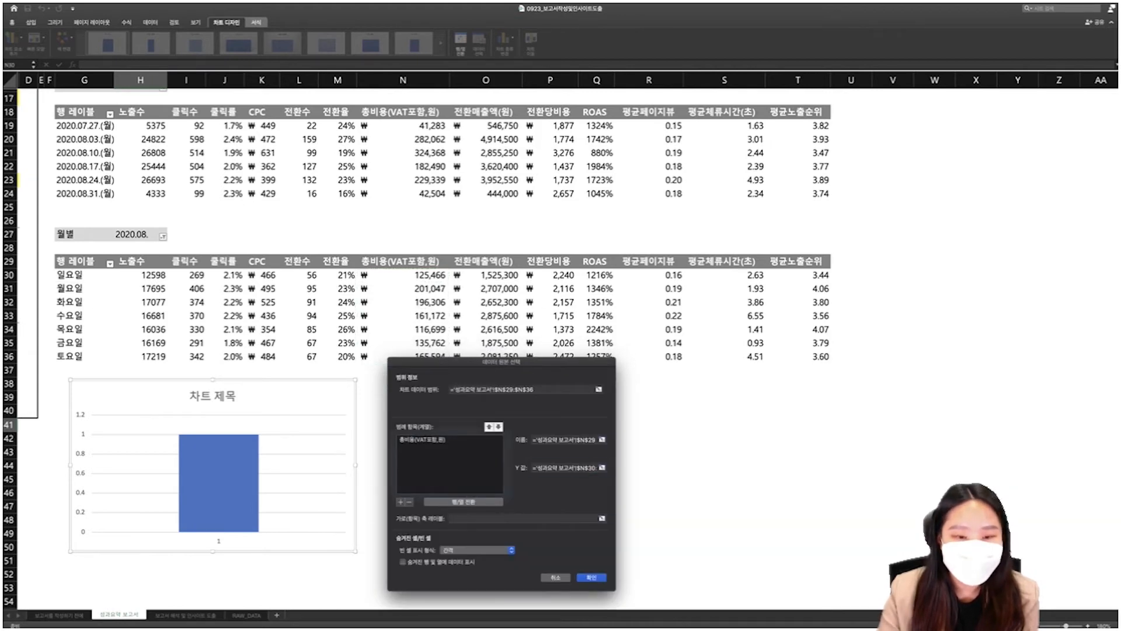
{"action": "left_click", "coordinate": [401, 501]}
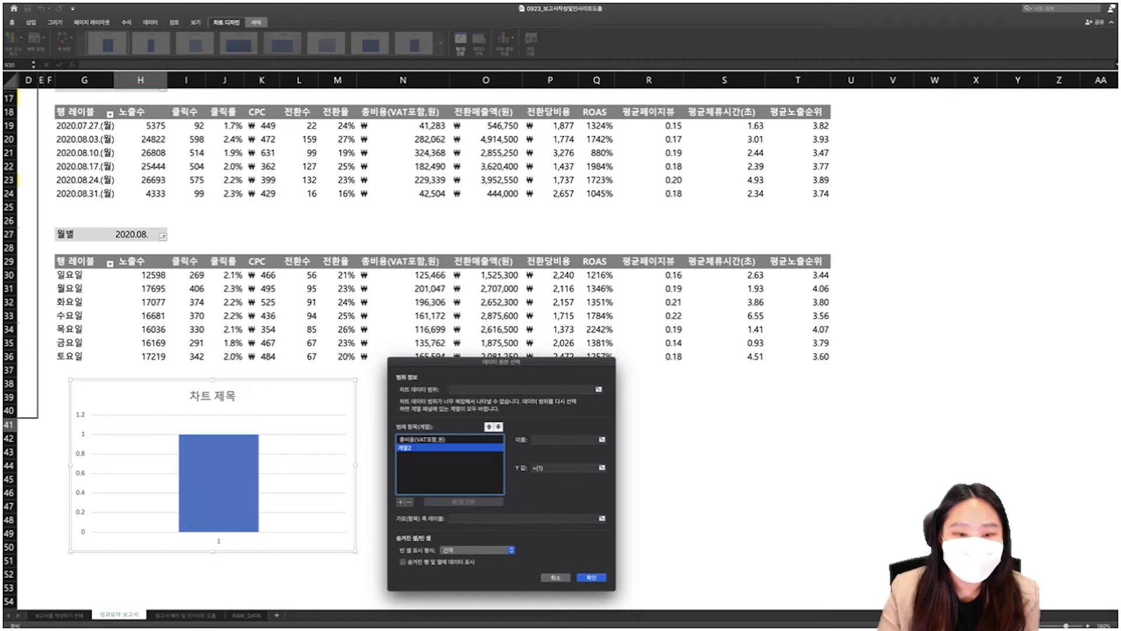
{"action": "left_click", "coordinate": [564, 439]}
{"action": "left_click", "coordinate": [485, 261]}
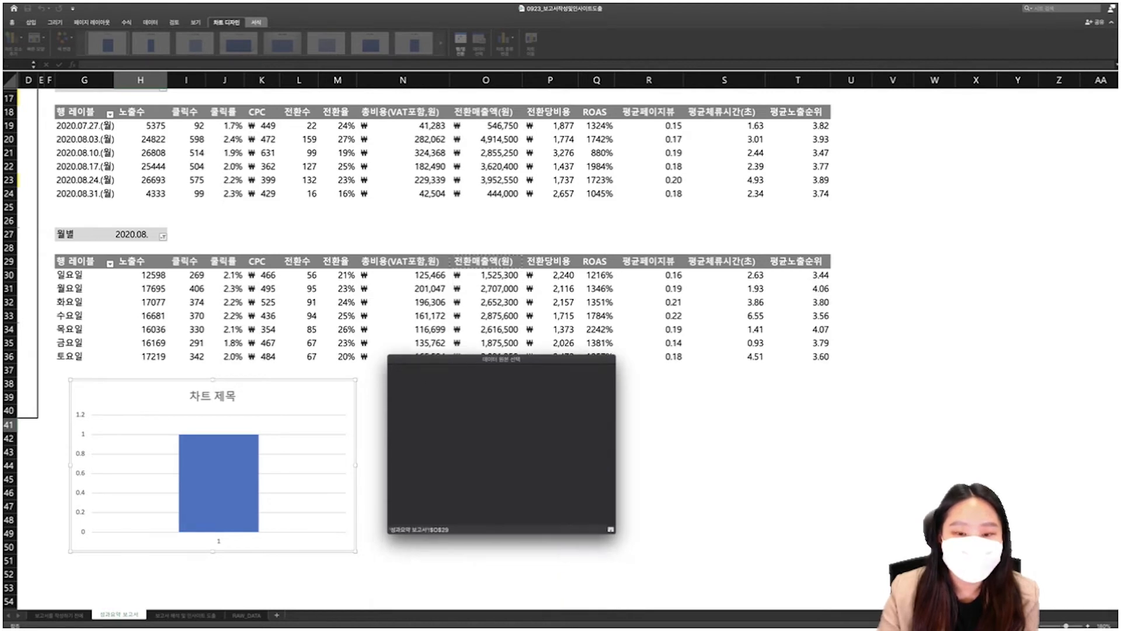
{"action": "left_click", "coordinate": [560, 468]}
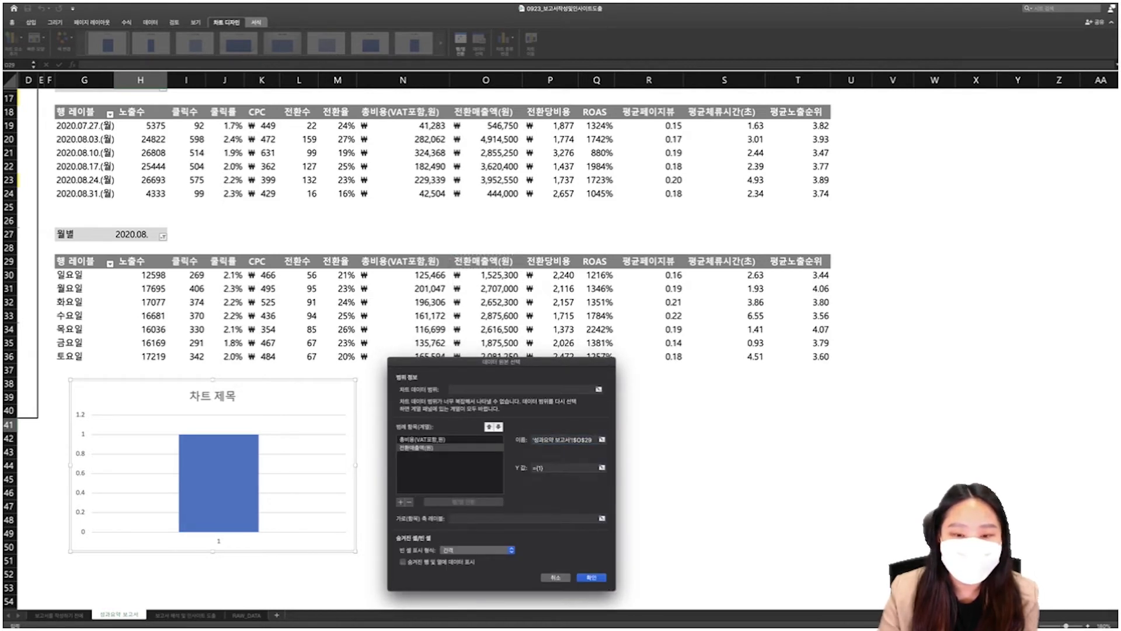
{"action": "key", "text": "BackSpace"}
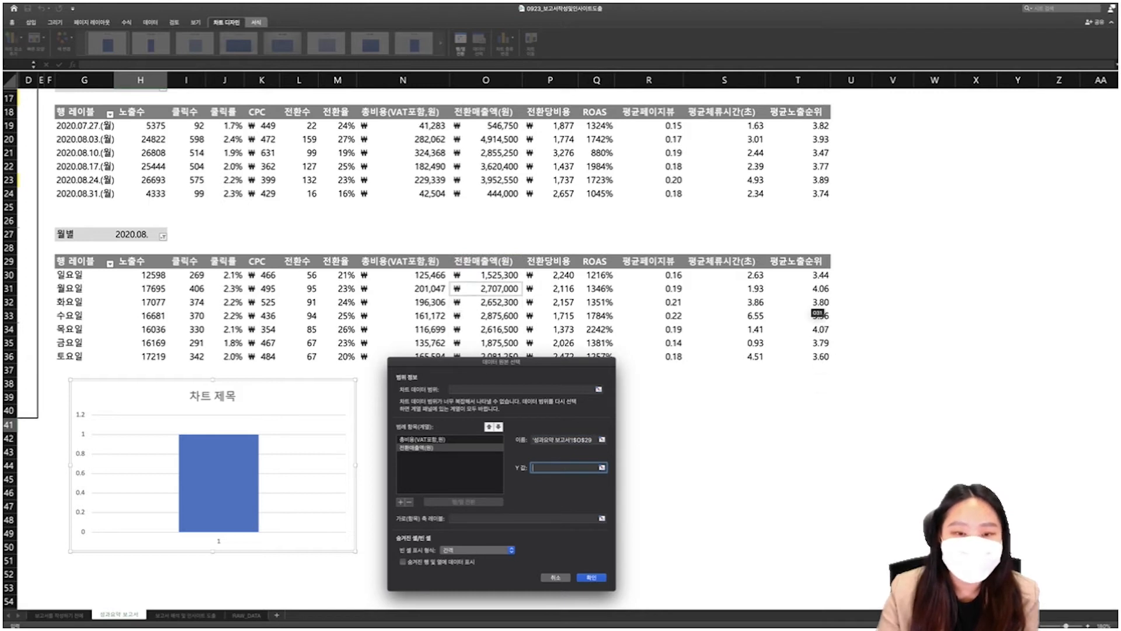
{"action": "left_click_drag", "start_coordinate": [486, 274], "coordinate": [485, 357]}
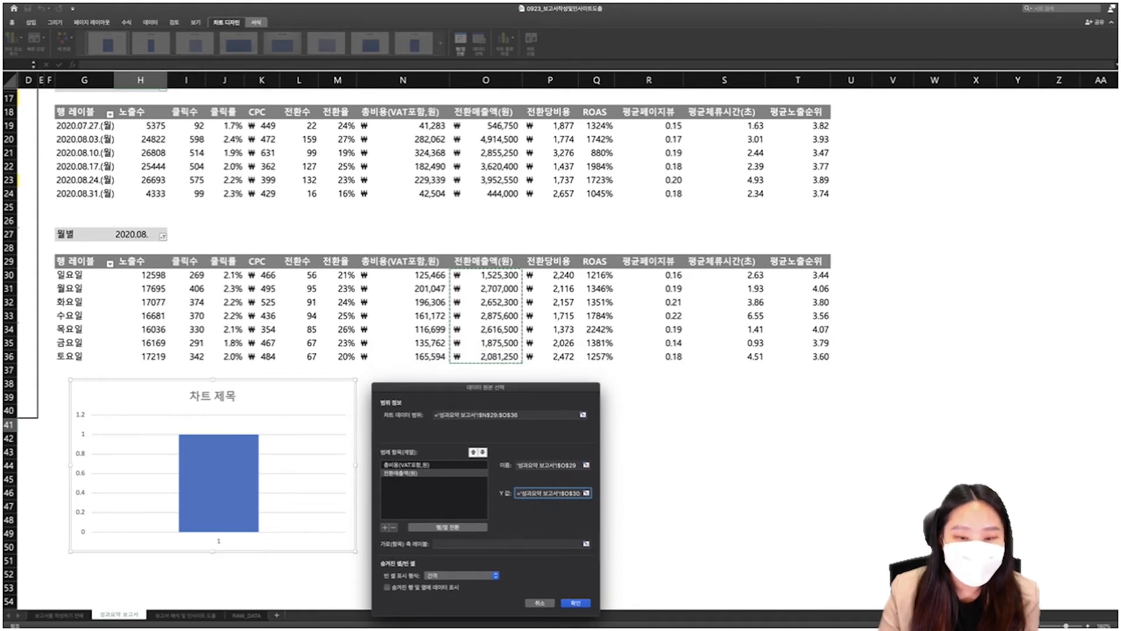
{"action": "key", "text": "Return"}
Change the 전환매출액(원) series in the chart from columns to a 2-D line with markers
{"action": "scroll", "coordinate": [244, 426], "scroll_direction": "up", "scroll_amount": 1}
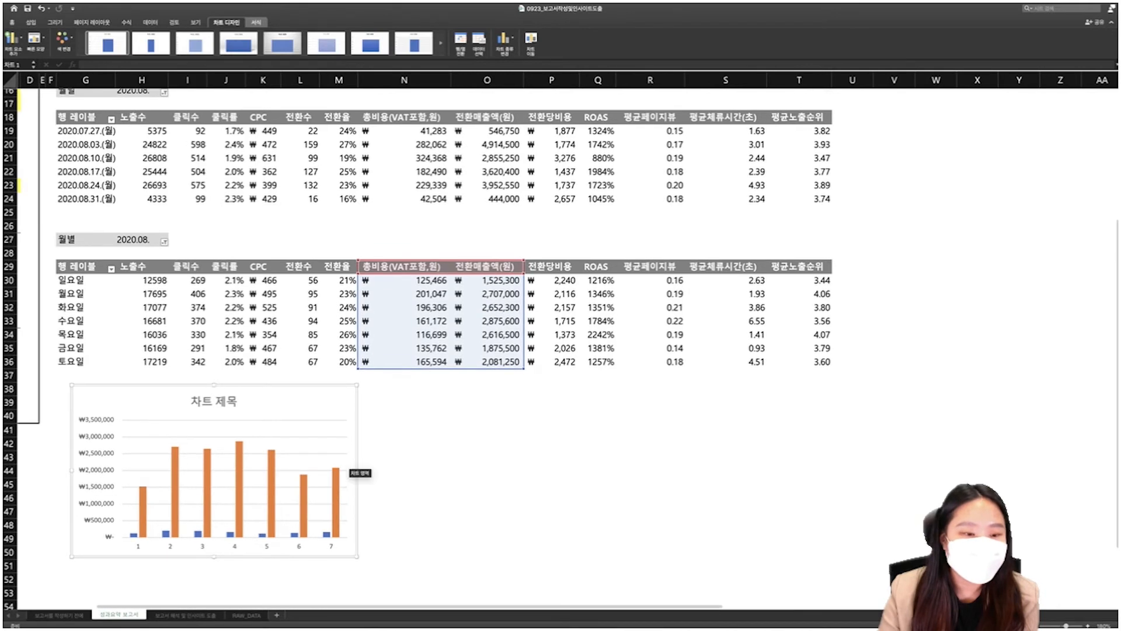
{"action": "left_click", "coordinate": [174, 470]}
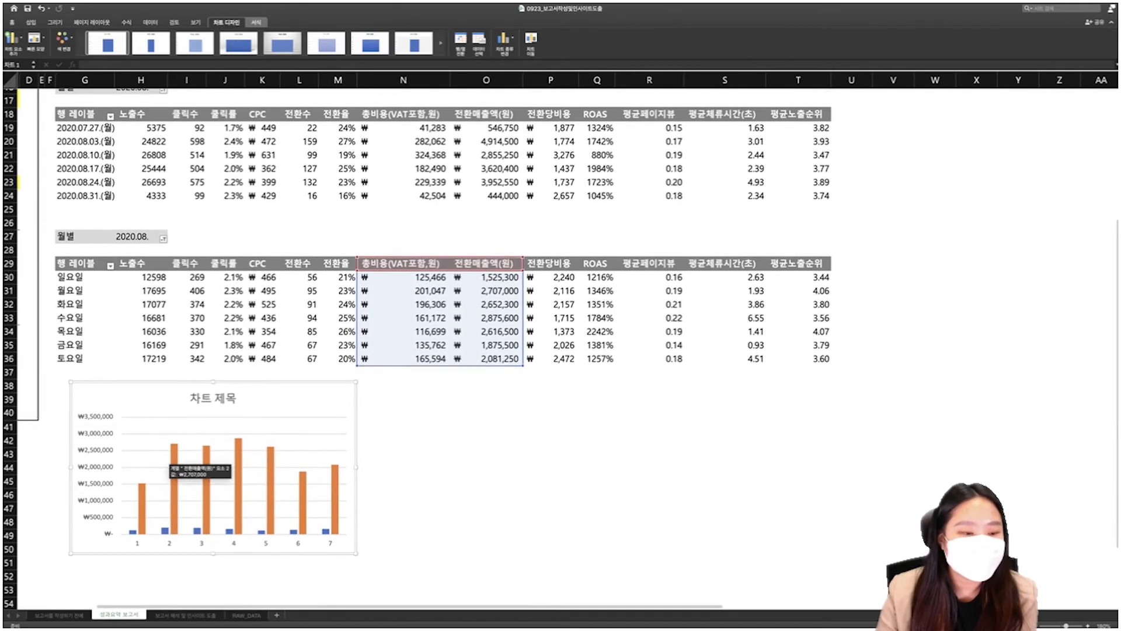
{"action": "right_click", "coordinate": [174, 450]}
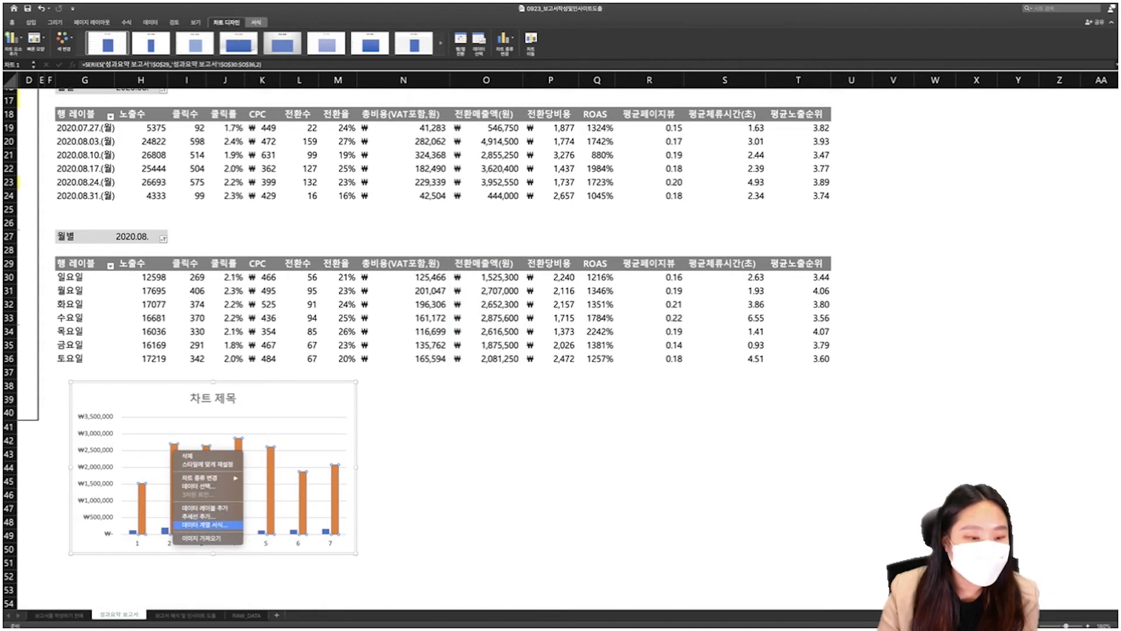
{"action": "mouse_move", "coordinate": [204, 477]}
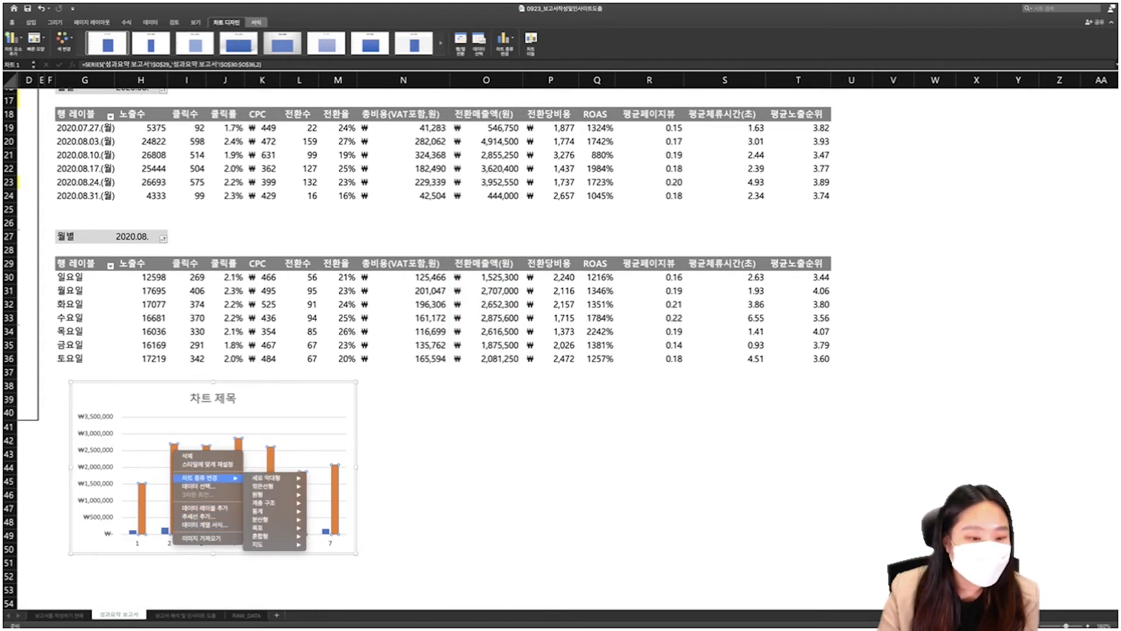
{"action": "mouse_move", "coordinate": [262, 486]}
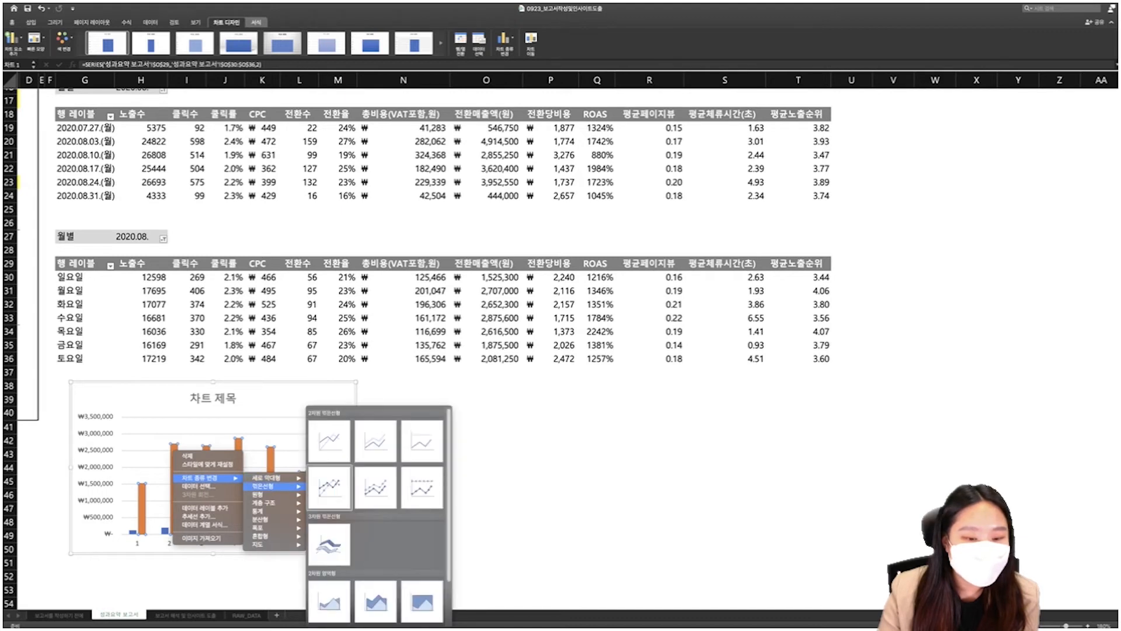
{"action": "left_click", "coordinate": [329, 485]}
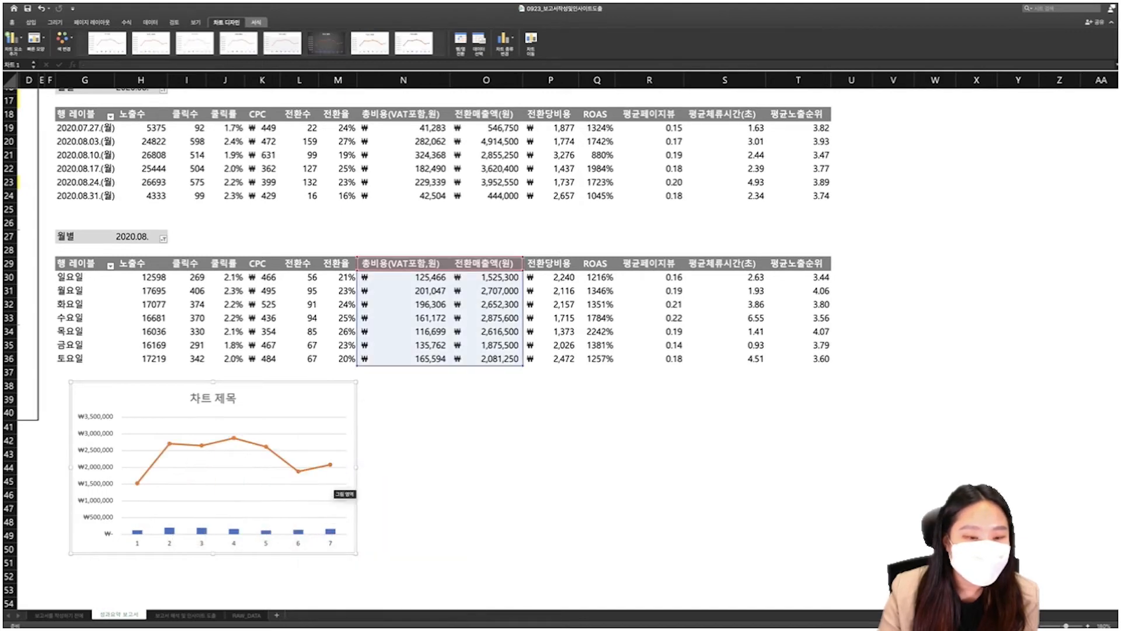
{"action": "right_click", "coordinate": [330, 465]}
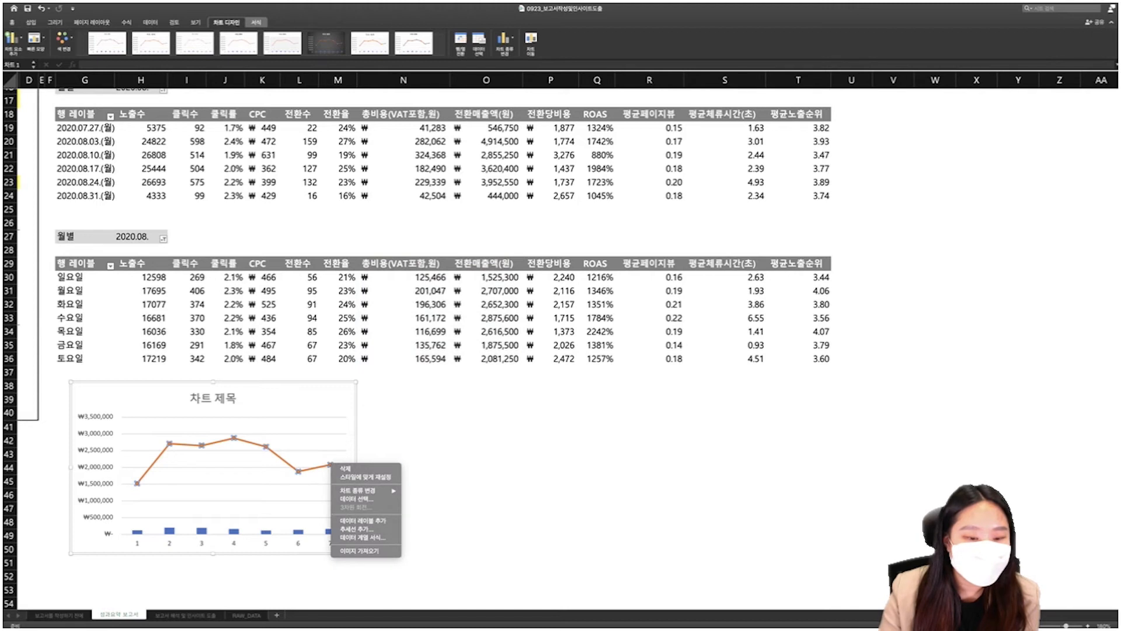
{"action": "left_click", "coordinate": [356, 499]}
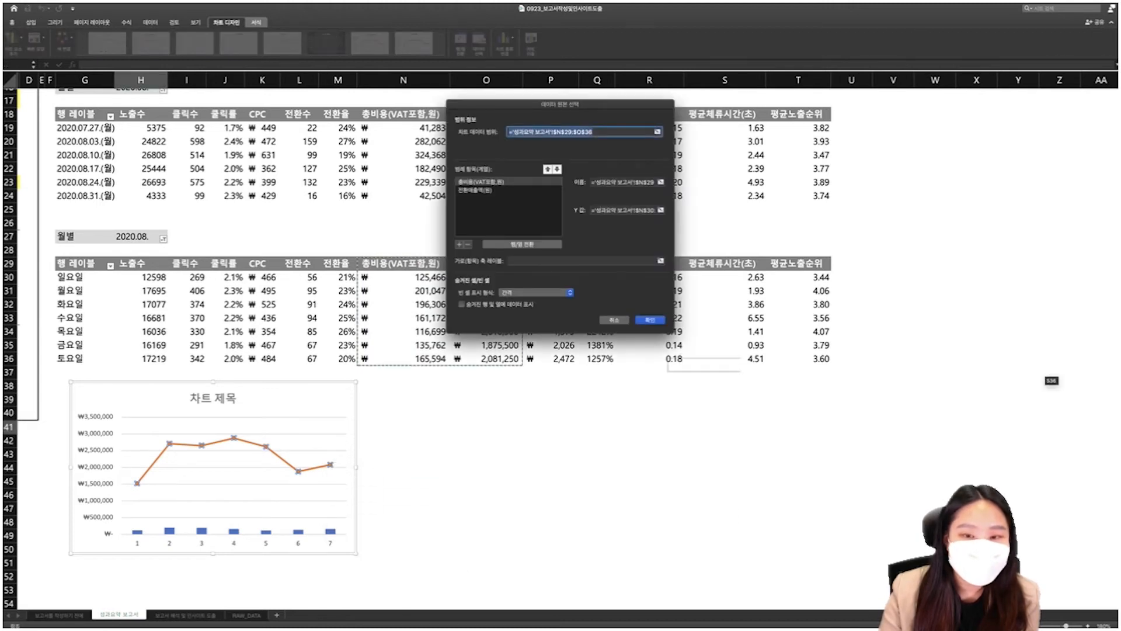
{"action": "key", "text": "Return"}
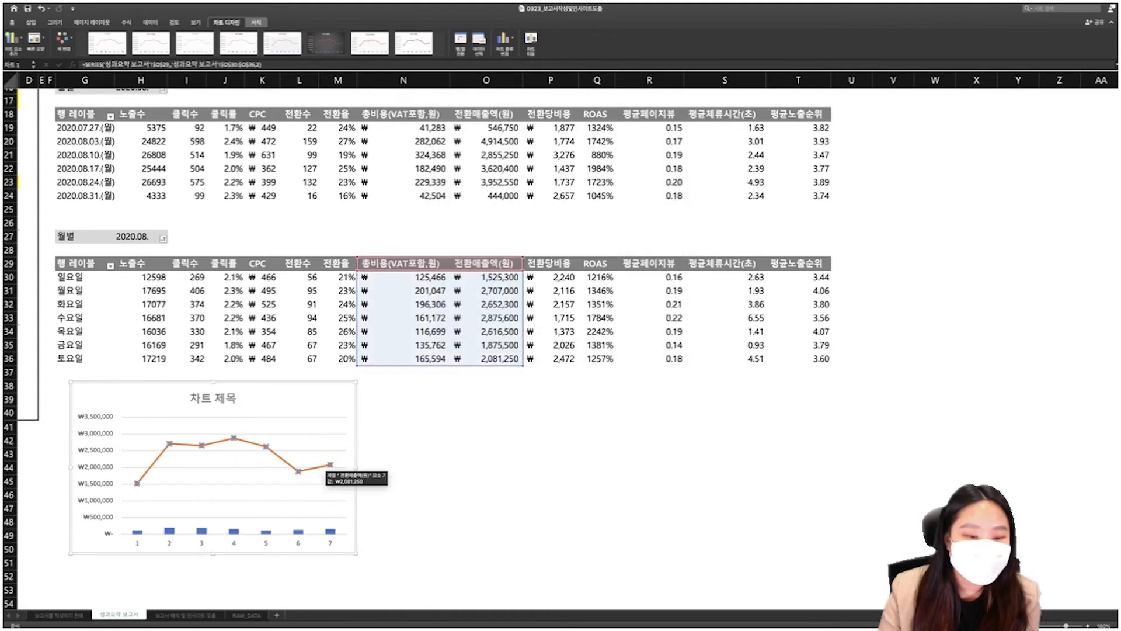
{"action": "right_click", "coordinate": [330, 465]}
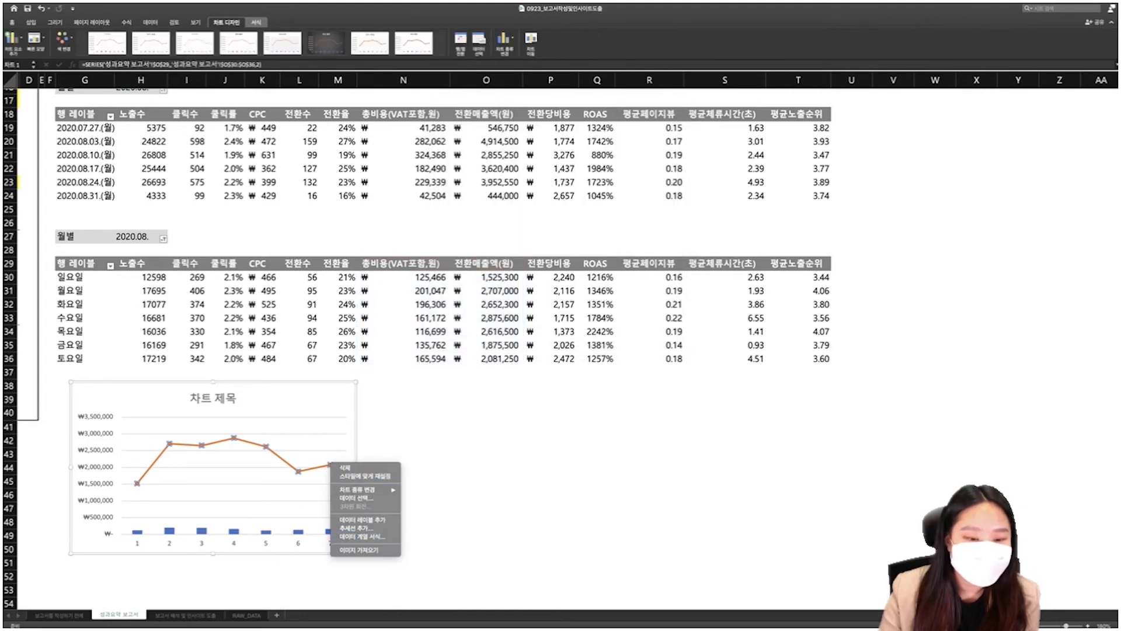
{"action": "key", "text": "Escape"}
{"action": "double_click", "coordinate": [330, 465]}
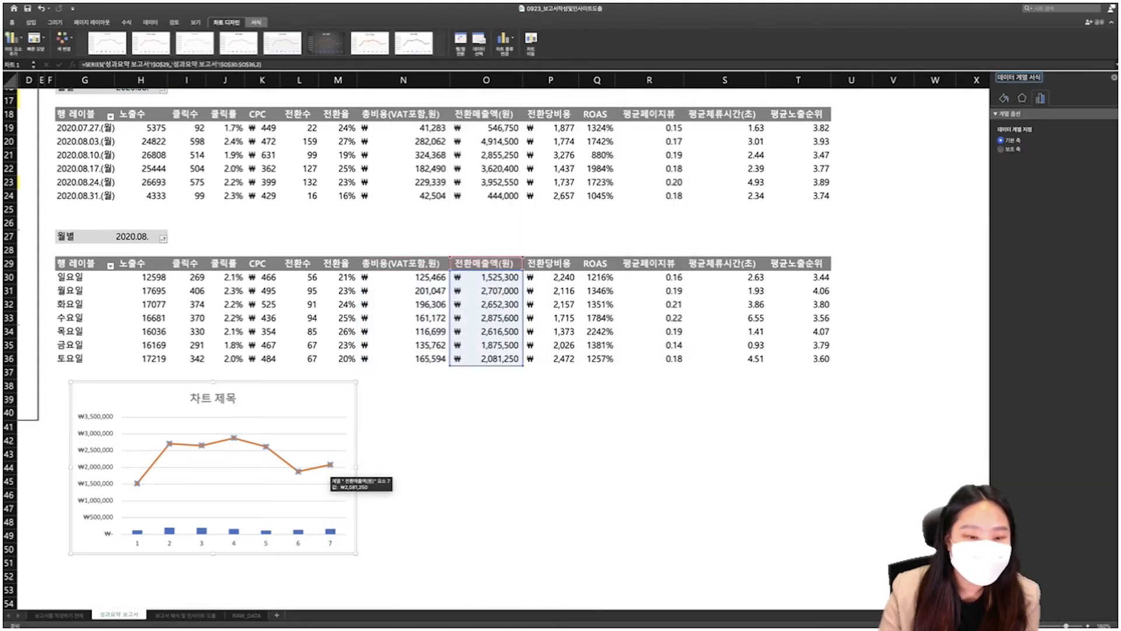
Add data labels to the 전환매출액(원) line and close the formatting pane
{"action": "right_click", "coordinate": [330, 465]}
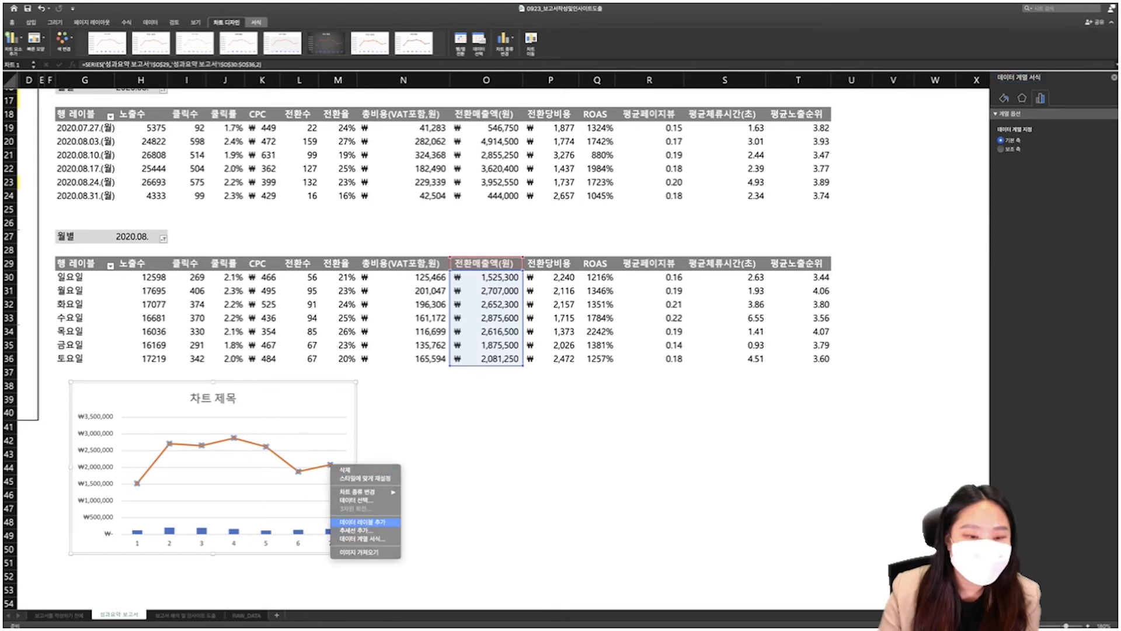
{"action": "left_click", "coordinate": [362, 522]}
{"action": "left_click", "coordinate": [377, 521]}
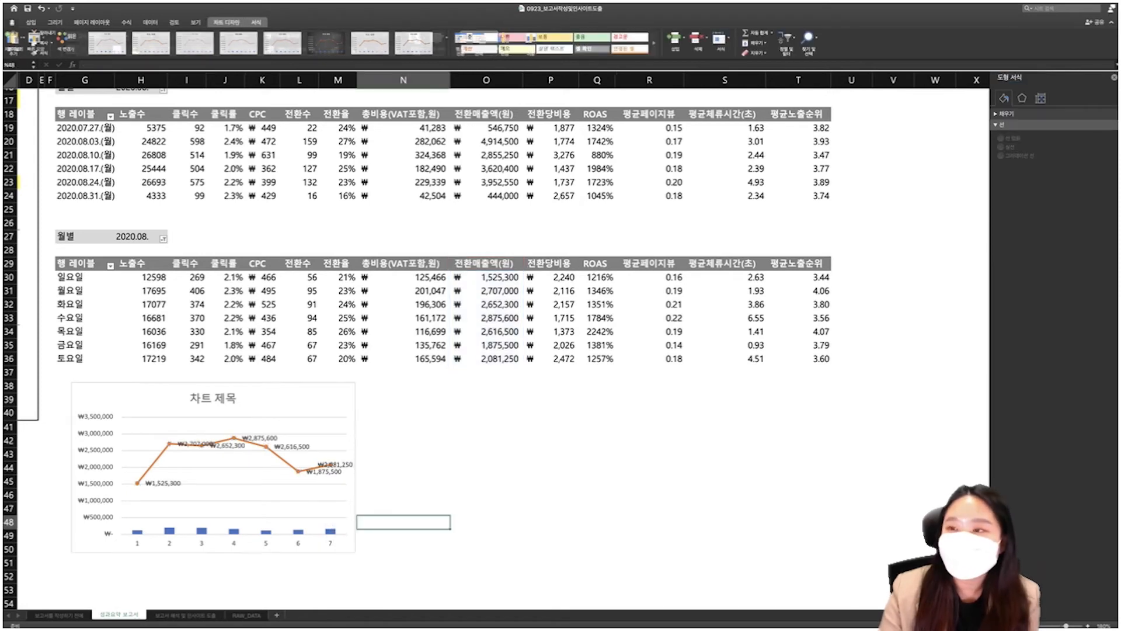
{"action": "left_click", "coordinate": [1114, 77]}
{"action": "mouse_move", "coordinate": [330, 467]}
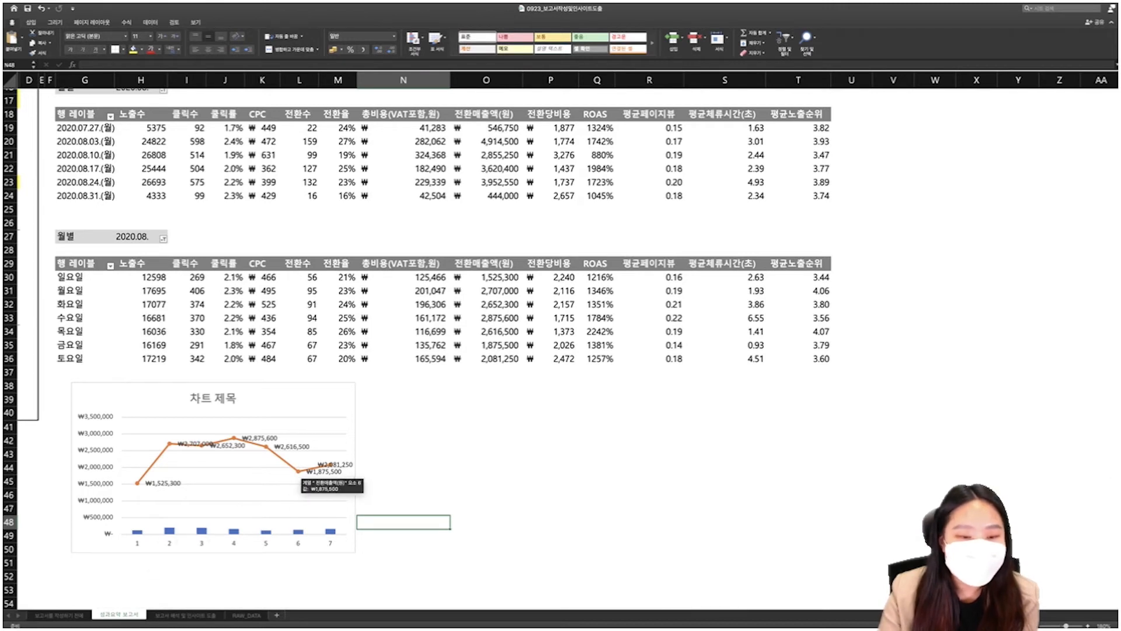
{"action": "right_click", "coordinate": [294, 467]}
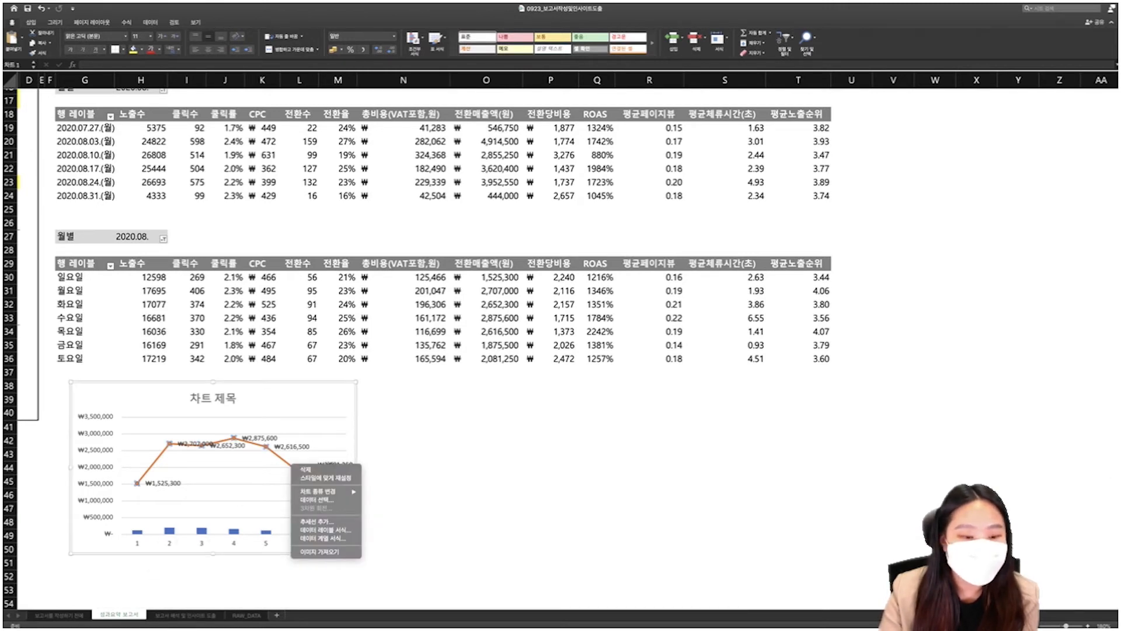
{"action": "key", "text": "Escape"}
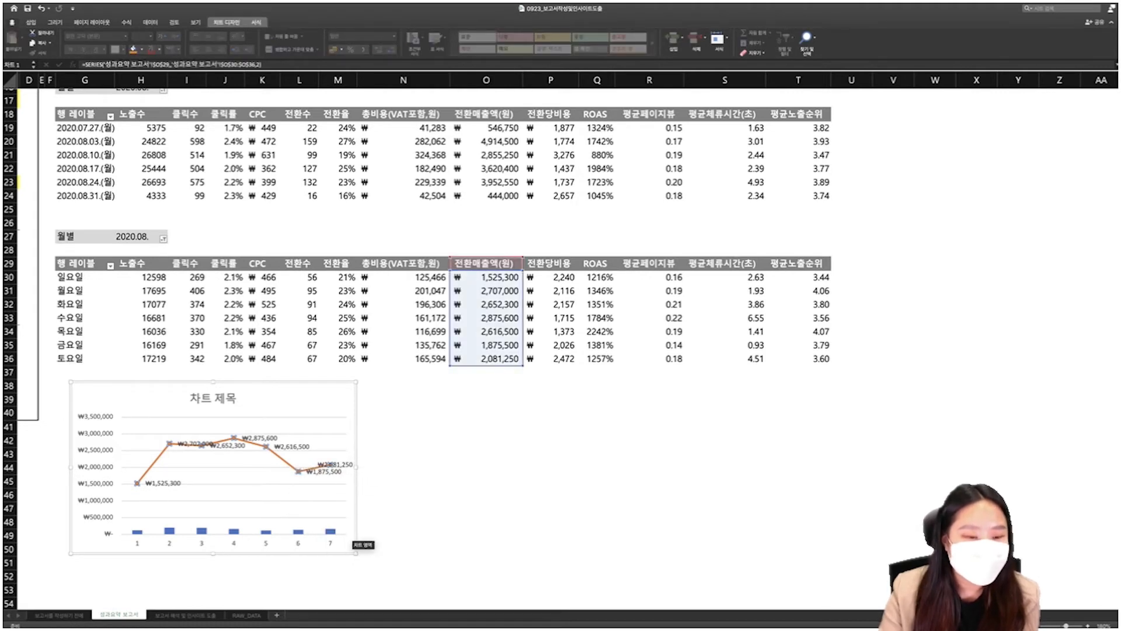
{"action": "left_click", "coordinate": [403, 508]}
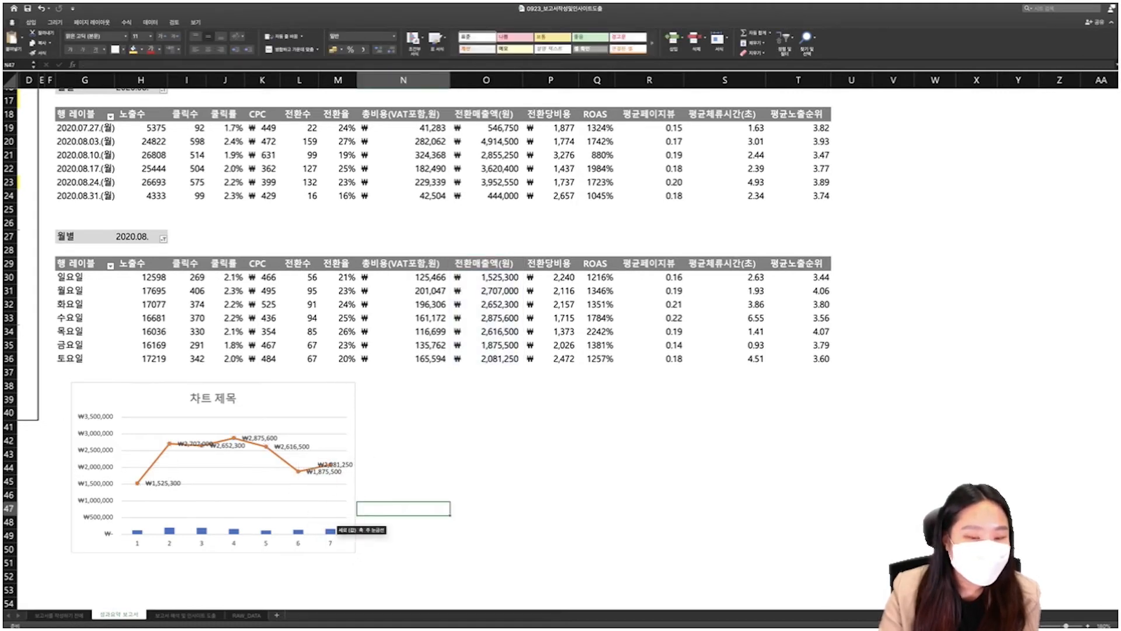
{"action": "left_click", "coordinate": [486, 481]}
{"action": "key", "text": "Left"}
{"action": "key", "text": "Left"}
{"action": "key", "text": "Left"}
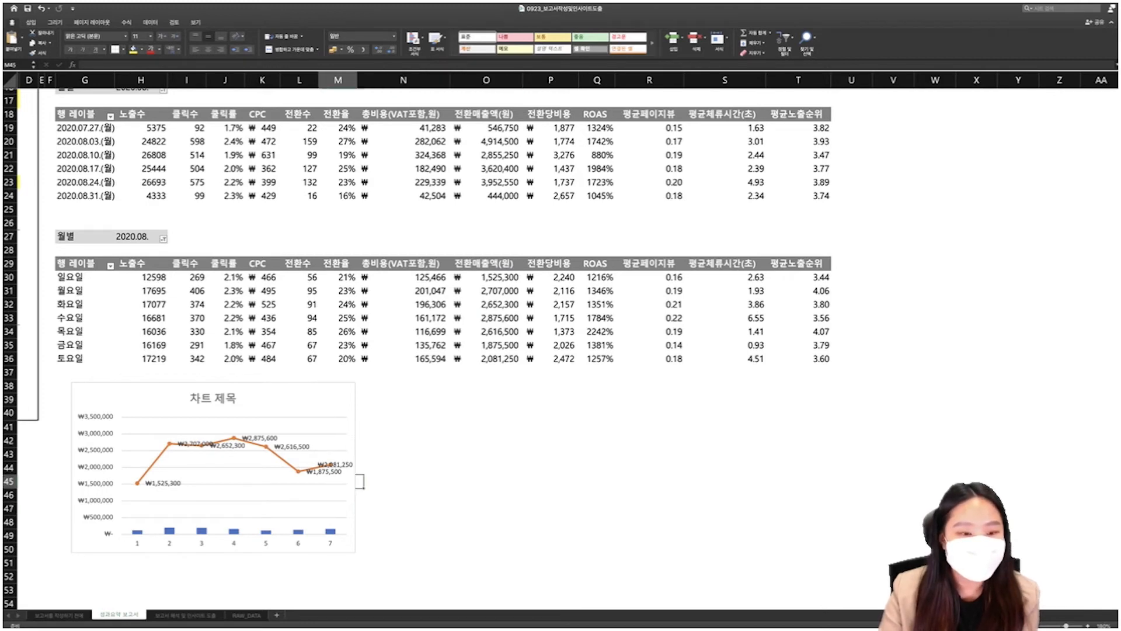
Review the August pivot tables, the weekday chart and the 보고서 작성 프로세스 notes beside them
{"action": "scroll", "coordinate": [486, 481], "scroll_direction": "up", "scroll_amount": 1}
{"action": "scroll", "coordinate": [486, 481], "scroll_direction": "up", "scroll_amount": 1}
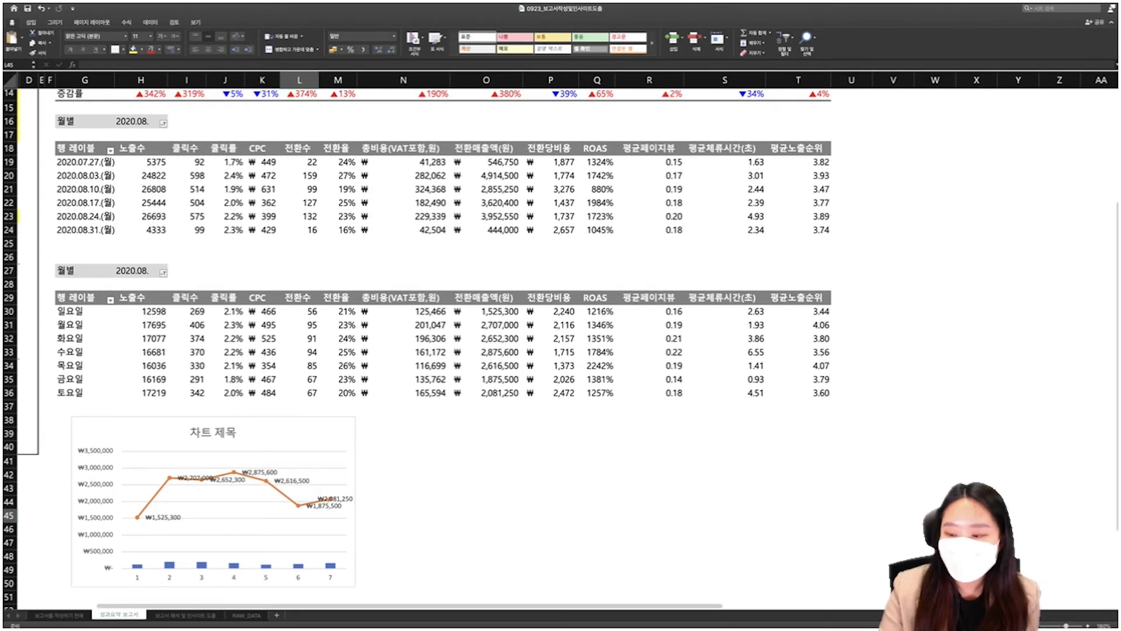
{"action": "scroll", "coordinate": [486, 481], "scroll_direction": "down", "scroll_amount": 3}
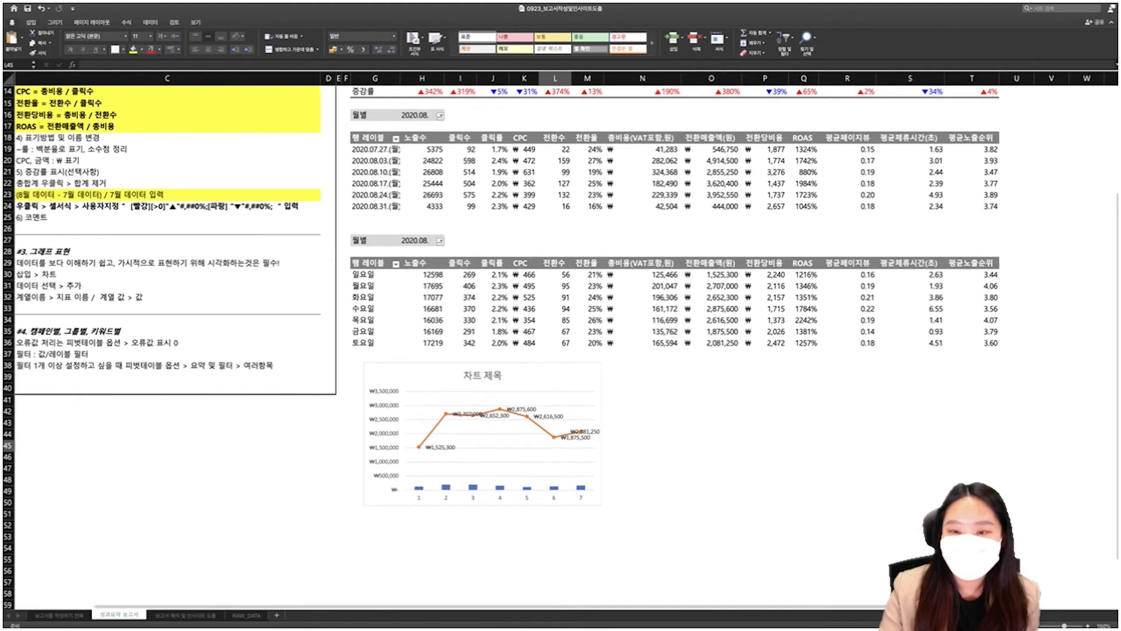
{"action": "scroll", "coordinate": [560, 346], "scroll_direction": "down", "scroll_amount": 1}
{"action": "scroll", "coordinate": [560, 347], "scroll_direction": "up", "scroll_amount": 5}
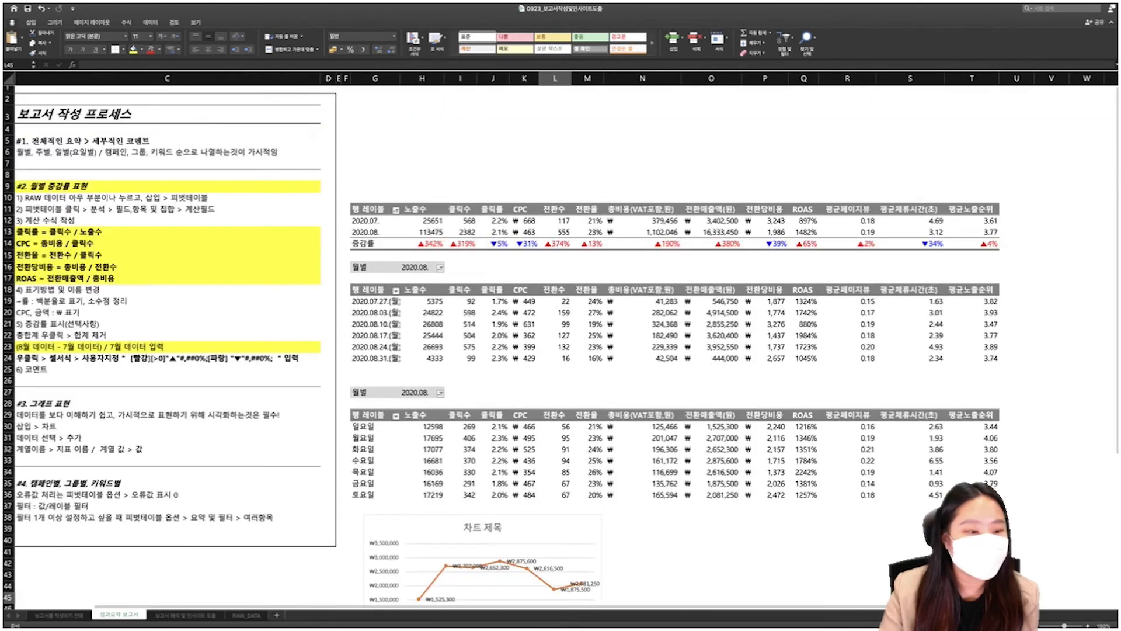
{"action": "scroll", "coordinate": [561, 339], "scroll_direction": "left", "scroll_amount": 1}
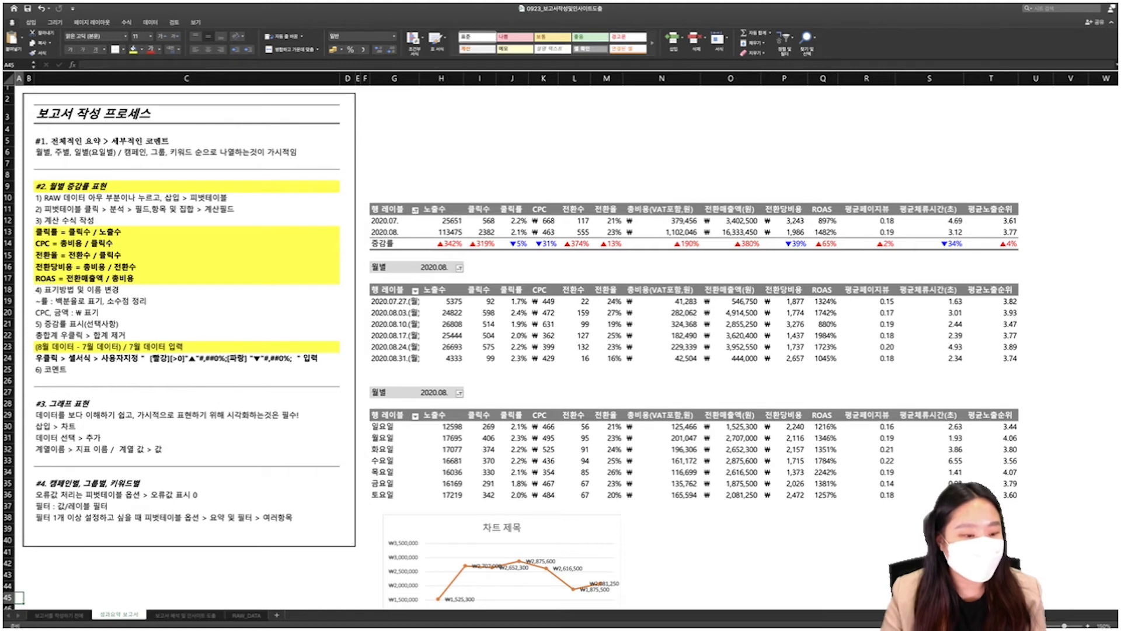
Place a copy of the weekday pivot table at G3 on the 보고서 해석 및 인사이트 도출 sheet and widen its cost and revenue columns
{"action": "key", "text": "ctrl+Page_Down"}
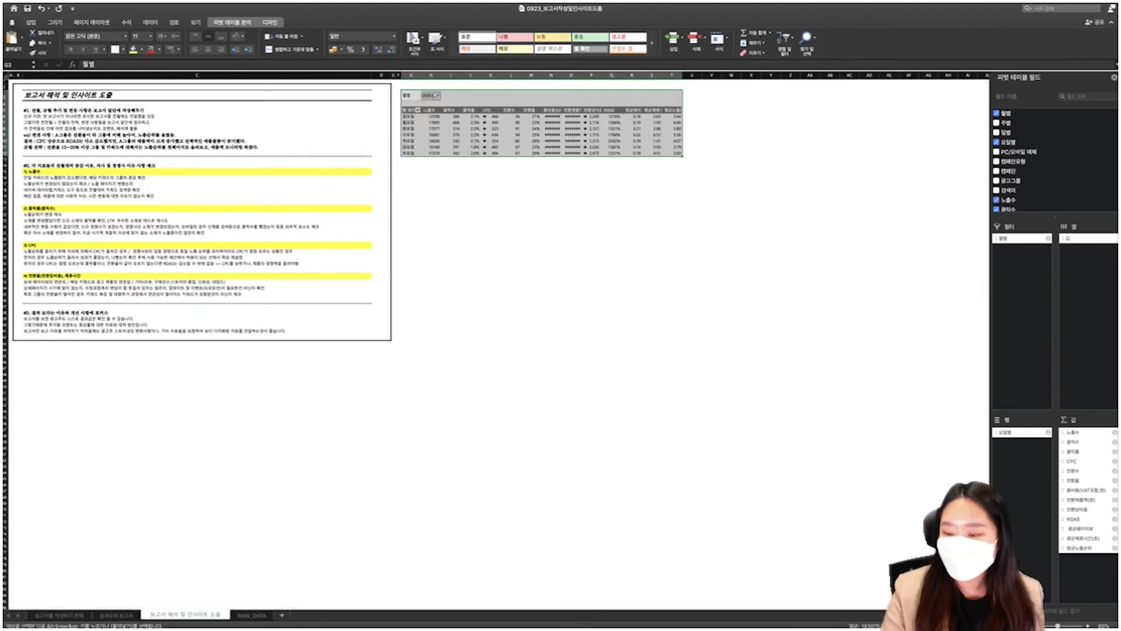
{"action": "scroll", "coordinate": [497, 338], "scroll_direction": "up", "scroll_amount": 1}
{"action": "scroll", "coordinate": [497, 338], "scroll_direction": "up", "scroll_amount": 3}
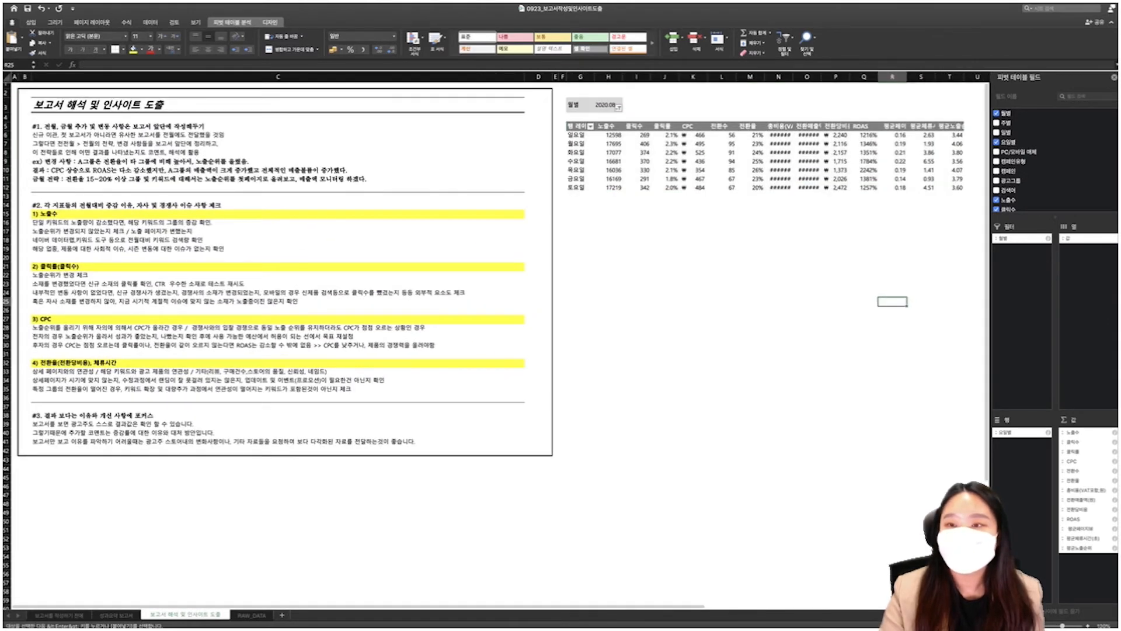
{"action": "left_click_drag", "start_coordinate": [778, 77], "coordinate": [875, 77]}
{"action": "left_click", "coordinate": [580, 143]}
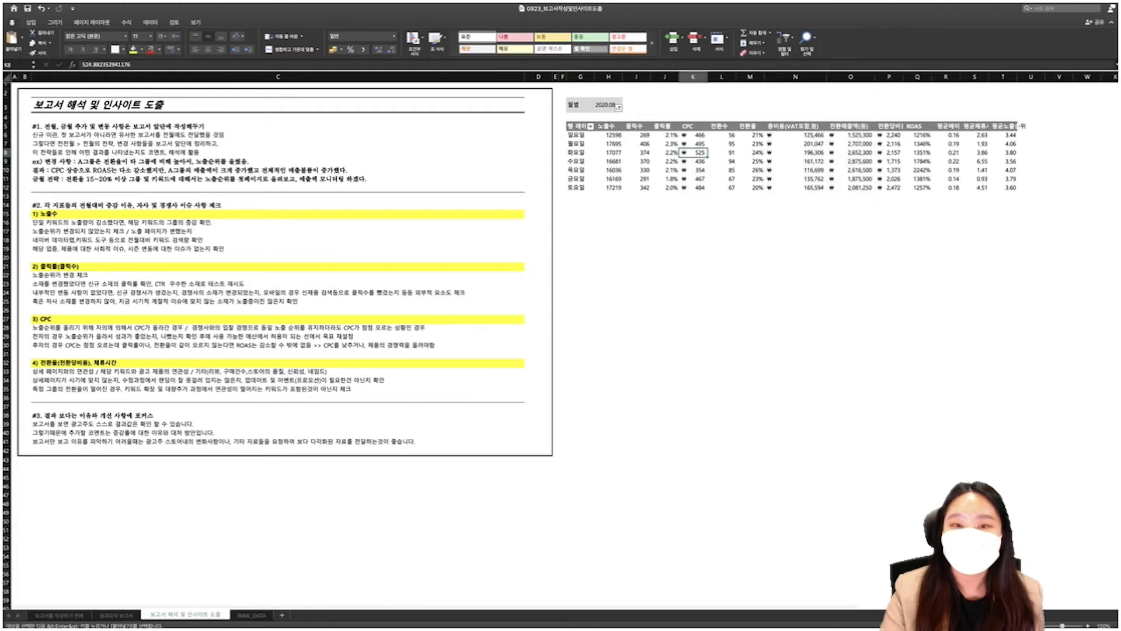
Group the copied pivot table's rows by 광고그룹 instead of 요일별 and set its error values to display as 0
{"action": "left_click_drag", "start_coordinate": [985, 432], "coordinate": [1022, 433]}
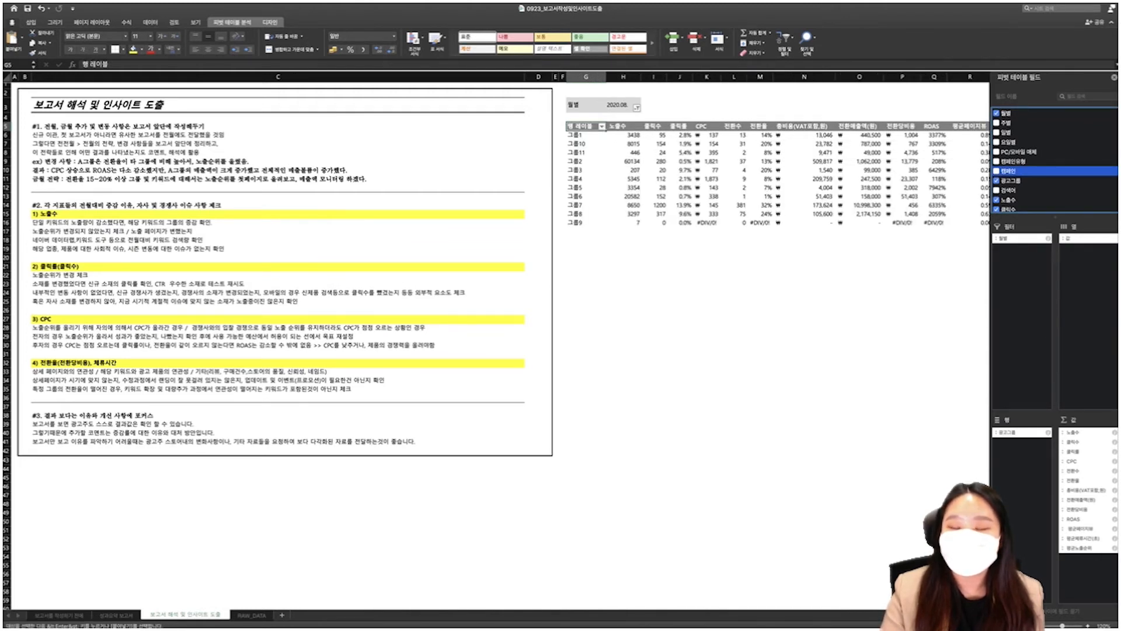
{"action": "left_click", "coordinate": [759, 222]}
{"action": "right_click", "coordinate": [751, 204]}
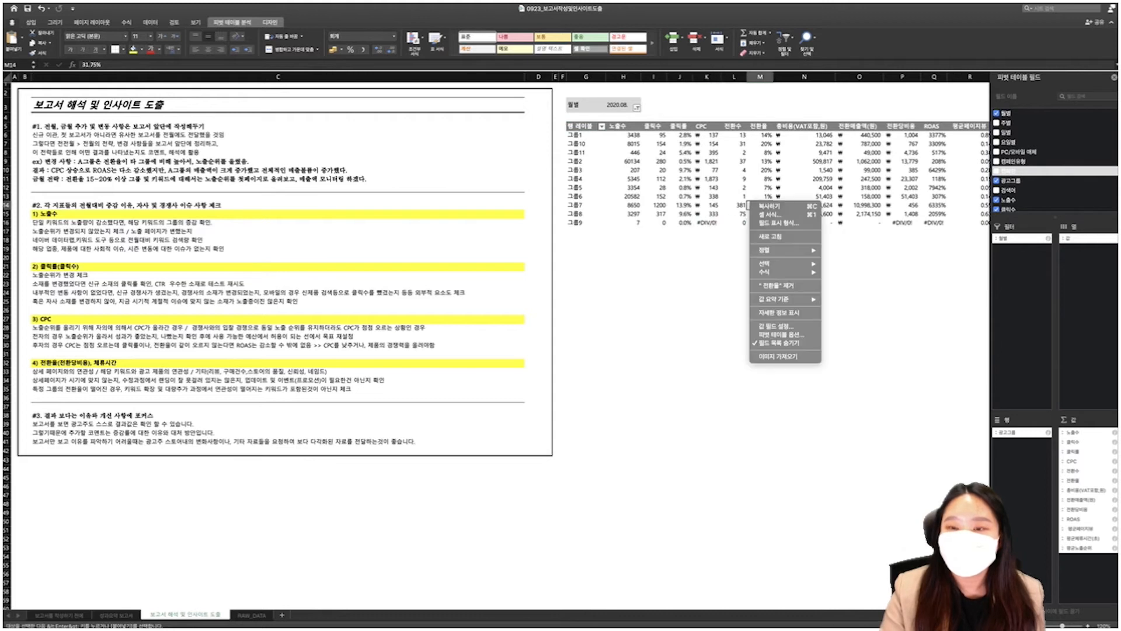
{"action": "left_click", "coordinate": [780, 334]}
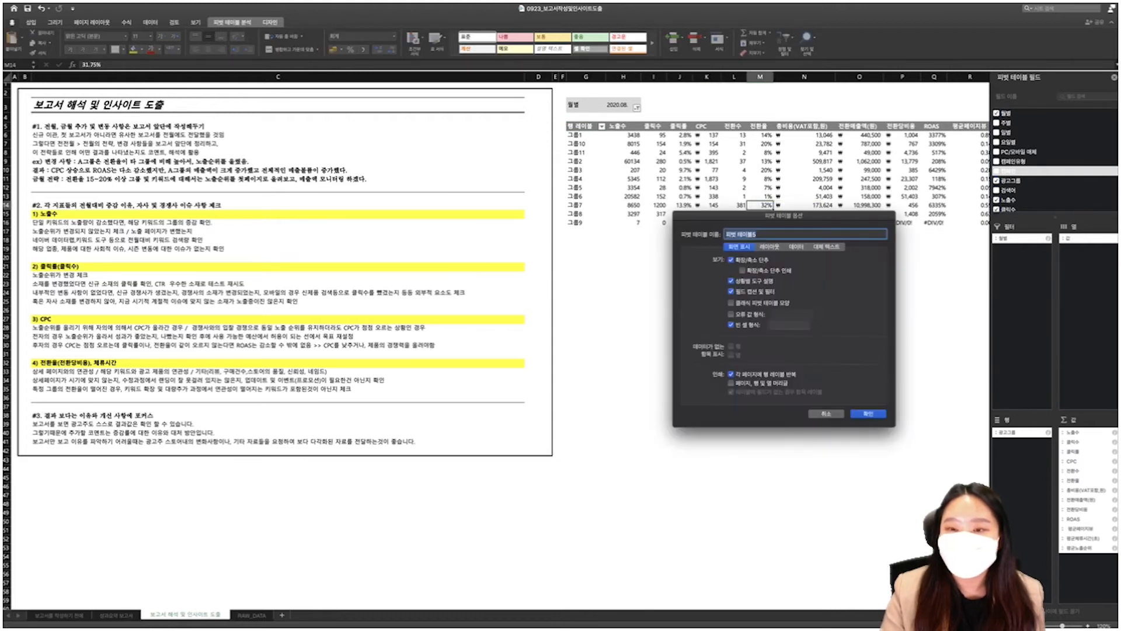
{"action": "left_click", "coordinate": [792, 314]}
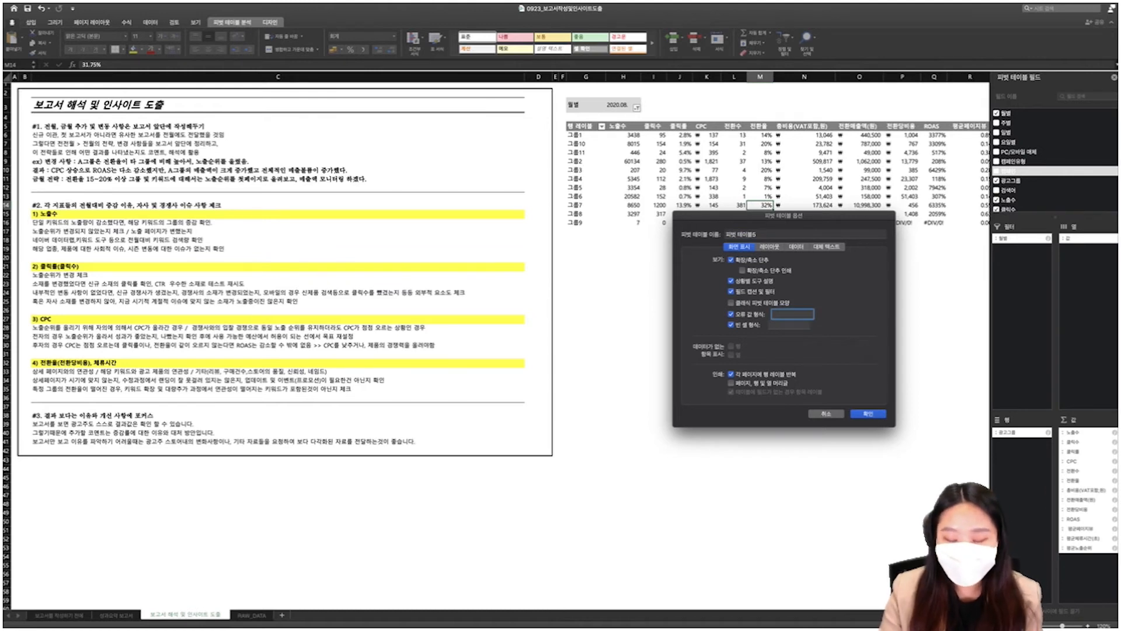
{"action": "key", "text": "Return"}
{"action": "left_click", "coordinate": [623, 143]}
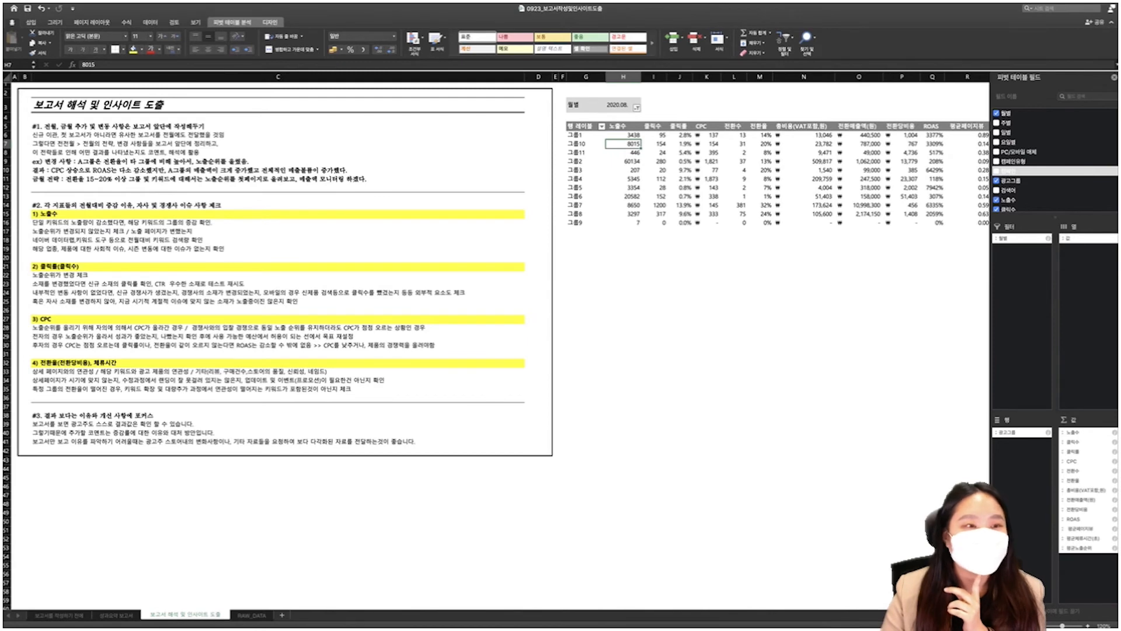
Enlarge the 보고서 해석 및 인사이트 도출 notes and read section #1 on changes, results and this month's strategy
{"action": "left_click", "coordinate": [278, 135]}
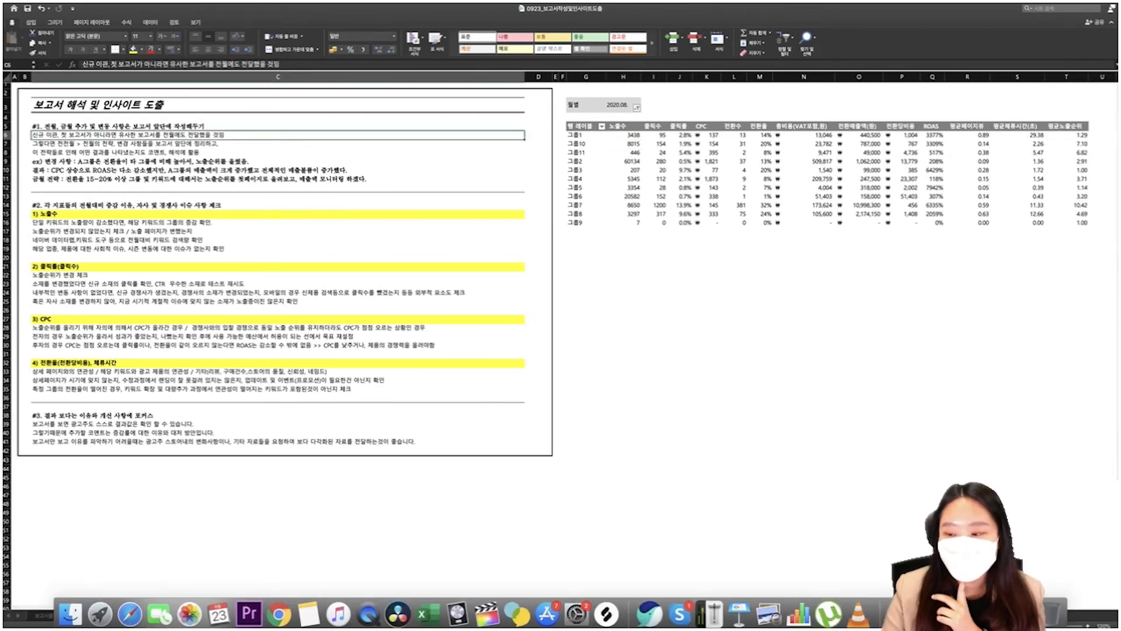
{"action": "left_click", "coordinate": [1087, 625]}
{"action": "left_click", "coordinate": [1087, 626]}
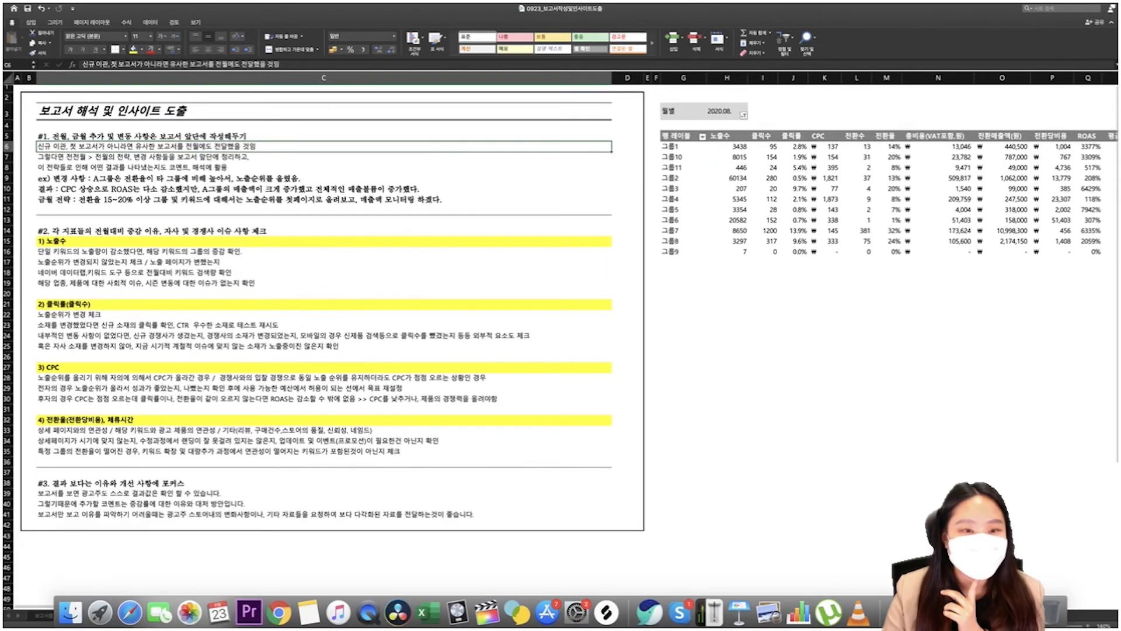
{"action": "left_click", "coordinate": [1088, 625]}
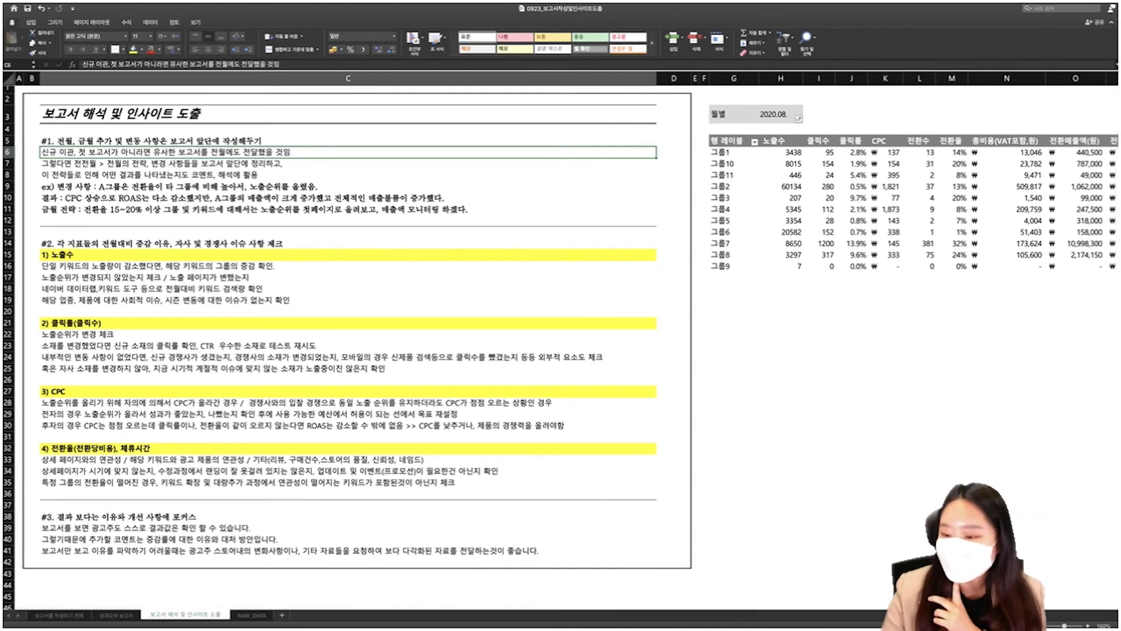
{"action": "left_click", "coordinate": [1088, 626]}
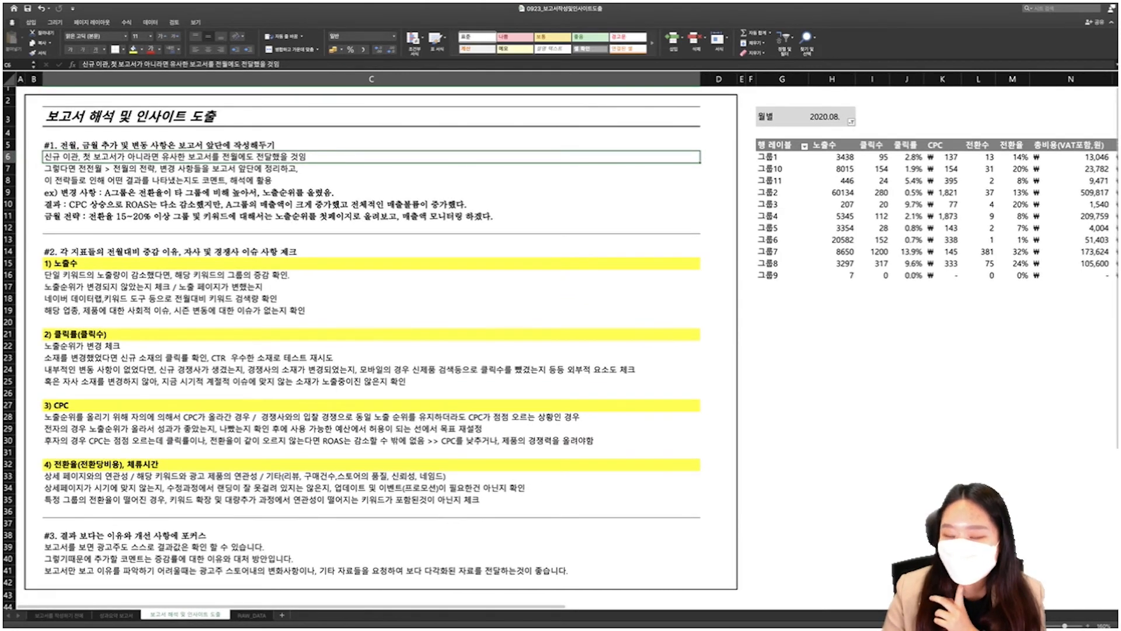
{"action": "left_click", "coordinate": [1088, 625]}
{"action": "left_click", "coordinate": [1088, 626]}
{"action": "left_click", "coordinate": [1088, 625]}
{"action": "left_click", "coordinate": [1088, 625]}
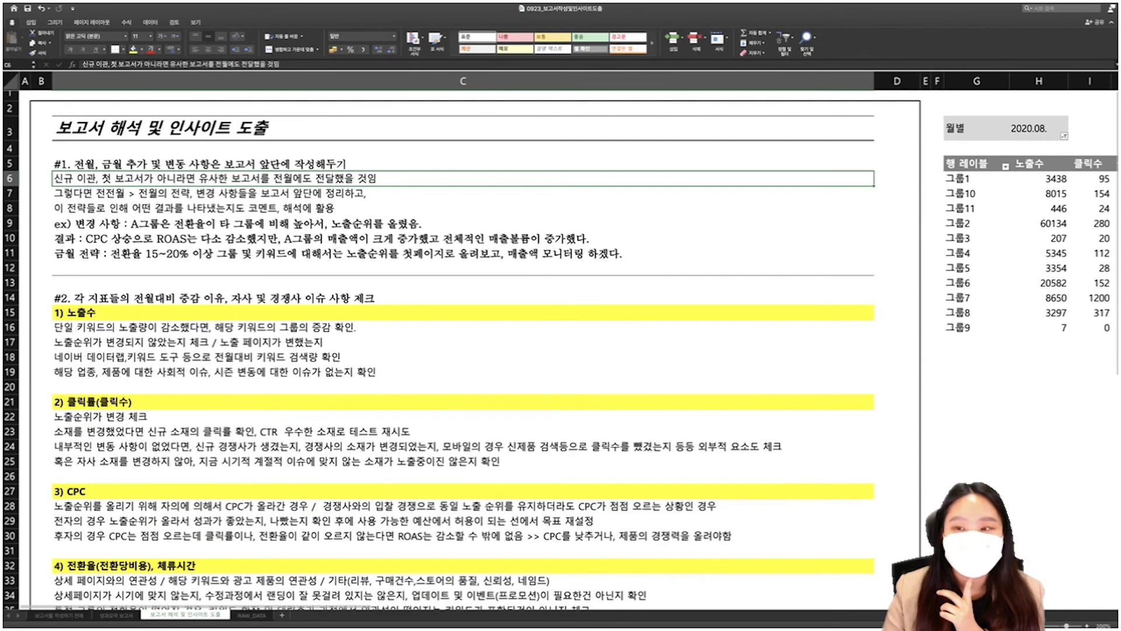
{"action": "left_click", "coordinate": [1087, 626]}
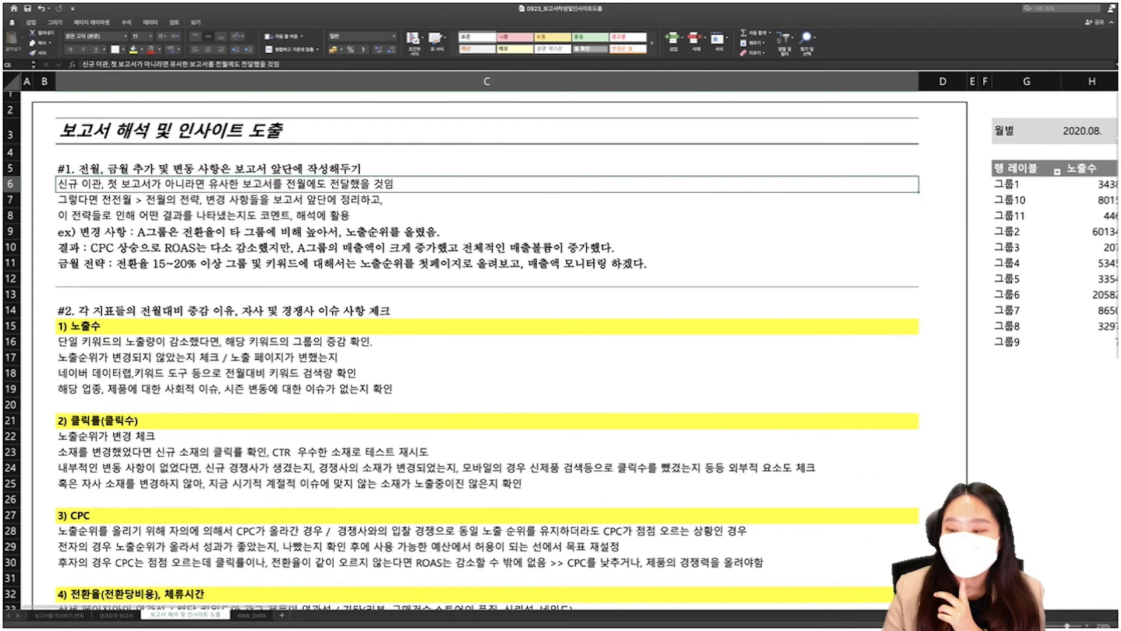
{"action": "left_click", "coordinate": [1087, 625]}
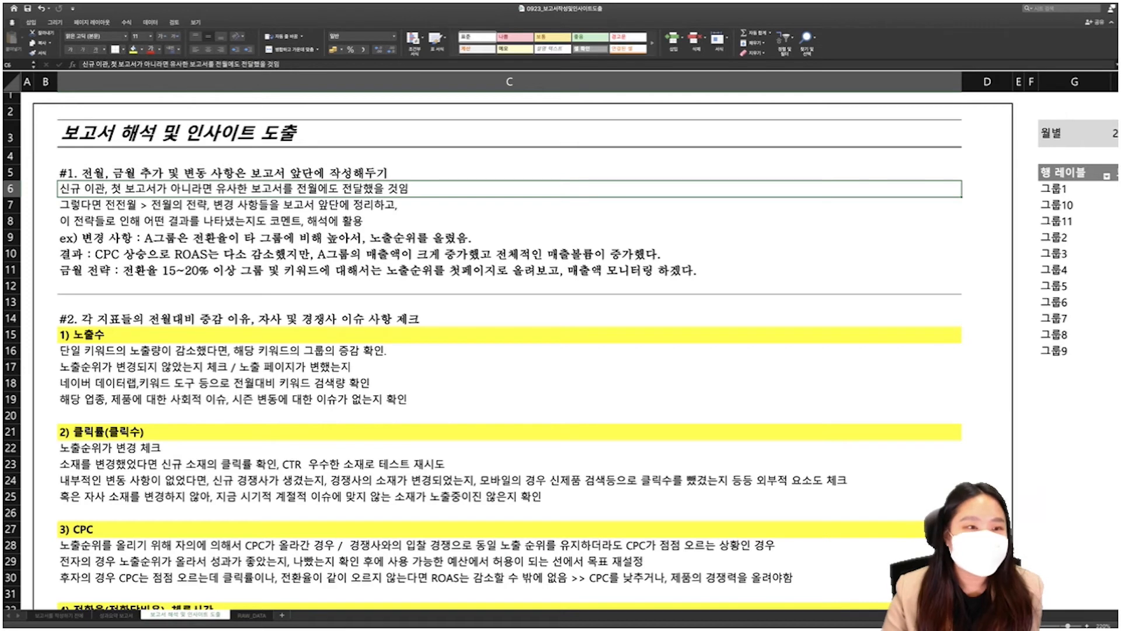
{"action": "left_click", "coordinate": [509, 173]}
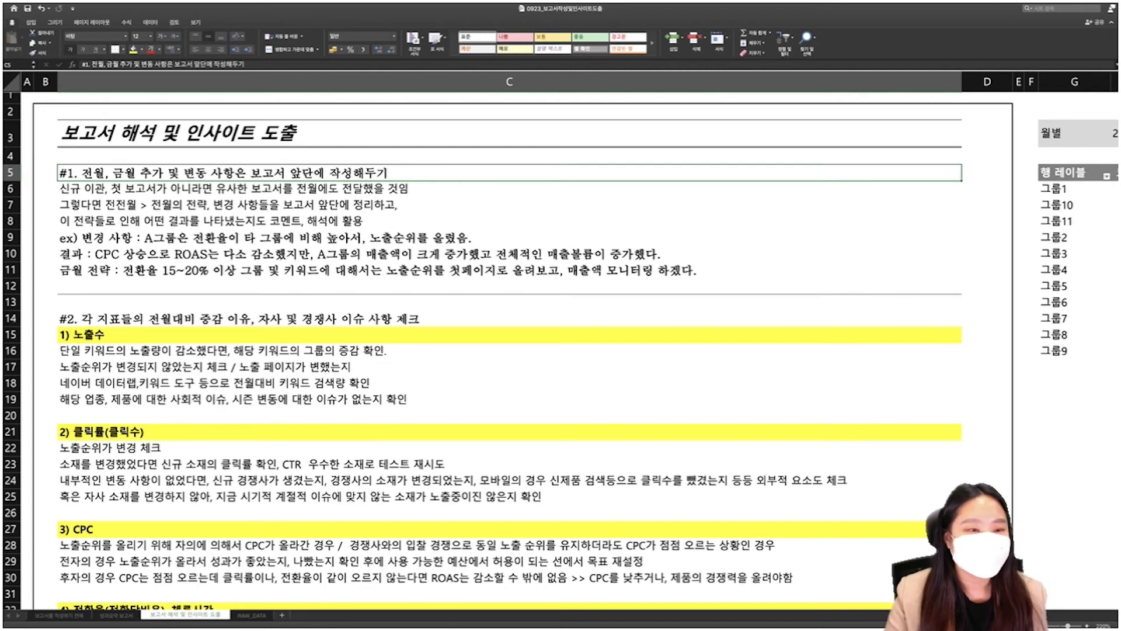
{"action": "left_click", "coordinate": [509, 254]}
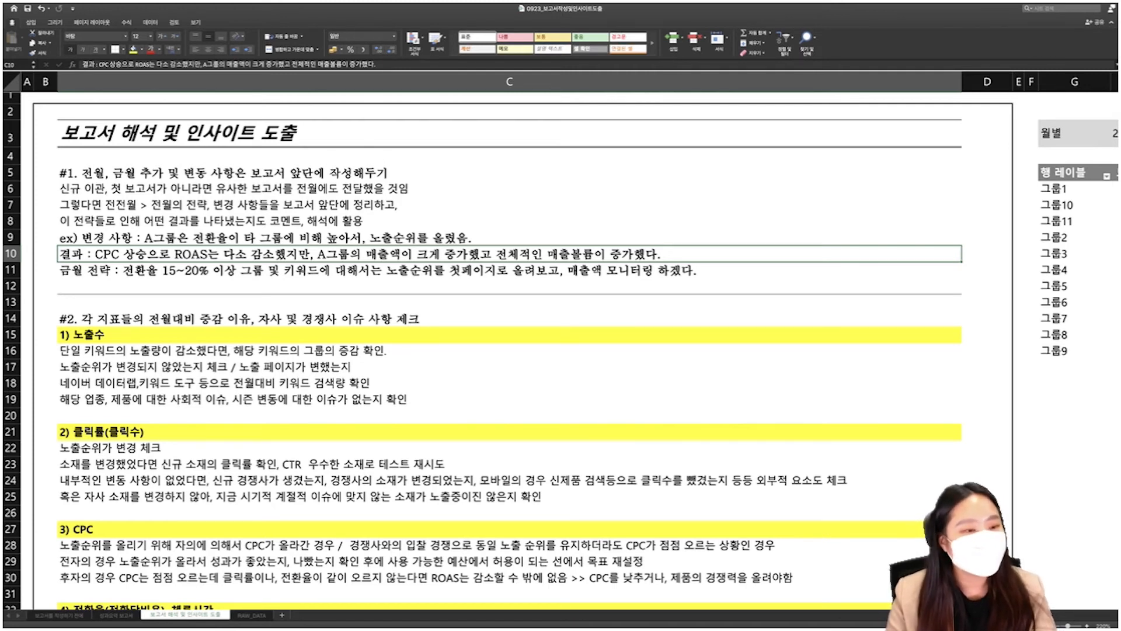
{"action": "left_click", "coordinate": [509, 270]}
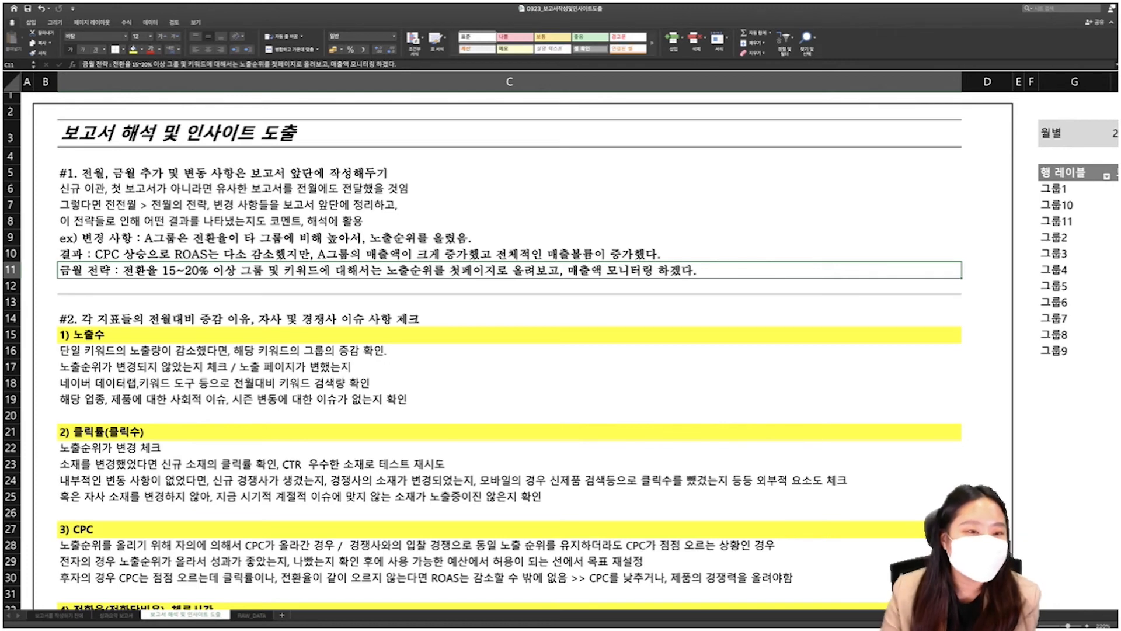
Examine section #2 of the notes, covering the 노출수, 클릭률(클릭수), CPC and 전환율(전환당비용) checks
{"action": "scroll", "coordinate": [560, 350], "scroll_direction": "down", "scroll_amount": 2}
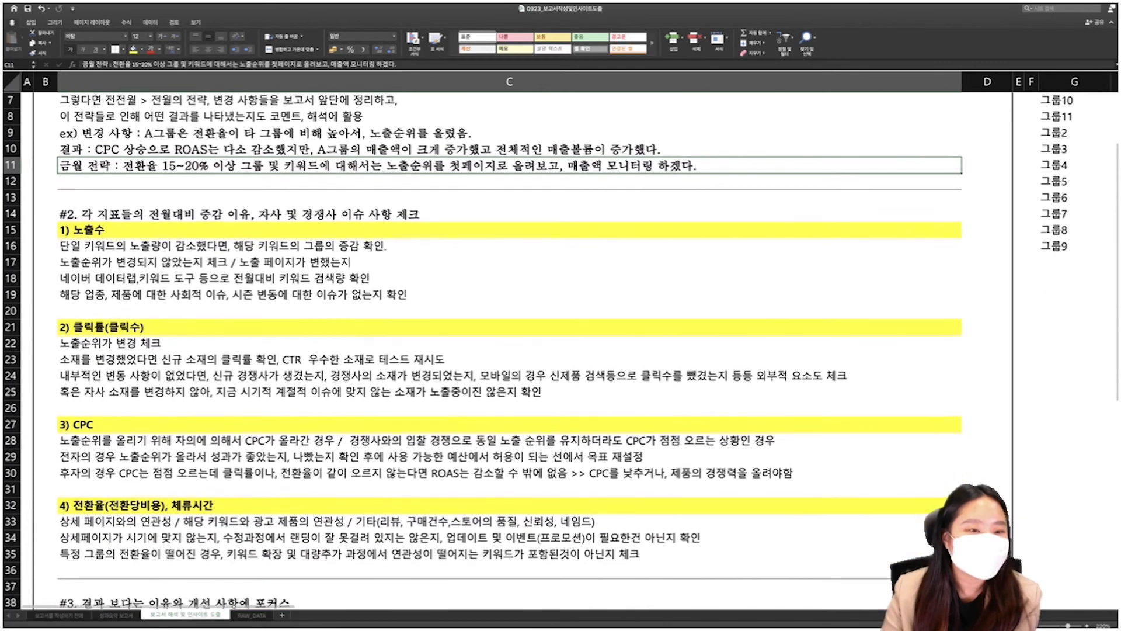
{"action": "left_click", "coordinate": [233, 214]}
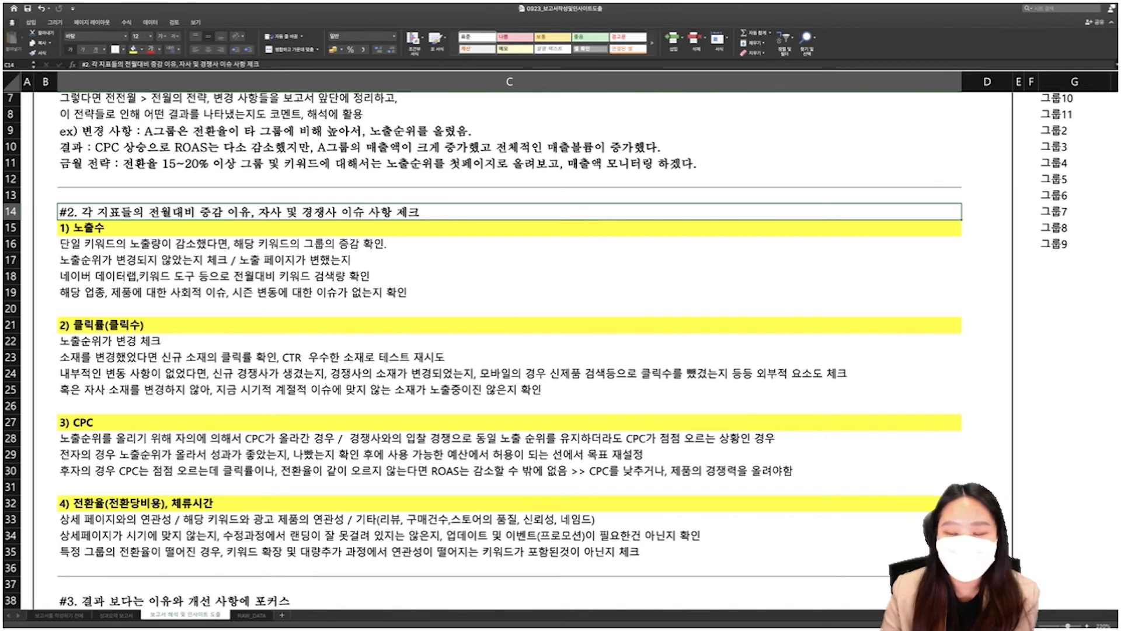
{"action": "left_click", "coordinate": [175, 228]}
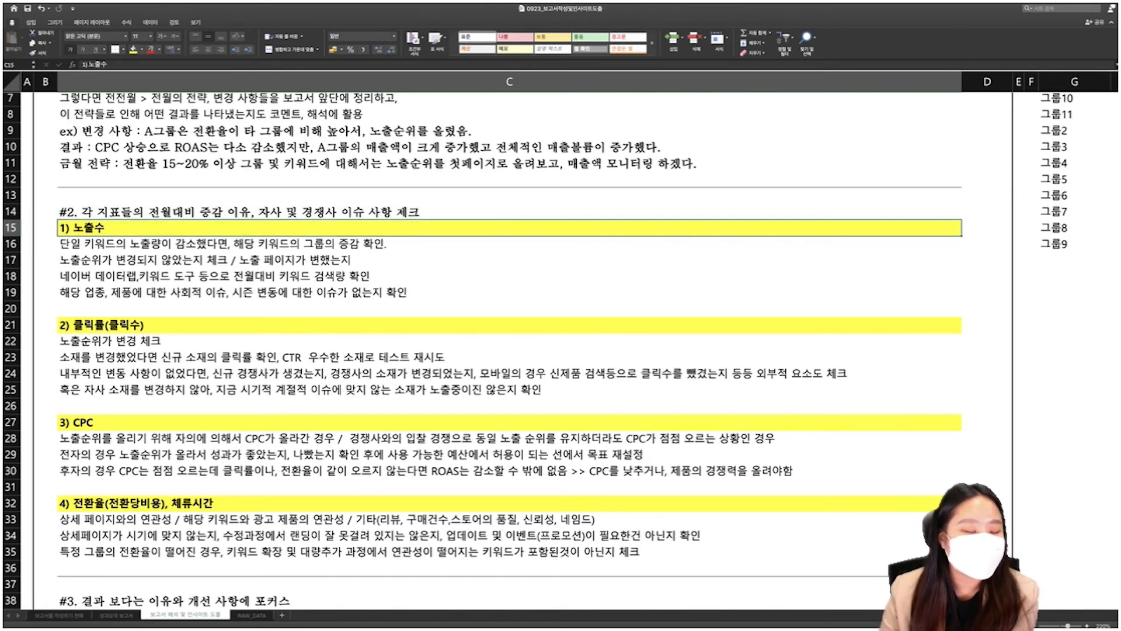
{"action": "left_click", "coordinate": [146, 503]}
{"action": "left_click", "coordinate": [175, 421]}
{"action": "left_click", "coordinate": [175, 325]}
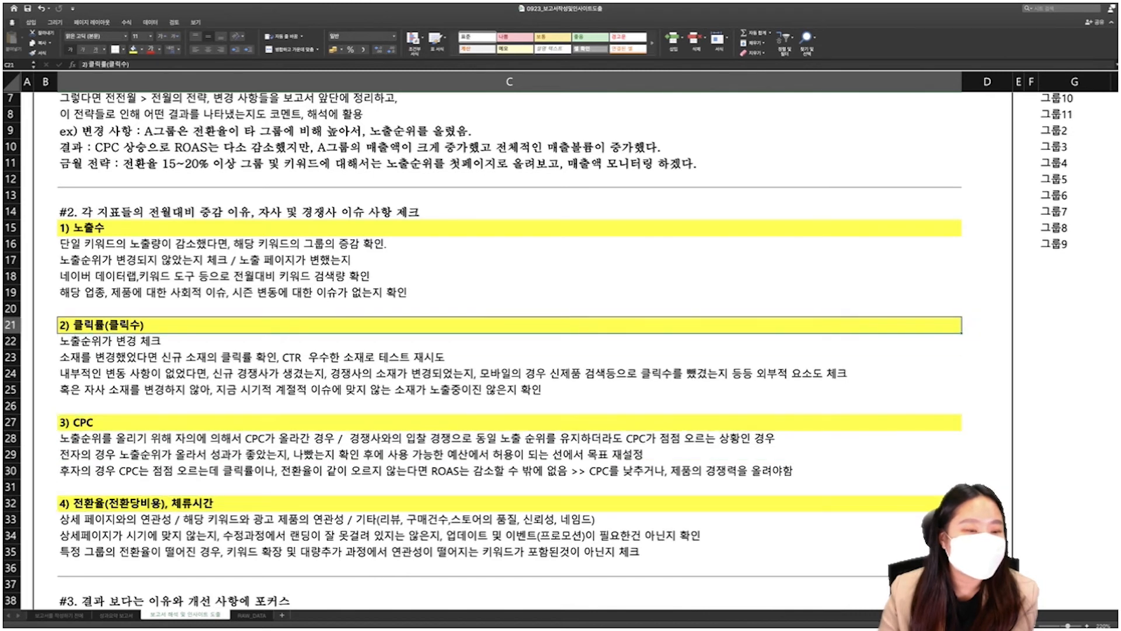
{"action": "left_click", "coordinate": [176, 228]}
{"action": "left_click", "coordinate": [175, 325]}
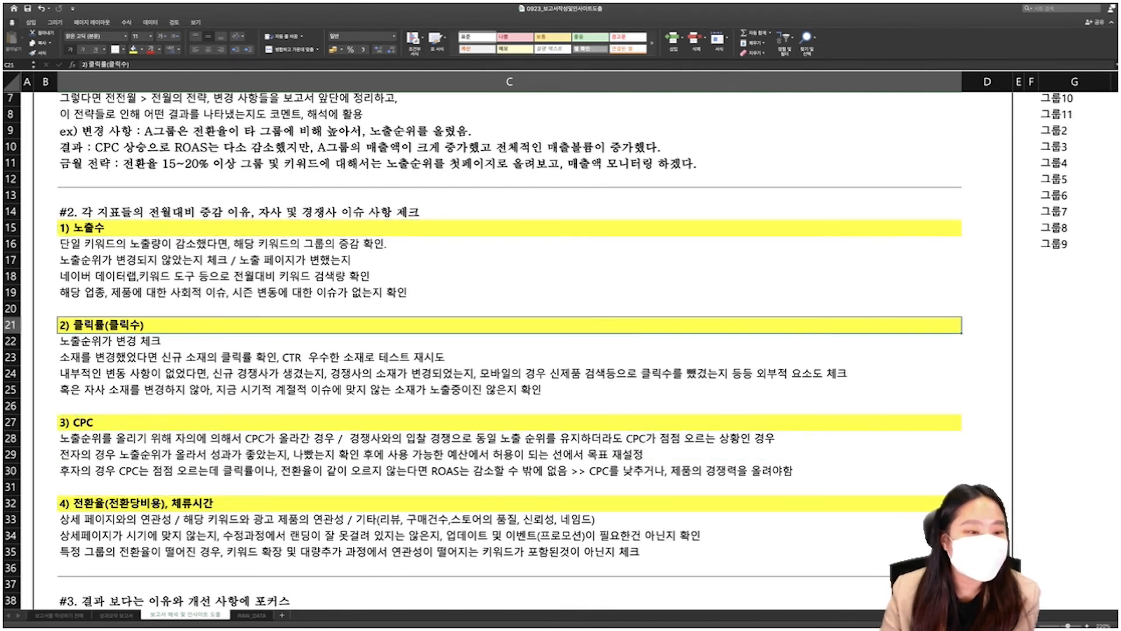
{"action": "left_click", "coordinate": [175, 421]}
{"action": "left_click", "coordinate": [175, 503]}
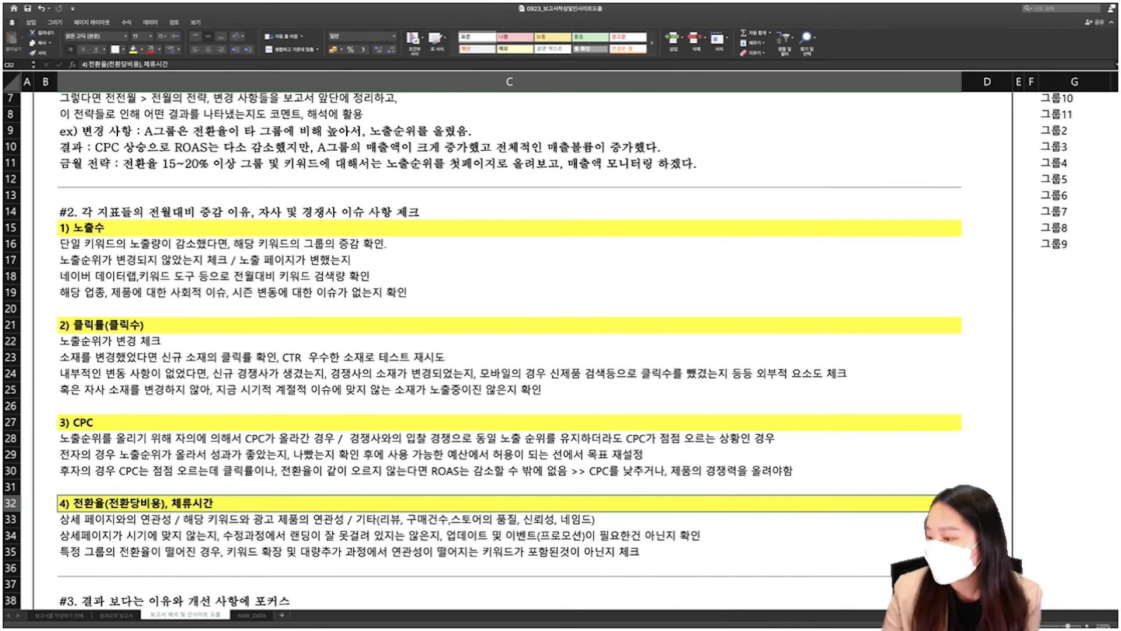
{"action": "left_click", "coordinate": [176, 228]}
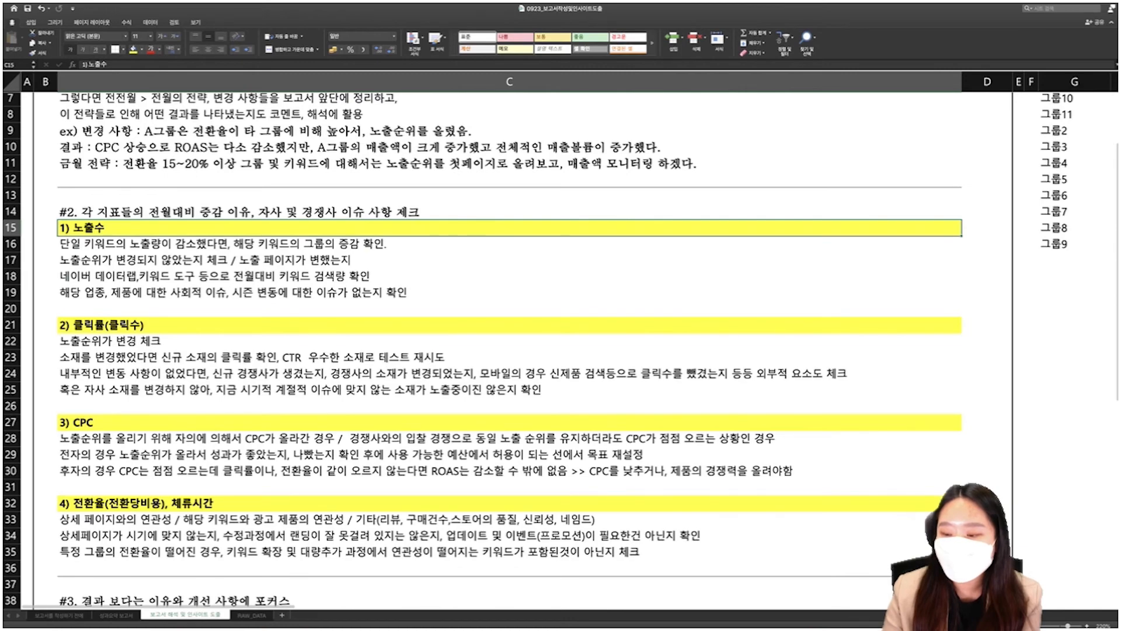
{"action": "scroll", "coordinate": [509, 350], "scroll_direction": "down", "scroll_amount": 1}
{"action": "scroll", "coordinate": [509, 350], "scroll_direction": "down", "scroll_amount": 2}
{"action": "scroll", "coordinate": [509, 350], "scroll_direction": "up", "scroll_amount": 4}
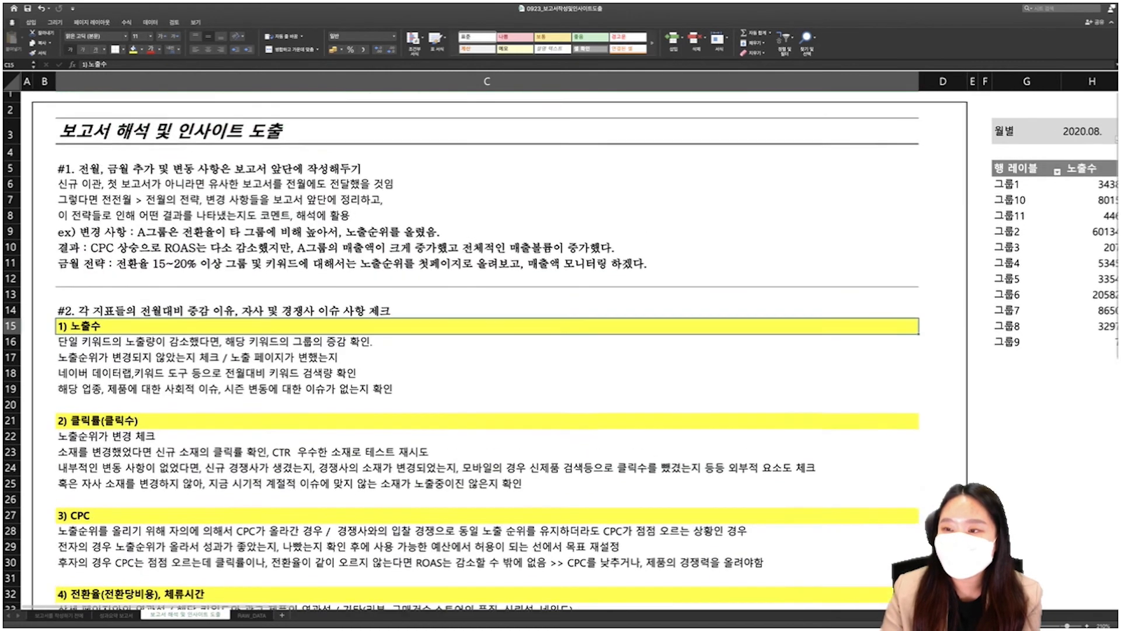
Check the 광고그룹 pivot table's 노출수, 클릭수 and 클릭률 figures, and return to the 노출수 checklist under #2
{"action": "left_click", "coordinate": [1091, 265]}
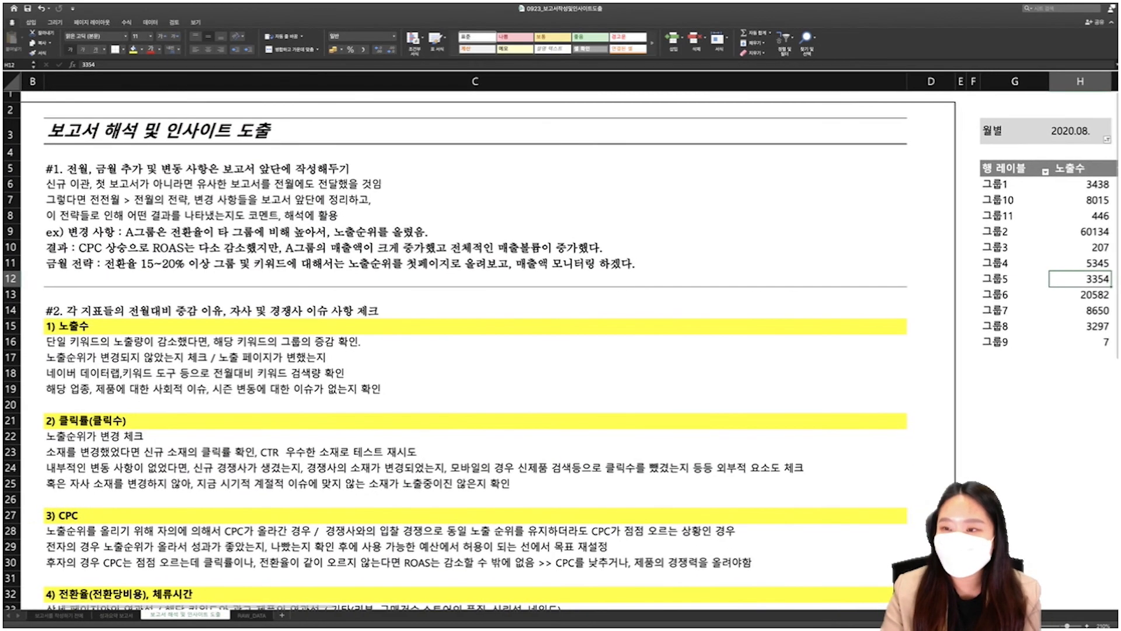
{"action": "key", "text": "Right"}
{"action": "key", "text": "Right"}
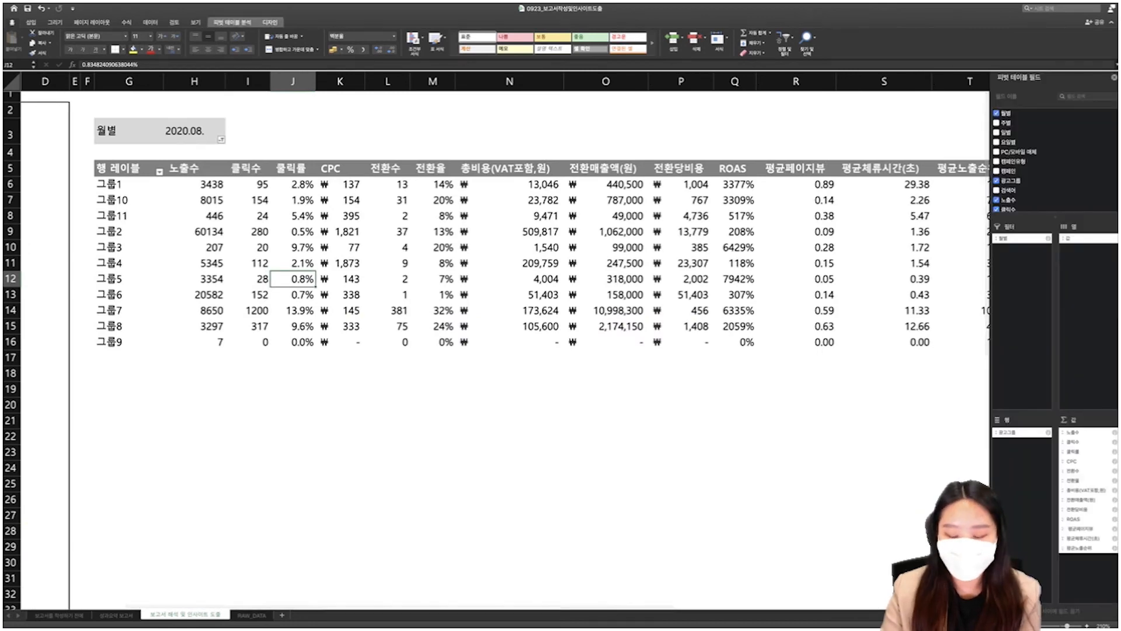
{"action": "left_click", "coordinate": [247, 278]}
{"action": "key", "text": "ctrl+Left"}
{"action": "key", "text": "ctrl+Left"}
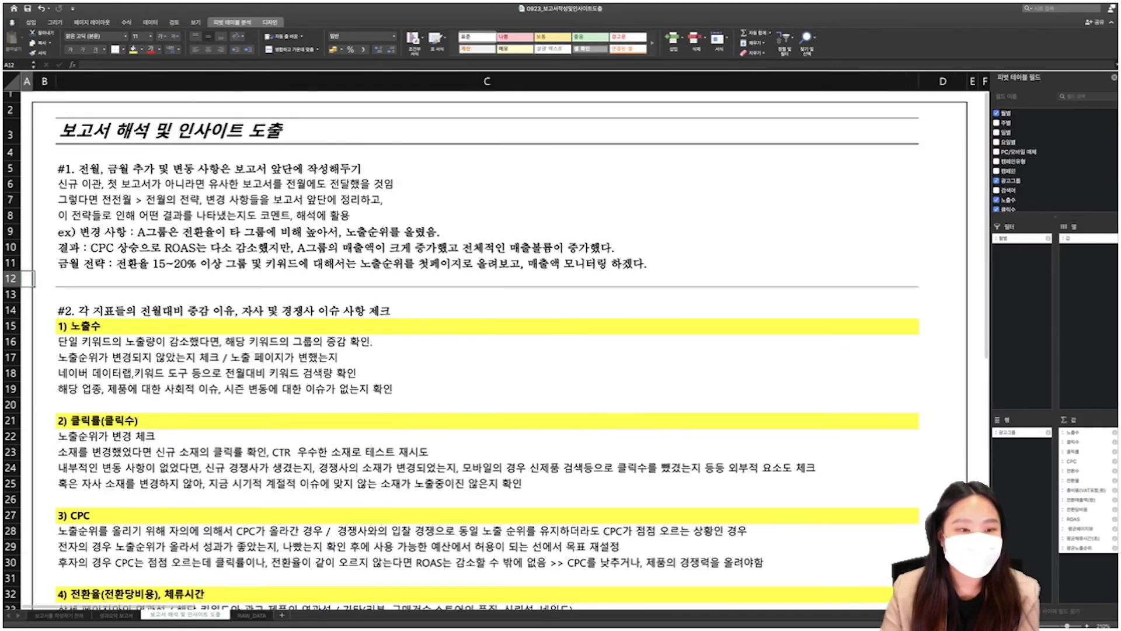
{"action": "scroll", "coordinate": [560, 344], "scroll_direction": "down", "scroll_amount": 1}
{"action": "scroll", "coordinate": [560, 344], "scroll_direction": "down", "scroll_amount": 1}
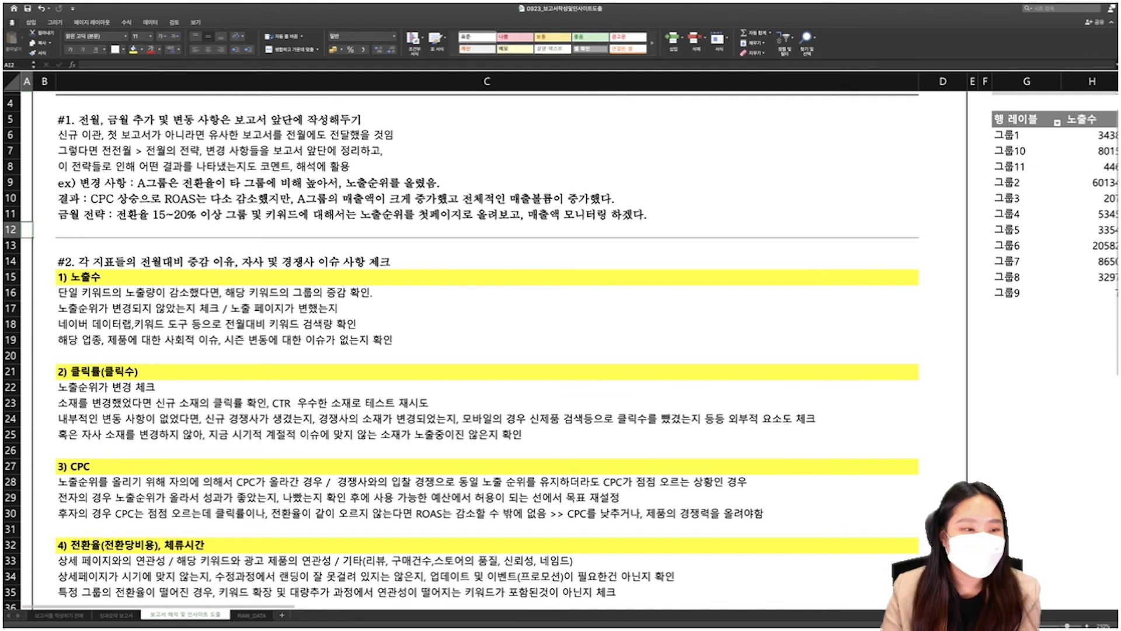
{"action": "left_click", "coordinate": [175, 277]}
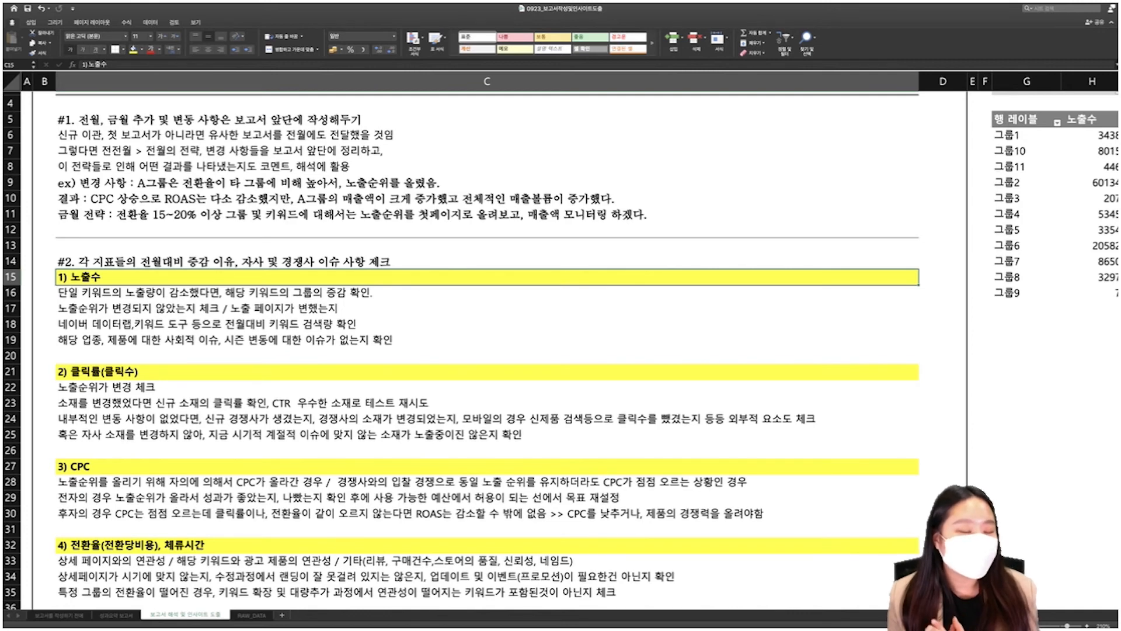
Read the 노출수 checks under #2 on 네이버 데이터랩 keyword search volume and social or seasonal issues
{"action": "scroll", "coordinate": [485, 316], "scroll_direction": "down", "scroll_amount": 1}
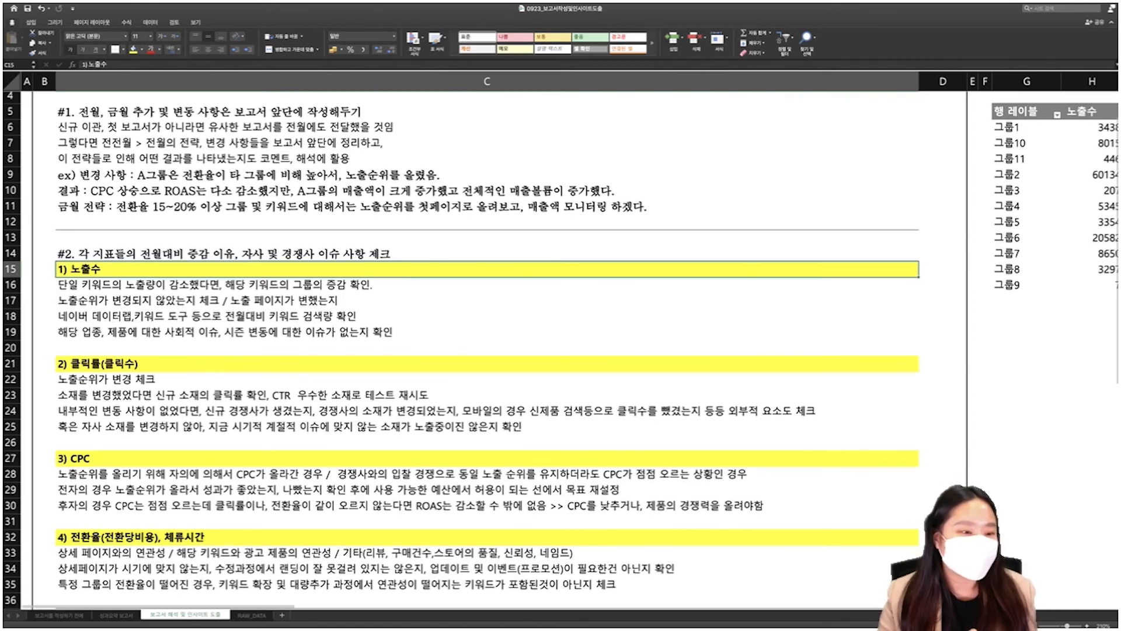
{"action": "left_click", "coordinate": [486, 316]}
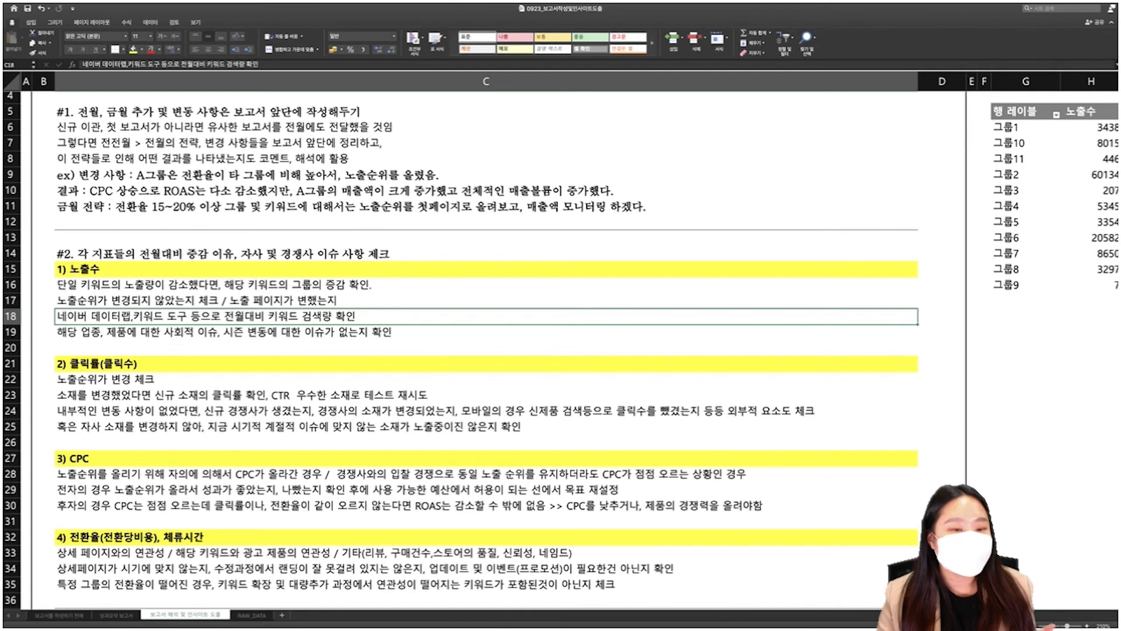
{"action": "left_click", "coordinate": [485, 332]}
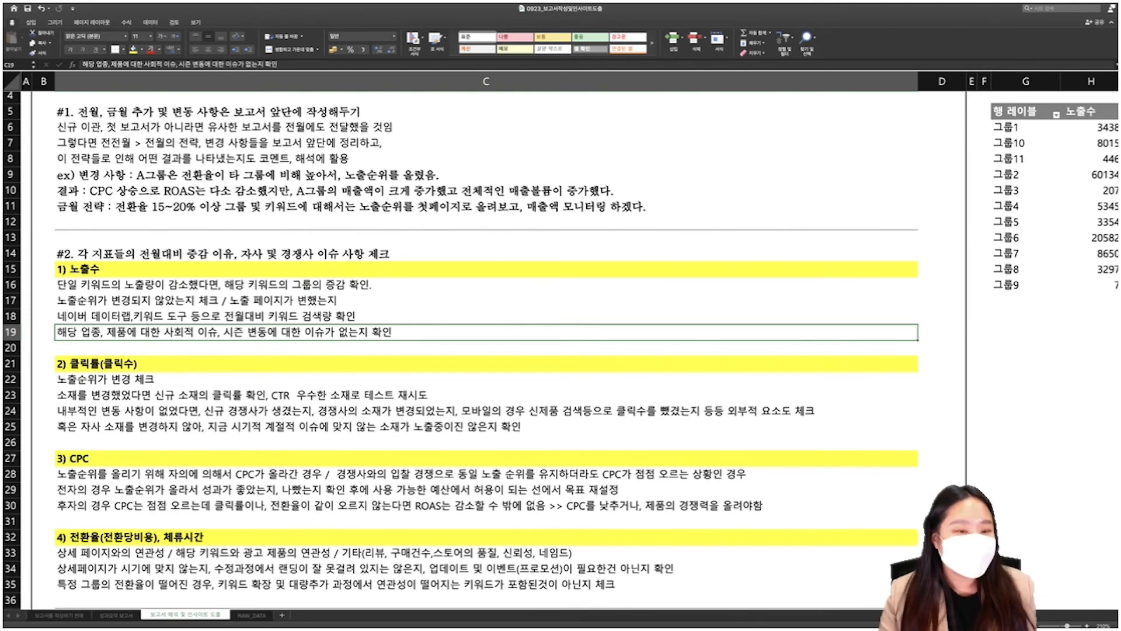
Examine the 클릭률(클릭수) checks under #2, down to the line on ad creatives that do not fit the season
{"action": "scroll", "coordinate": [485, 350], "scroll_direction": "up", "scroll_amount": 1}
{"action": "scroll", "coordinate": [484, 350], "scroll_direction": "down", "scroll_amount": 2}
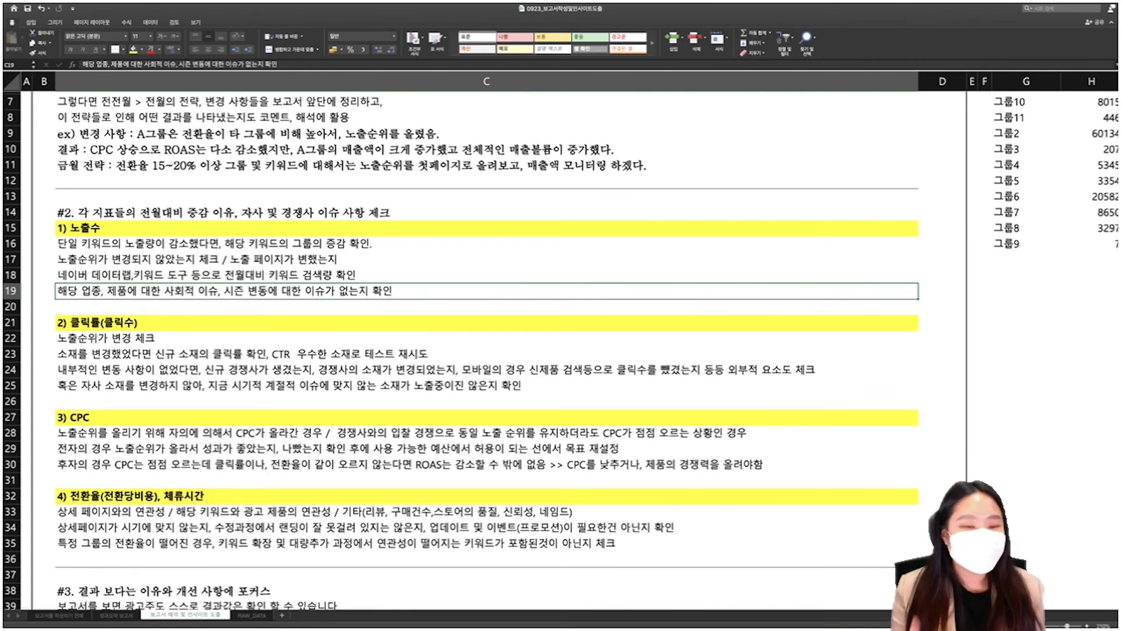
{"action": "scroll", "coordinate": [485, 350], "scroll_direction": "down", "scroll_amount": 2}
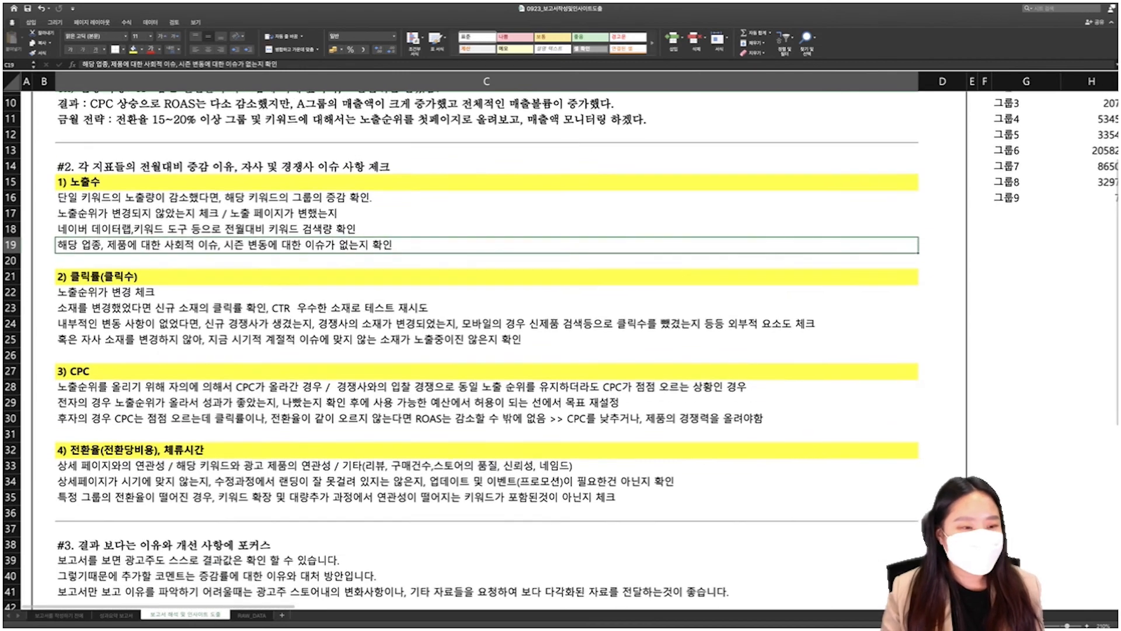
{"action": "left_click", "coordinate": [175, 255]}
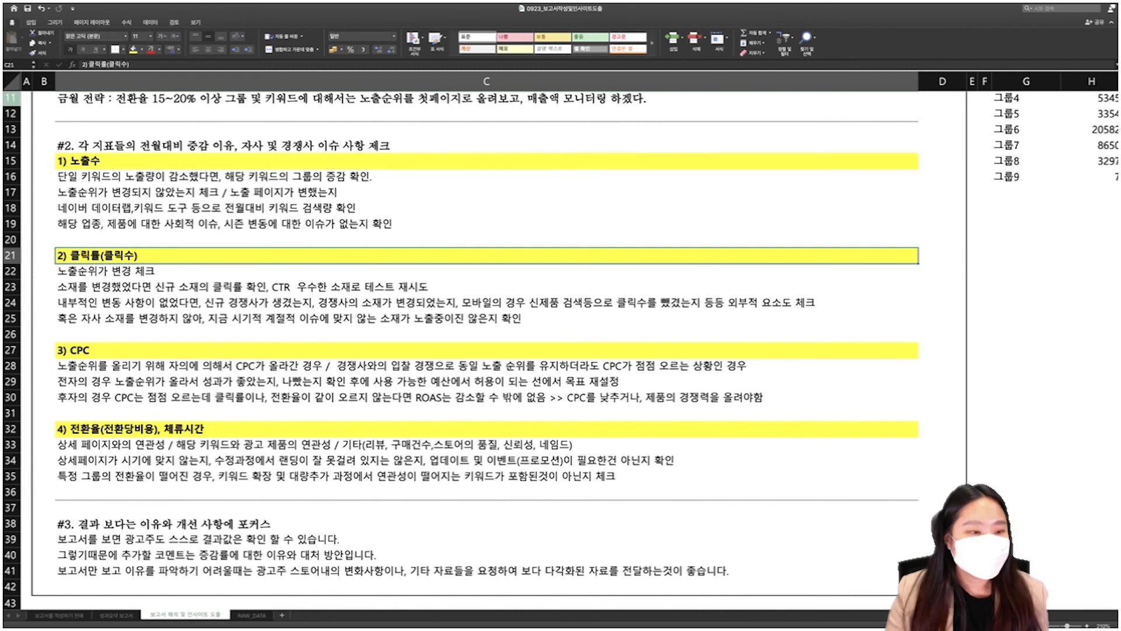
{"action": "left_click", "coordinate": [292, 318]}
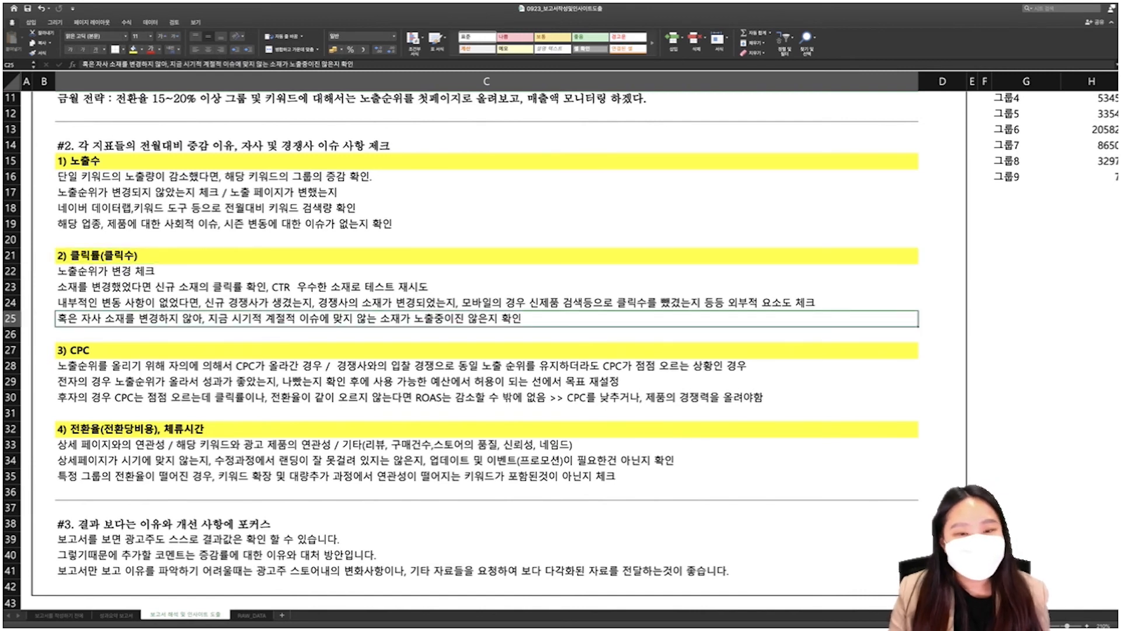
Go through the CPC notes under #2 line by line and highlight all three explanation rows together
{"action": "scroll", "coordinate": [560, 350], "scroll_direction": "down", "scroll_amount": 1}
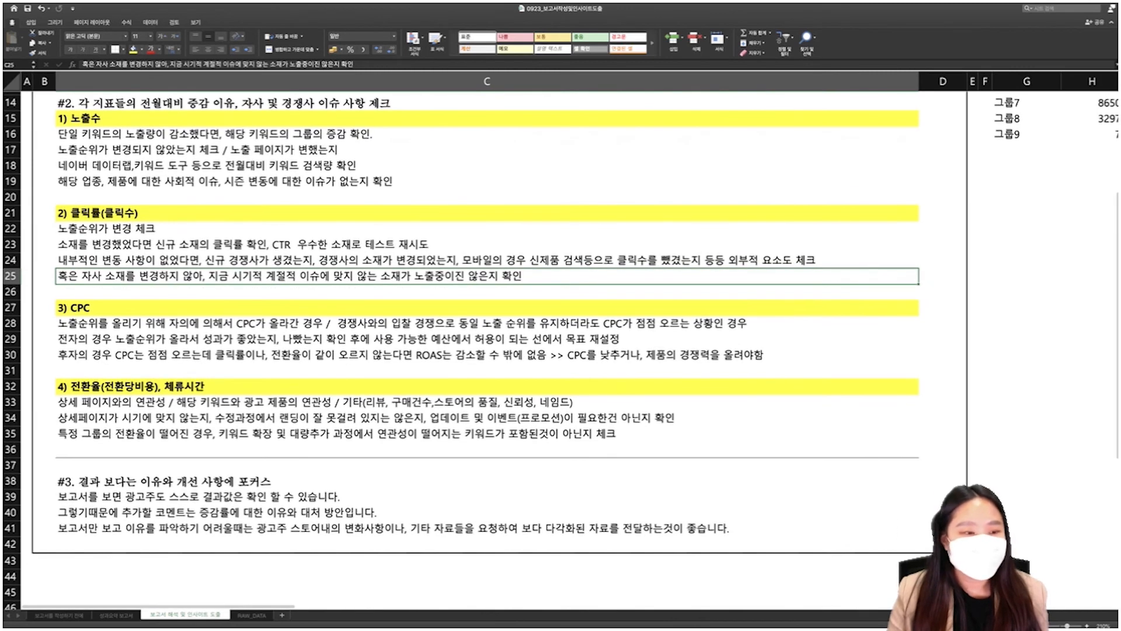
{"action": "left_click", "coordinate": [292, 308]}
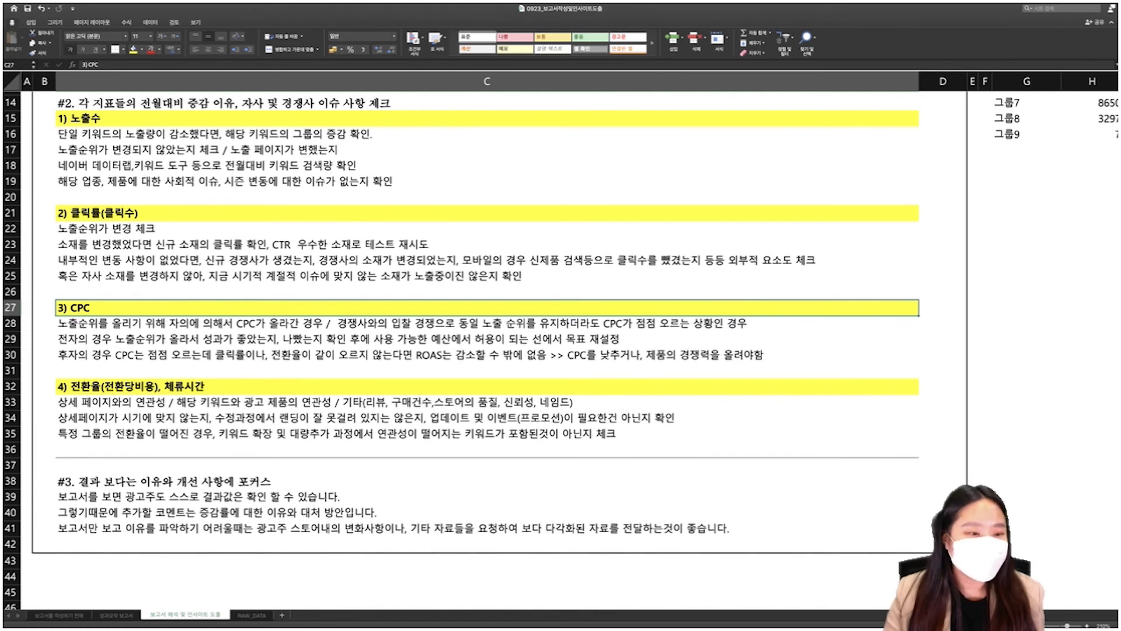
{"action": "left_click", "coordinate": [487, 322]}
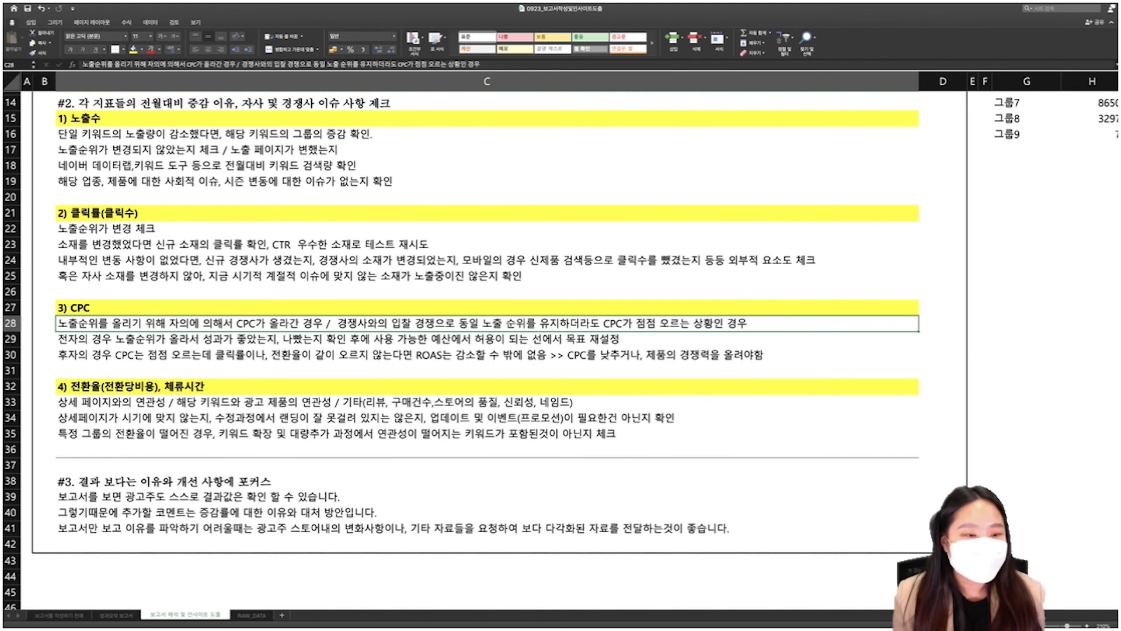
{"action": "left_click", "coordinate": [487, 338]}
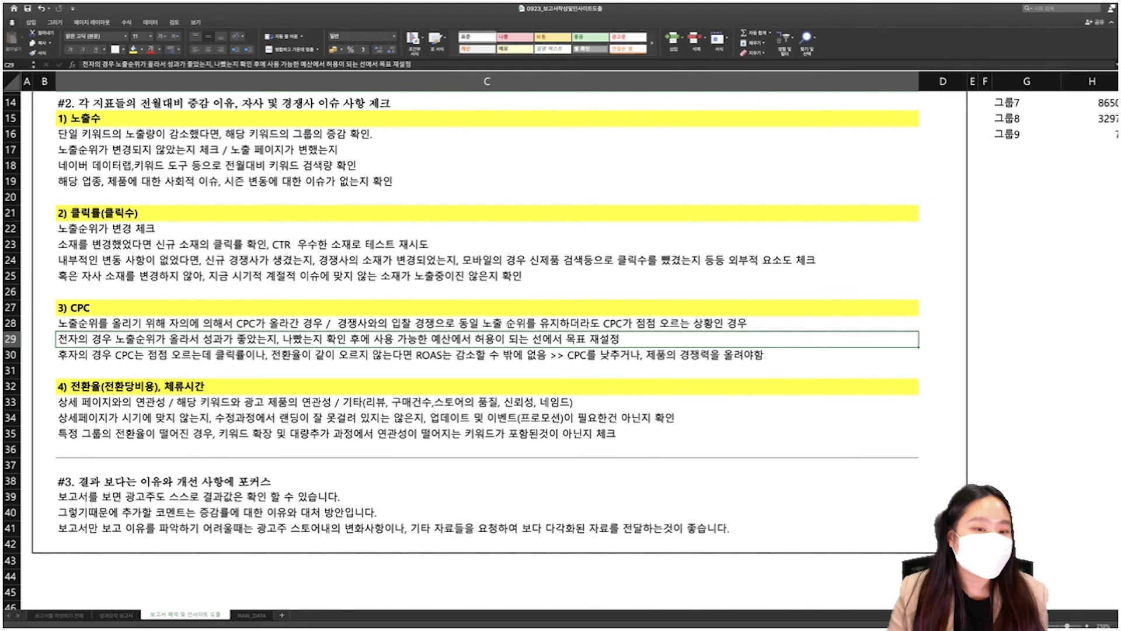
{"action": "left_click", "coordinate": [487, 354]}
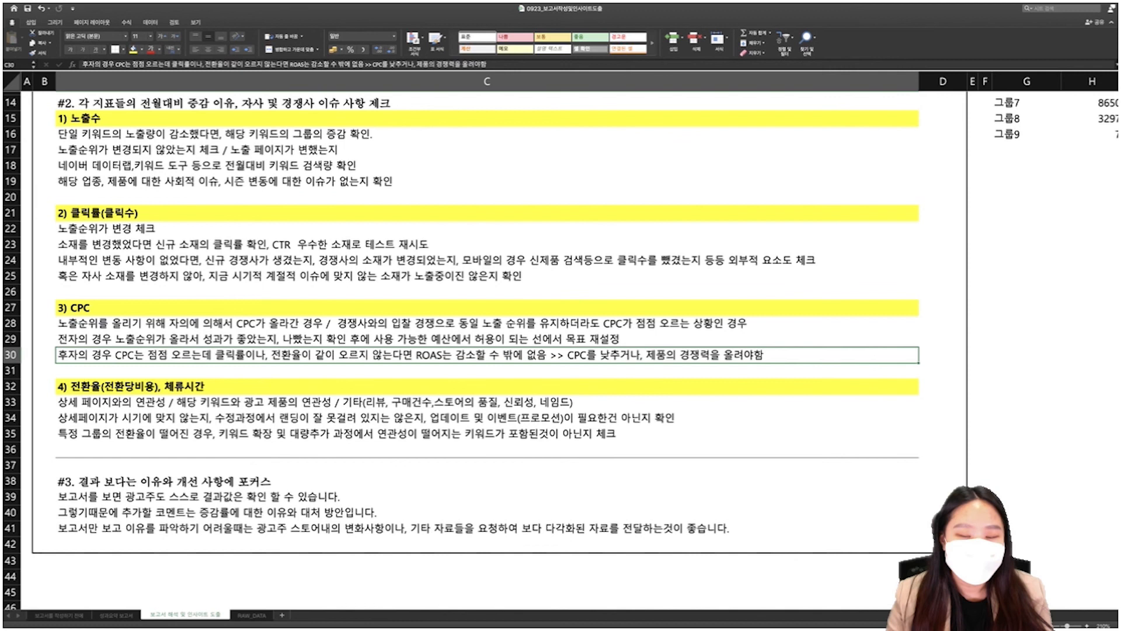
{"action": "left_click_drag", "start_coordinate": [350, 322], "coordinate": [350, 355]}
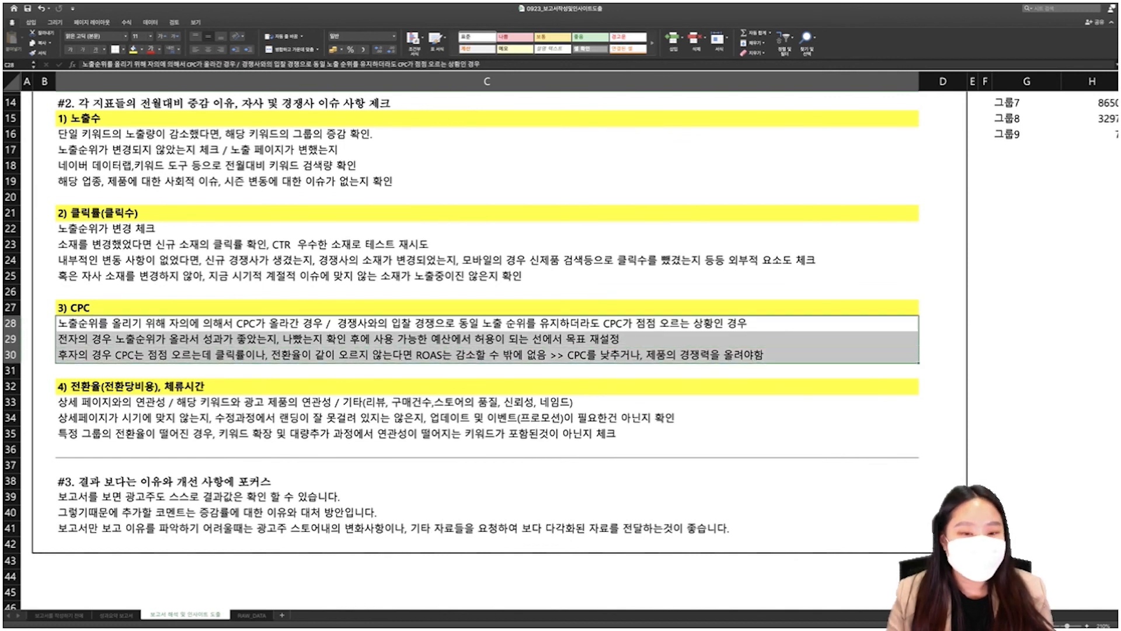
Read the 전환율(전환당비용), 체류시간 checks under #2, through the line on low-relevance keywords in specific groups
{"action": "scroll", "coordinate": [487, 350], "scroll_direction": "down", "scroll_amount": 2}
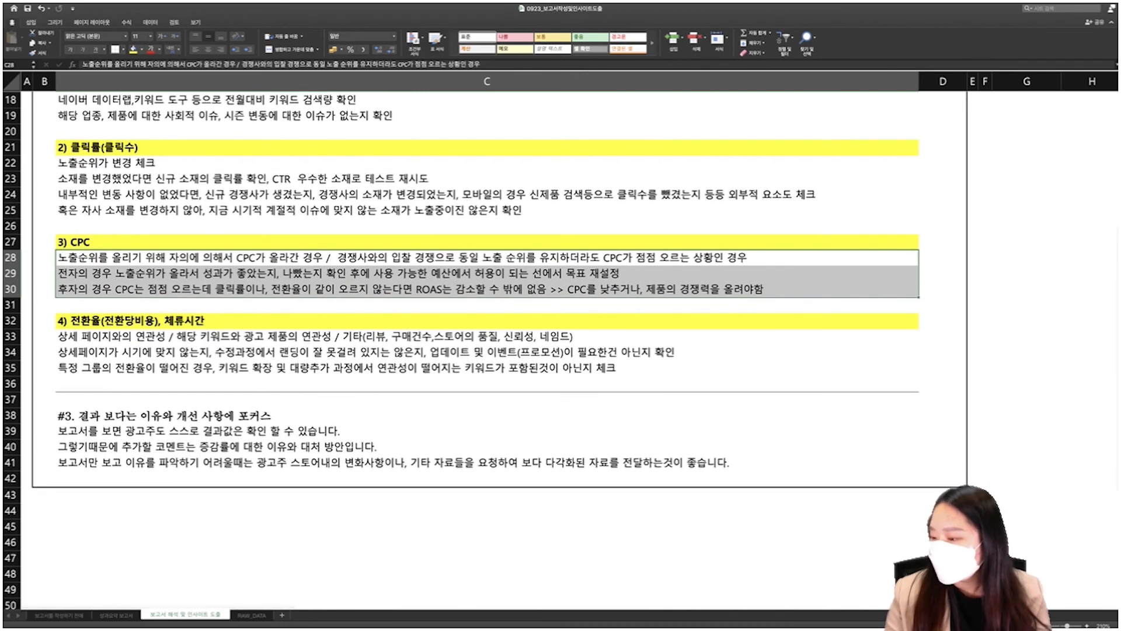
{"action": "left_click", "coordinate": [487, 320]}
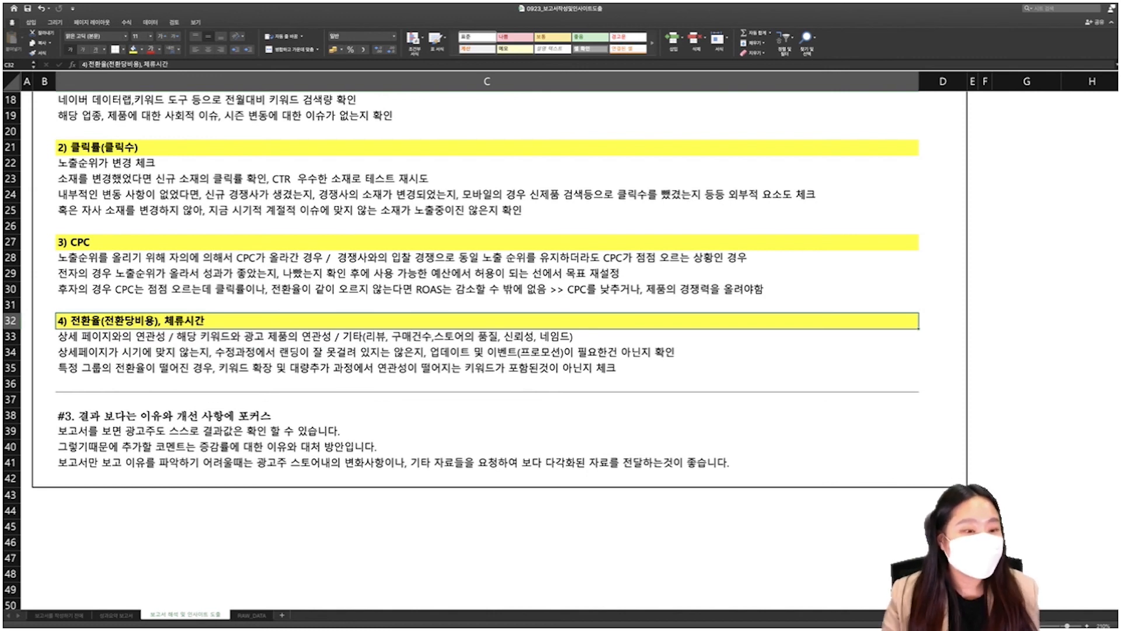
{"action": "left_click", "coordinate": [487, 368]}
{"action": "scroll", "coordinate": [487, 368], "scroll_direction": "down", "scroll_amount": 2}
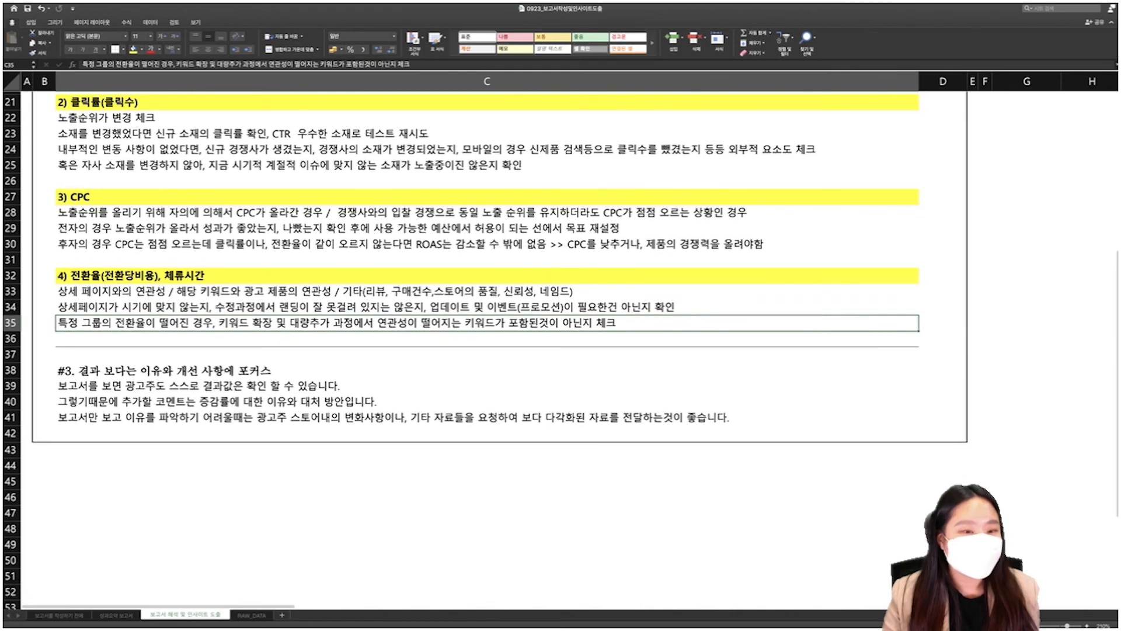
{"action": "scroll", "coordinate": [485, 351], "scroll_direction": "up", "scroll_amount": 1}
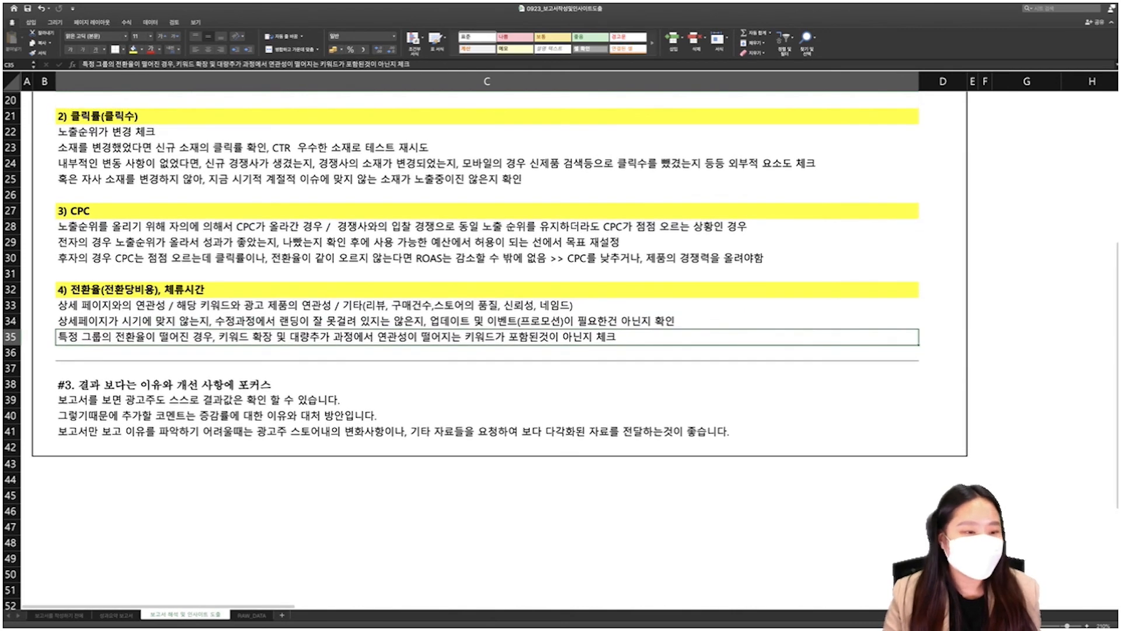
Read section #3 line by line, covering the focus on reasons and improvements and requesting additional advertiser data
{"action": "left_click", "coordinate": [487, 384]}
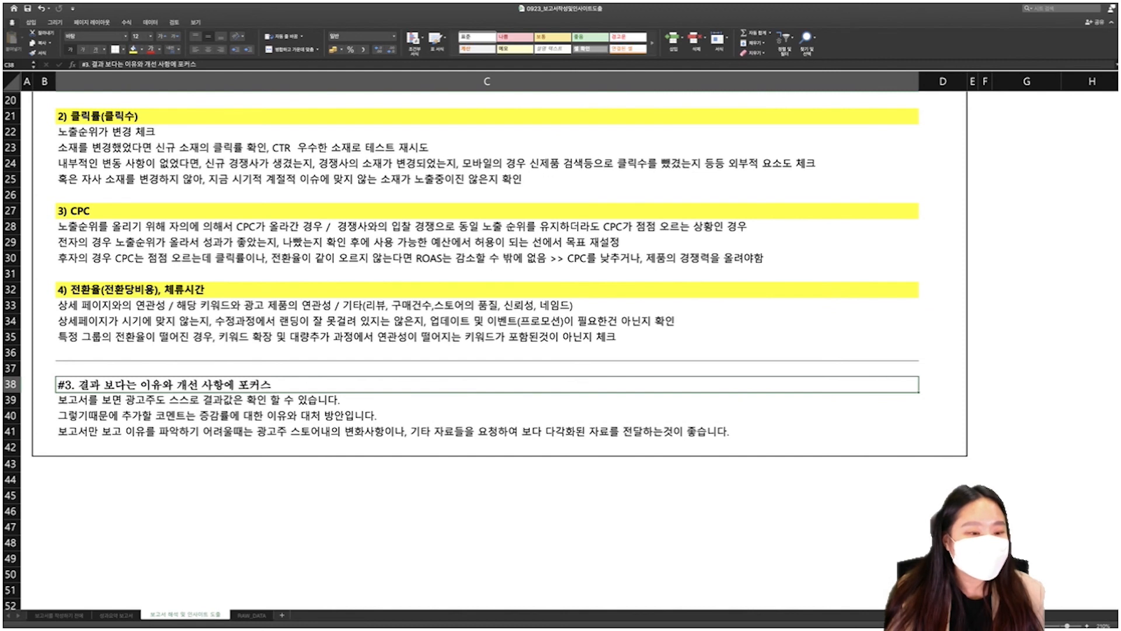
{"action": "left_click", "coordinate": [487, 431]}
{"action": "left_click", "coordinate": [487, 384]}
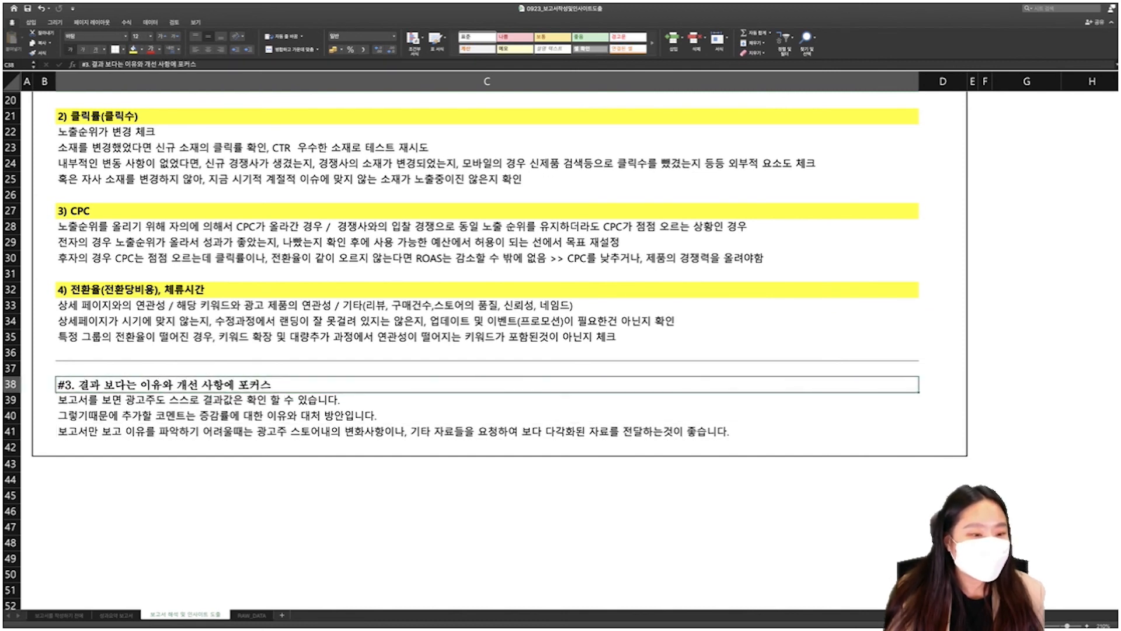
{"action": "left_click", "coordinate": [487, 400]}
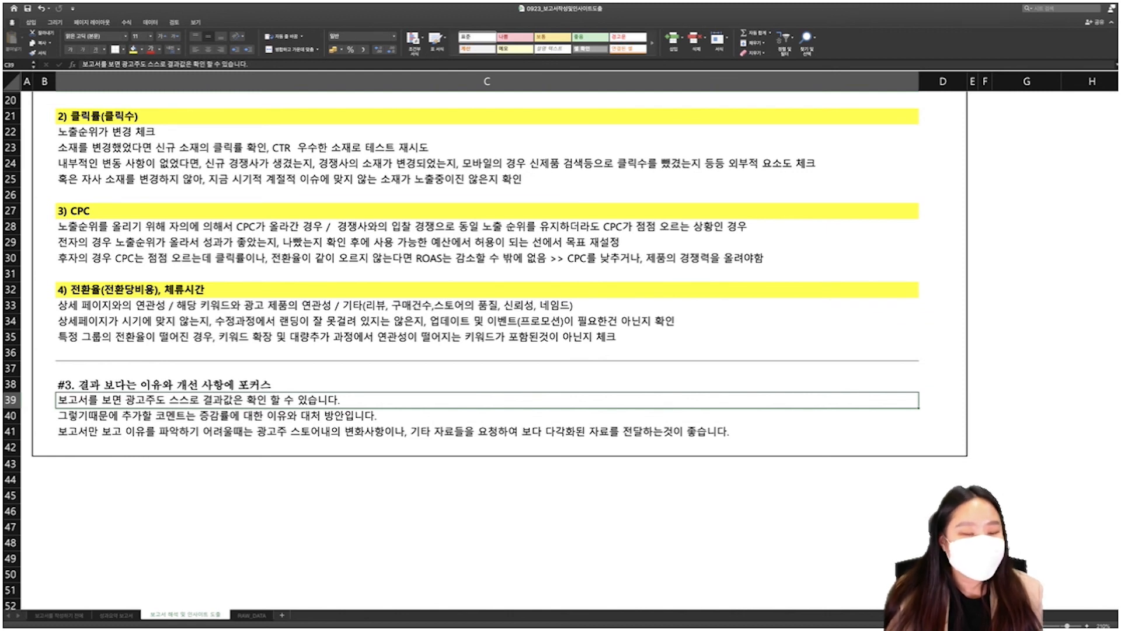
{"action": "left_click", "coordinate": [216, 415]}
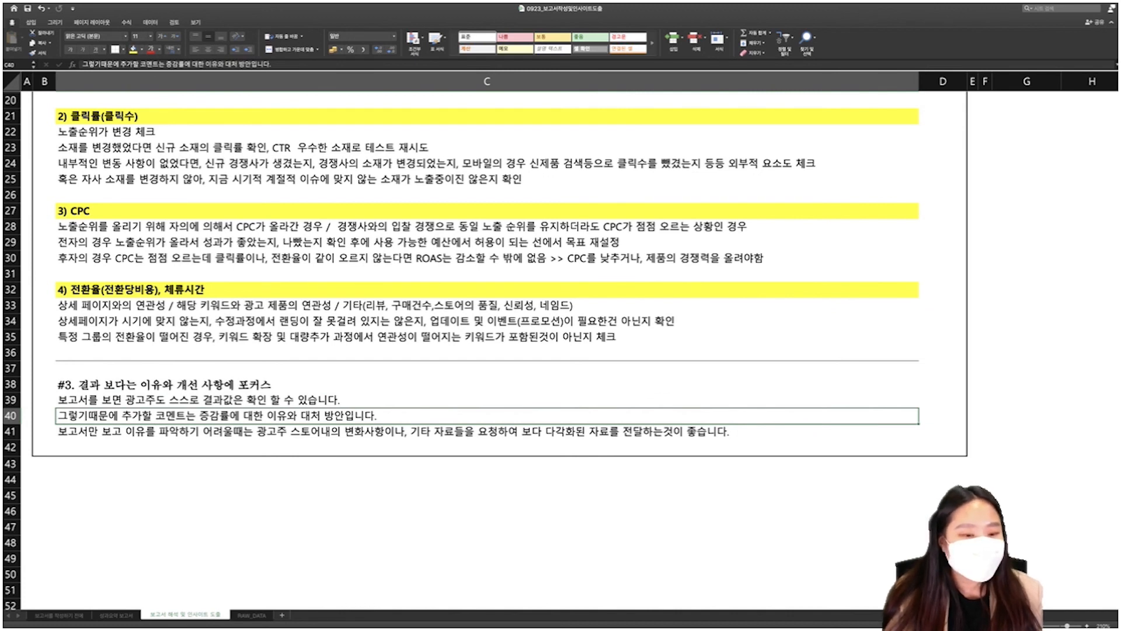
{"action": "left_click", "coordinate": [216, 431]}
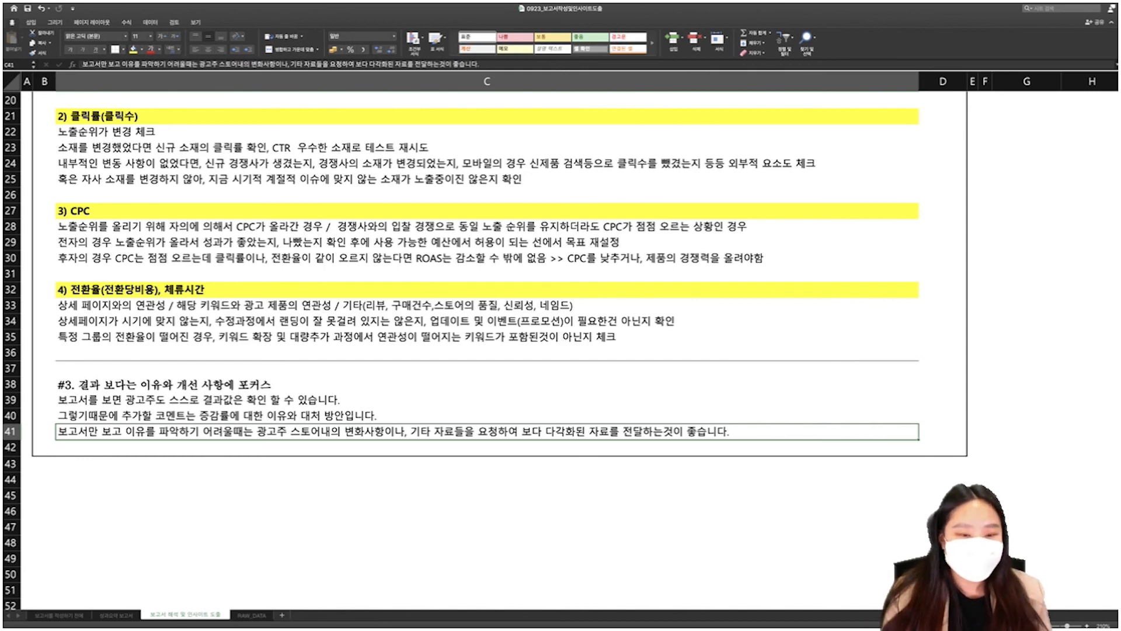
Reduce the sheet zoom to 140% and review the complete notes alongside the 광고그룹 pivot table
{"action": "scroll", "coordinate": [560, 350], "scroll_direction": "down", "scroll_amount": 1}
{"action": "scroll", "coordinate": [560, 350], "scroll_direction": "up", "scroll_amount": 5}
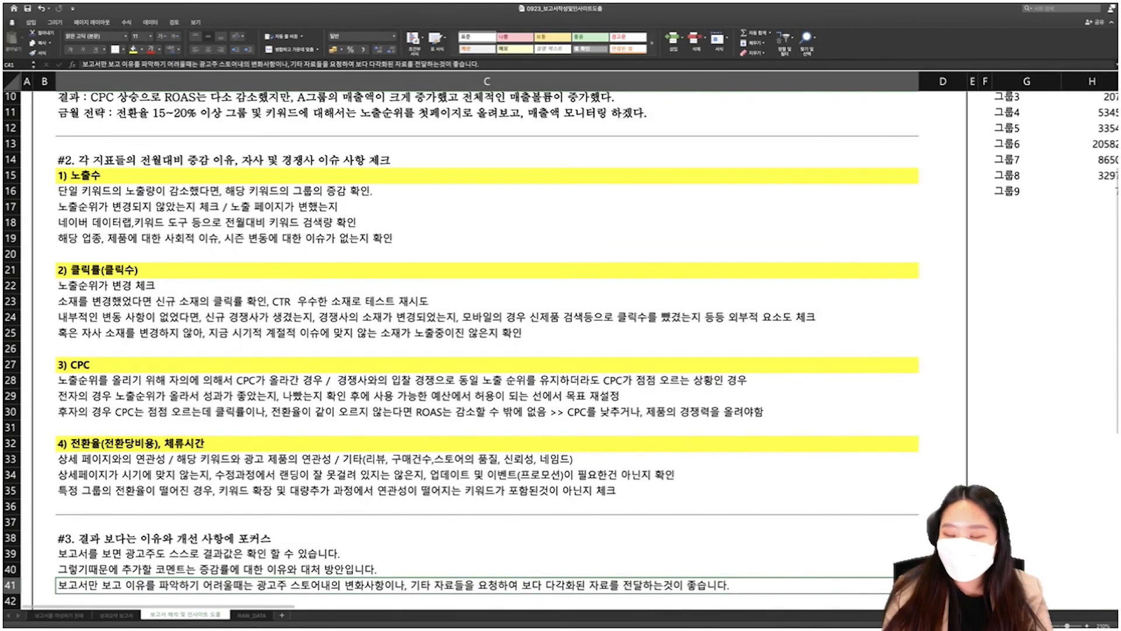
{"action": "scroll", "coordinate": [560, 339], "scroll_direction": "down", "scroll_amount": 1}
{"action": "scroll", "coordinate": [560, 338], "scroll_direction": "down", "scroll_amount": 1}
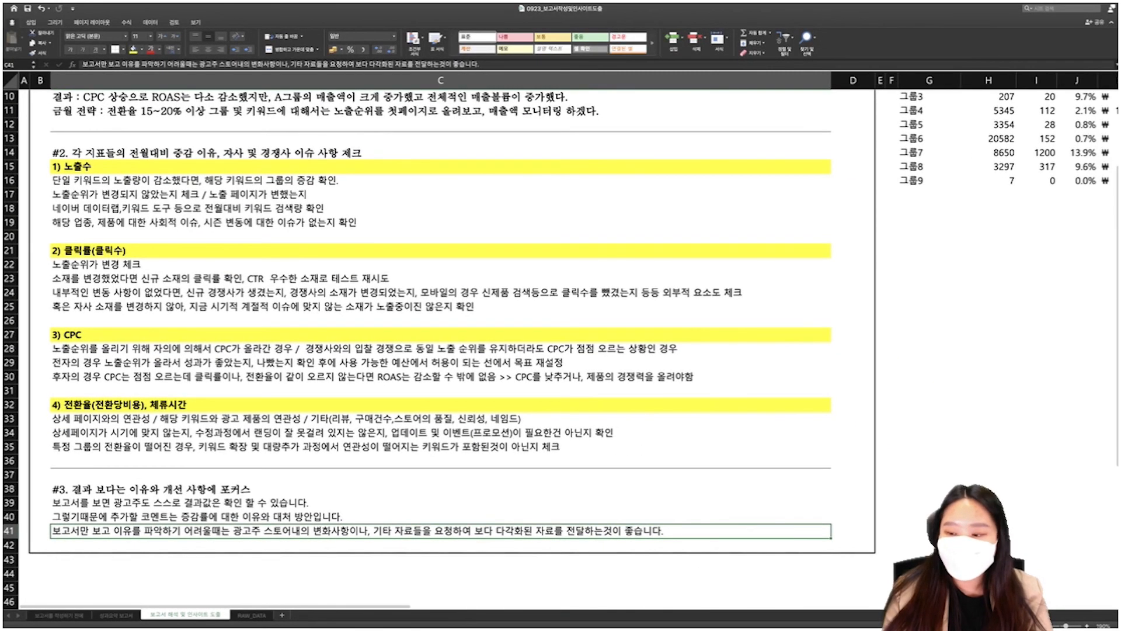
{"action": "scroll", "coordinate": [560, 339], "scroll_direction": "down", "scroll_amount": 3}
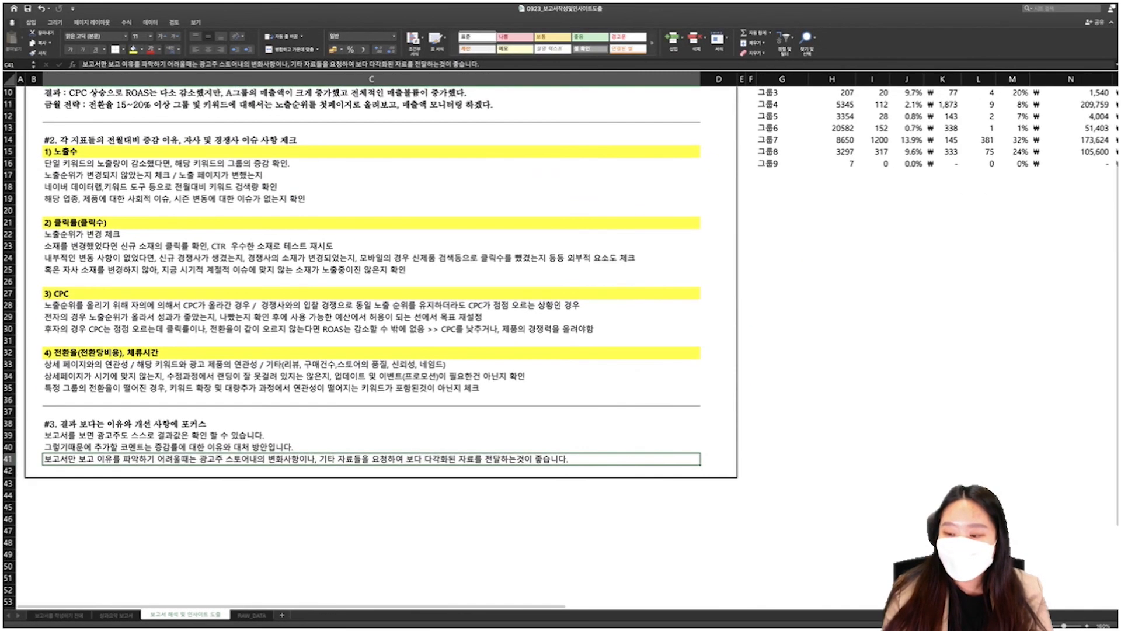
{"action": "scroll", "coordinate": [560, 338], "scroll_direction": "down", "scroll_amount": 1}
{"action": "scroll", "coordinate": [560, 339], "scroll_direction": "down", "scroll_amount": 1}
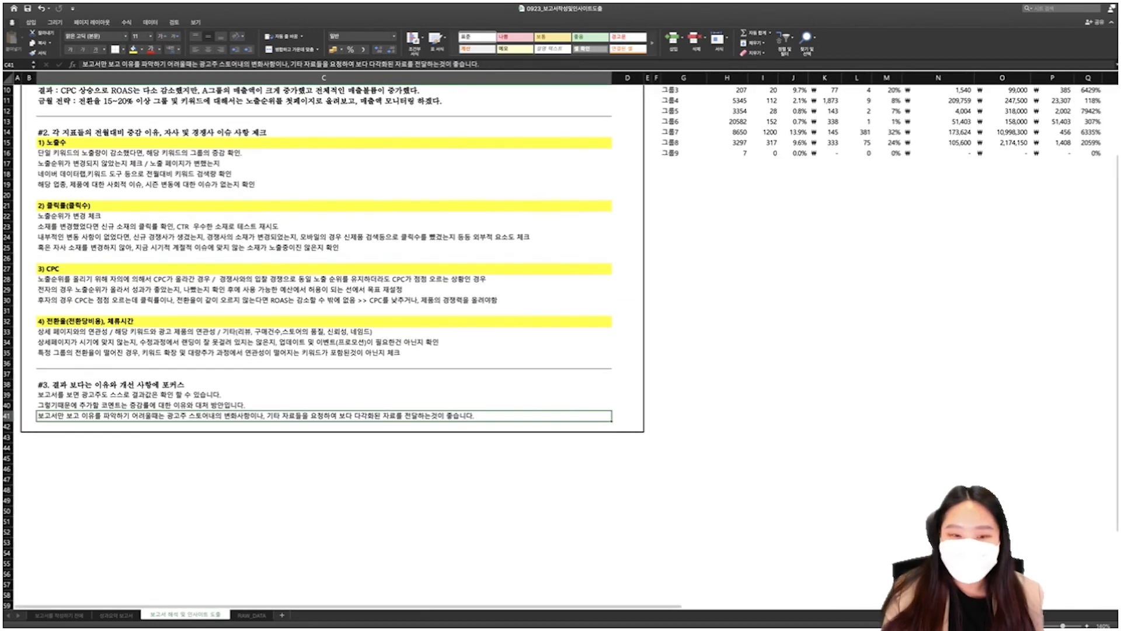
{"action": "scroll", "coordinate": [561, 350], "scroll_direction": "up", "scroll_amount": 3}
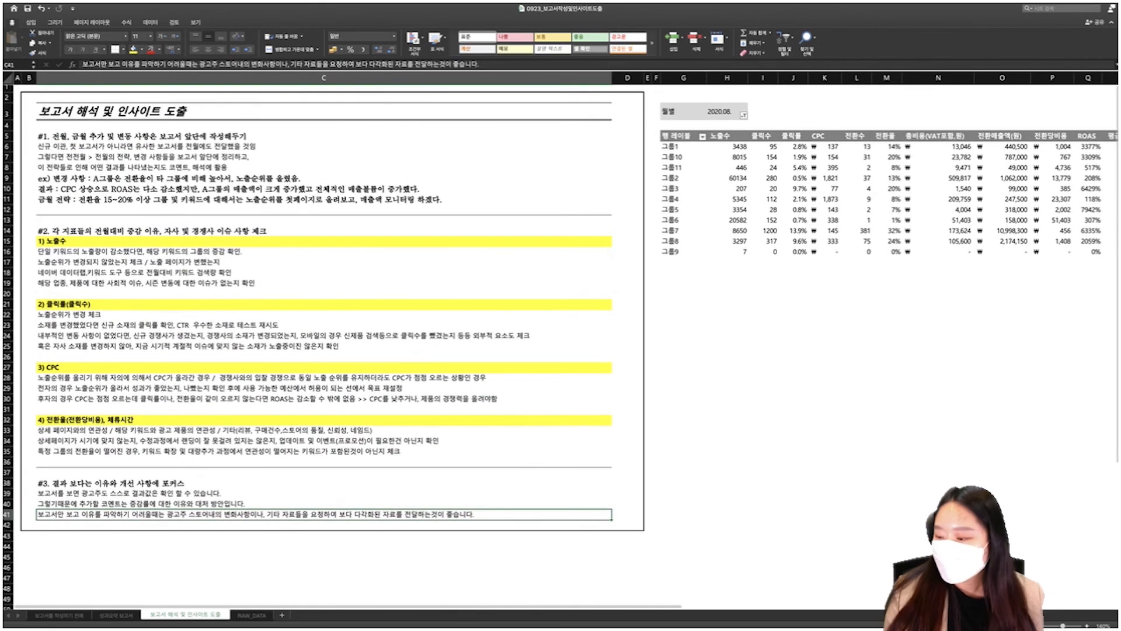